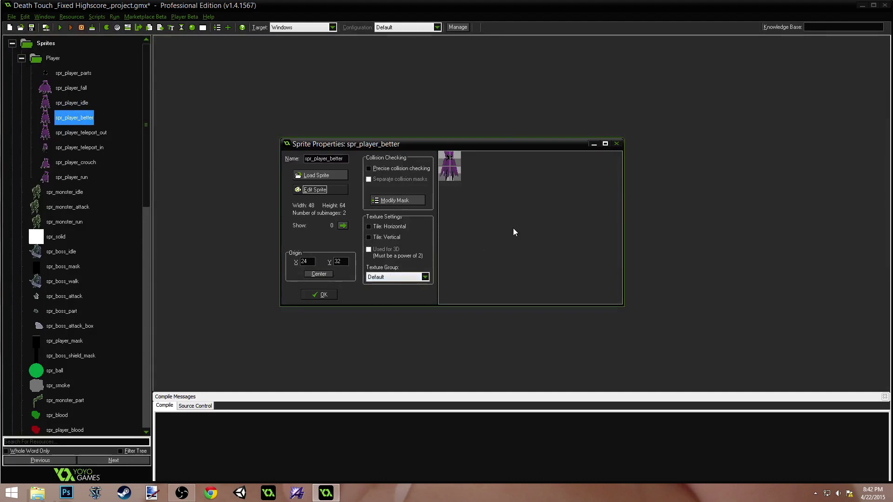
Open the frames of spr_player_better, check image 0, and delete the second frame, image 1
left_click(332, 195)
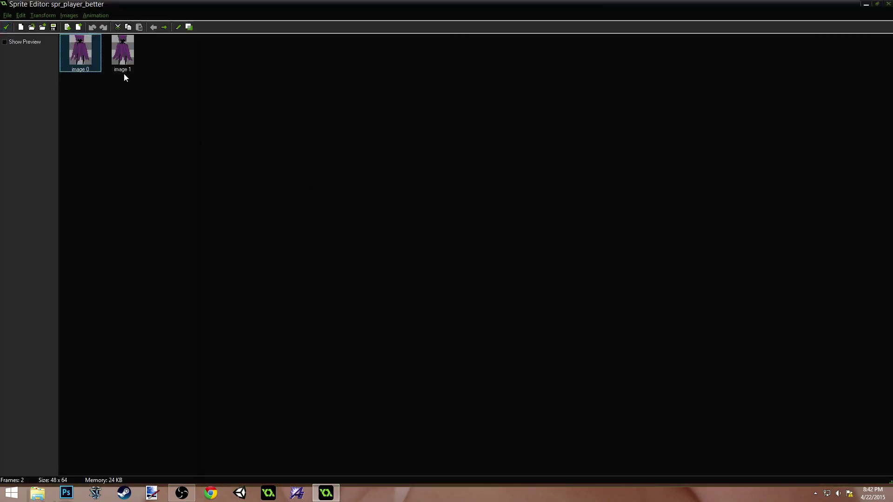
double_click(90, 55)
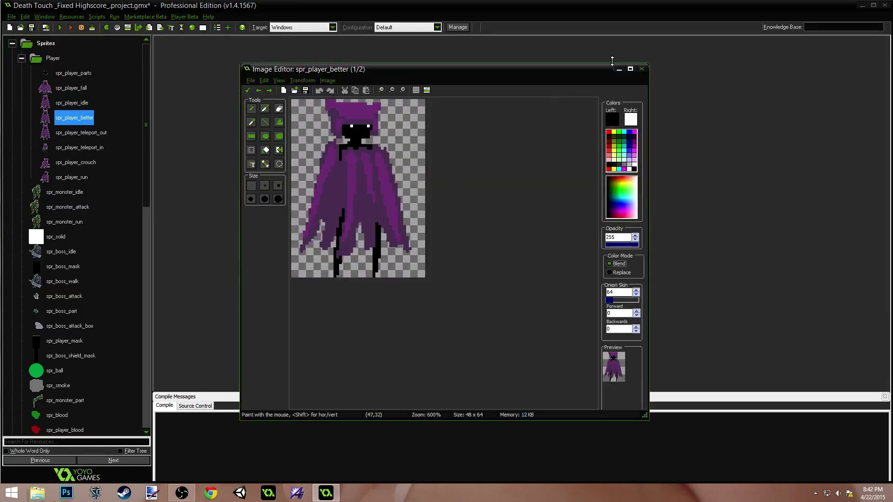
left_click(631, 69)
scroll(404, 181, "up", 1)
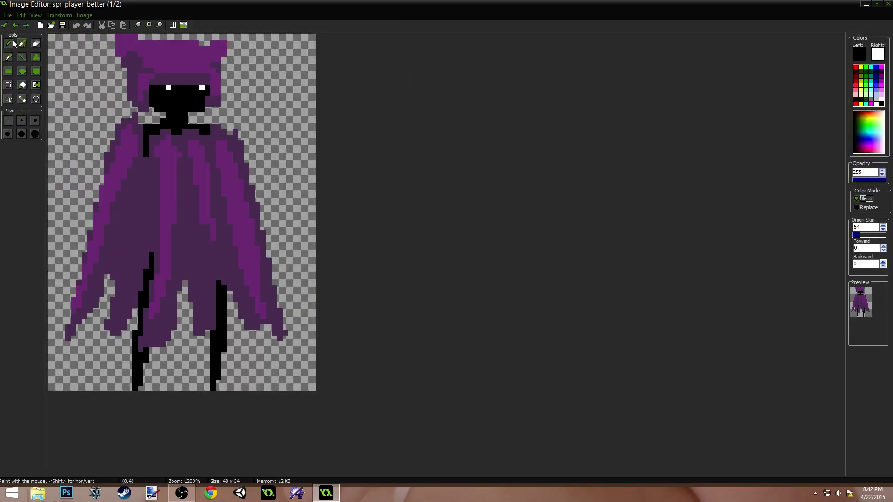
left_click(5, 26)
left_click(131, 69)
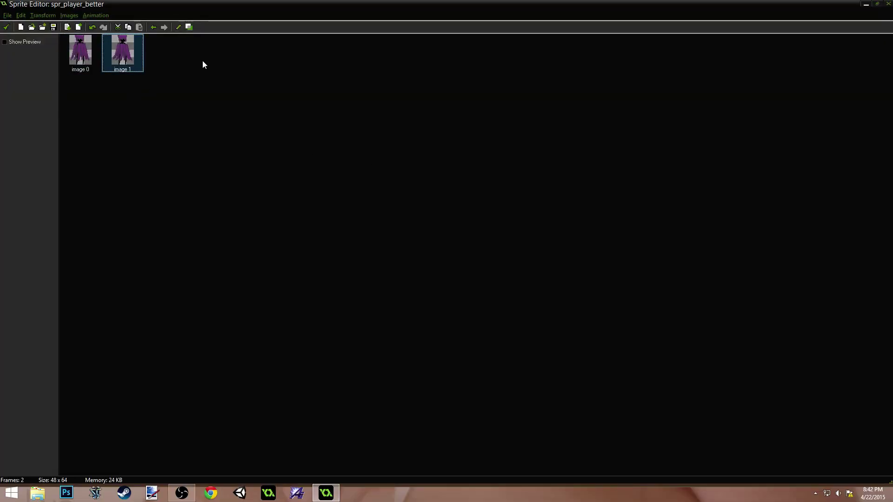
key("Delete")
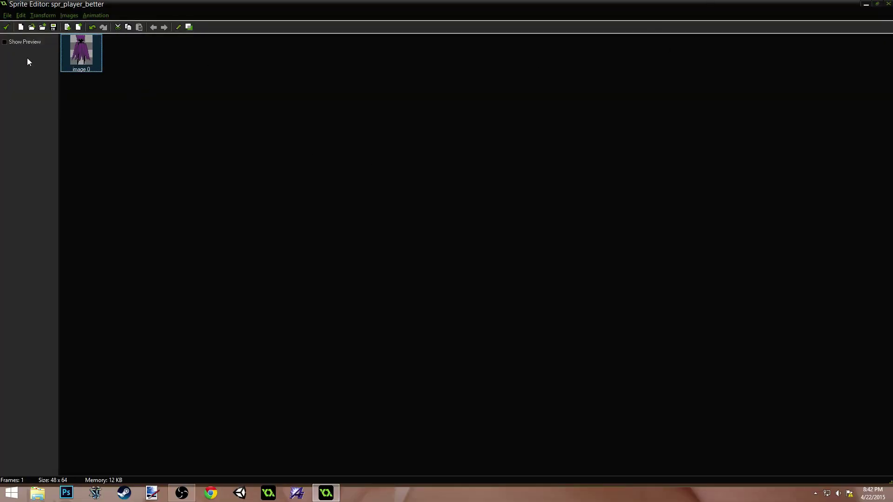
Open image 0 in the image editor and examine the cloaked player figure's shape and colours
double_click(87, 53)
scroll(275, 193, "up", 5)
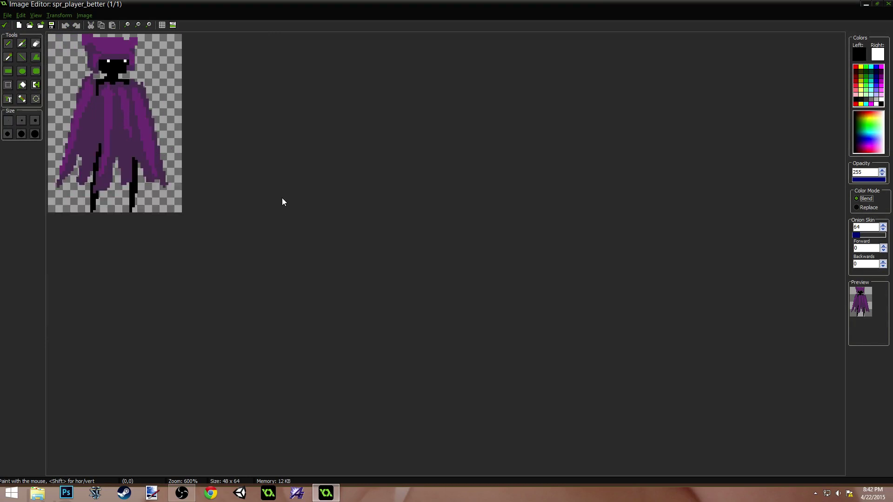
scroll(278, 194, "up", 3)
scroll(255, 186, "down", 2)
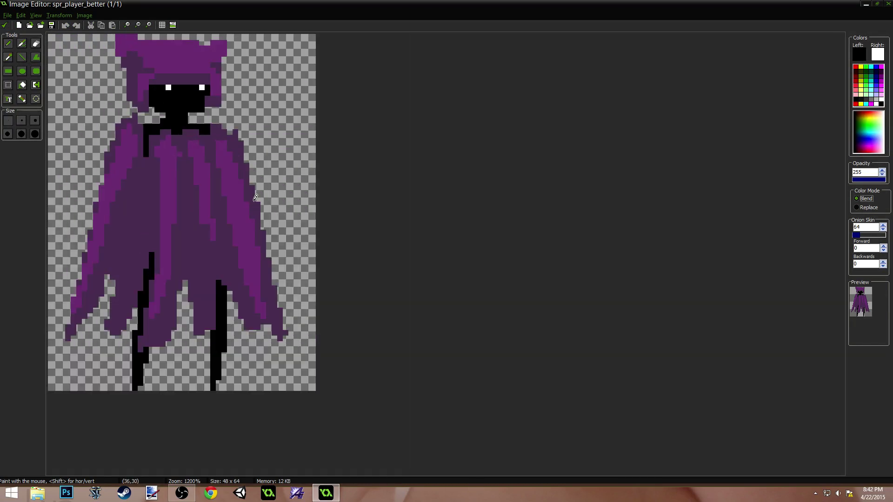
left_click(5, 26)
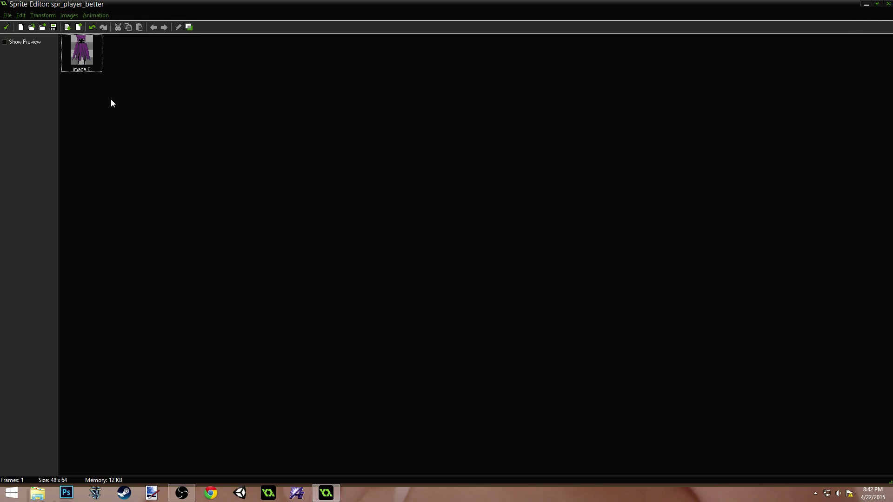
double_click(80, 66)
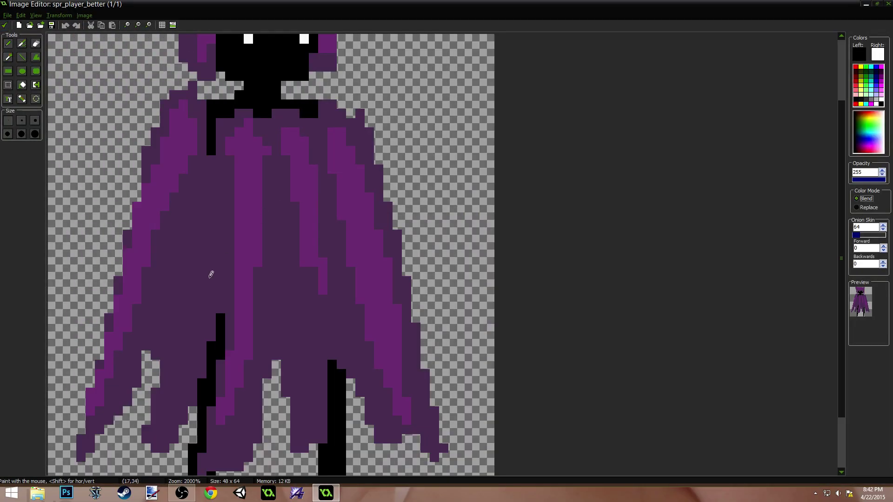
scroll(211, 275, "down", 2)
scroll(166, 116, "down", 1)
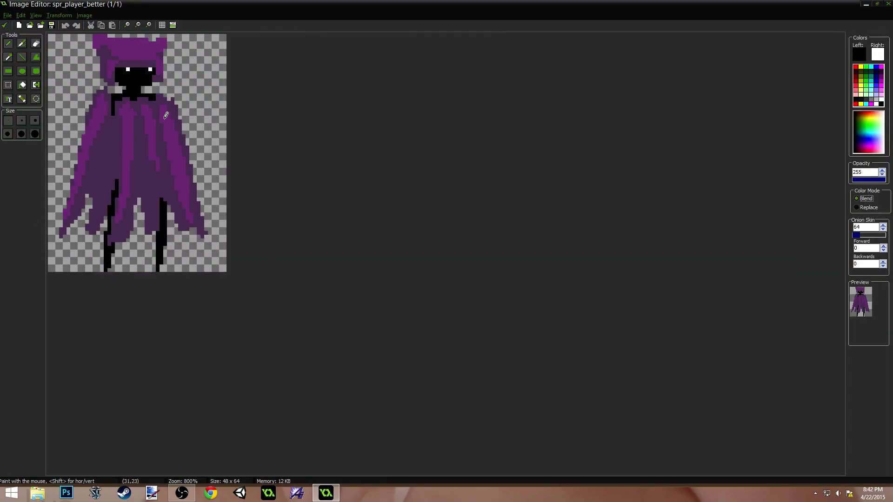
scroll(166, 115, "up", 2)
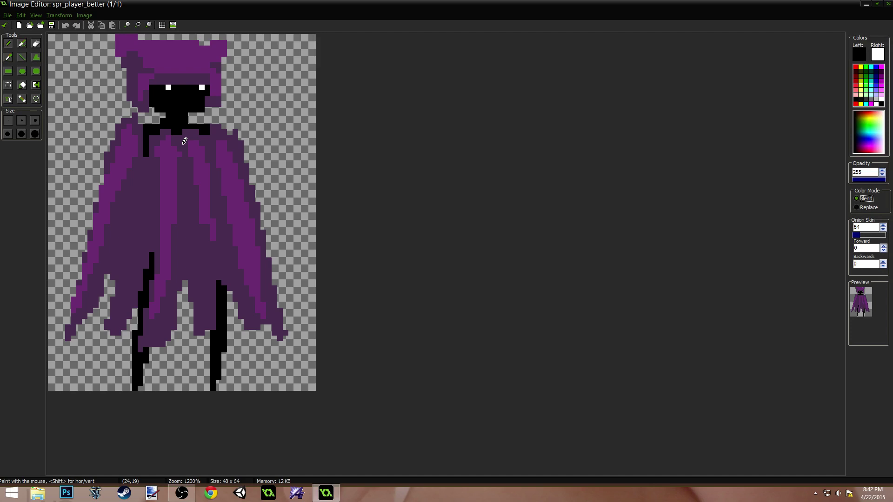
scroll(205, 145, "down", 2)
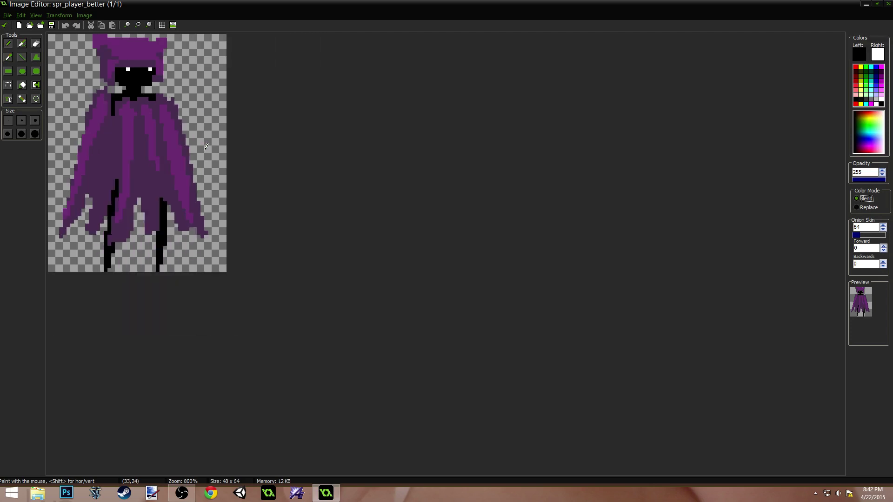
scroll(207, 159, "up", 2)
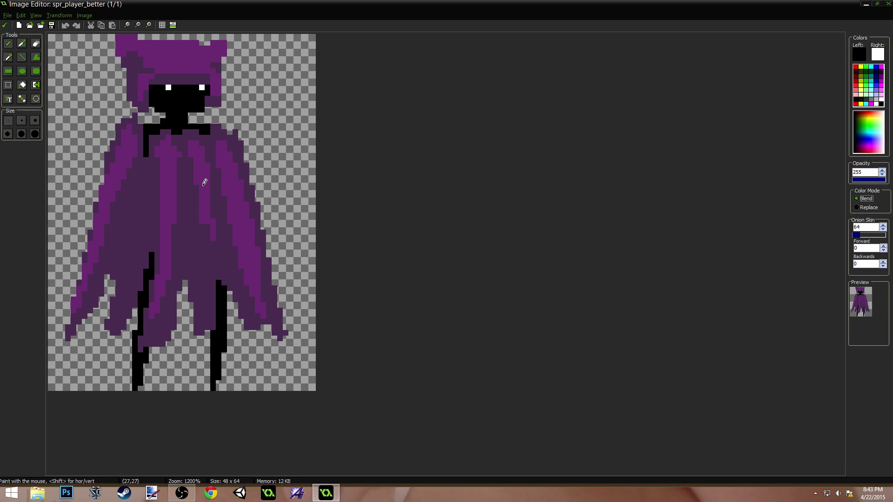
scroll(205, 182, "up", 3, "ctrl")
scroll(236, 211, "down", 4, "ctrl")
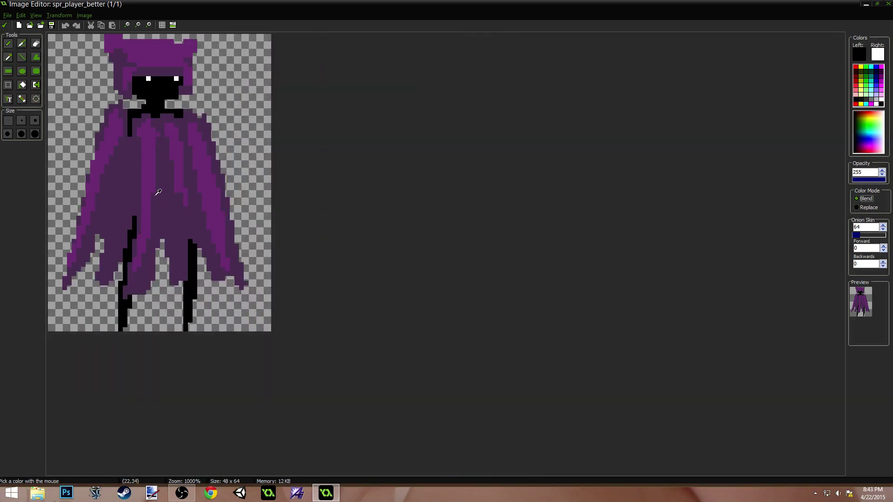
scroll(181, 199, "up", 1, "ctrl")
scroll(174, 201, "up", 1, "ctrl")
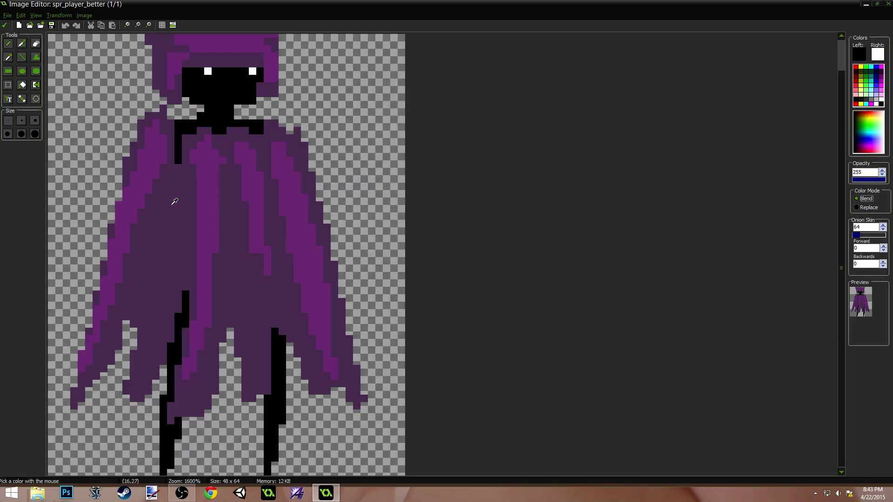
scroll(216, 251, "down", 1, "ctrl")
Pick up transparency from the empty background as the paint colour and set the color mode to Replace
left_click(184, 316, "ctrl")
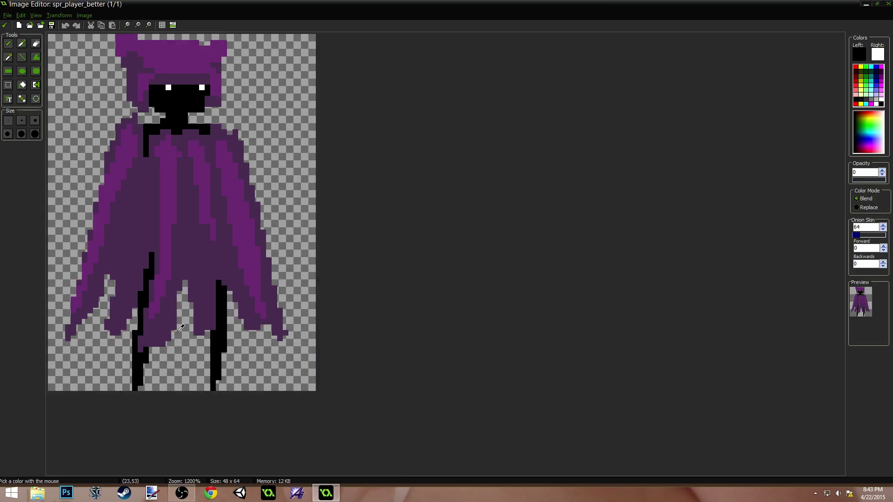
left_click(155, 348)
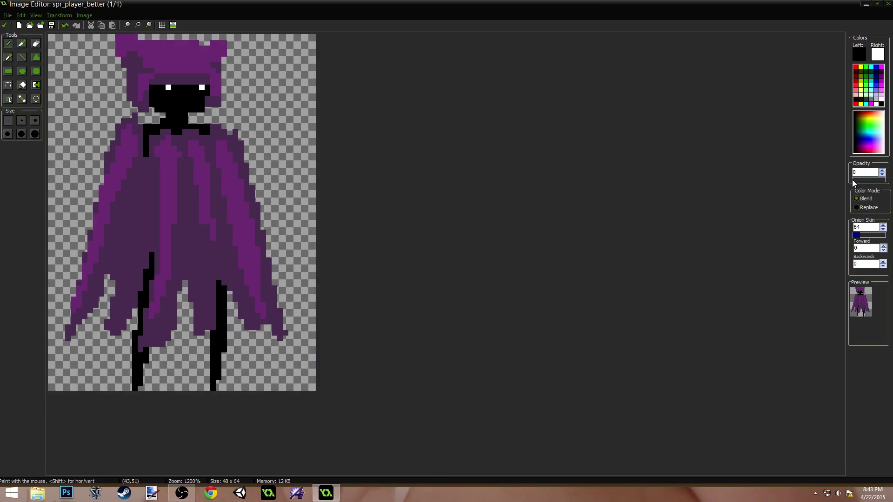
left_click_drag(866, 180, 891, 180)
left_click(857, 208)
Erase the flared, tattered sides of the cloak and the pointed corners of the hood with the transparent colour
mouse_move(171, 355)
left_mouse_down()
mouse_move(176, 294)
mouse_move(193, 286)
mouse_move(197, 337)
mouse_move(199, 304)
mouse_move(245, 291)
mouse_move(237, 127)
mouse_move(258, 233)
mouse_move(260, 335)
mouse_move(279, 307)
mouse_move(275, 294)
mouse_move(240, 285)
left_mouse_up()
mouse_move(80, 296)
left_mouse_down()
mouse_move(103, 321)
mouse_move(132, 293)
mouse_move(138, 228)
mouse_move(126, 129)
mouse_move(134, 122)
mouse_move(109, 172)
mouse_move(95, 305)
mouse_move(122, 202)
left_mouse_up()
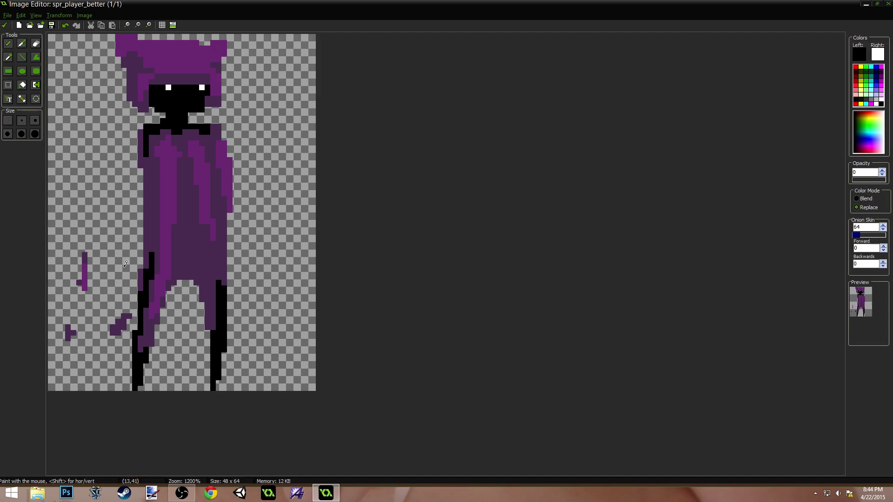
mouse_move(125, 264)
left_mouse_down()
mouse_move(106, 332)
mouse_move(75, 328)
left_mouse_up()
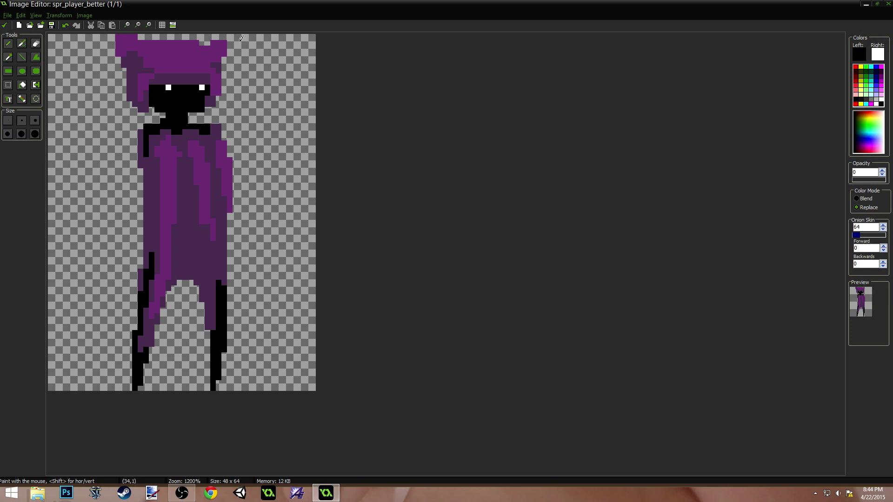
mouse_move(241, 39)
left_mouse_down()
mouse_move(223, 53)
mouse_move(229, 91)
left_mouse_up()
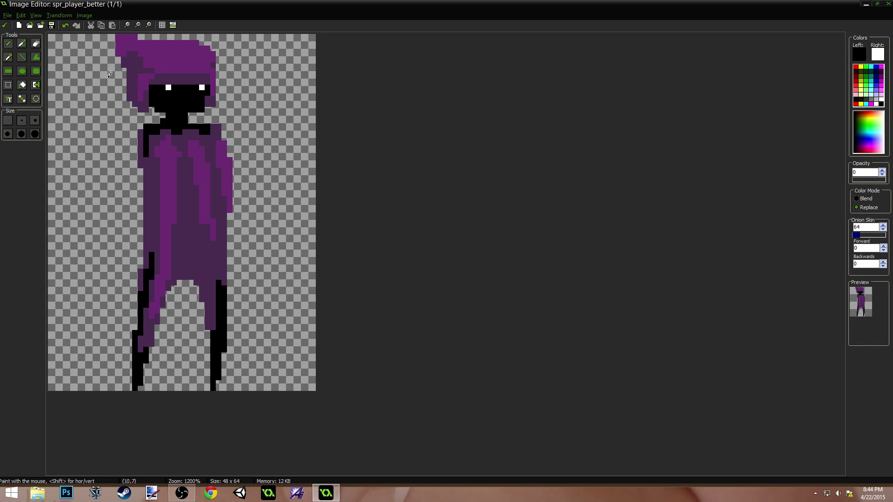
left_click_drag(110, 75, 130, 31)
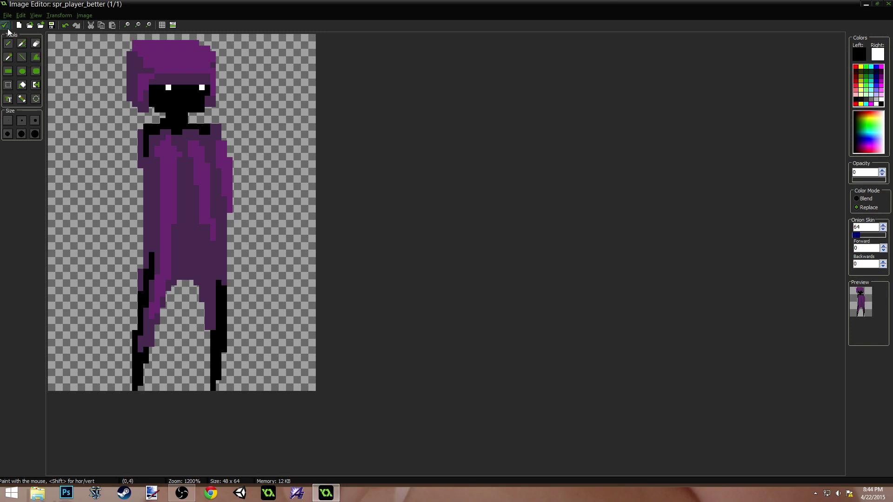
Flood fill all purple areas of the figure's torso and legs with black
scroll(248, 218, "down", 1, "ctrl")
scroll(247, 251, "down", 6, "ctrl")
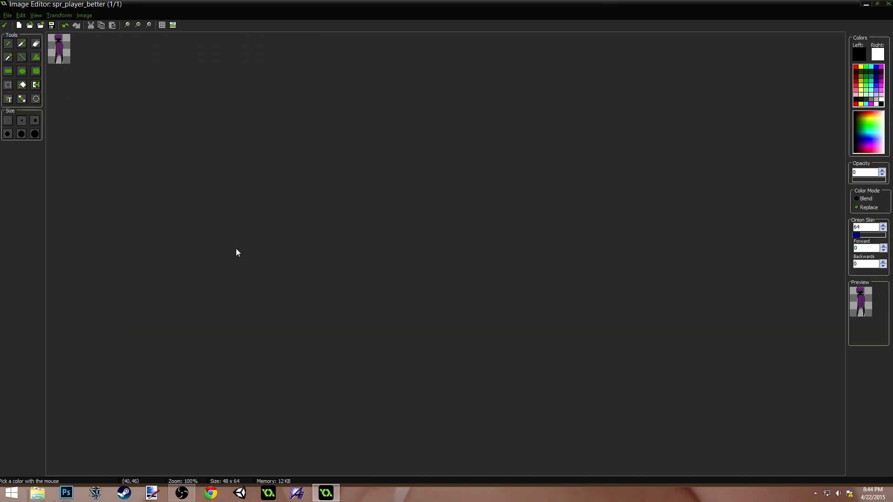
scroll(225, 225, "up", 6, "ctrl")
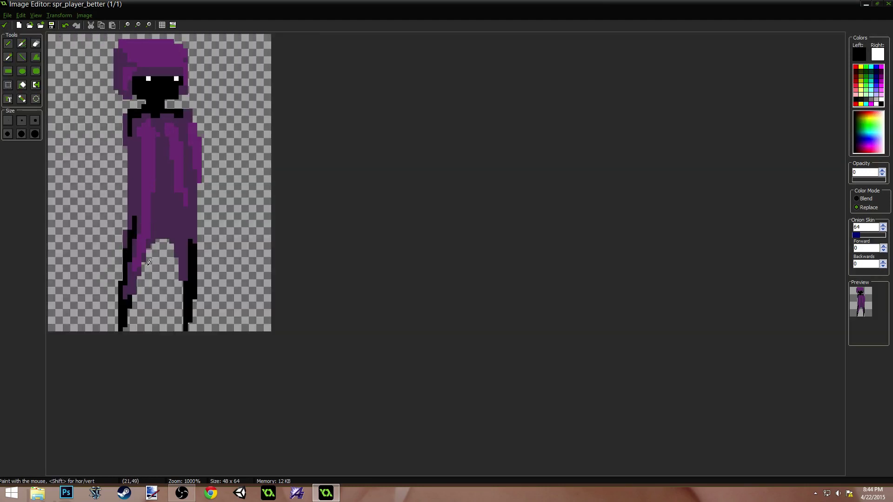
left_click(22, 84)
left_click(170, 218)
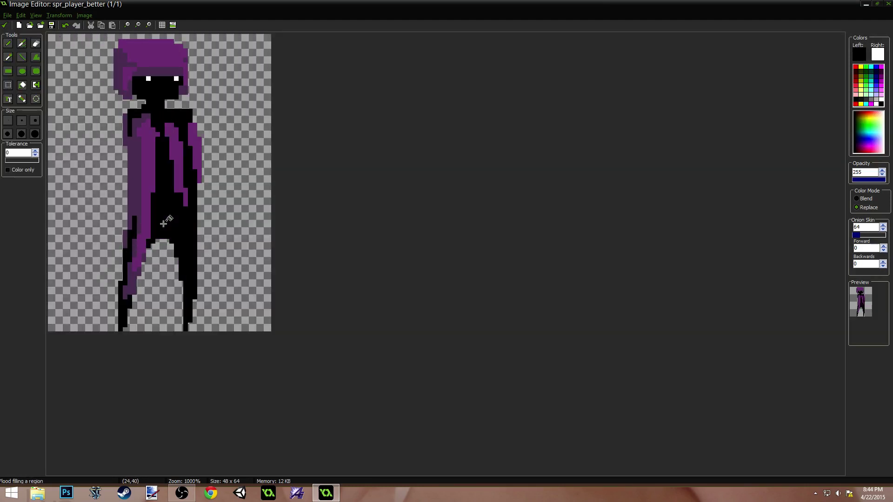
left_click(146, 197)
left_click(175, 151)
left_click(191, 139)
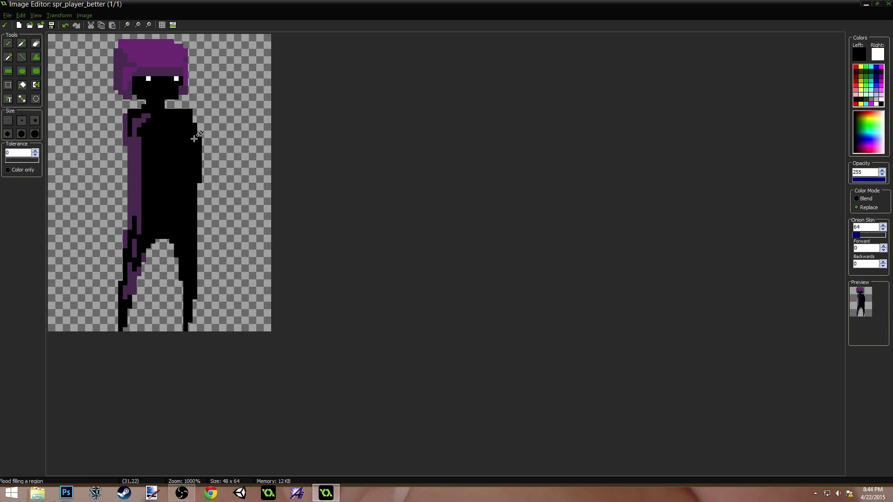
left_click(138, 139)
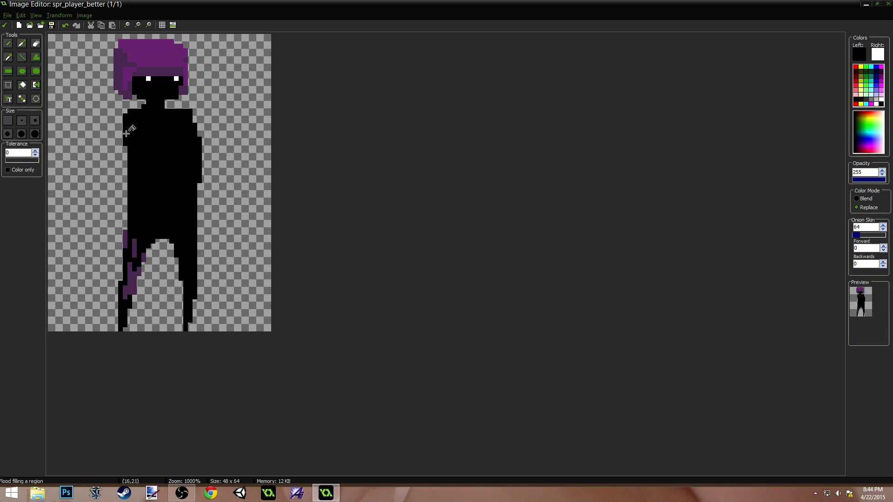
left_click(143, 254)
left_click(130, 277)
left_click(125, 241)
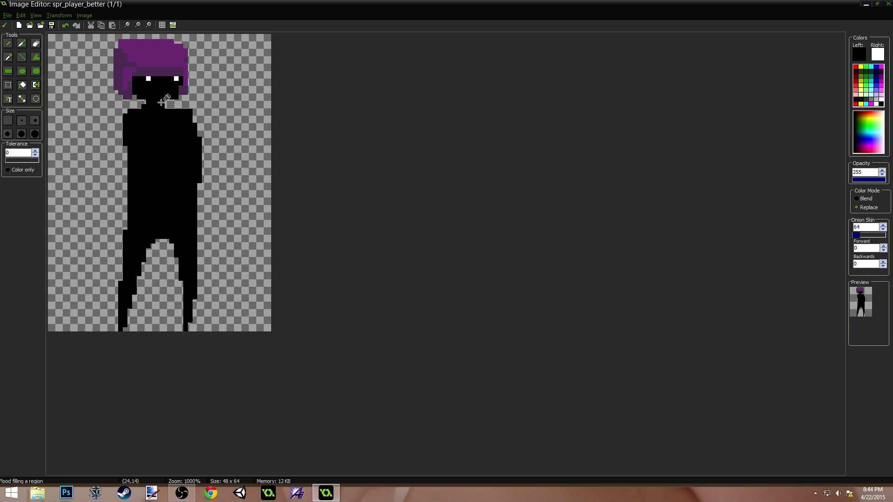
Flood fill all purple areas of the hood with black, leaving the white eyes
left_click(156, 59)
left_click(157, 72)
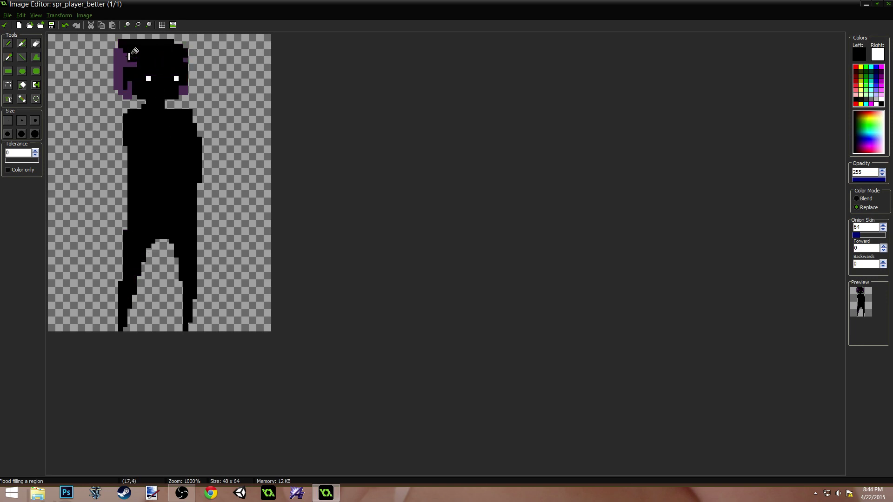
left_click(125, 61)
left_click(183, 90)
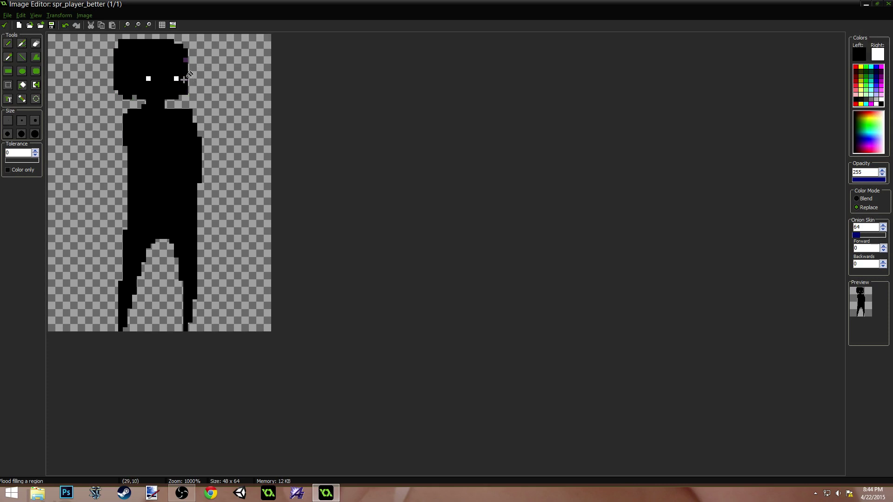
left_click(184, 60)
Round off the black head by erasing its corners and stray edge pixels with a transparent pencil
scroll(185, 85, "up", 1, "ctrl")
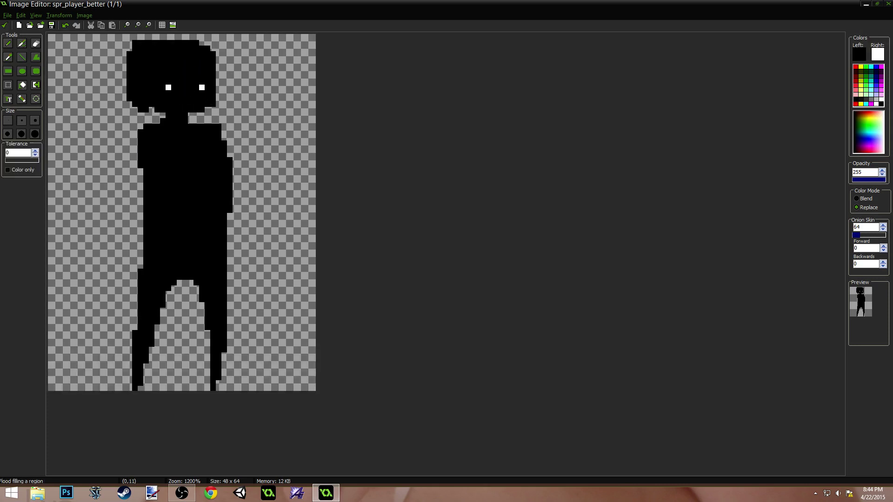
left_click(8, 43)
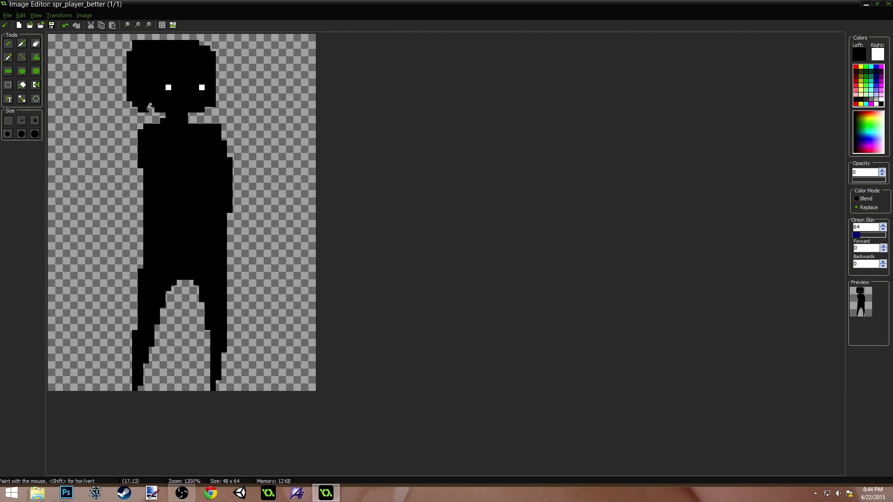
mouse_move(141, 101)
left_mouse_down()
mouse_move(129, 61)
mouse_move(137, 40)
mouse_move(149, 34)
mouse_move(130, 60)
mouse_move(156, 38)
mouse_move(143, 49)
left_mouse_up()
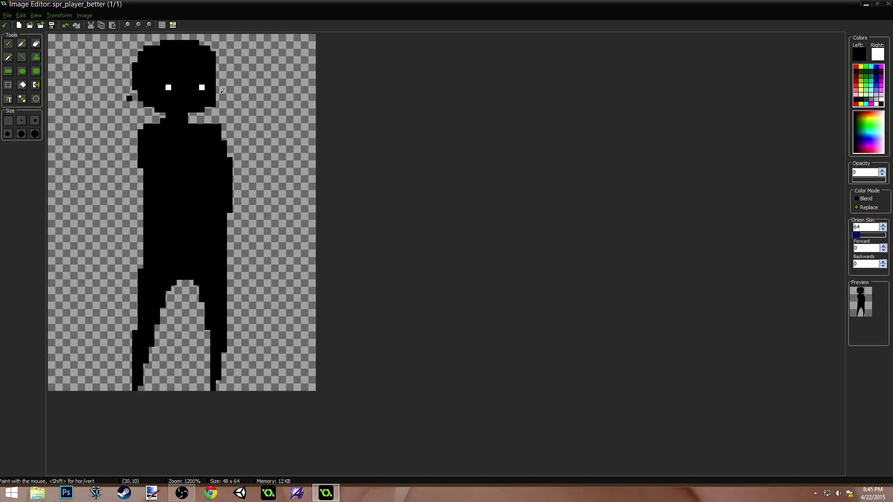
left_click_drag(213, 98, 216, 105)
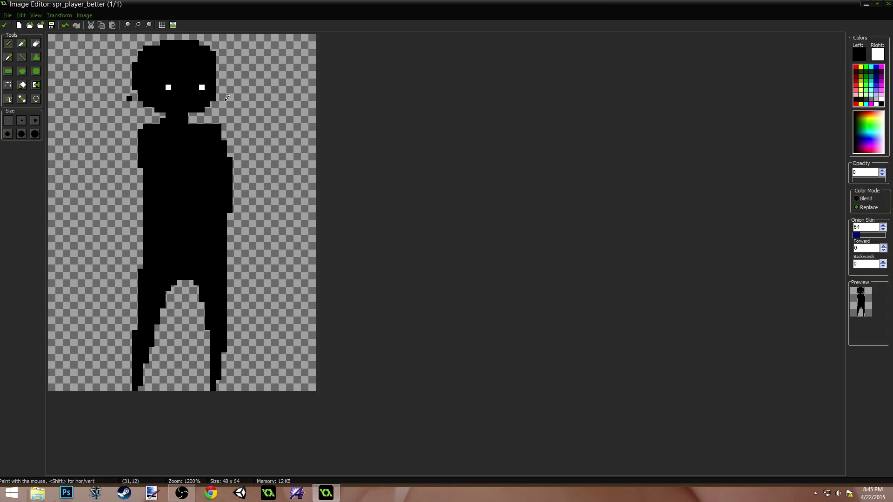
left_click(130, 99)
Sample black from the body and paint pixels beside the base of the neck and on the right shoulder
left_click(170, 144, "ctrl")
left_click_drag(191, 118, 203, 119)
left_click(232, 119, "ctrl")
left_click(194, 129, "ctrl")
left_click(237, 155, "ctrl")
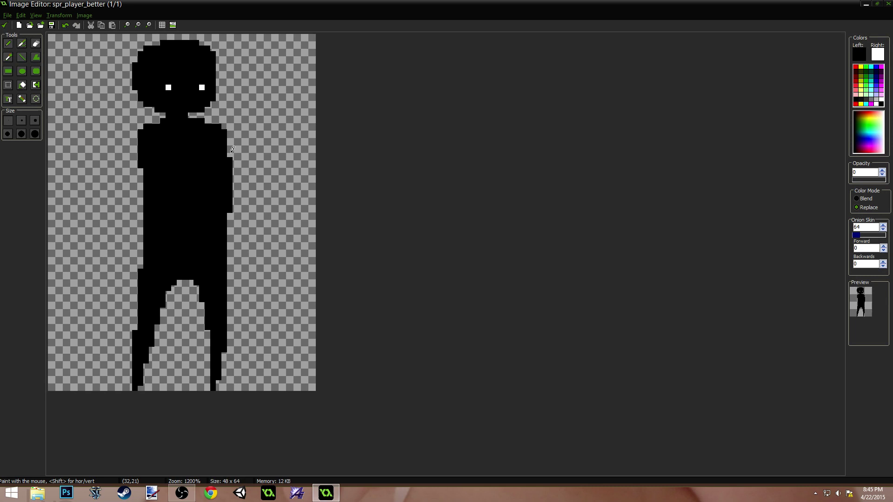
Undo the stroke along the torso's right edge, pick black again, and extend that edge down toward the hip
left_click_drag(231, 194, 231, 267)
key("ctrl+z")
left_click(216, 194, "ctrl")
scroll(276, 166, "down", 3, "ctrl")
scroll(270, 168, "down", 2, "ctrl")
scroll(242, 178, "up", 4, "ctrl")
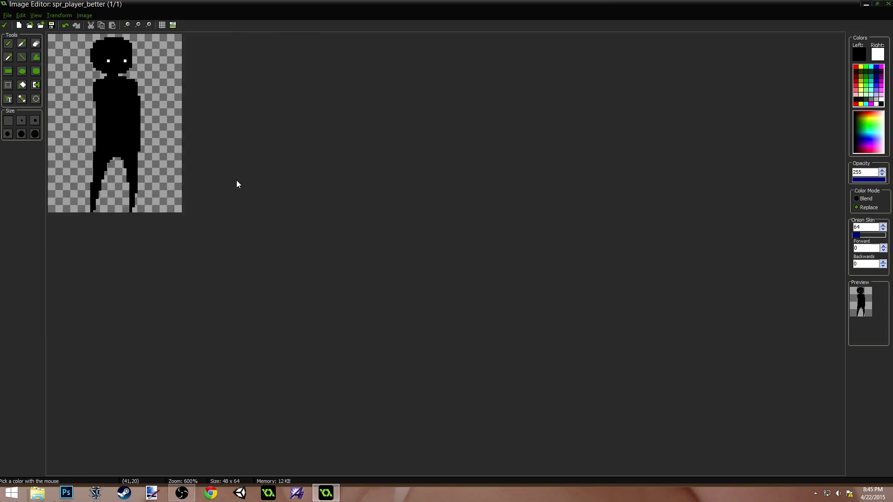
Sample transparency and erase the protruding pixels beside the figure's right hip with the pencil
left_click(259, 247, "ctrl")
left_click_drag(230, 269, 233, 242)
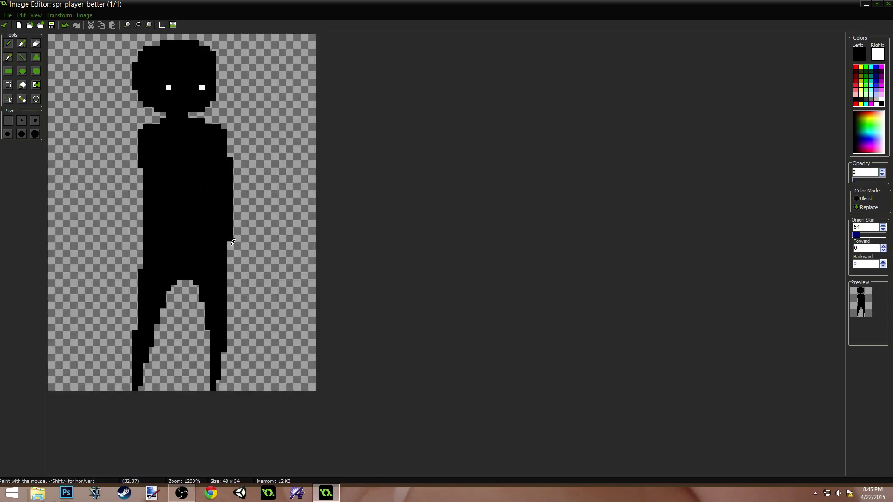
scroll(255, 166, "down", 5, "ctrl")
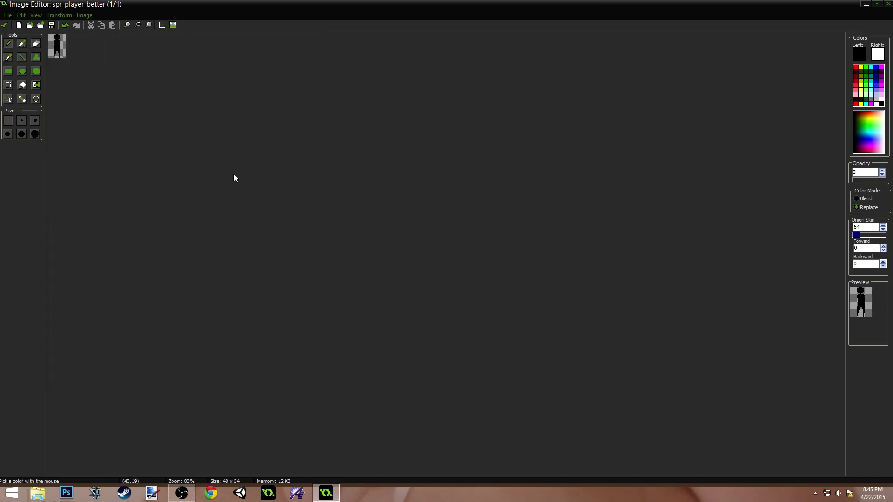
scroll(221, 179, "up", 4, "ctrl")
scroll(222, 180, "up", 1, "ctrl")
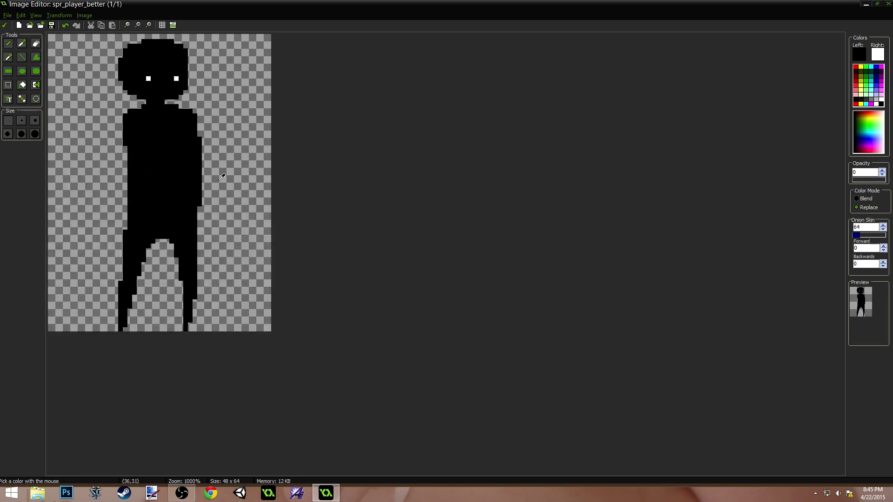
scroll(220, 181, "up", 1, "ctrl")
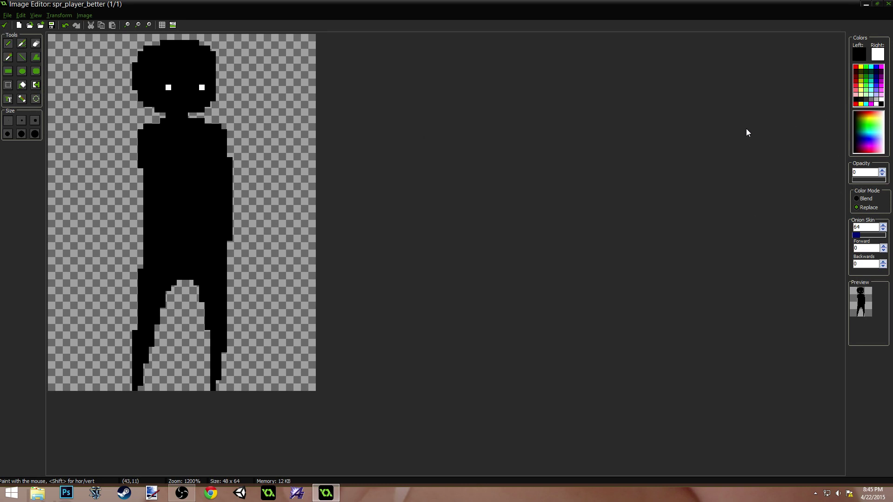
Undo the transparent fill and flood fill the whole silhouette with opaque near-black grey, RGB 32, 32, 32, keeping the white eyes
left_click(861, 98)
key("f")
left_click(195, 182)
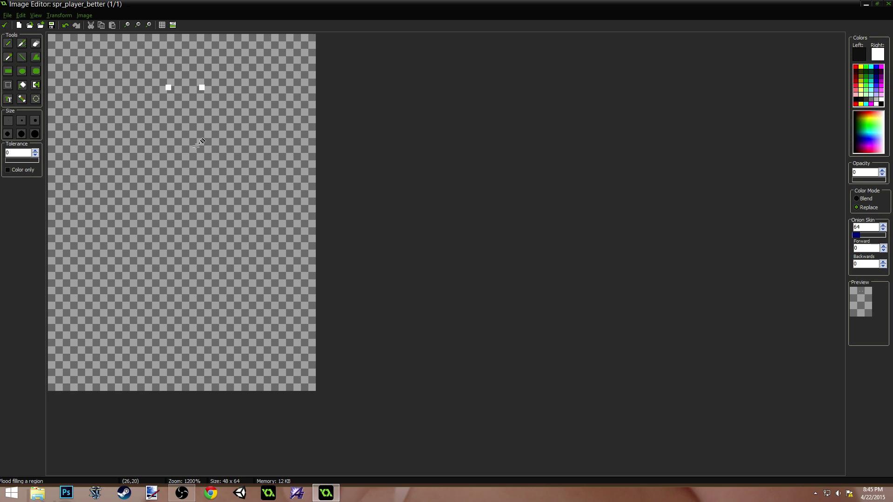
key("ctrl+z")
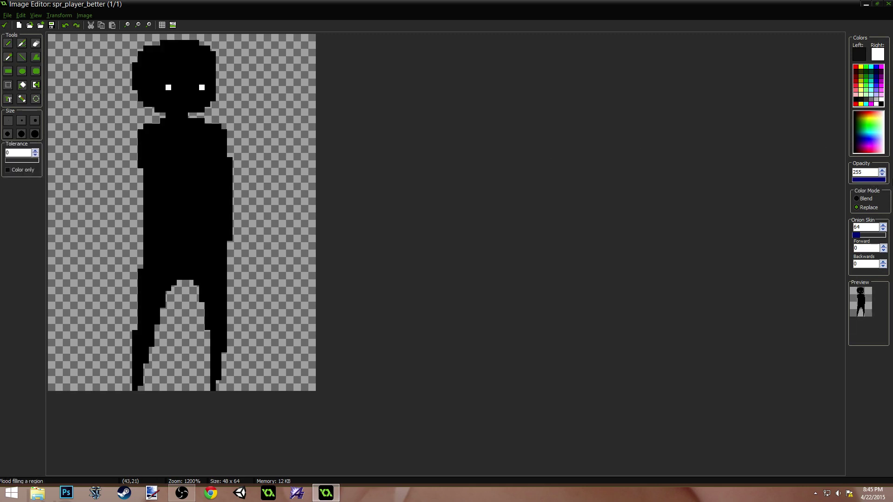
left_click(196, 175)
key("ctrl")
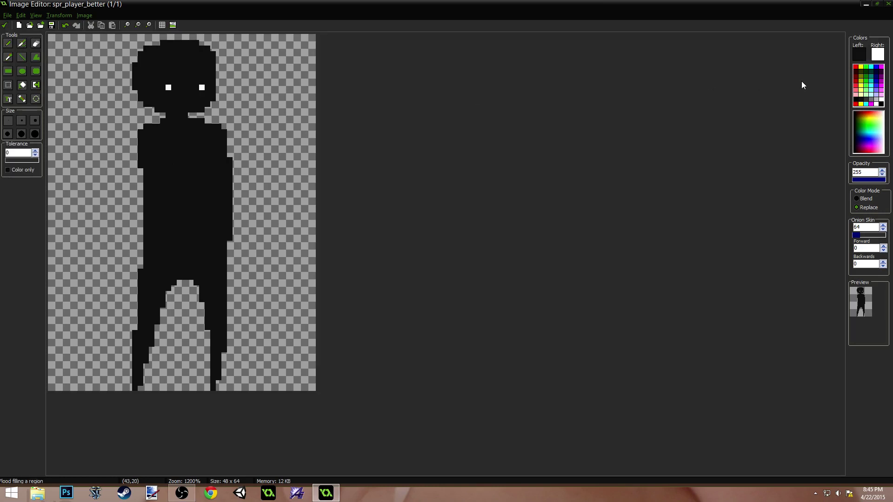
Mix a dark slate teal, about RGB 65, 80, 84, as the primary drawing colour
left_click(860, 54)
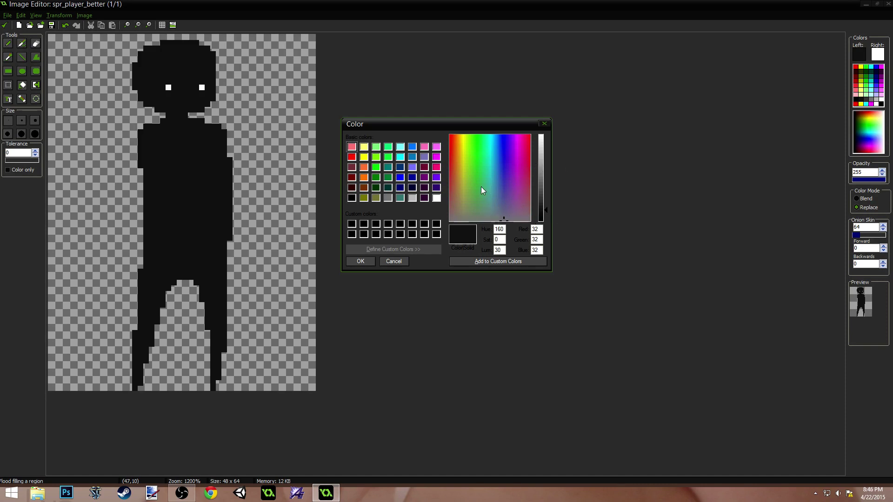
left_click_drag(502, 200, 491, 192)
left_click(543, 202)
left_click_drag(544, 202, 493, 211)
left_click_drag(545, 202, 545, 198)
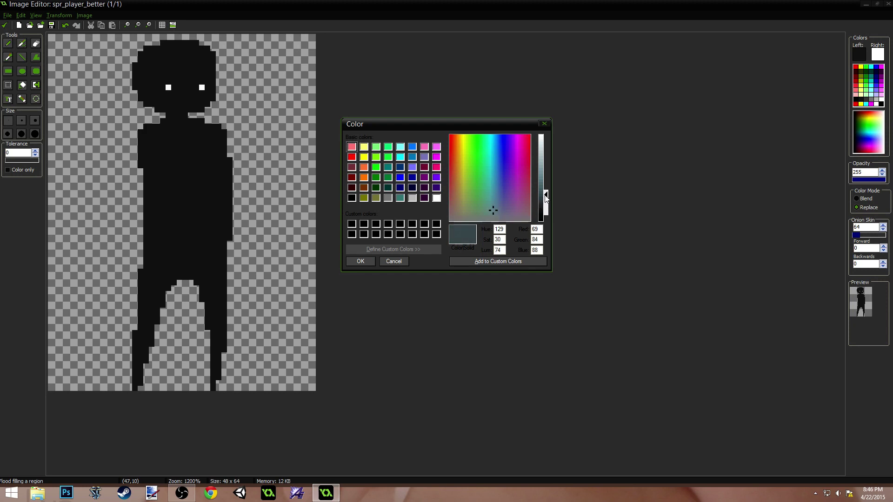
left_click(361, 262)
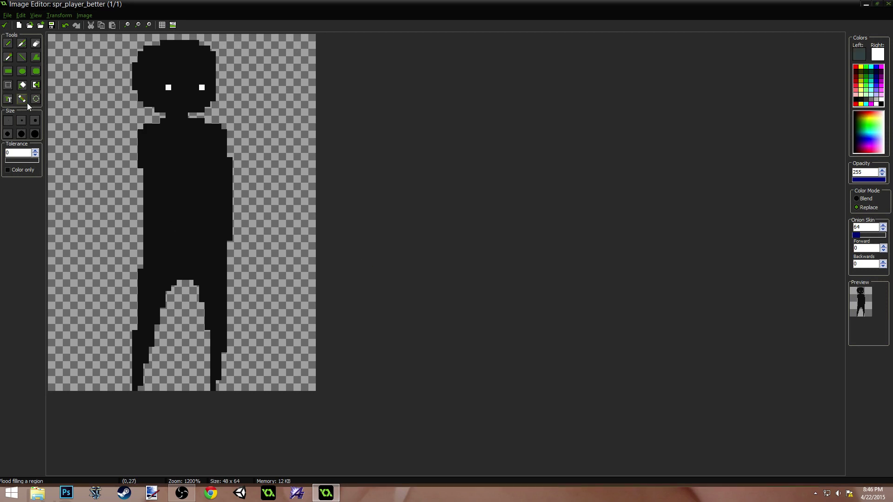
Pencil a horizontal waistline across the hips and fill the legs below it with the slate teal as trousers
left_click(8, 44)
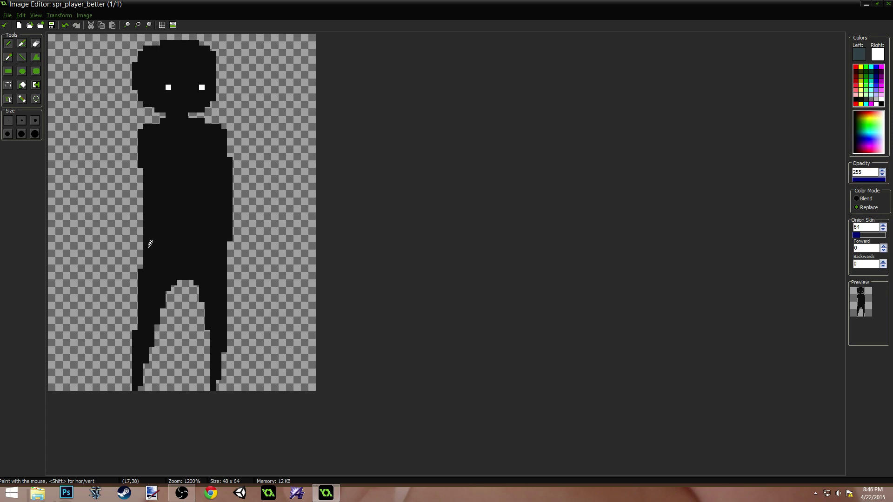
left_click_drag(144, 249, 222, 248)
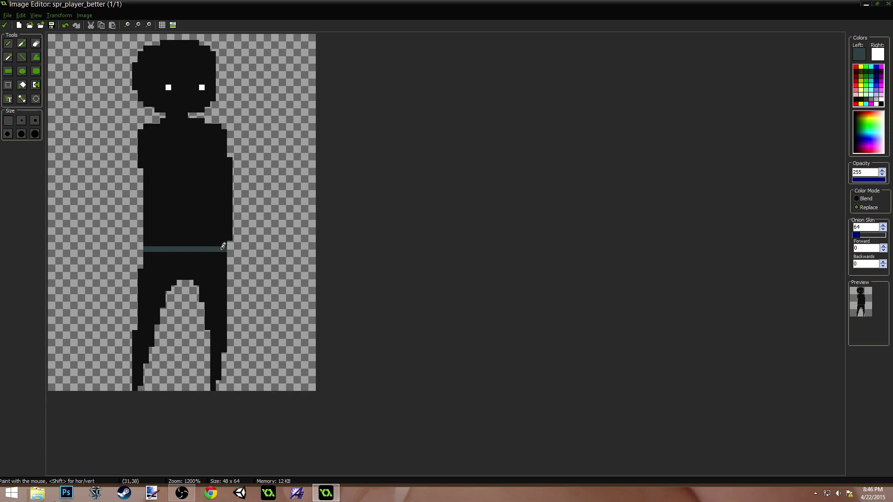
left_click(219, 253)
scroll(220, 220, "down", 1, "ctrl")
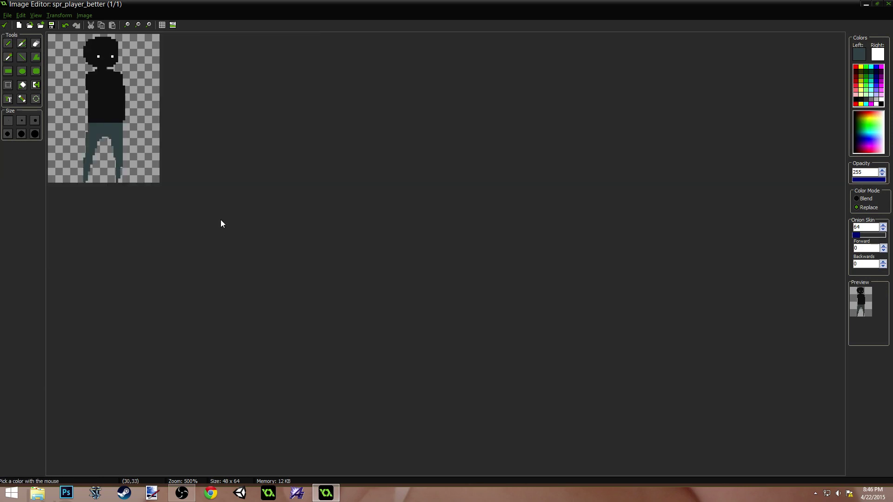
scroll(184, 233, "up", 2, "ctrl")
scroll(251, 239, "down", 1, "ctrl")
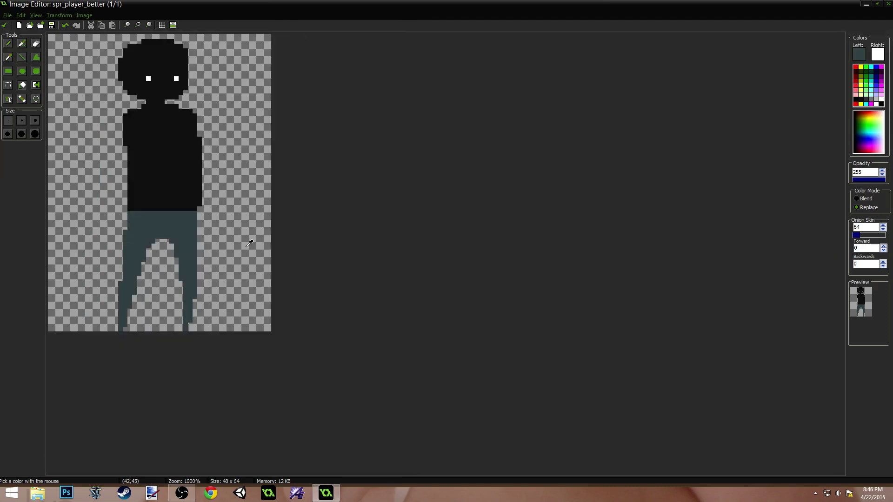
Change the drawing colour to a dark reddish brown and refill the trousers with it
left_click(859, 54)
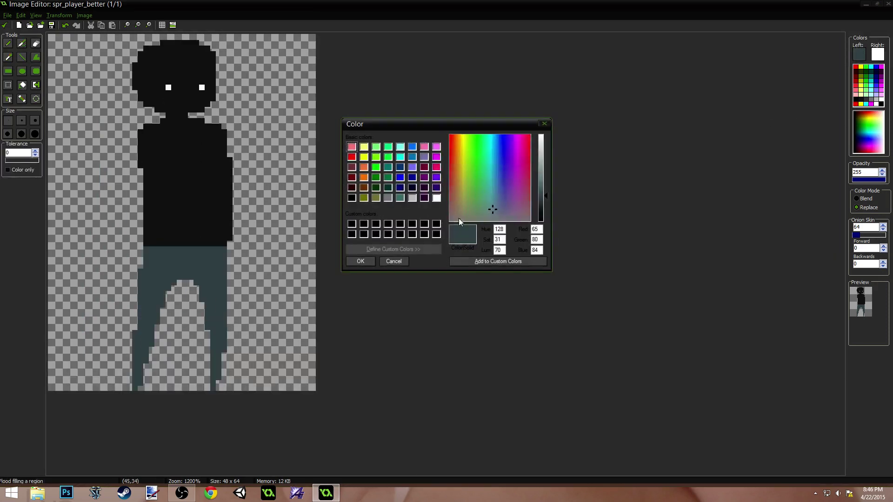
left_click_drag(454, 205, 453, 211)
left_click(360, 261)
left_click(208, 261)
scroll(213, 221, "down", 3, "ctrl")
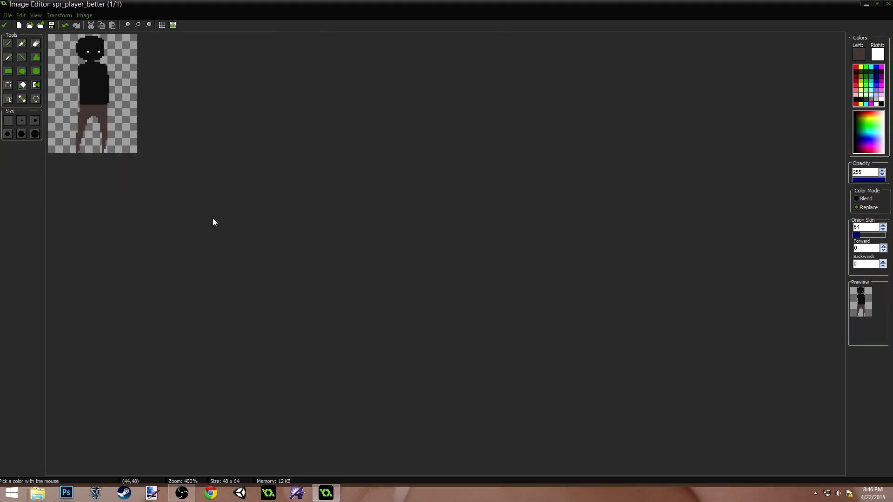
scroll(211, 222, "up", 2, "ctrl")
scroll(210, 222, "up", 1, "ctrl")
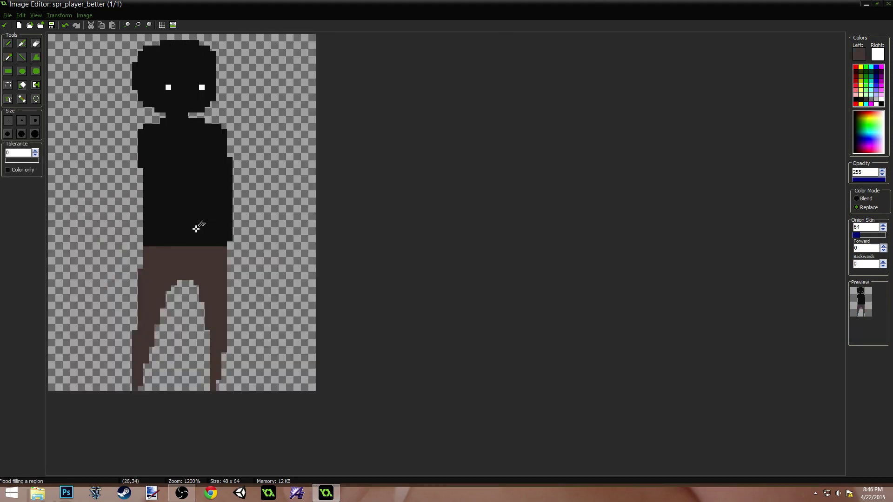
Mix a lighter muted khaki grey-brown, hue 26 and saturation 23, as the drawing colour for the shirt
scroll(196, 228, "up", 1, "ctrl")
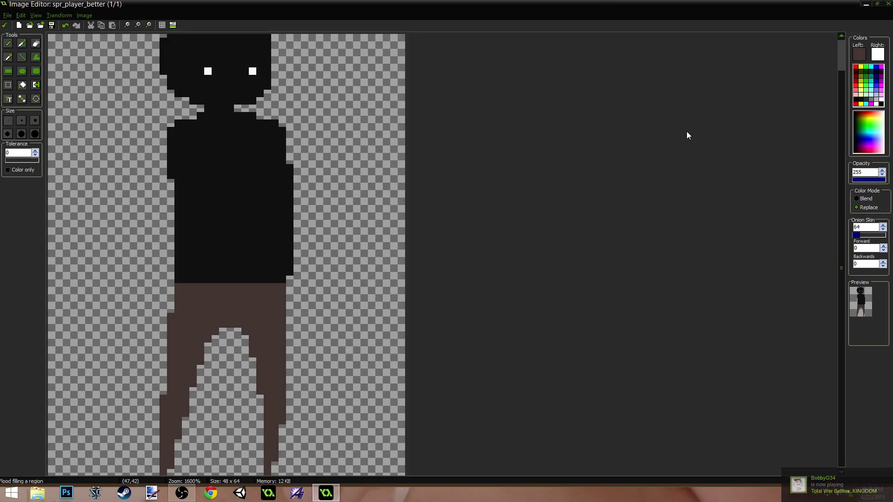
scroll(381, 184, "up", 1, "ctrl")
scroll(384, 180, "down", 2, "ctrl")
scroll(234, 192, "up", 1, "ctrl")
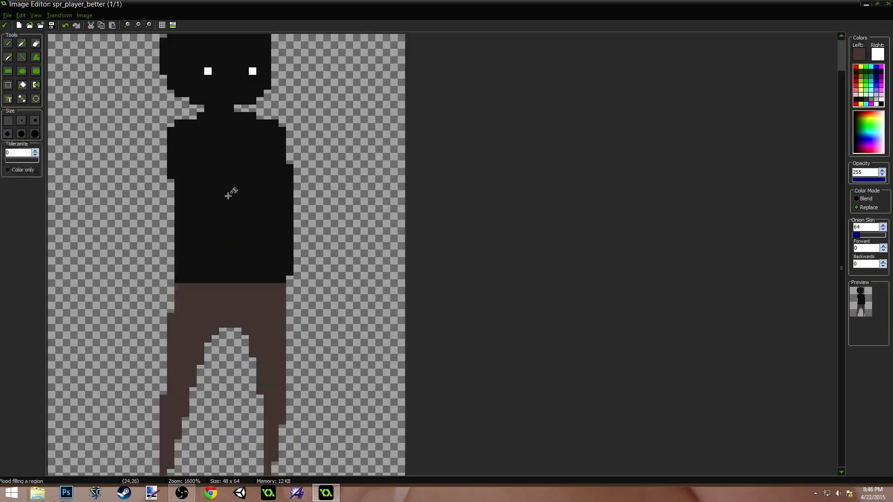
left_click(862, 54)
left_click_drag(455, 205, 456, 206)
left_click(546, 191)
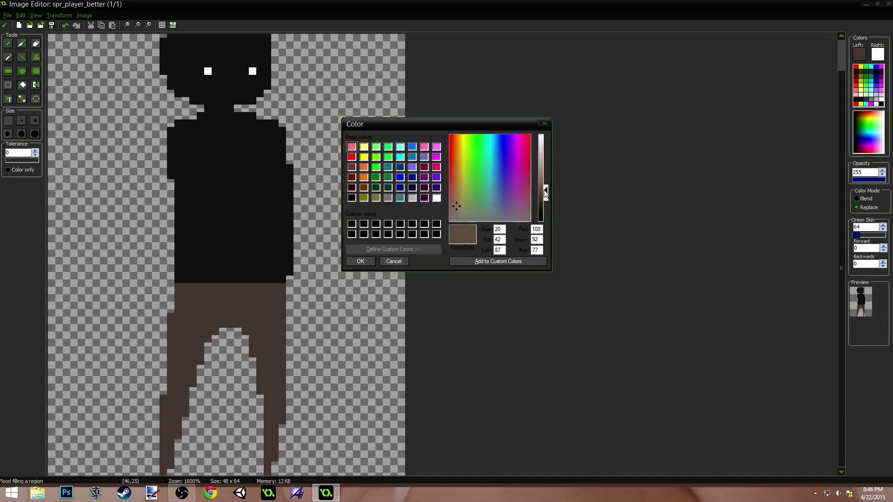
left_click_drag(457, 212, 450, 209)
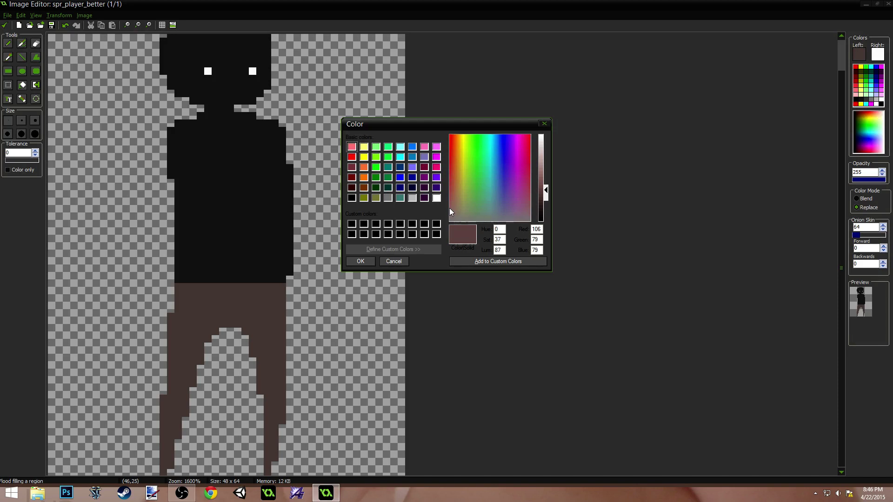
left_click(529, 207)
left_click_drag(459, 208, 459, 199)
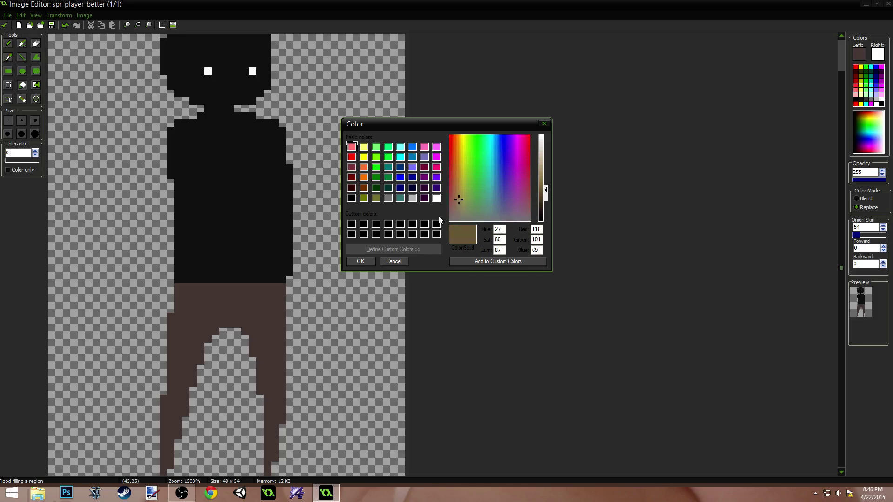
left_click(459, 212)
left_click_drag(547, 188, 547, 183)
left_click(360, 261)
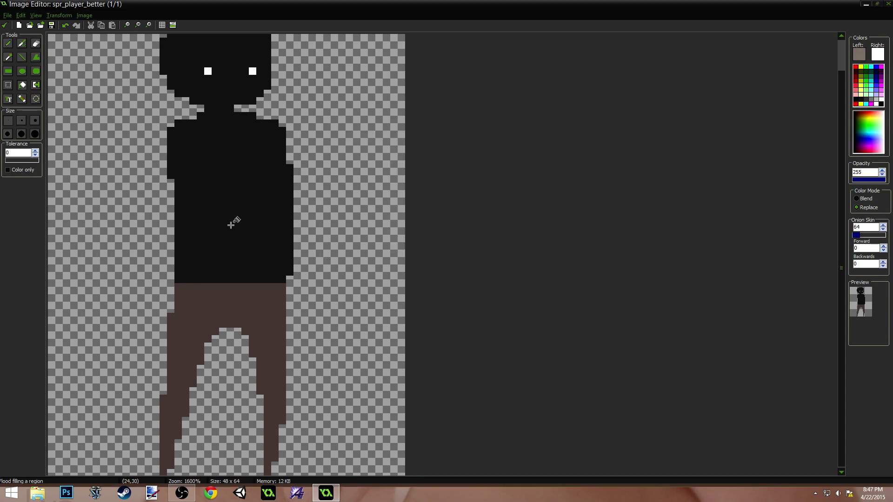
Try flood filling the torso with the khaki grey-brown and undo the fill
left_click(233, 221)
scroll(260, 237, "down", 1)
scroll(258, 231, "up", 2)
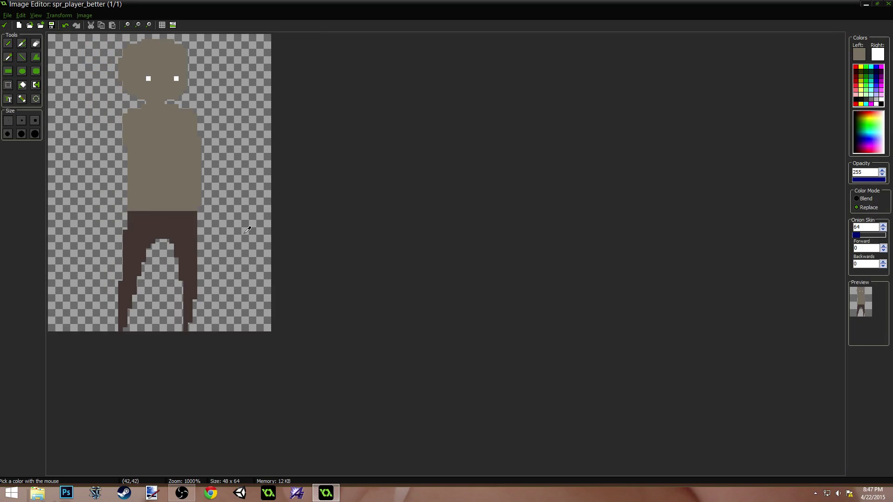
key("ctrl+z")
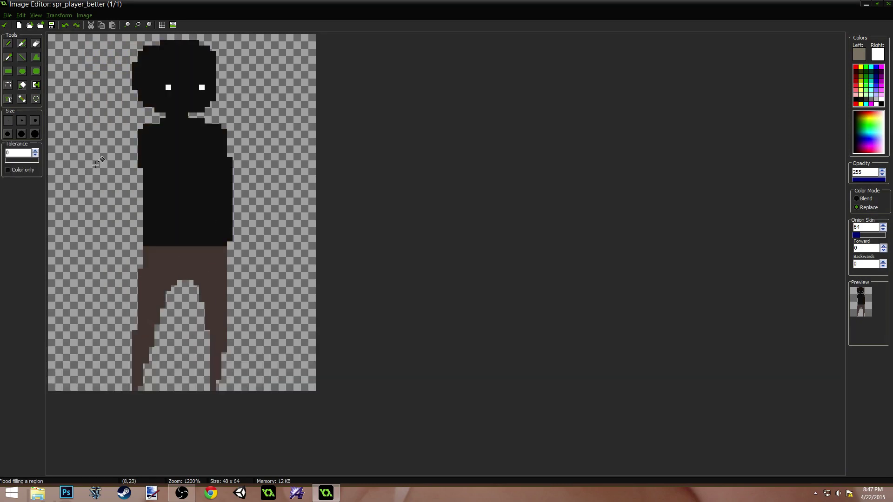
Pencil a khaki collar line separating the neck from the shoulders and flood fill the torso below it as a shirt
left_click(8, 43)
left_click_drag(164, 120, 202, 125)
key("f")
left_click(195, 163)
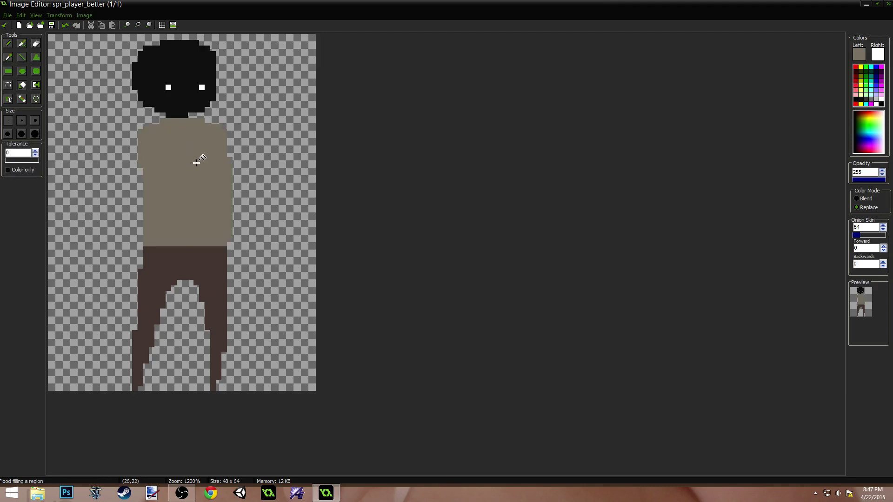
key("d")
scroll(226, 198, "down", 3)
scroll(226, 199, "up", 3)
Darken the khaki drawing colour to about RGB 105, 99, 86 and refill the shirt with it
key("f")
left_click(860, 54)
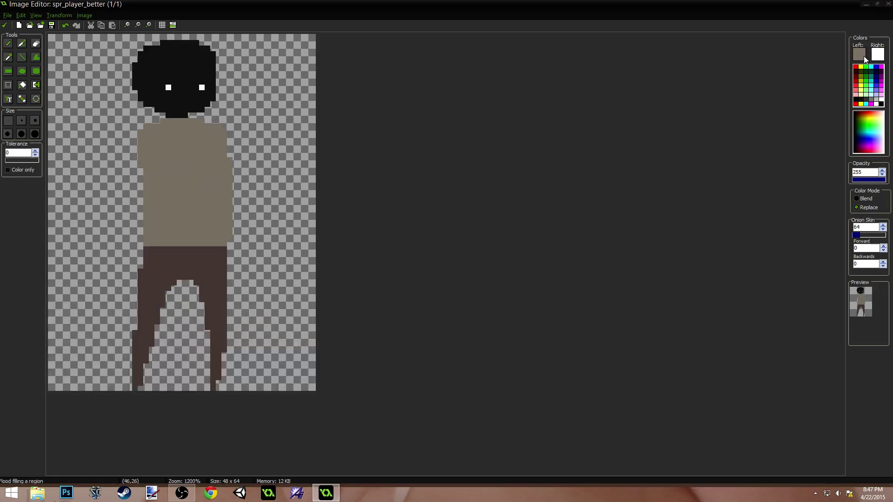
left_click_drag(541, 183, 545, 189)
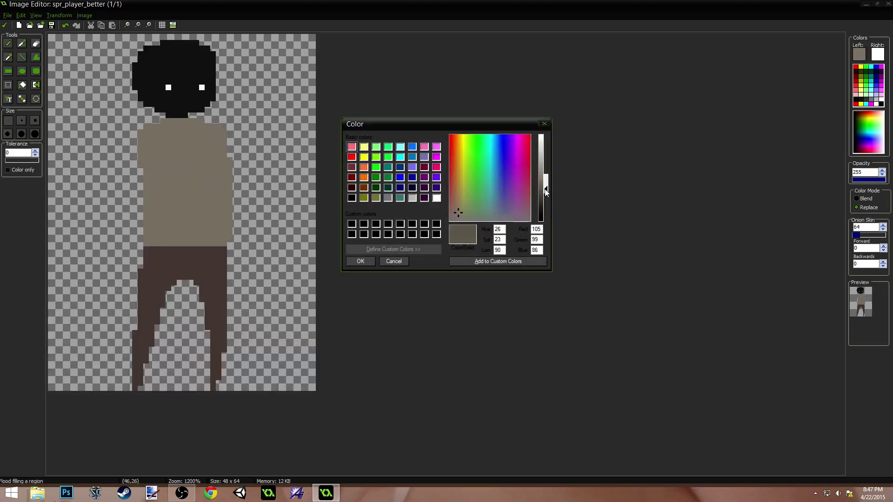
left_click(373, 259)
left_click(193, 200)
scroll(302, 163, "down", 3, "ctrl")
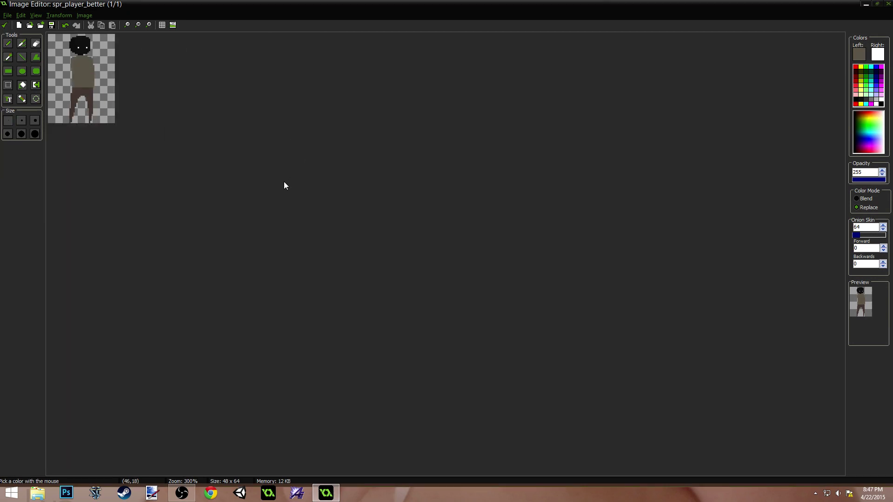
scroll(285, 185, "up", 3, "ctrl")
key("f")
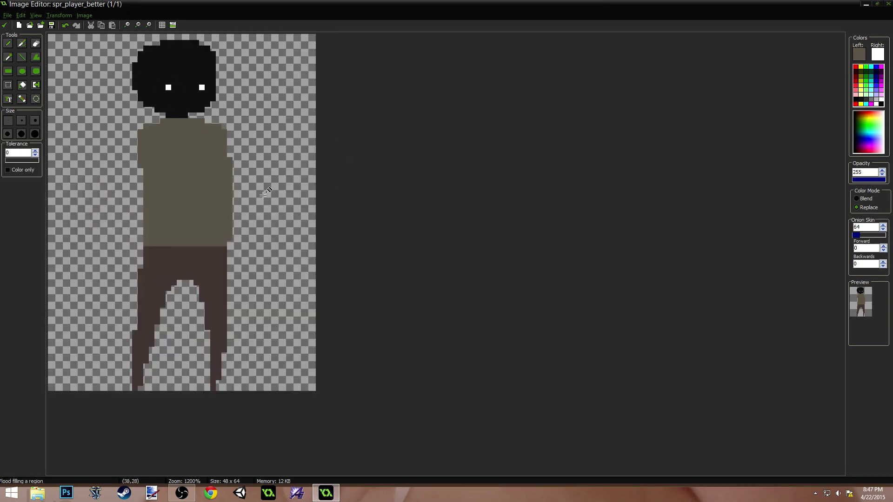
Erase the extra pixel column along the shirt's right edge with a transparent pencil
left_click(11, 47)
left_click(236, 158, "ctrl")
left_click_drag(230, 159, 224, 243)
left_click(219, 220, "ctrl")
Round off the shirt's right shoulder by erasing its corner pixels, and restore the lowest one in the sampled shirt colour
left_click(230, 170, "ctrl")
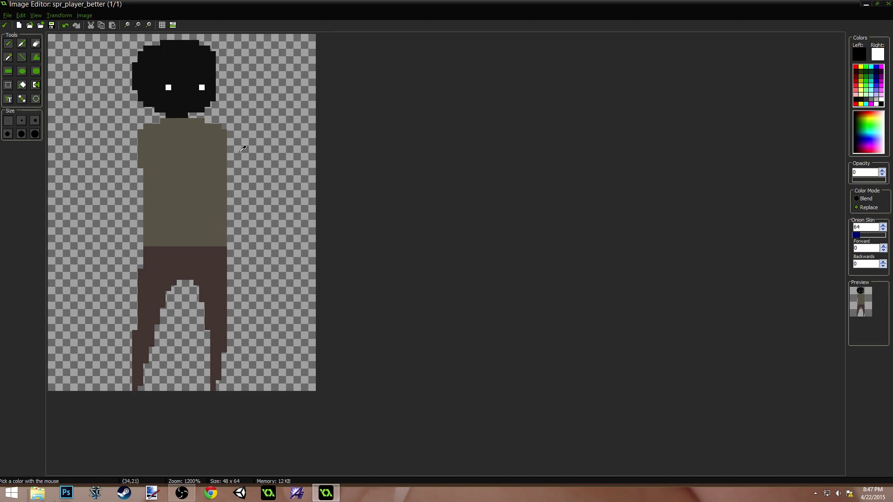
left_click(224, 132)
left_click(218, 126)
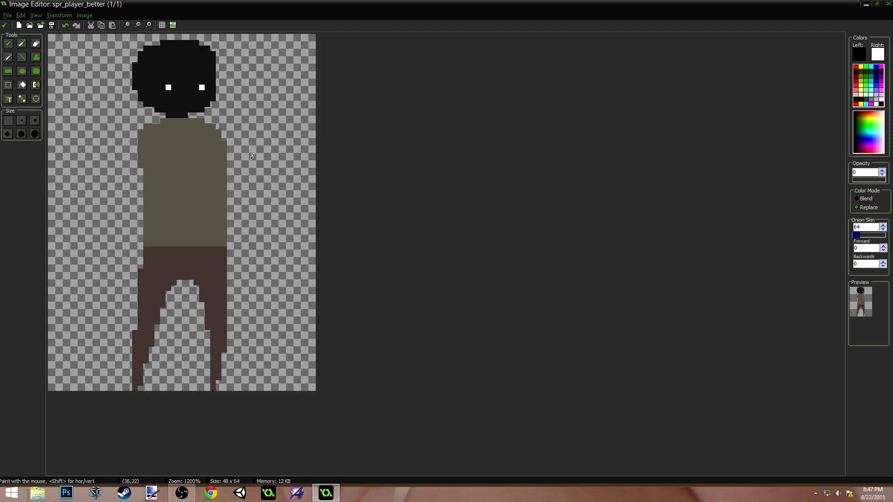
left_click(224, 138, "ctrl")
scroll(261, 154, "down", 2, "ctrl")
scroll(231, 164, "down", 1, "ctrl")
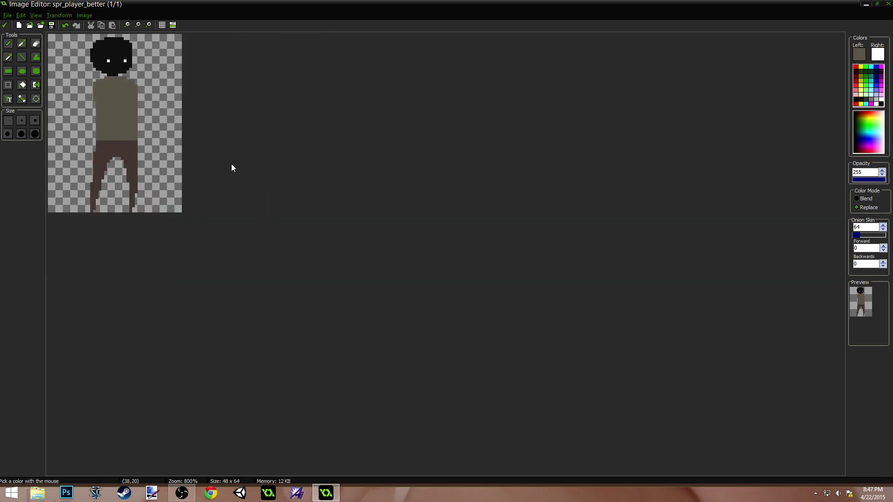
Sample the head's near-black colour and pencil the lower end of both legs as boots
scroll(190, 105, "up", 2, "ctrl")
left_click(170, 78, "ctrl")
scroll(191, 251, "up", 2, "ctrl")
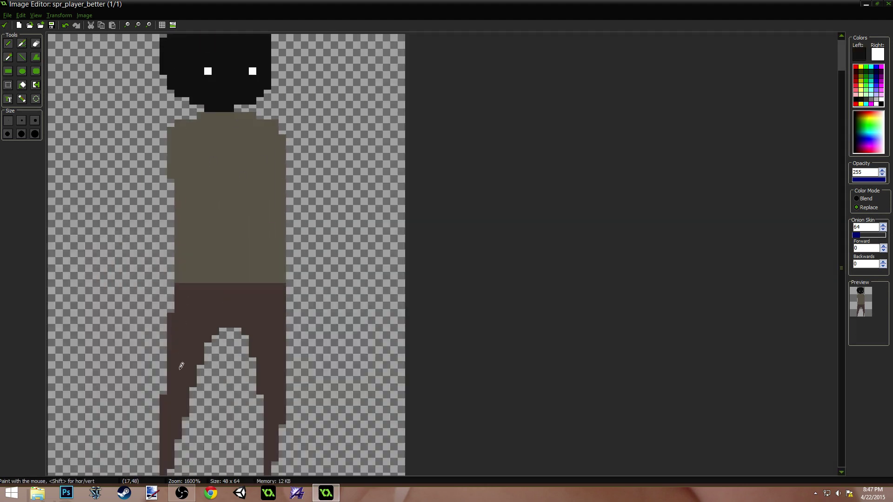
scroll(187, 420, "down", 1, "ctrl")
left_click(140, 362)
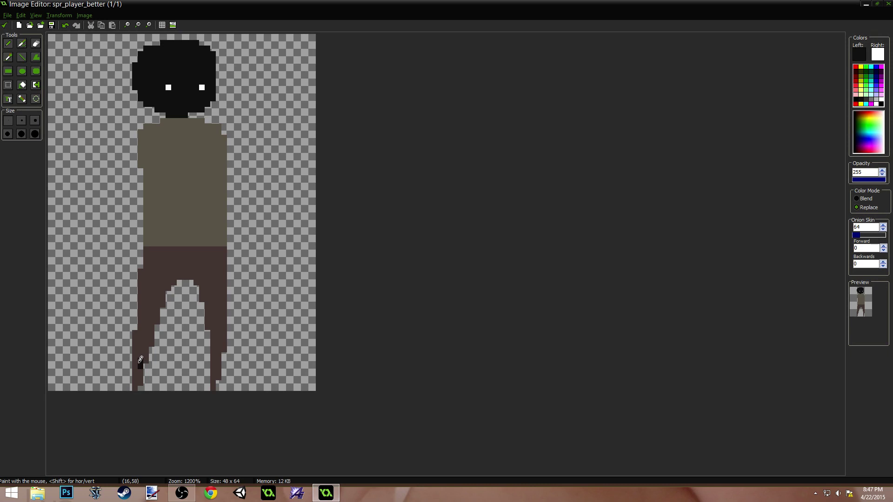
mouse_move(137, 366)
left_mouse_down()
mouse_move(146, 358)
mouse_move(135, 383)
left_mouse_up()
mouse_move(215, 360)
left_mouse_down()
mouse_move(215, 386)
mouse_move(228, 372)
left_mouse_up()
scroll(227, 371, "down", 3, "ctrl")
scroll(241, 319, "up", 5, "ctrl")
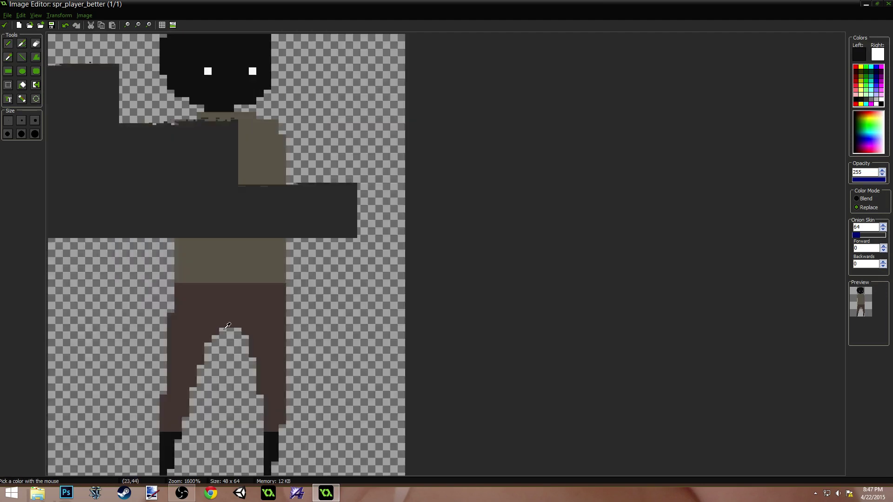
scroll(227, 326, "down", 4, "ctrl")
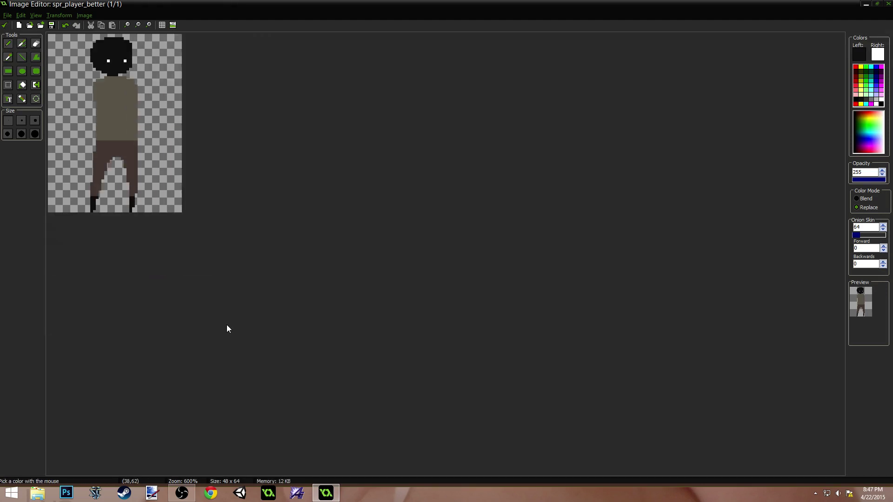
scroll(227, 326, "down", 1, "ctrl")
scroll(216, 324, "up", 3, "ctrl")
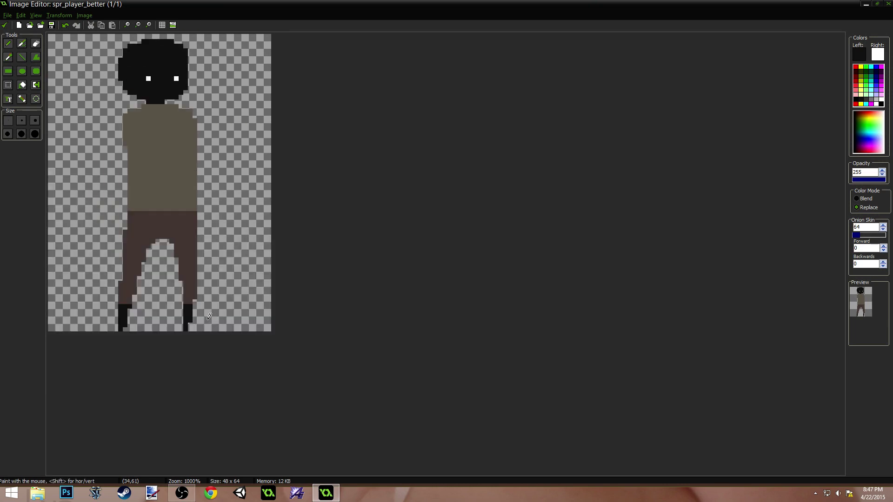
scroll(241, 279, "up", 1, "ctrl")
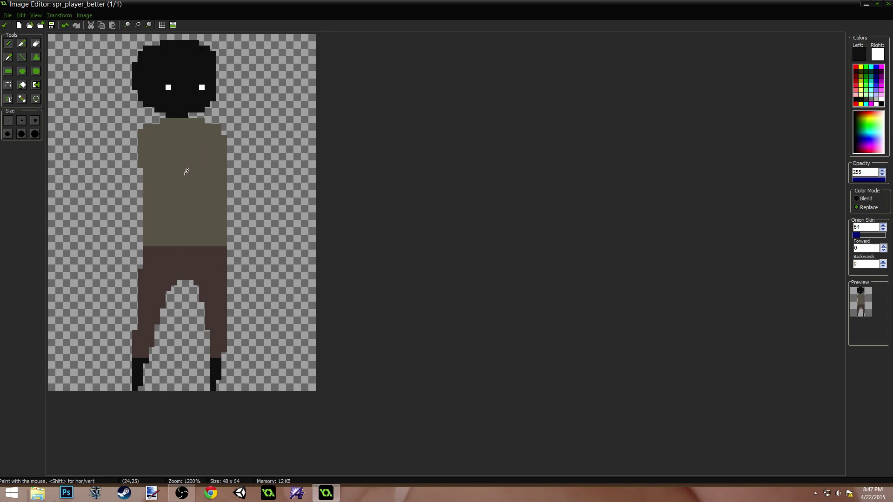
Set the drawing colour to a muted teal of about RGB 58, 113, 116
left_click(172, 154, "ctrl")
left_click(873, 78)
double_click(873, 78)
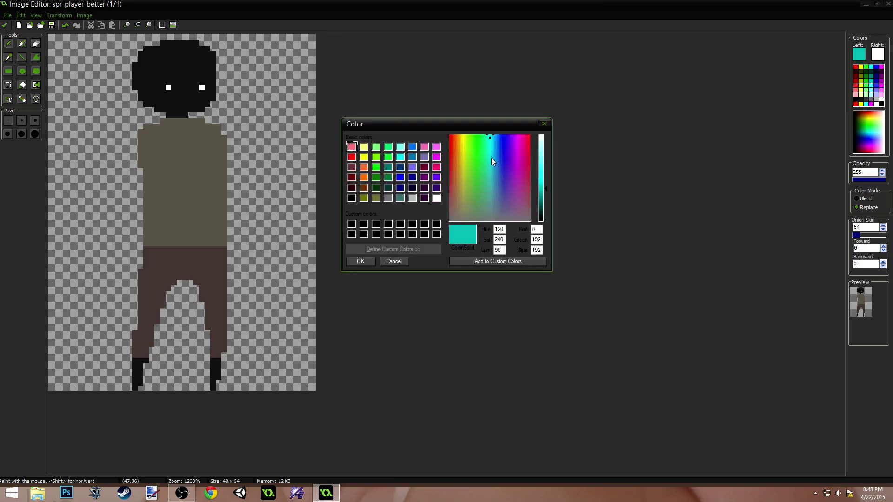
left_click_drag(492, 157, 492, 191)
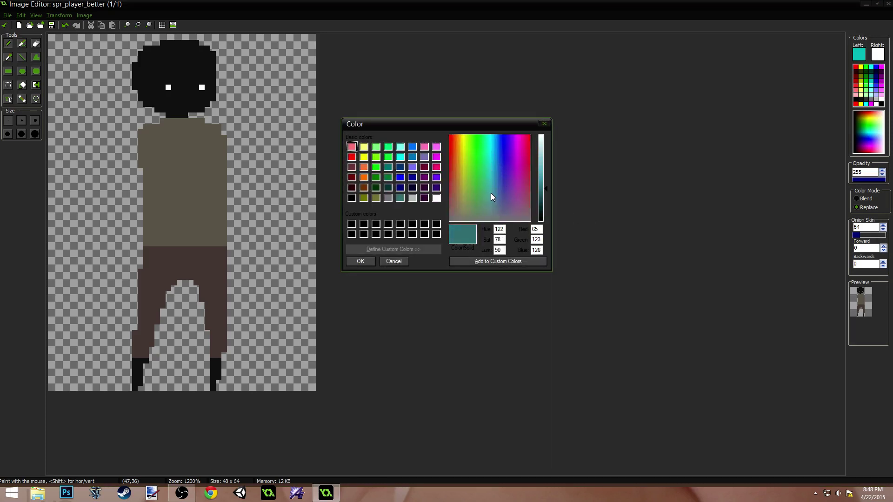
left_click_drag(547, 197, 547, 196)
left_click(361, 260)
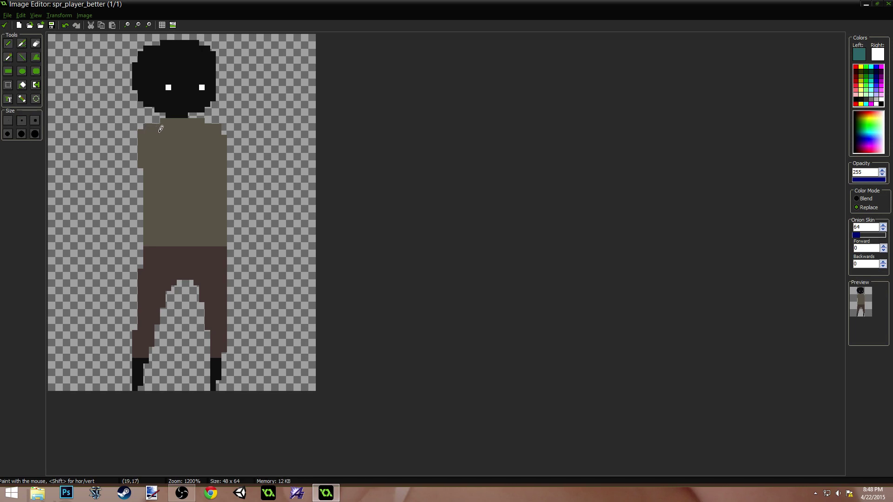
mouse_move(159, 126)
left_mouse_down()
mouse_move(148, 120)
mouse_move(126, 151)
mouse_move(129, 181)
mouse_move(73, 308)
mouse_move(106, 272)
mouse_move(134, 193)
mouse_move(98, 325)
mouse_move(126, 263)
mouse_move(116, 315)
mouse_move(149, 265)
mouse_move(140, 233)
mouse_move(163, 183)
mouse_move(193, 177)
mouse_move(165, 253)
mouse_move(160, 302)
mouse_move(204, 214)
mouse_move(188, 289)
mouse_move(211, 306)
mouse_move(228, 274)
mouse_move(233, 326)
mouse_move(229, 195)
mouse_move(226, 229)
left_mouse_up()
mouse_move(226, 194)
left_mouse_down()
mouse_move(217, 133)
mouse_move(223, 142)
mouse_move(209, 129)
mouse_move(194, 128)
mouse_move(139, 171)
mouse_move(190, 175)
mouse_move(211, 166)
left_mouse_up()
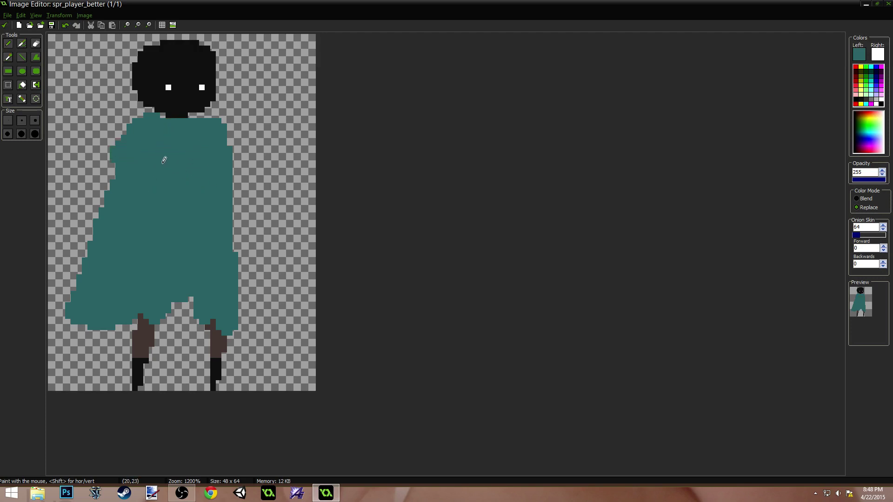
scroll(200, 231, "down", 5, "ctrl")
scroll(181, 237, "up", 5, "ctrl")
key("ctrl+z")
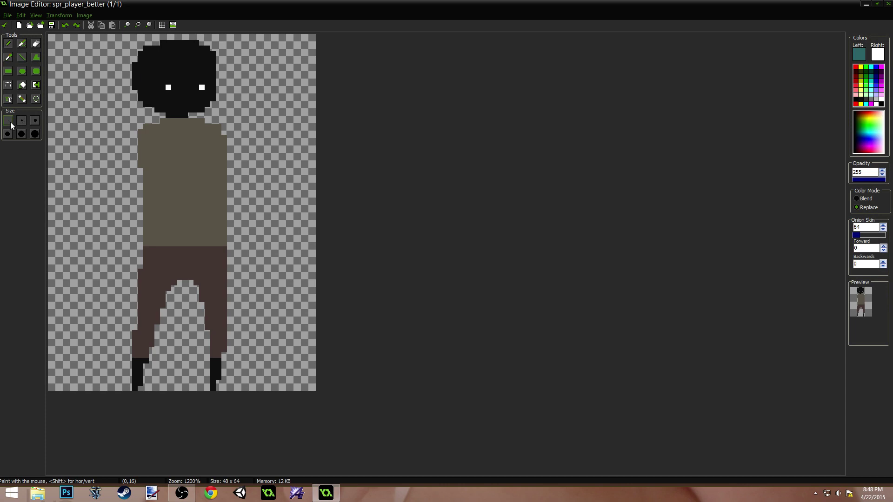
Darken the teal drawing colour to about RGB 50, 99, 101
left_click(859, 54)
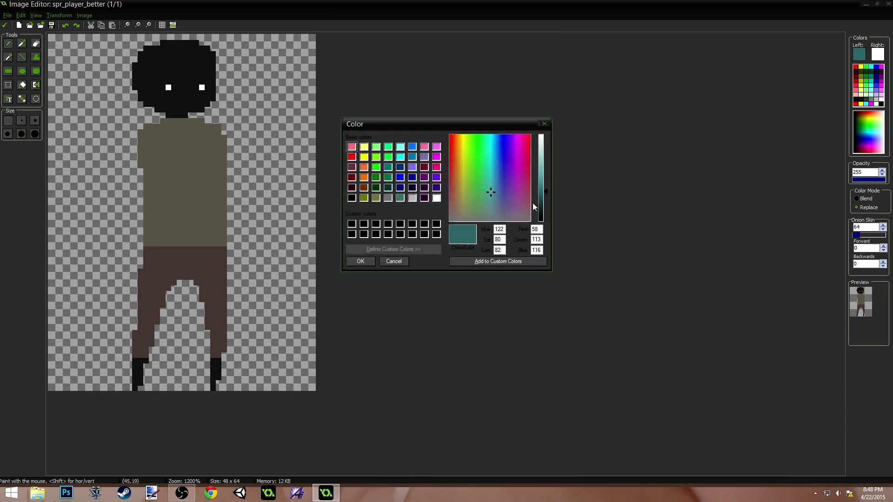
left_click(545, 201)
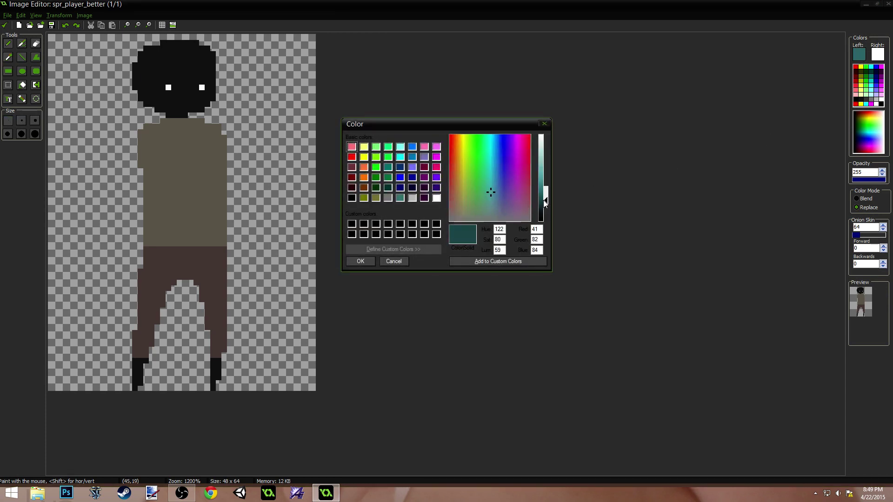
mouse_move(545, 201)
left_mouse_down()
mouse_move(548, 177)
mouse_move(549, 198)
left_mouse_up()
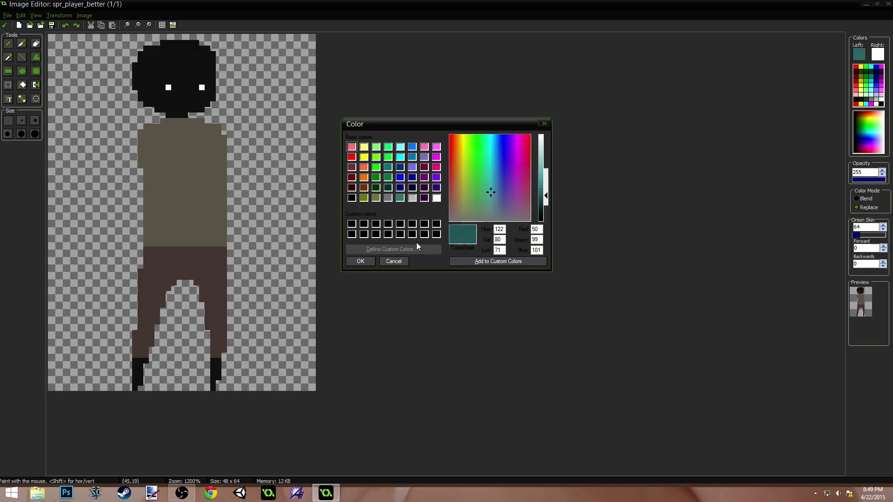
left_click(350, 263)
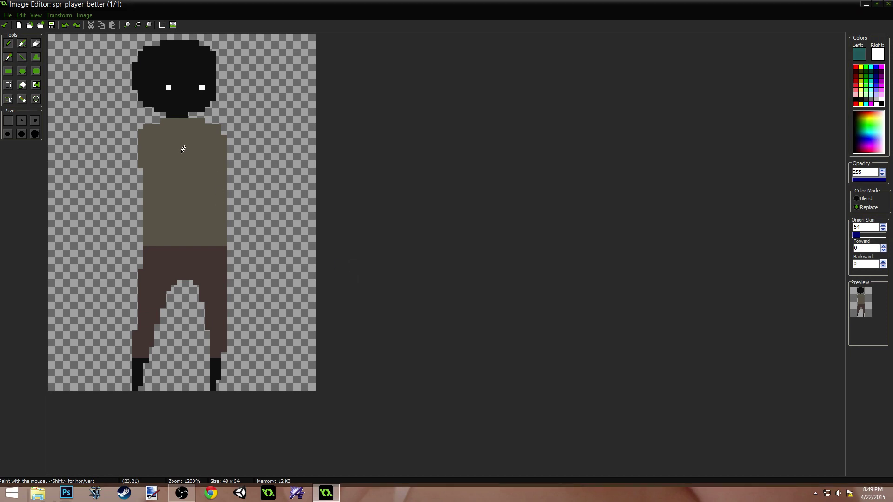
Pencil a closed teal cape outline from the neck around the body, flaring out on the figure's left side and reaching the lower legs
mouse_move(161, 143)
left_mouse_down()
mouse_move(156, 120)
mouse_move(133, 140)
mouse_move(107, 222)
mouse_move(67, 300)
mouse_move(85, 306)
mouse_move(78, 323)
mouse_move(112, 343)
mouse_move(191, 325)
mouse_move(232, 299)
mouse_move(240, 124)
mouse_move(182, 114)
mouse_move(138, 133)
mouse_move(117, 163)
mouse_move(77, 334)
mouse_move(108, 355)
mouse_move(182, 339)
mouse_move(220, 301)
mouse_move(230, 278)
mouse_move(231, 181)
mouse_move(237, 242)
left_mouse_up()
key("ctrl+z")
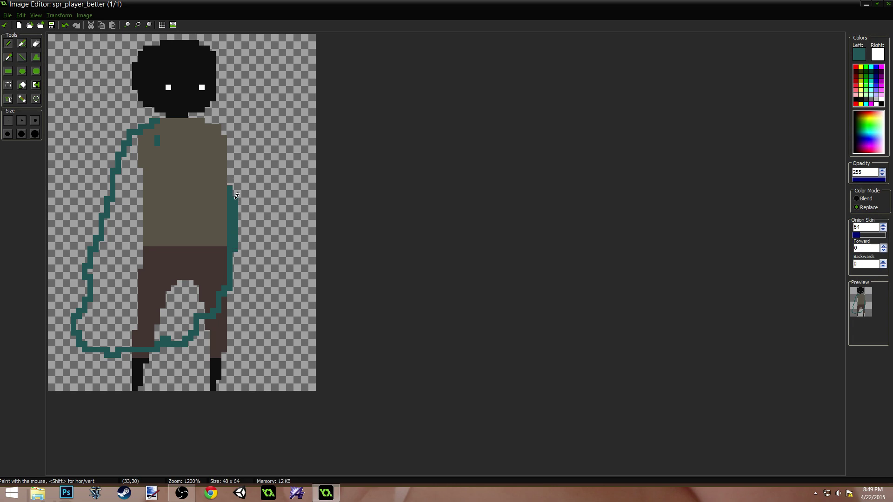
mouse_move(236, 196)
left_mouse_down()
mouse_move(231, 125)
mouse_move(164, 119)
left_mouse_up()
Flood fill every area inside the cape outline with teal, including the shirt, upper trousers and small gaps at the right shoulder
key("f")
left_click(179, 175)
left_click(134, 250)
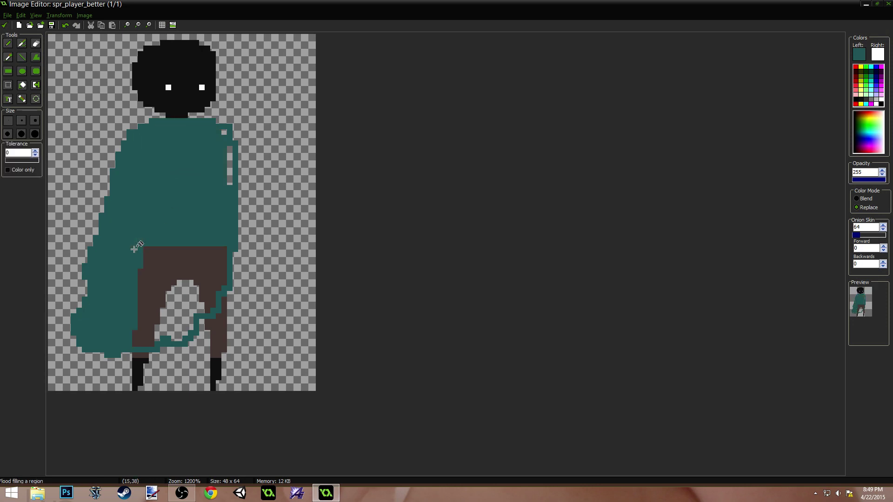
left_click(155, 278)
left_click(187, 298)
left_click(230, 163)
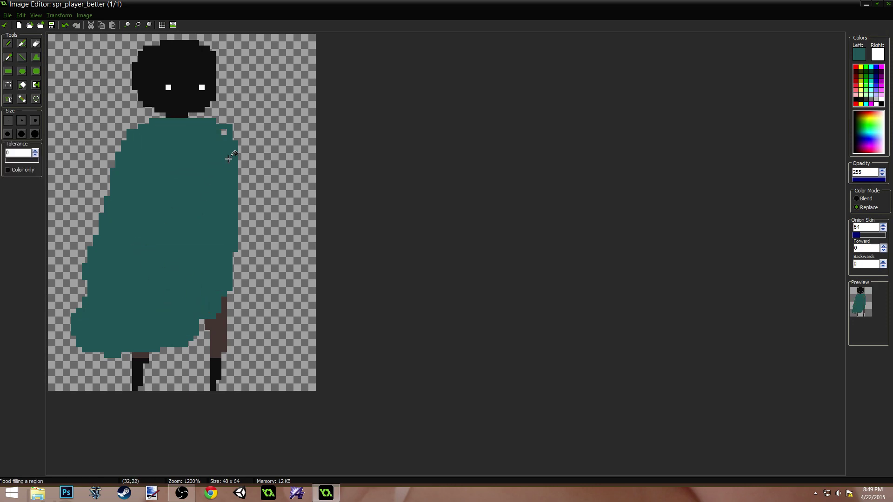
left_click(224, 132)
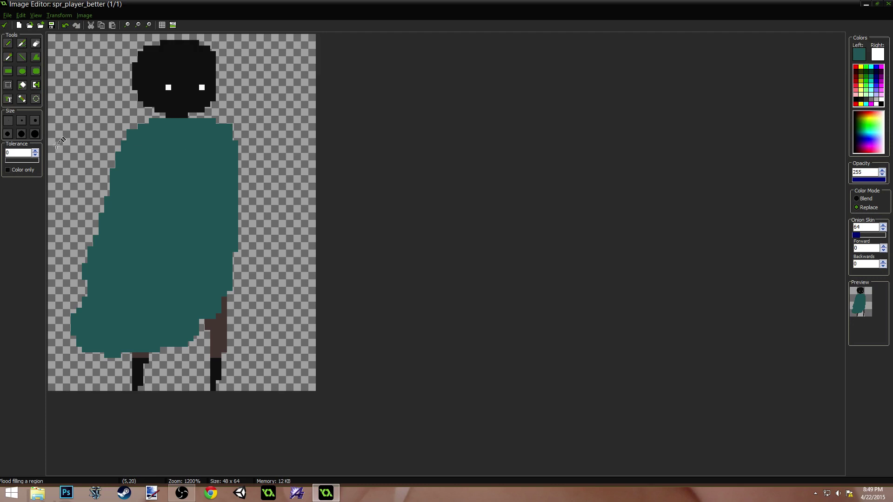
Widen the cape's left edge outward with the teal pencil and erase pixels from its lower left corner using sampled transparency
left_click(8, 44)
mouse_move(123, 171)
left_mouse_down()
mouse_move(74, 269)
mouse_move(87, 285)
mouse_move(95, 236)
mouse_move(87, 259)
left_mouse_up()
left_click(73, 284, "alt")
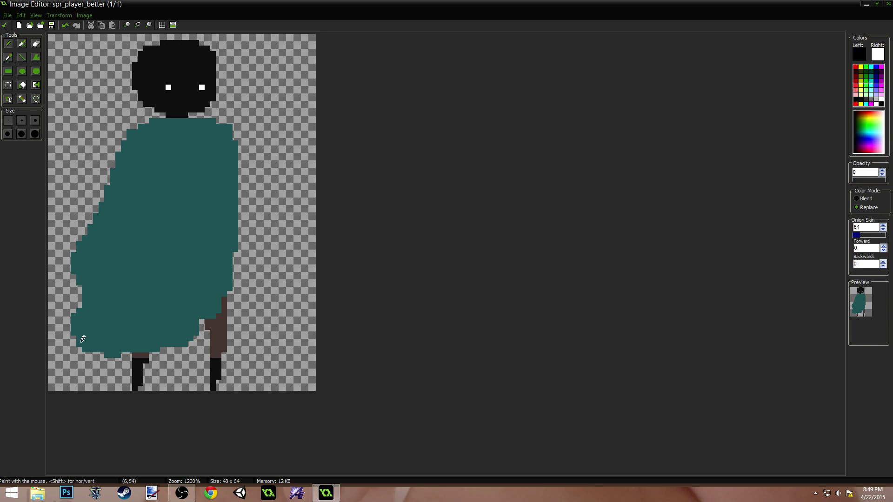
mouse_move(80, 349)
left_mouse_down()
mouse_move(64, 334)
mouse_move(120, 358)
mouse_move(117, 347)
mouse_move(140, 349)
mouse_move(112, 350)
left_mouse_up()
Add two jagged teal points to the cape's hem, smooth the slope to the right leg, and erase the right point's corner
left_click(123, 344, "alt")
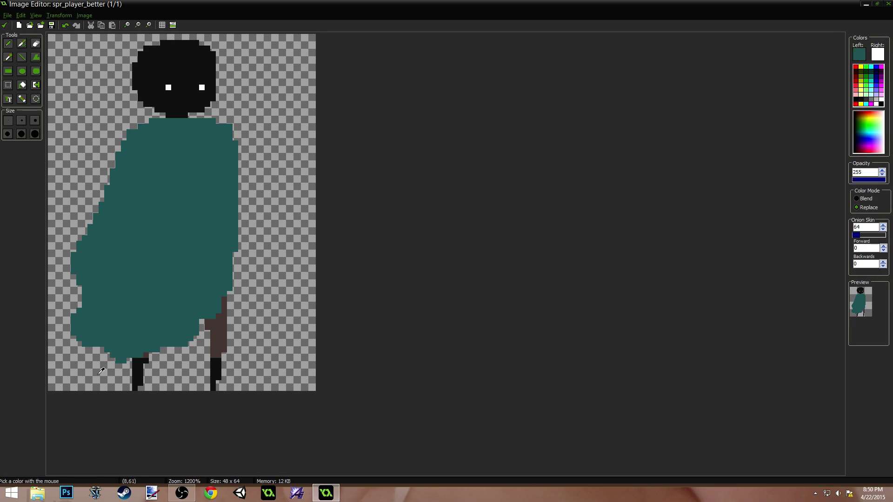
mouse_move(164, 342)
left_mouse_down()
mouse_move(179, 356)
mouse_move(194, 332)
mouse_move(173, 348)
mouse_move(162, 336)
mouse_move(189, 331)
left_mouse_up()
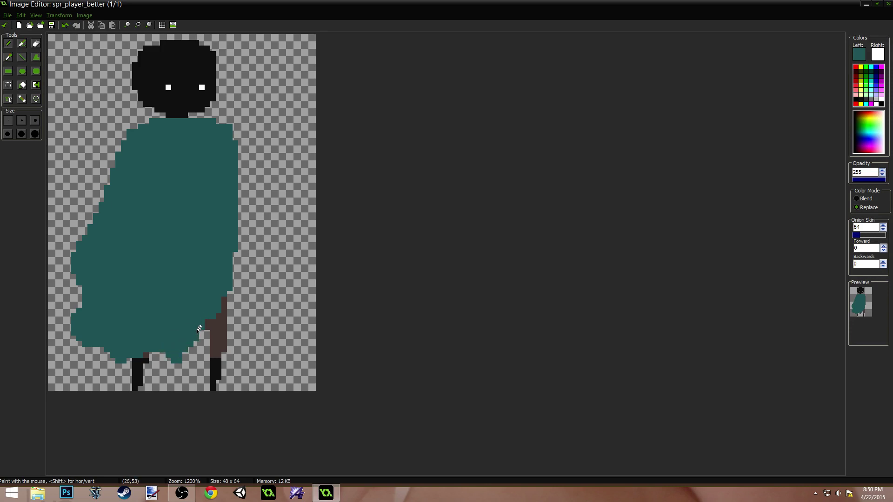
left_click_drag(204, 325, 207, 318)
left_click(190, 355, "ctrl")
left_click(180, 362)
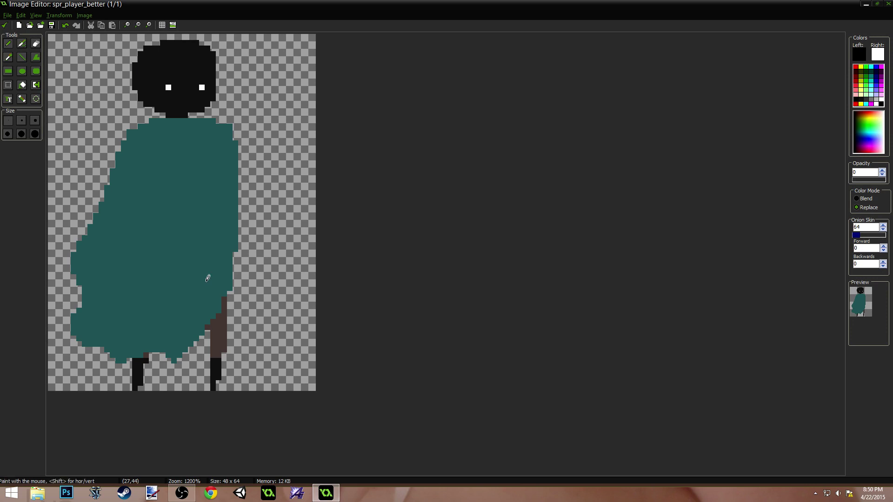
Resample the cape's teal and extend its left edge into two outward points, one midway down and one near the hem
left_click(142, 163, "ctrl")
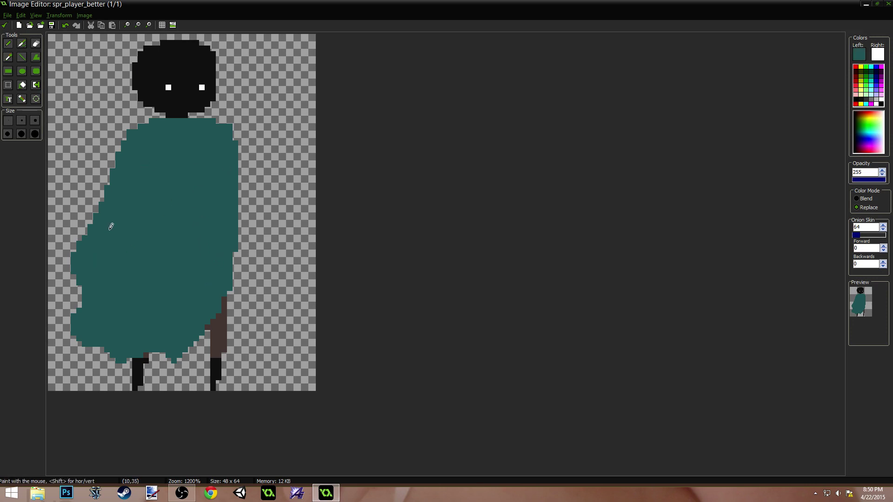
left_click(63, 258)
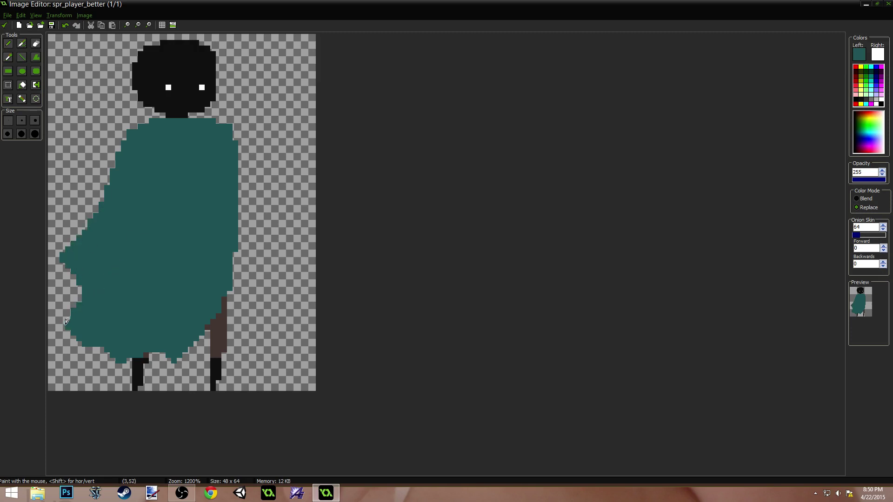
mouse_move(67, 321)
left_mouse_down()
mouse_move(82, 345)
mouse_move(108, 342)
left_mouse_up()
scroll(241, 247, "down", 1, "ctrl")
scroll(237, 248, "down", 1, "ctrl")
scroll(235, 249, "up", 3, "ctrl")
Darken the teal drawing colour to a deep shade for the cape's folds
left_click(859, 55)
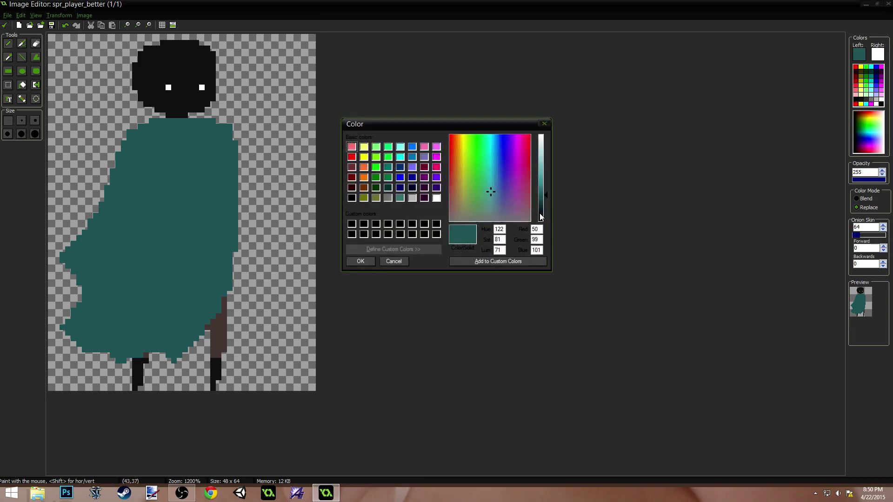
left_click(545, 206)
left_click(372, 263)
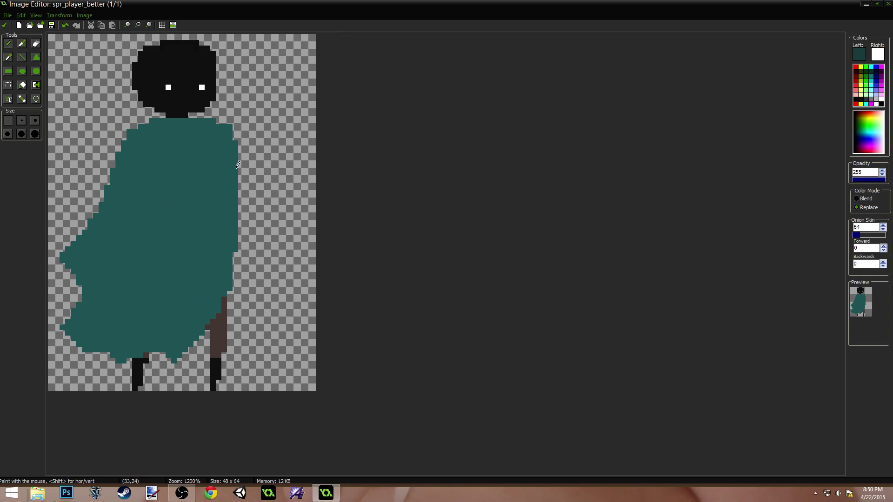
left_click_drag(195, 132, 129, 227)
mouse_move(139, 218)
left_mouse_down()
mouse_move(175, 185)
mouse_move(207, 139)
mouse_move(196, 130)
mouse_move(207, 122)
mouse_move(196, 132)
left_mouse_up()
key("f")
left_click(198, 147)
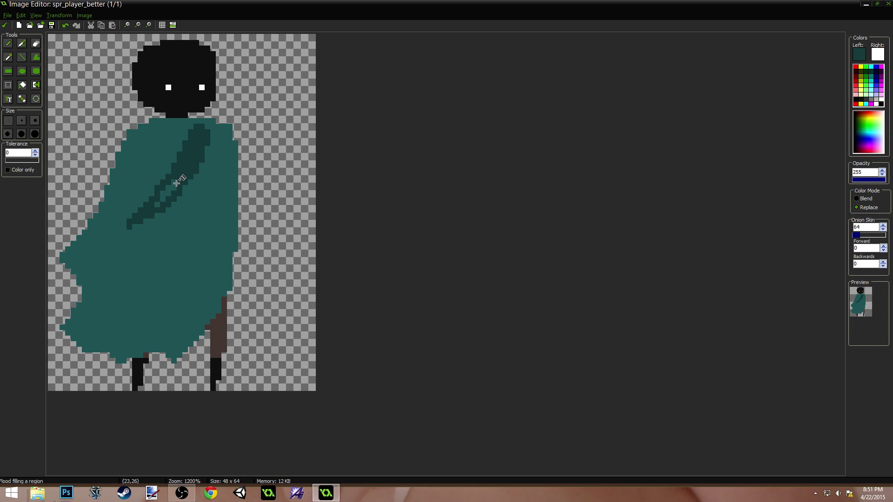
left_click(172, 187)
left_click(158, 204)
scroll(261, 200, "down", 4, "ctrl")
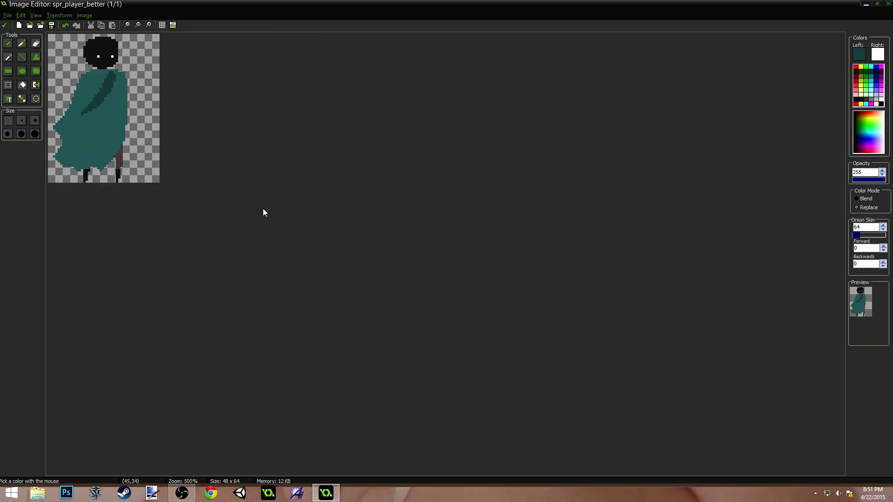
scroll(264, 209, "up", 3, "ctrl")
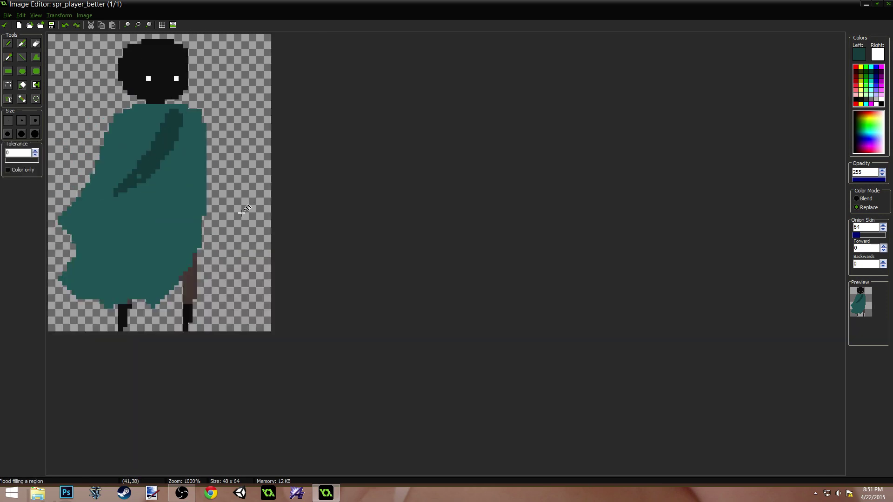
key("ctrl+z")
key("ctrl+z")
key("ctrl+z")
key("ctrl+z")
key("ctrl+z")
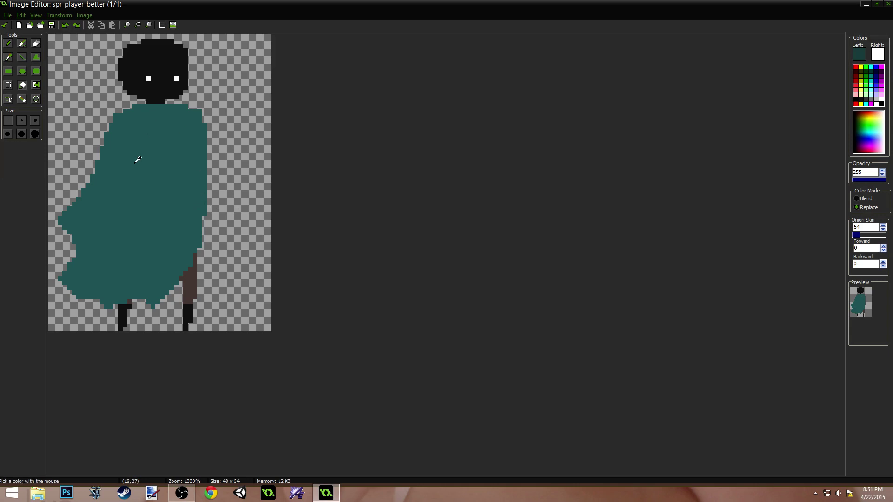
Pencil two dark teal fold lines running diagonally from the cape's chest area to its left edge between the two points
scroll(139, 160, "up", 1, "ctrl")
key("d")
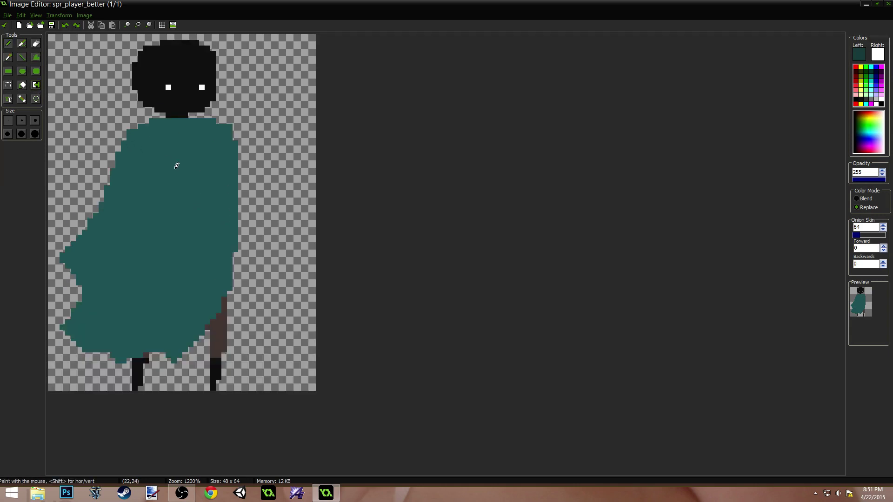
mouse_move(174, 173)
left_mouse_down()
mouse_move(153, 204)
mouse_move(76, 266)
left_mouse_up()
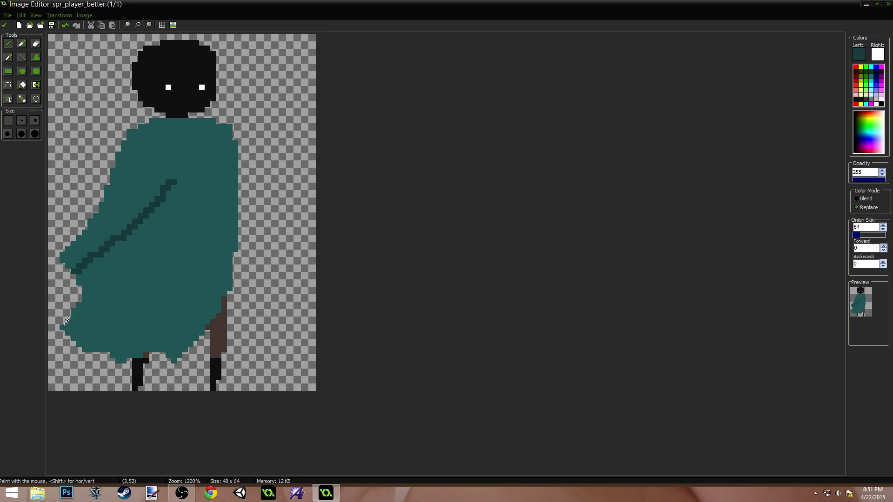
mouse_move(73, 318)
left_mouse_down()
mouse_move(163, 212)
mouse_move(184, 170)
left_mouse_up()
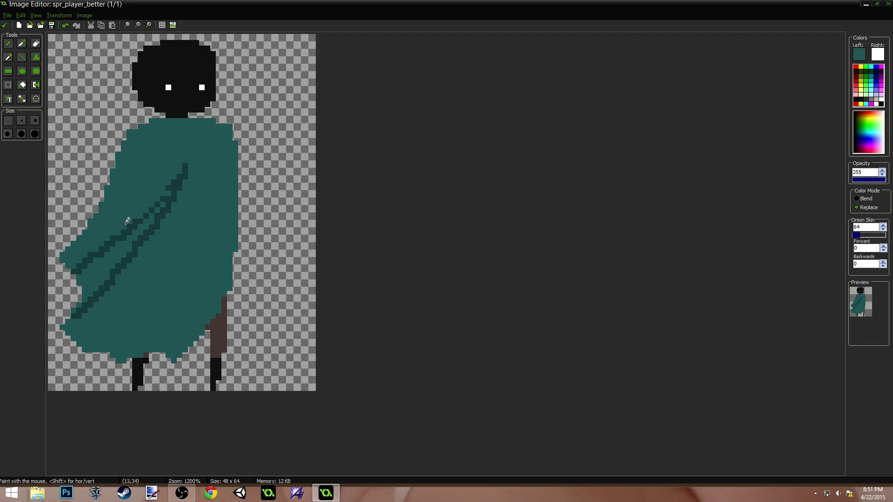
Touch up the upper fold line and flood fill the area between the two fold lines with dark teal
mouse_move(127, 221)
left_mouse_down()
mouse_move(136, 214)
mouse_move(101, 246)
mouse_move(126, 227)
mouse_move(116, 244)
left_mouse_up()
key("f")
left_click(107, 262)
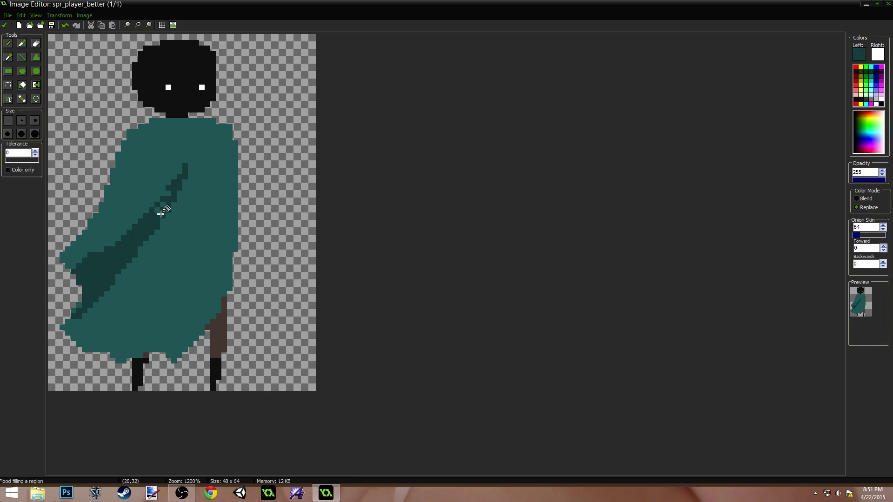
Extend the upper tip of the large diagonal fold in dark teal and smooth its edges with both cape shades
key("p")
left_click(184, 165, "ctrl")
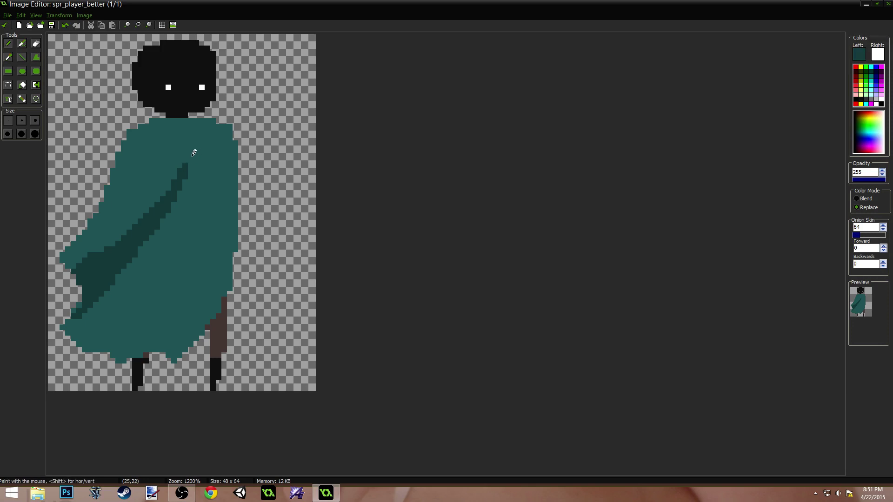
left_click(185, 160)
left_click(164, 225, "ctrl")
left_click(164, 222, "ctrl")
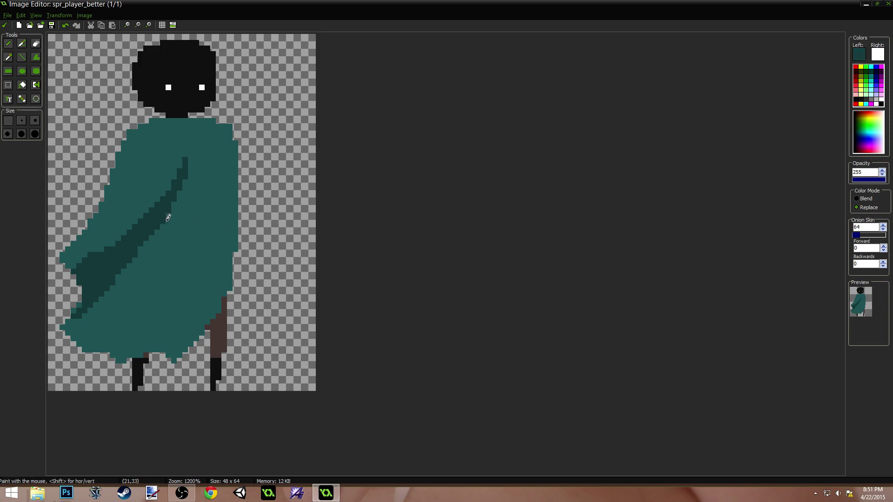
left_click(157, 257, "ctrl")
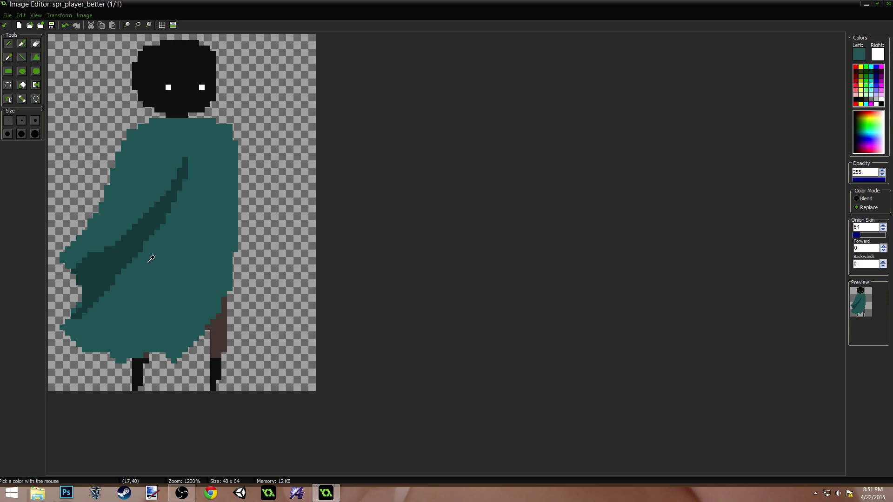
left_click(158, 220, "ctrl")
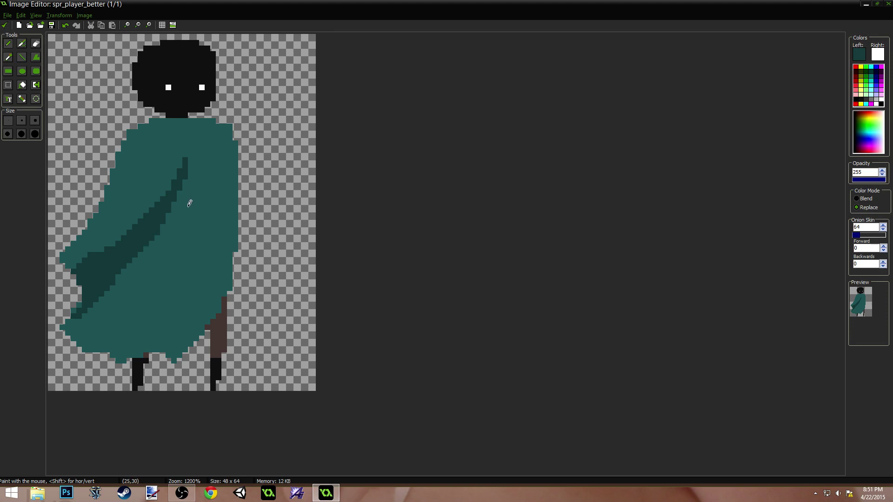
Reshape the large fold's edges and outer point, and pencil a short dark teal fold above it on the cape's left edge
key("ctrl")
left_click(169, 233, "ctrl")
left_click(117, 276, "ctrl")
left_click(146, 245)
left_click(172, 245, "ctrl")
left_click(147, 255)
left_click(86, 261, "ctrl")
left_click(68, 264)
mouse_move(93, 219)
left_mouse_down()
mouse_move(137, 187)
mouse_move(105, 205)
left_mouse_up()
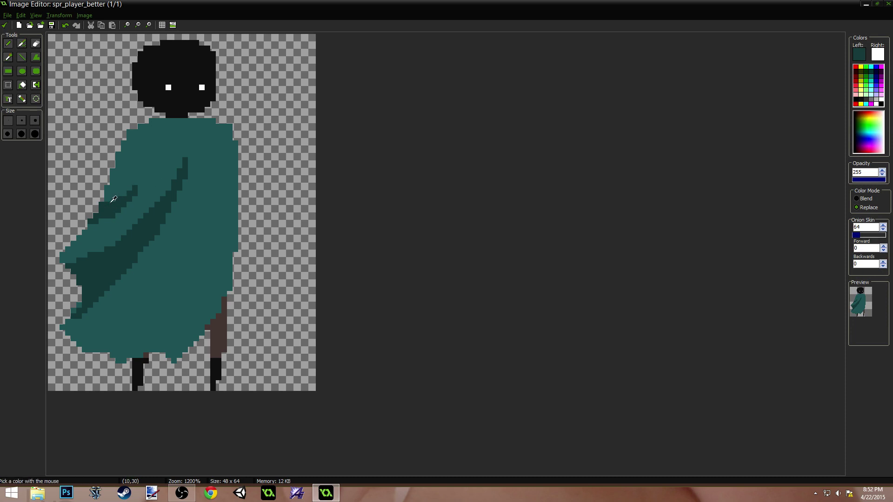
Draw two dark teal folds rising diagonally from the hem and flood fill their interiors
scroll(155, 206, "down", 1, "ctrl")
scroll(158, 204, "down", 1, "ctrl")
scroll(160, 205, "up", 2, "ctrl")
mouse_move(112, 346)
left_mouse_down()
mouse_move(187, 255)
mouse_move(142, 348)
mouse_move(190, 328)
mouse_move(218, 276)
left_mouse_up()
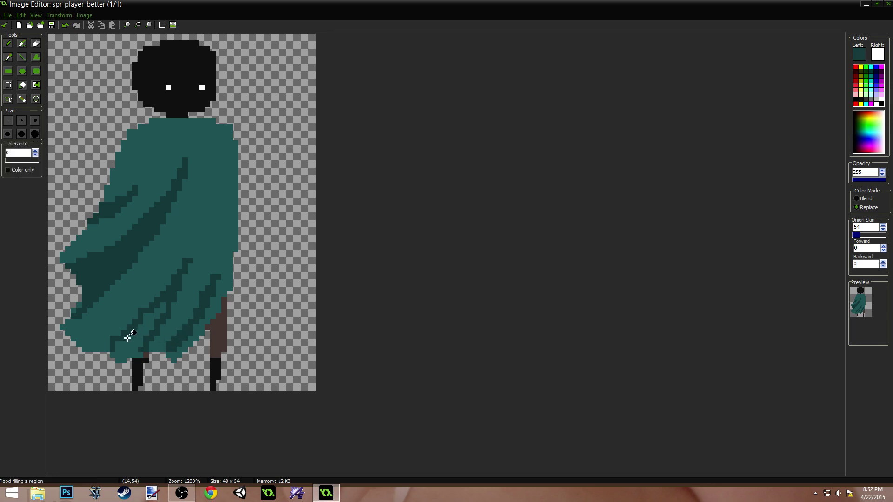
scroll(204, 256, "down", 3, "ctrl")
scroll(209, 260, "down", 2, "ctrl")
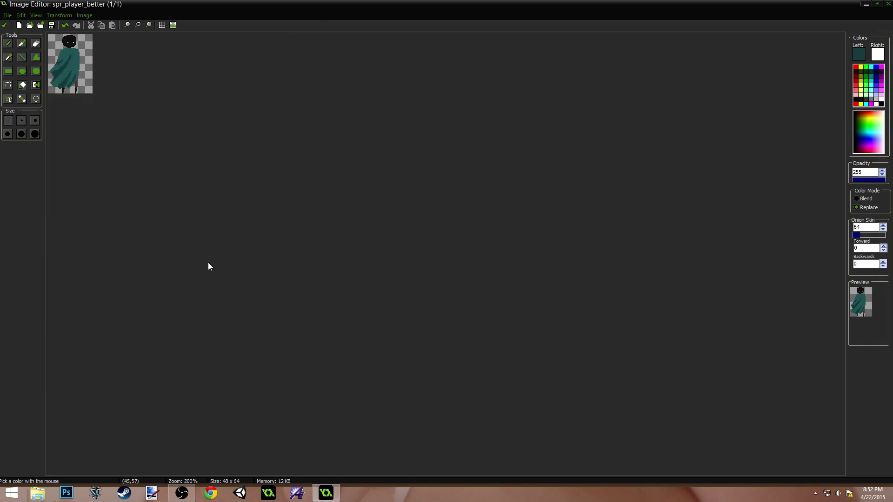
scroll(208, 262, "up", 4, "ctrl")
scroll(208, 262, "up", 2, "ctrl")
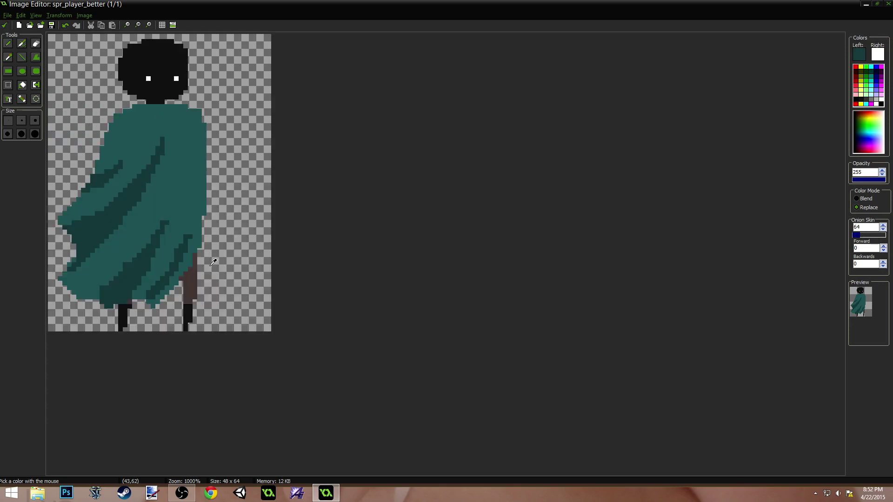
Pencil curved dark teal folds around the cape's neckline from shoulder to shoulder to form a draped collar
key("f")
left_click(8, 44)
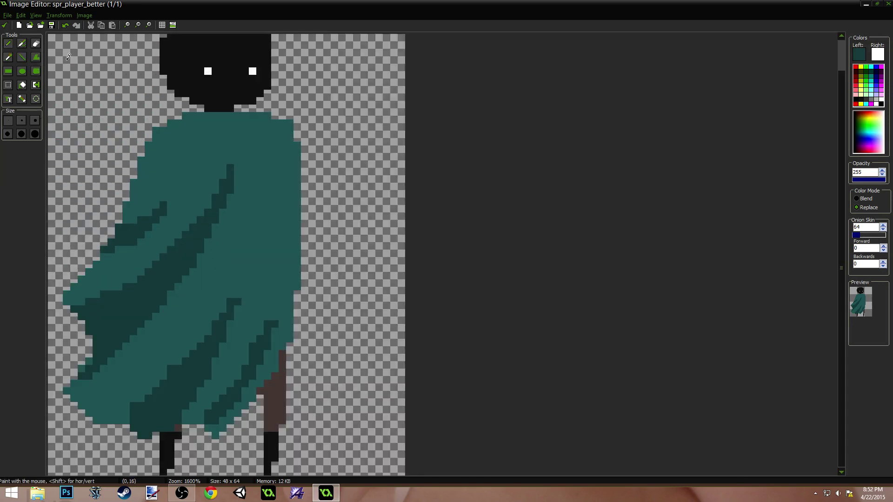
mouse_move(208, 115)
left_mouse_down()
mouse_move(198, 115)
mouse_move(249, 116)
mouse_move(240, 138)
mouse_move(279, 122)
mouse_move(214, 145)
left_mouse_up()
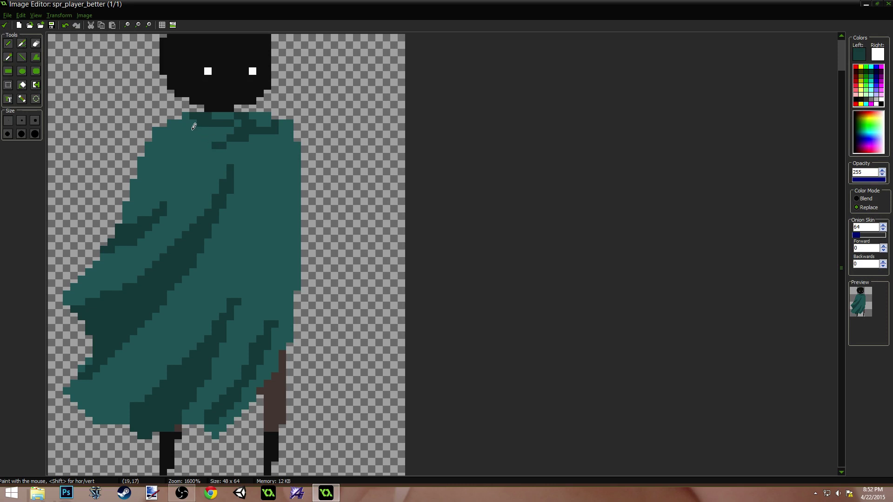
mouse_move(169, 126)
left_mouse_down()
mouse_move(154, 130)
mouse_move(194, 136)
mouse_move(160, 138)
mouse_move(194, 145)
mouse_move(216, 140)
left_mouse_up()
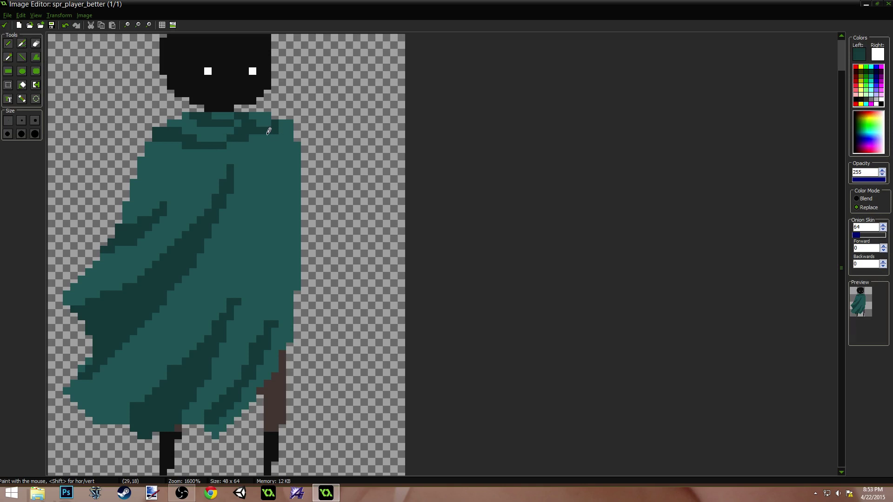
mouse_move(268, 131)
left_mouse_down()
mouse_move(292, 134)
mouse_move(245, 133)
left_mouse_up()
scroll(246, 135, "down", 5, "ctrl")
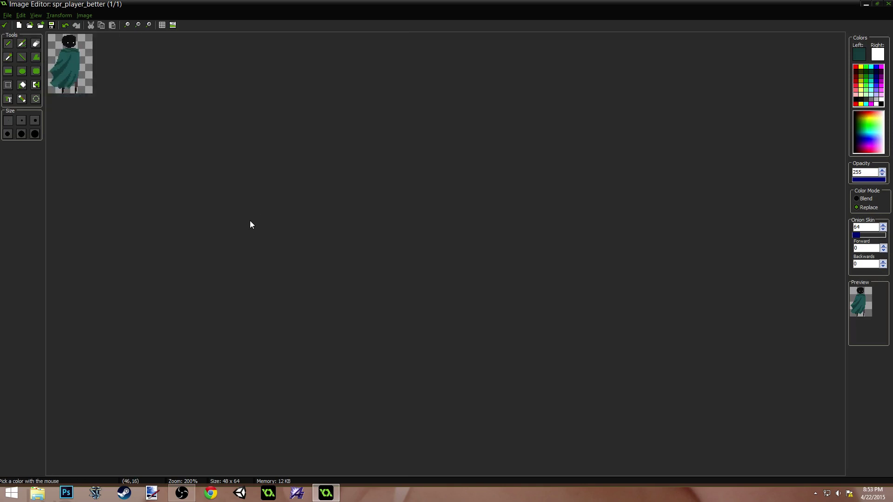
scroll(226, 235, "up", 3, "ctrl")
scroll(227, 240, "up", 2, "ctrl")
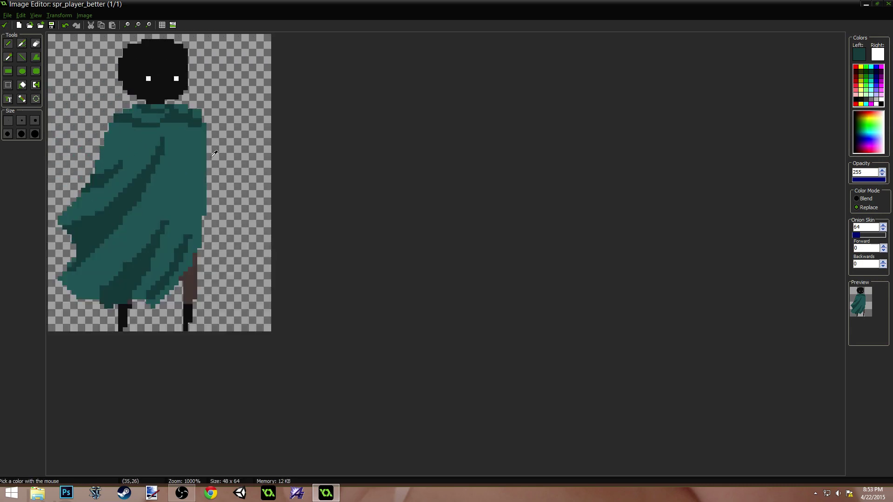
Shade the cape's left shoulder edge just below the collar with a few dark teal pixels
scroll(227, 239, "up", 1, "ctrl")
scroll(219, 140, "down", 5, "ctrl")
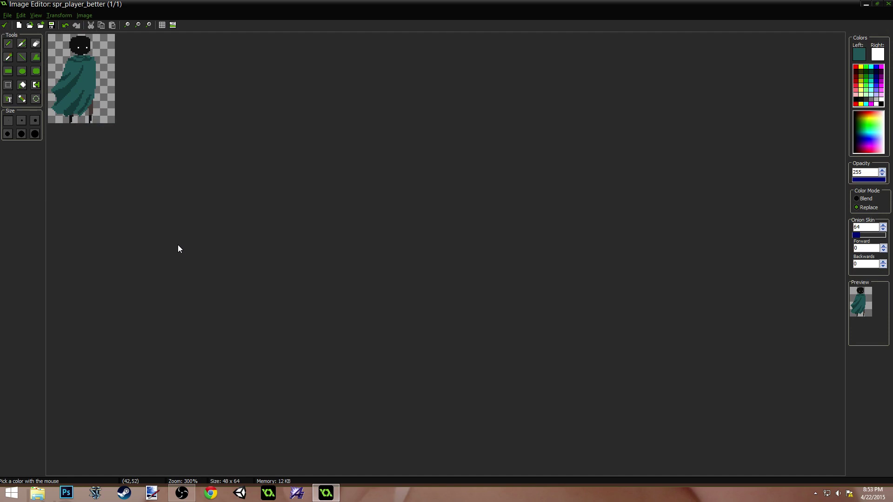
scroll(178, 245, "up", 5, "ctrl")
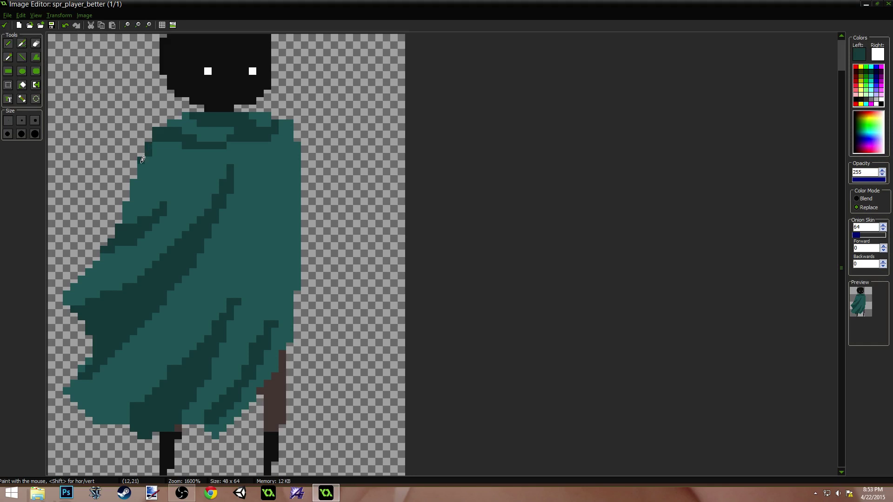
scroll(245, 184, "down", 4, "ctrl")
scroll(225, 203, "up", 3, "ctrl")
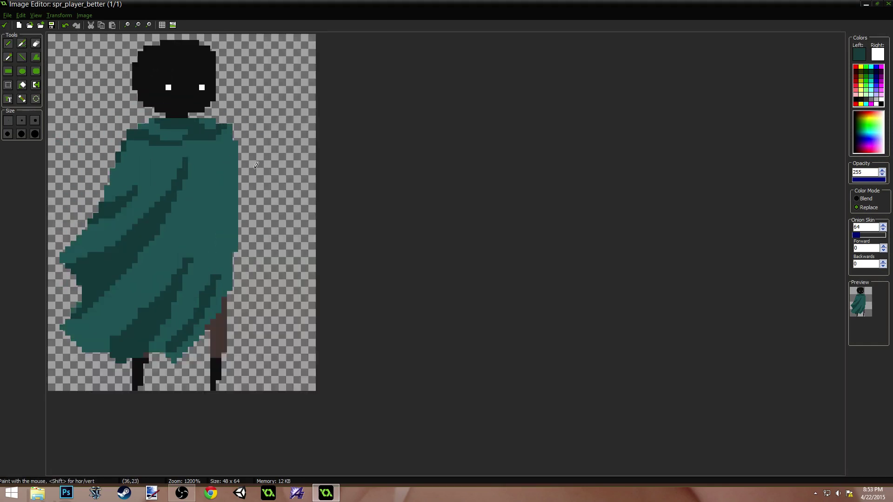
scroll(242, 201, "down", 3, "ctrl")
scroll(231, 230, "up", 3, "ctrl")
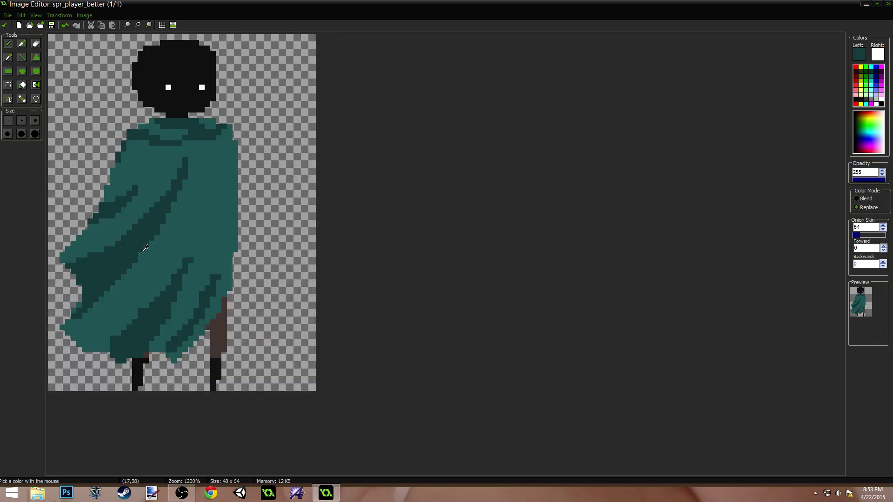
Extend the larger hem fold's shading leftward along the hem and reshape its upper tip into a straight vertical end
left_click(112, 337, "ctrl")
left_click_drag(108, 344, 101, 349)
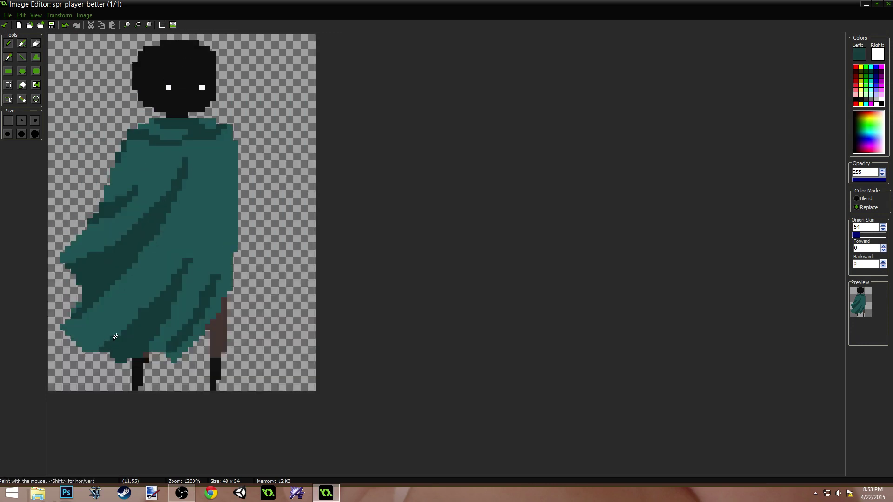
left_click(152, 308, "ctrl")
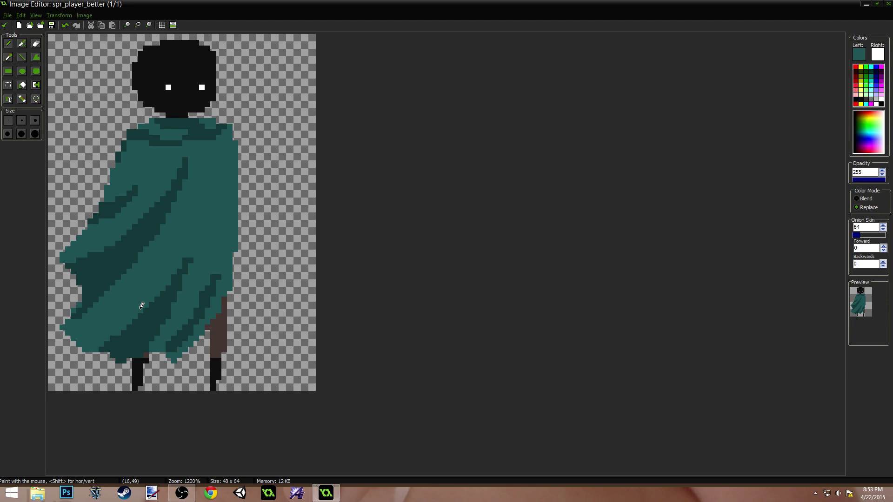
left_click(188, 264, "ctrl")
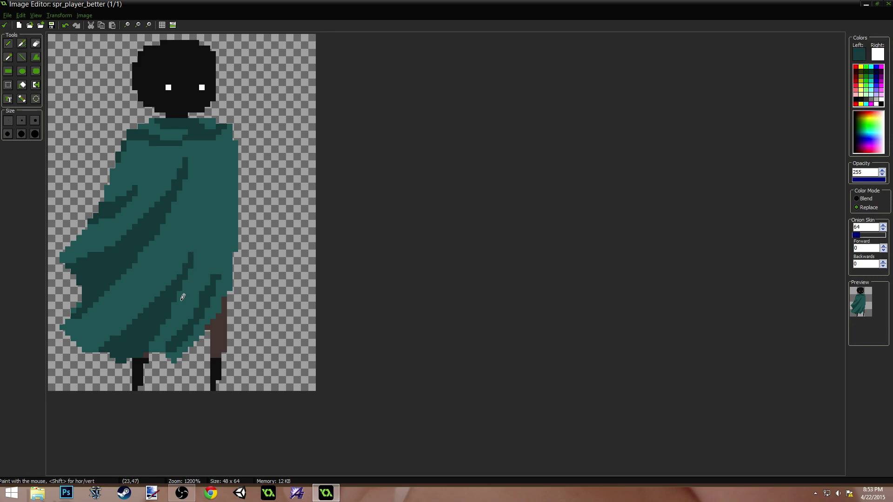
scroll(199, 293, "down", 4)
scroll(201, 281, "up", 3)
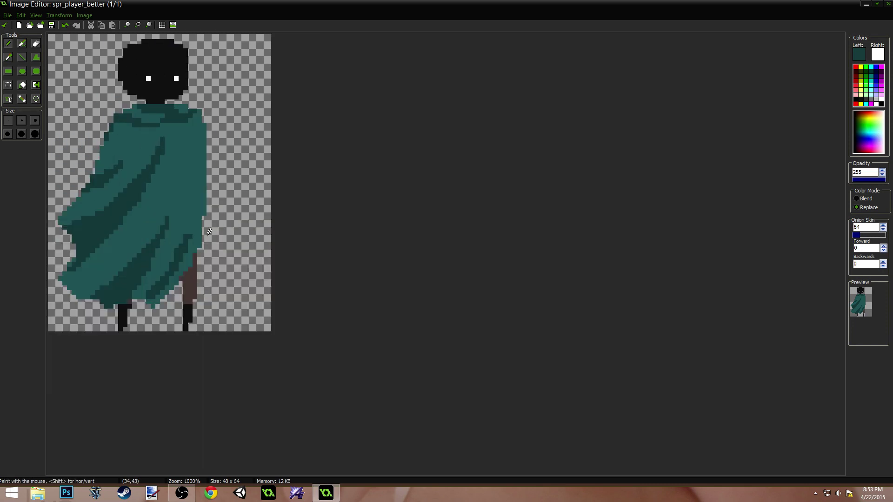
scroll(188, 215, "up", 1)
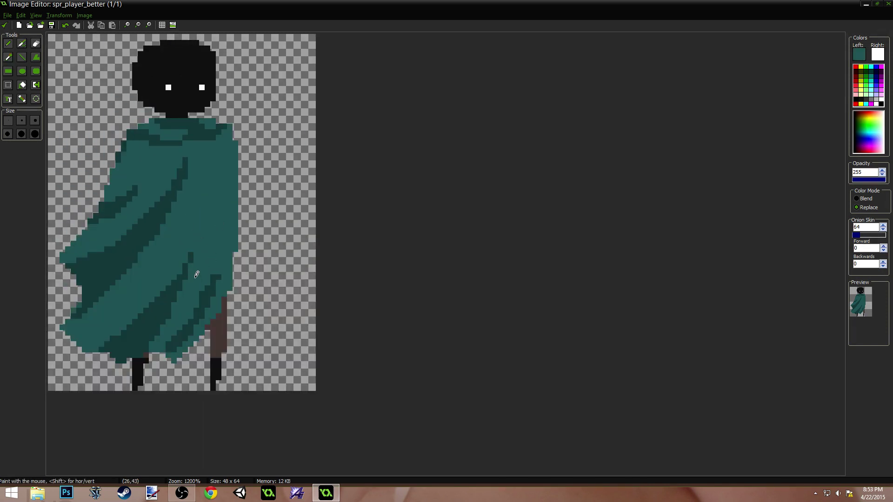
Narrow and lengthen the upper tip of the smaller fold at the cape's lower right, using both cape shades
scroll(205, 279, "down", 5)
scroll(206, 282, "up", 5)
left_click(220, 275, "ctrl")
left_click(218, 266)
left_click(196, 315, "ctrl")
Review the shaded cape at several zoom levels and accept the image edits, returning to the sprite's frame overview
scroll(263, 329, "down", 3, "ctrl")
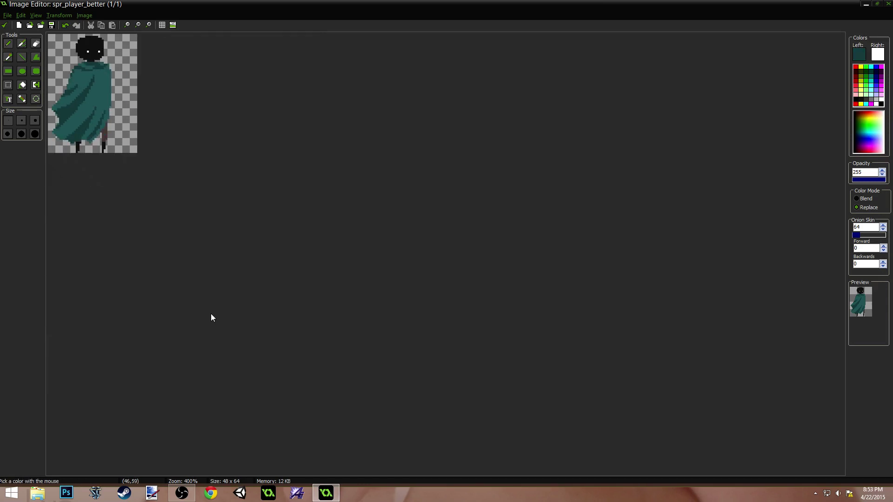
scroll(204, 305, "up", 2, "ctrl")
scroll(210, 302, "down", 3, "ctrl")
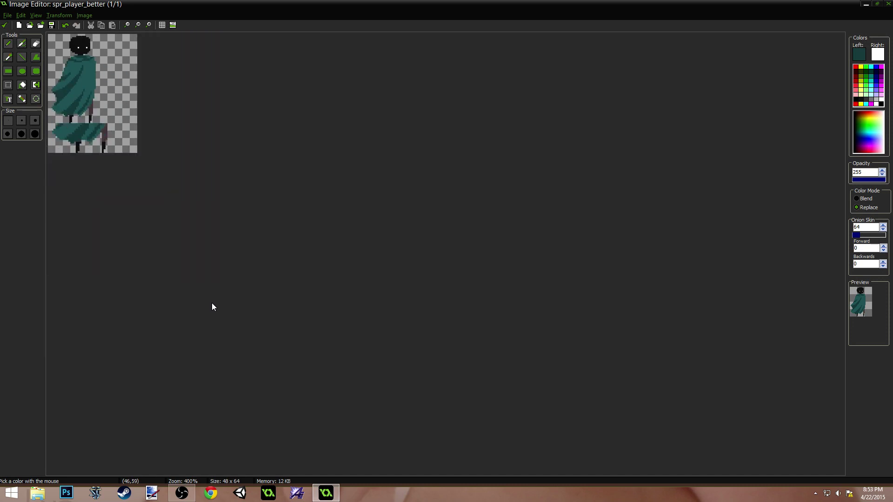
scroll(205, 300, "up", 3, "ctrl")
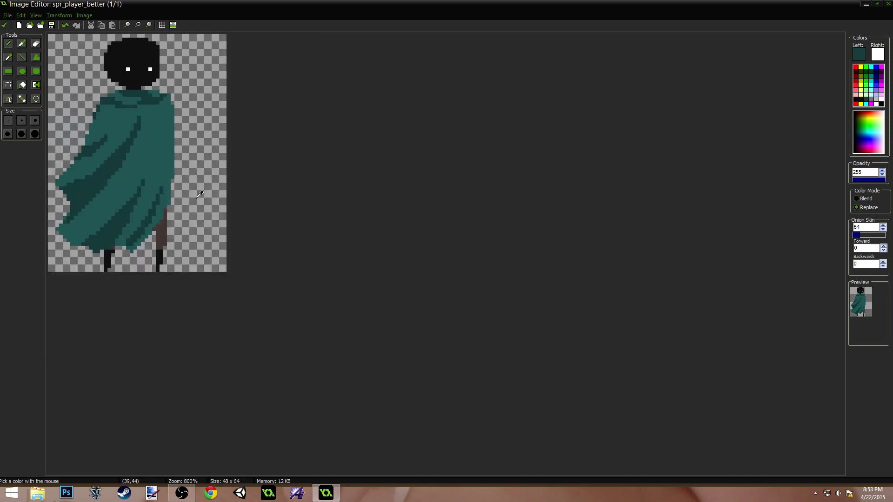
scroll(223, 279, "up", 1, "ctrl")
scroll(244, 263, "up", 1, "ctrl")
scroll(244, 275, "down", 2, "ctrl")
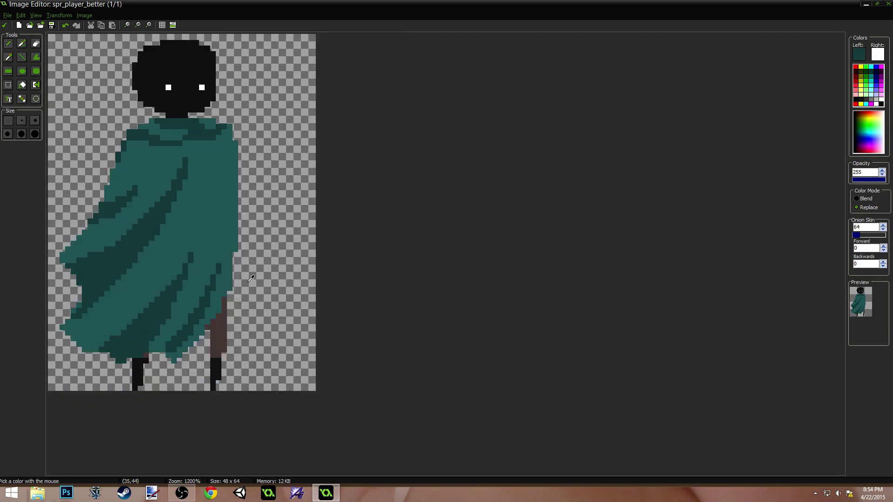
left_click(4, 24)
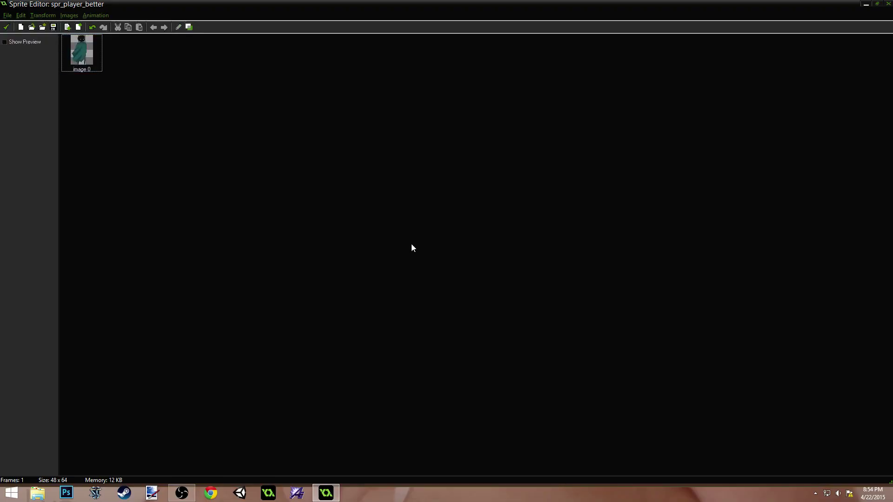
Reopen image 0, sample the cape's teal and pencil a hood outline around the head down to both shoulders
double_click(87, 56)
scroll(185, 202, "up", 6, "ctrl")
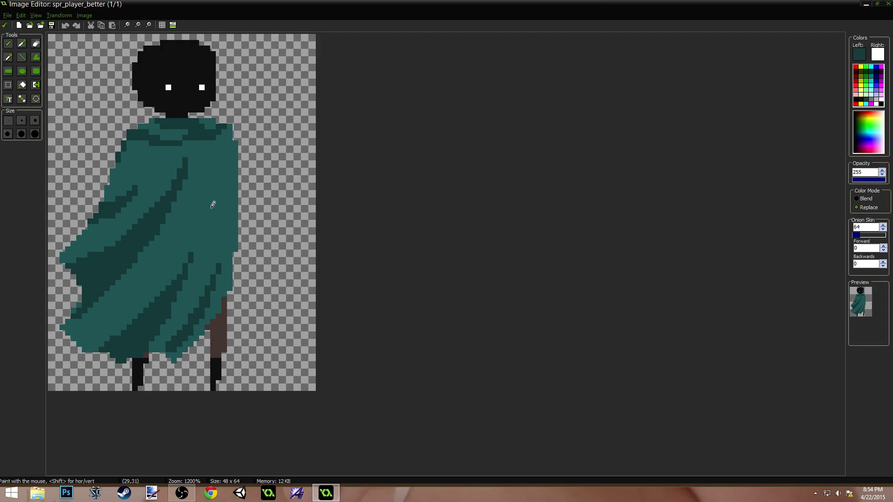
key("ctrl")
left_click(148, 122, "ctrl")
left_click(128, 125)
mouse_move(129, 111)
left_mouse_down()
mouse_move(134, 46)
mouse_move(200, 39)
mouse_move(219, 53)
mouse_move(221, 115)
left_mouse_up()
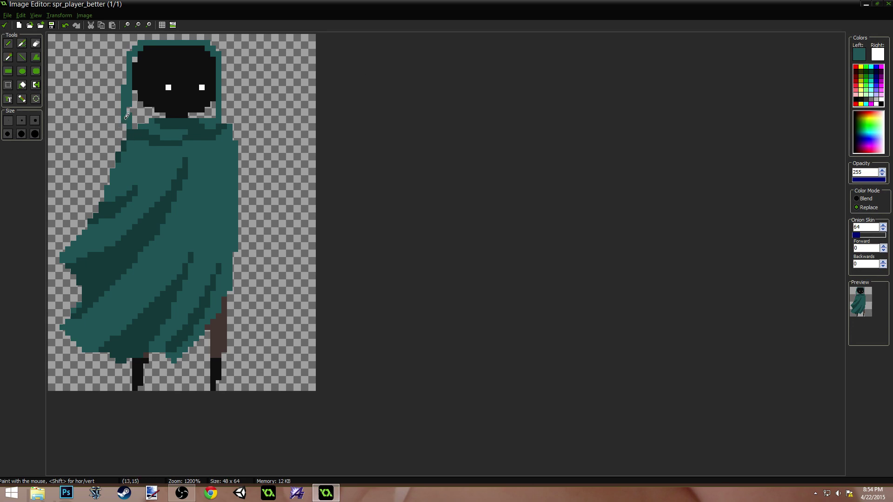
mouse_move(126, 116)
left_mouse_down()
mouse_move(117, 123)
mouse_move(120, 111)
mouse_move(125, 132)
left_mouse_up()
left_click_drag(224, 116, 224, 120)
Sample the dark teal and flood fill the transparent gaps between the hood outline and the head
key("o")
left_click(137, 131)
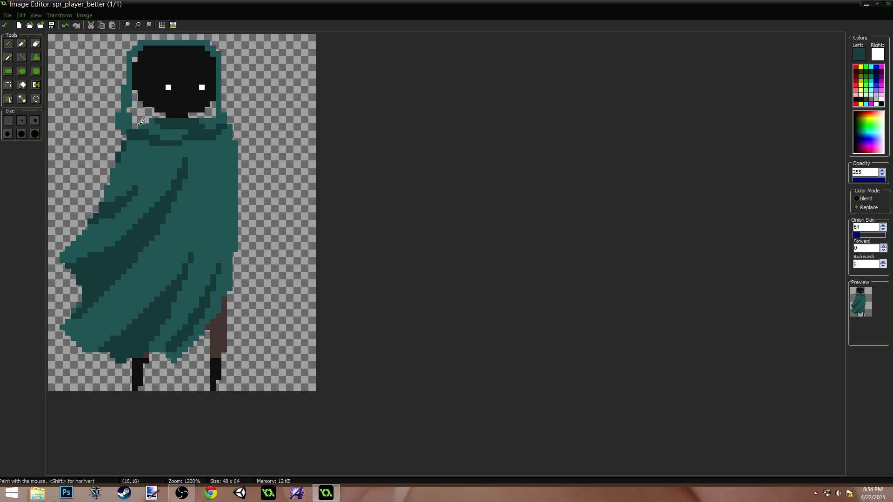
key("f")
left_click(145, 110)
left_click(205, 114)
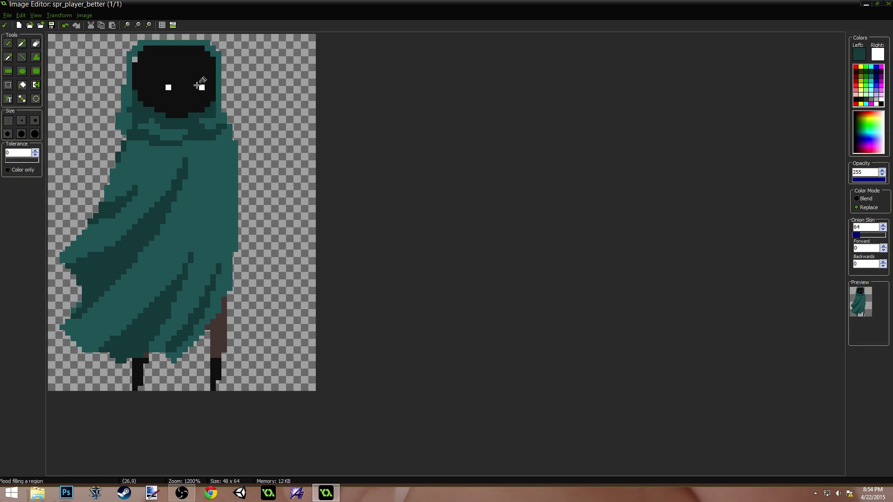
key("o")
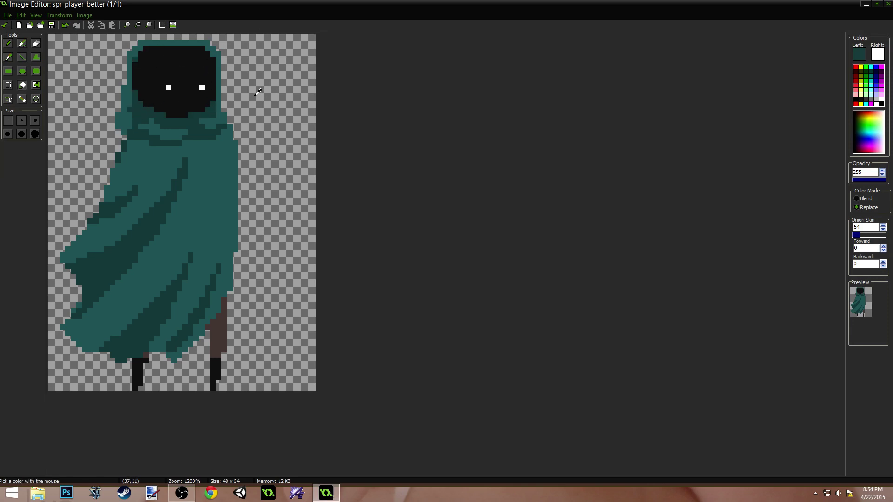
Pencil a vertical dark teal strip over the left edge of the black face, inside the hood
scroll(205, 144, "down", 2)
scroll(195, 163, "up", 1)
scroll(188, 176, "up", 3)
key("f")
key("o")
scroll(184, 84, "down", 2)
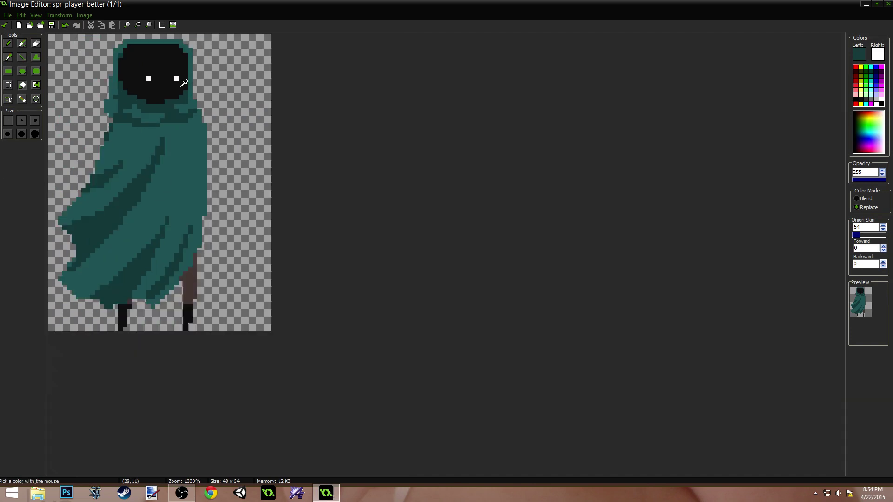
key("f")
left_click(22, 43)
left_click_drag(123, 89, 123, 51)
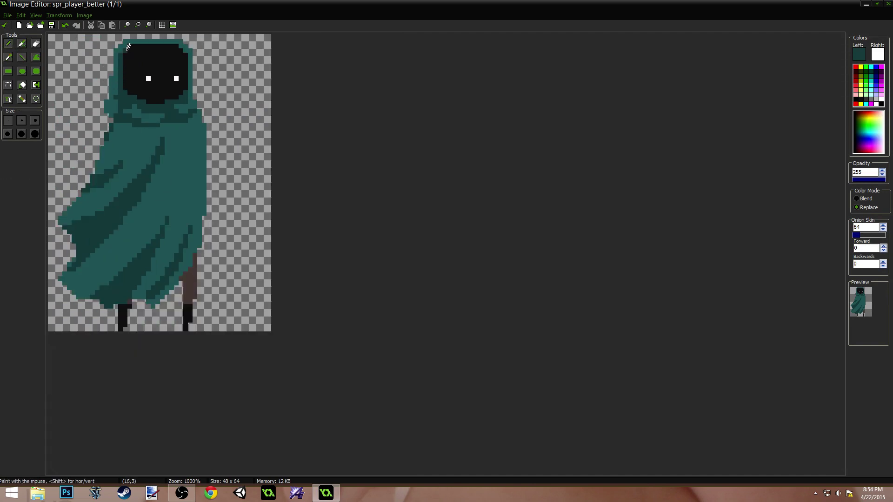
Sample the lighter teal and pencil over the top and left of the face opening to thicken the hood
left_click(155, 40, "ctrl")
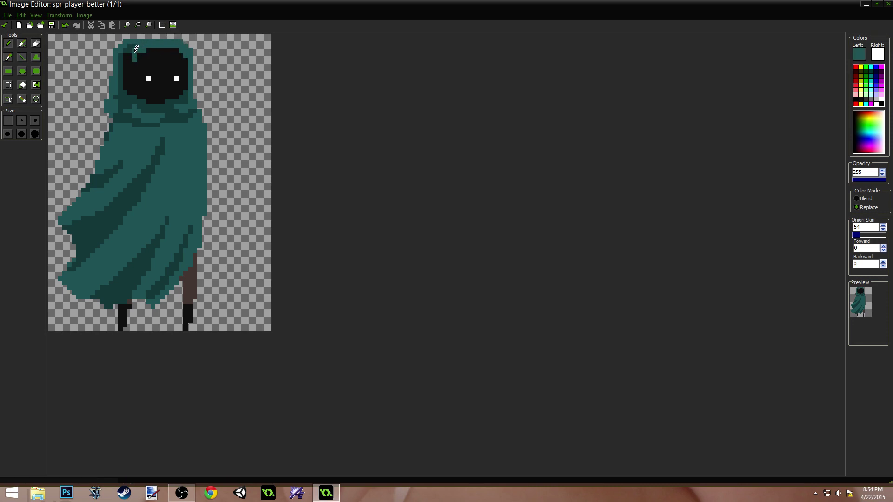
mouse_move(132, 46)
left_mouse_down()
mouse_move(131, 96)
mouse_move(122, 61)
mouse_move(132, 45)
mouse_move(120, 55)
left_mouse_up()
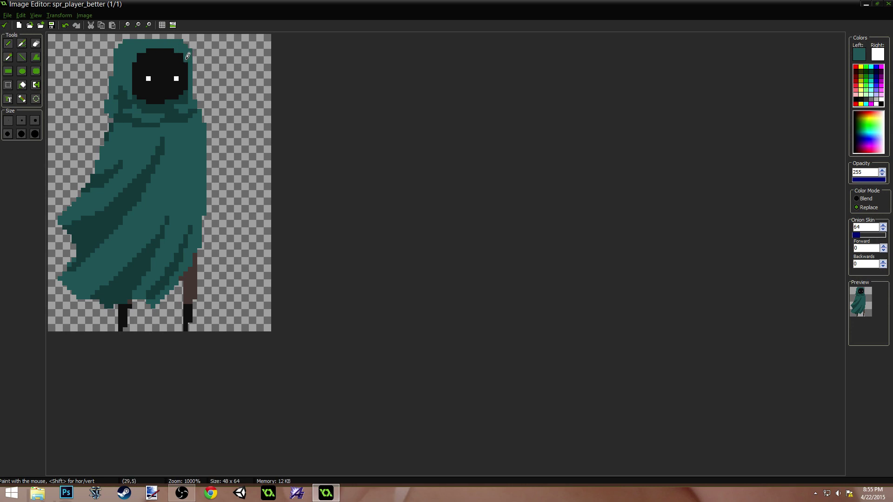
scroll(175, 148, "down", 3, "ctrl")
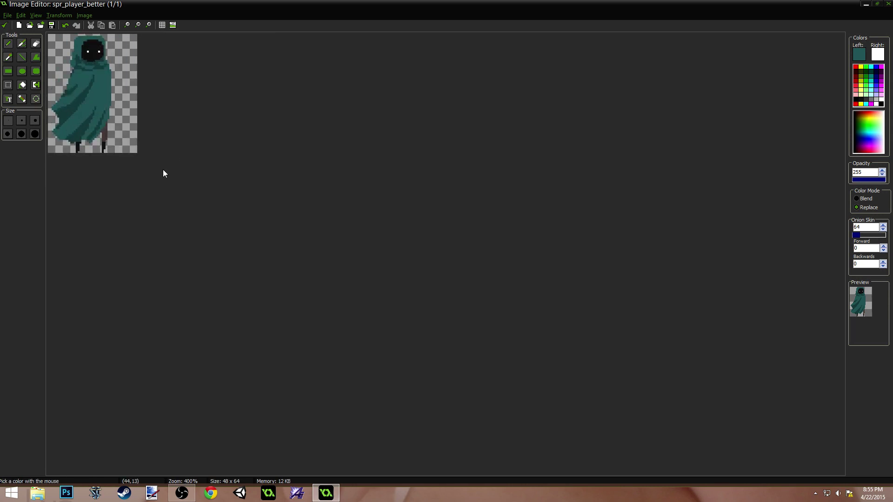
scroll(162, 170, "up", 4, "ctrl")
Sample the dark teal and pencil a shadow rim along the left side and upper corners of the face opening
left_click(158, 111, "ctrl")
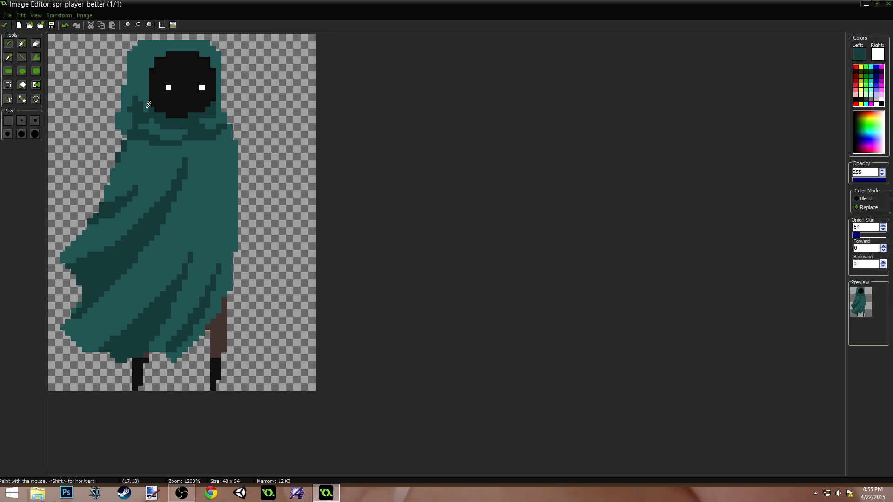
mouse_move(148, 110)
left_mouse_down()
mouse_move(147, 73)
mouse_move(161, 53)
mouse_move(210, 52)
mouse_move(219, 67)
left_mouse_up()
scroll(236, 192, "down", 3, "ctrl")
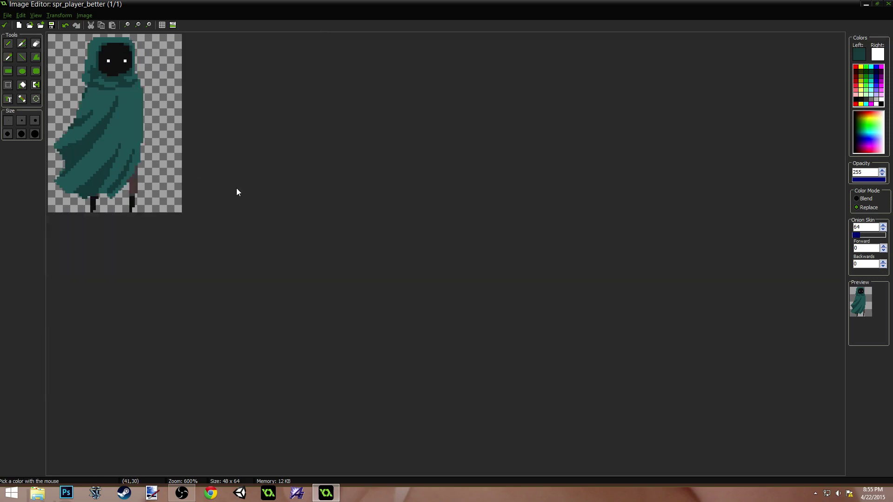
scroll(224, 206, "up", 4, "ctrl")
scroll(242, 150, "down", 1, "ctrl")
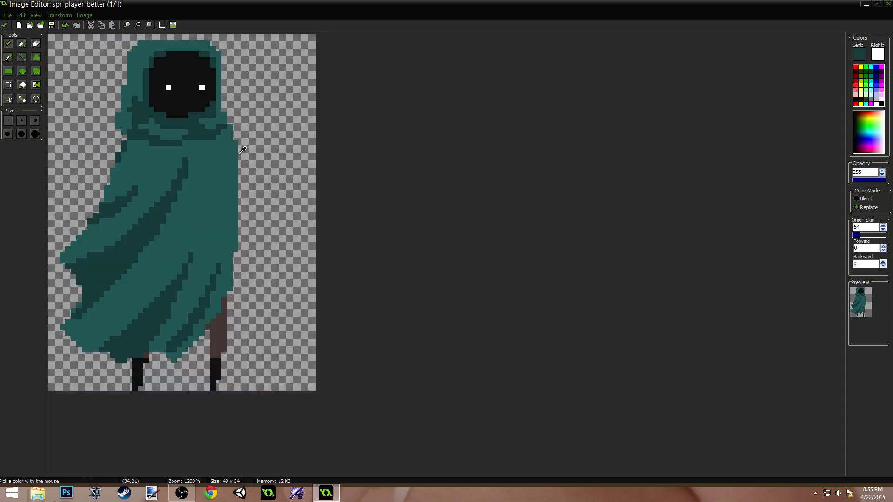
scroll(242, 150, "down", 1, "ctrl")
scroll(235, 135, "up", 1, "ctrl")
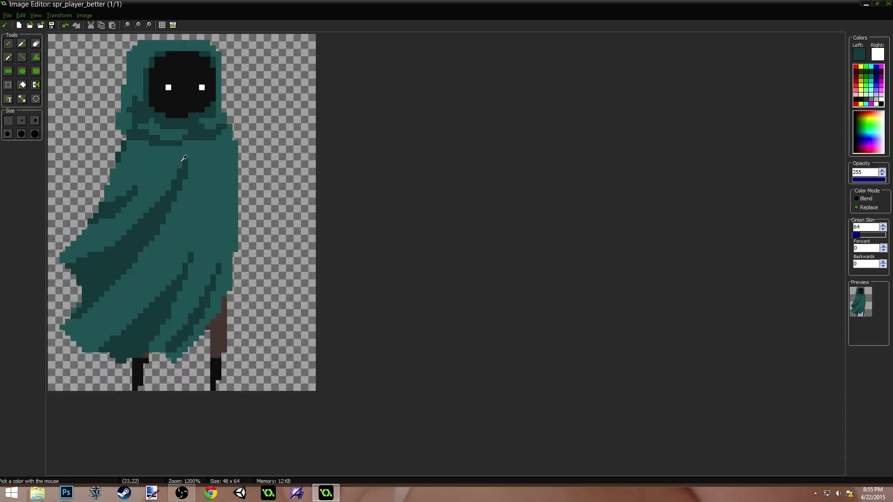
Pencil lighter teal pixels outside the hood's lower right edge to widen it above the shoulder
left_click(224, 114)
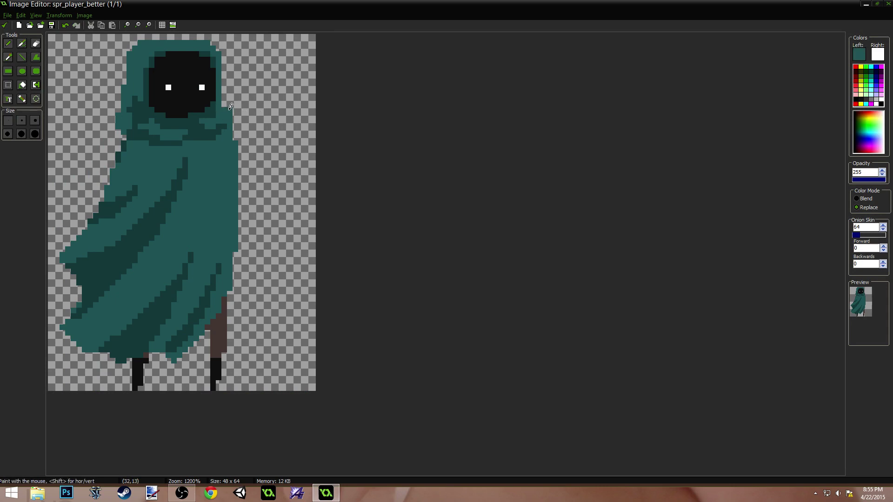
left_click(234, 119, "alt")
left_click(229, 106, "alt")
scroll(191, 209, "down", 3, "ctrl")
scroll(171, 231, "up", 3, "ctrl")
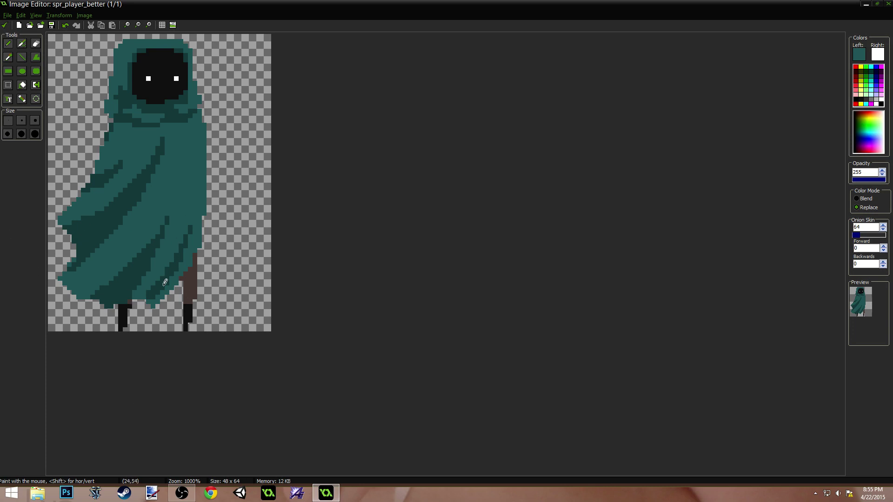
Apply Colorize Partial to turn the cape purple, with old hue 139, new hue about 208 and tolerance 16
key("ctrl")
left_click(84, 15)
left_click(96, 46)
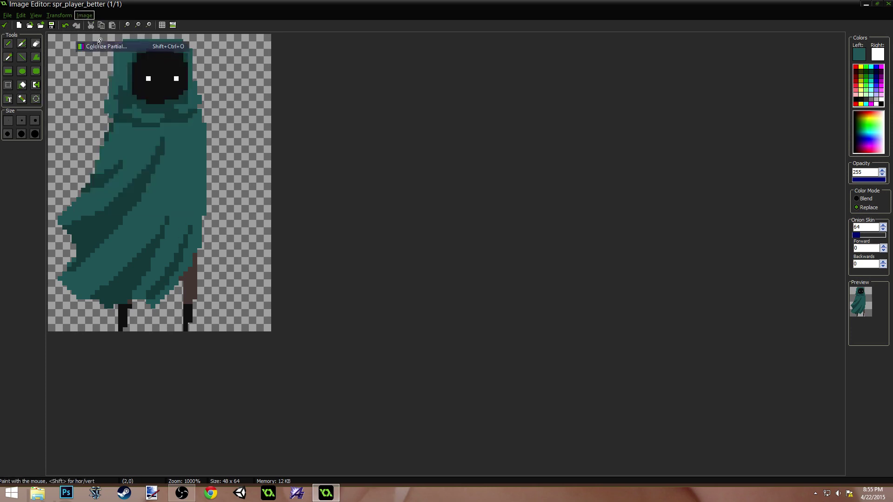
left_click_drag(433, 134, 397, 82)
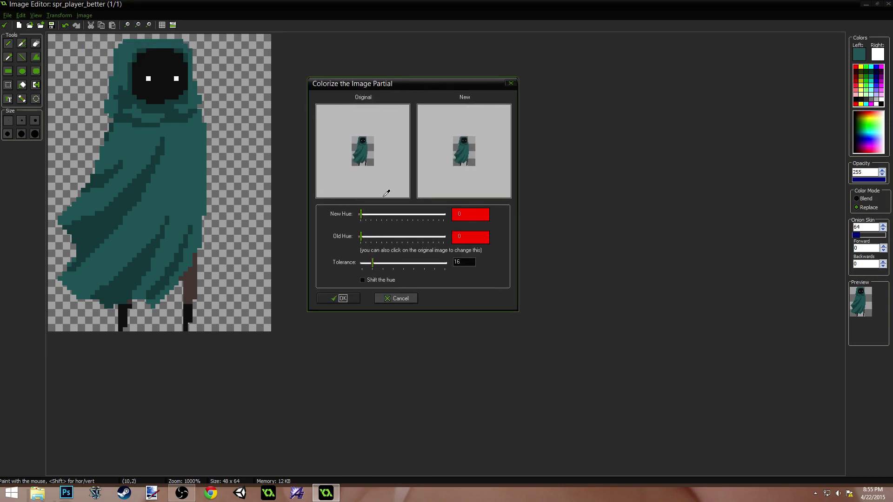
left_click_drag(364, 238, 406, 238)
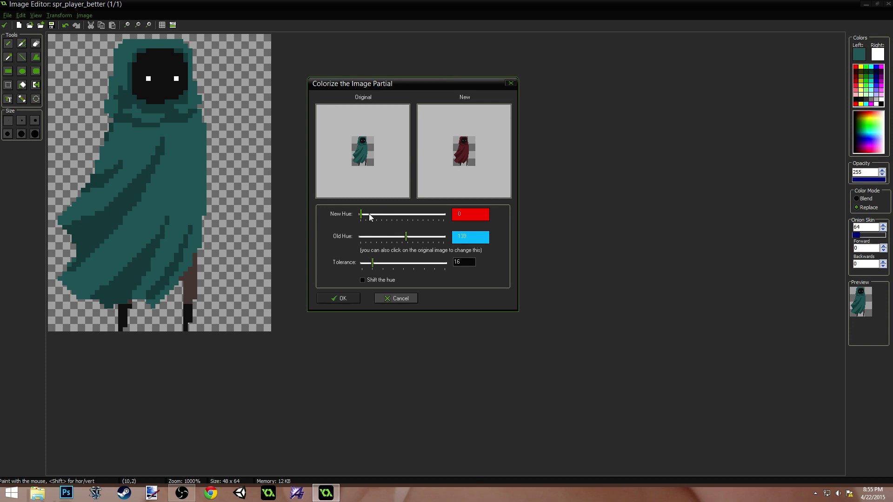
left_click_drag(362, 218, 368, 218)
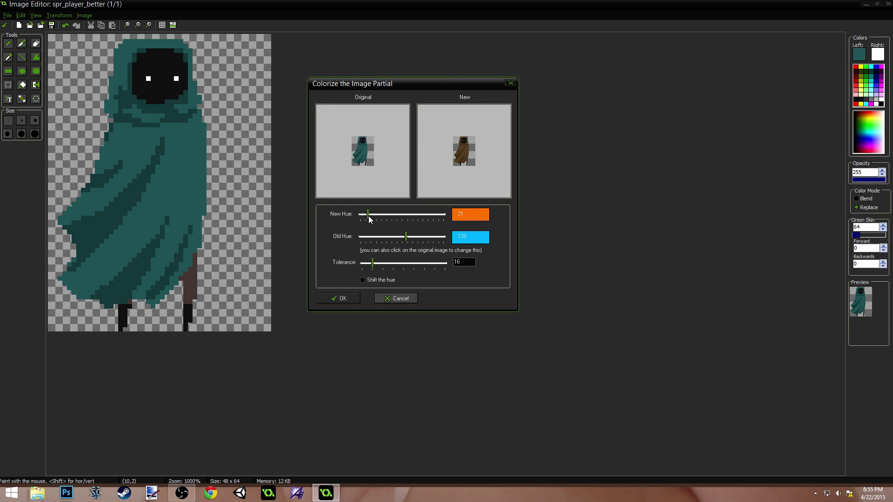
left_click_drag(369, 219, 430, 222)
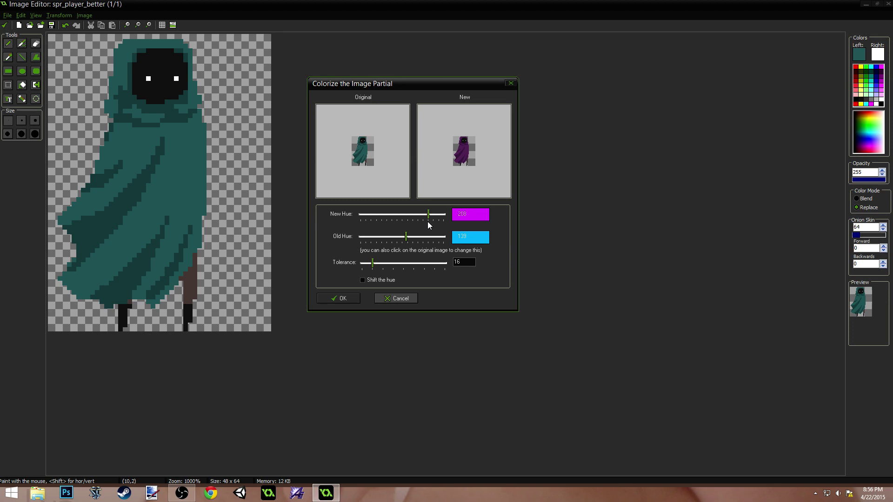
left_click(349, 300)
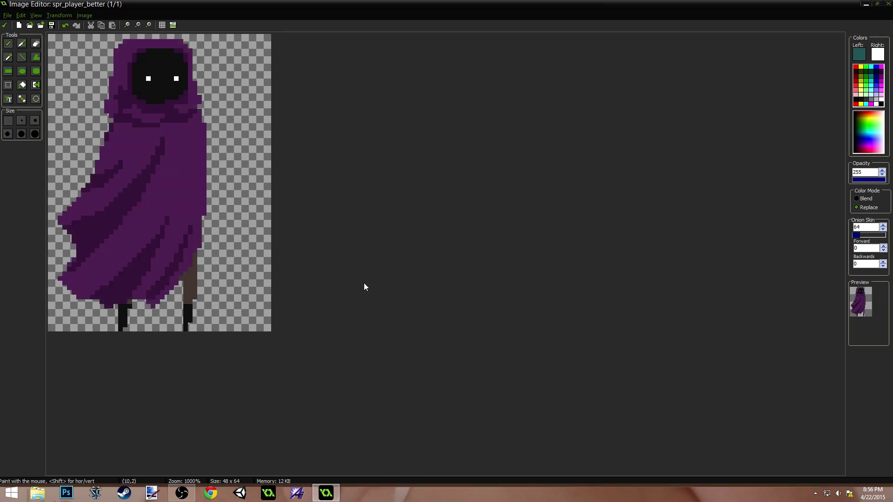
Check the purple cape at several zoom levels and accept the image and sprite edits, returning to the sprite's properties
scroll(359, 281, "down", 5, "ctrl")
scroll(349, 286, "up", 6, "ctrl")
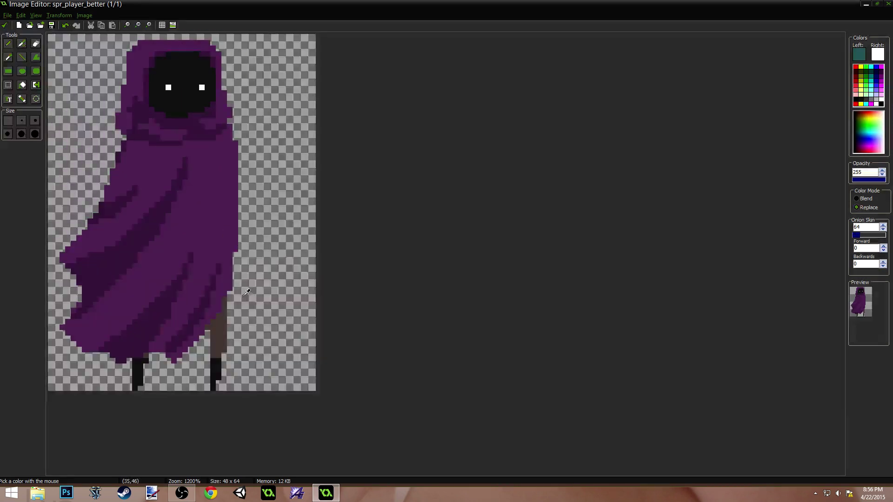
scroll(339, 270, "down", 3, "ctrl")
scroll(339, 271, "up", 2, "ctrl")
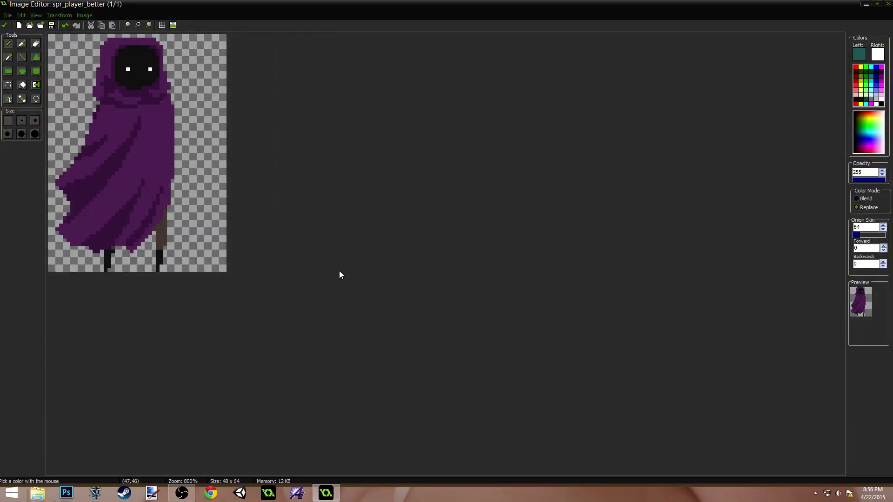
scroll(189, 205, "up", 2, "ctrl")
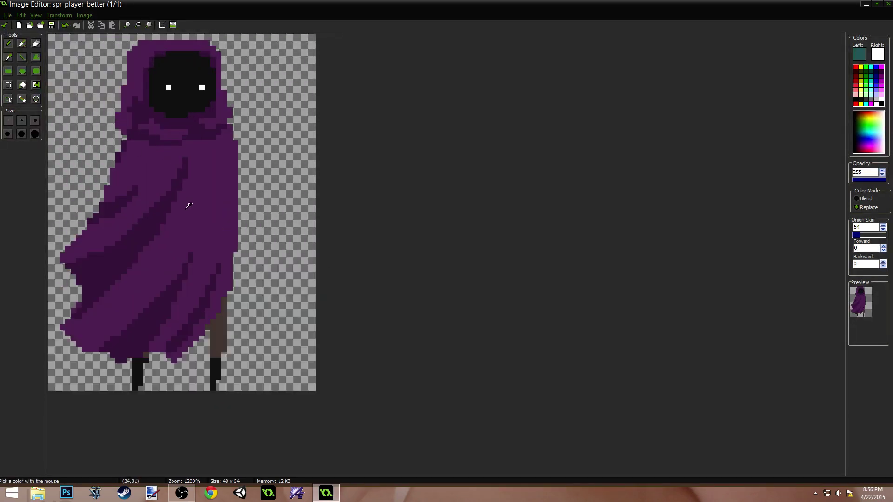
left_click(4, 25)
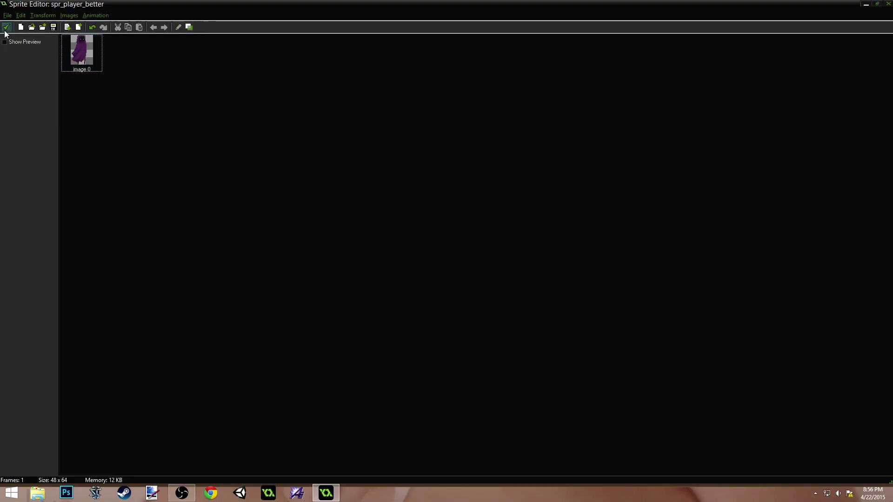
left_click(6, 27)
Look at spr_player_fall, close it, and arrange the spr_player_idle and spr_player_better properties windows for comparison
double_click(72, 88)
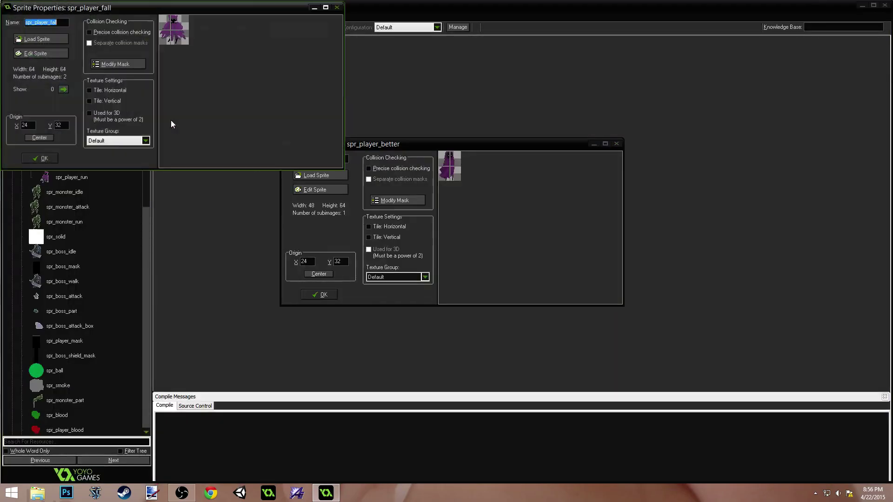
left_click(52, 160)
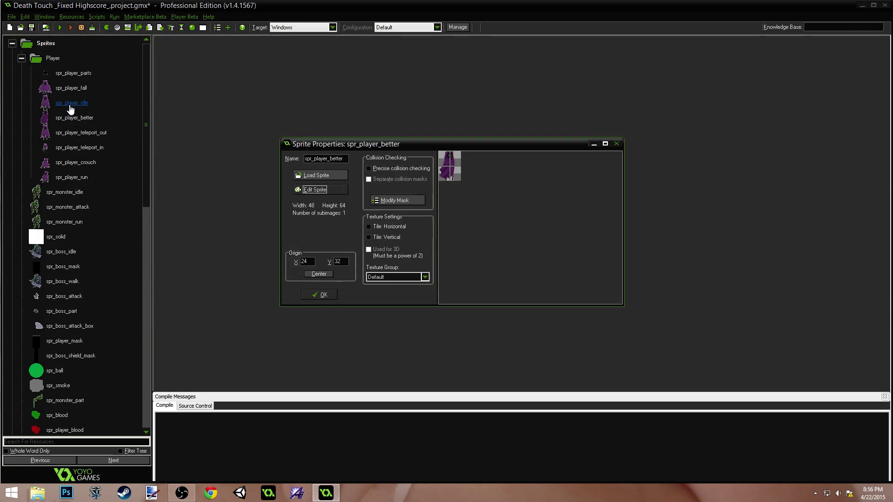
double_click(68, 106)
left_click_drag(196, 13, 486, 232)
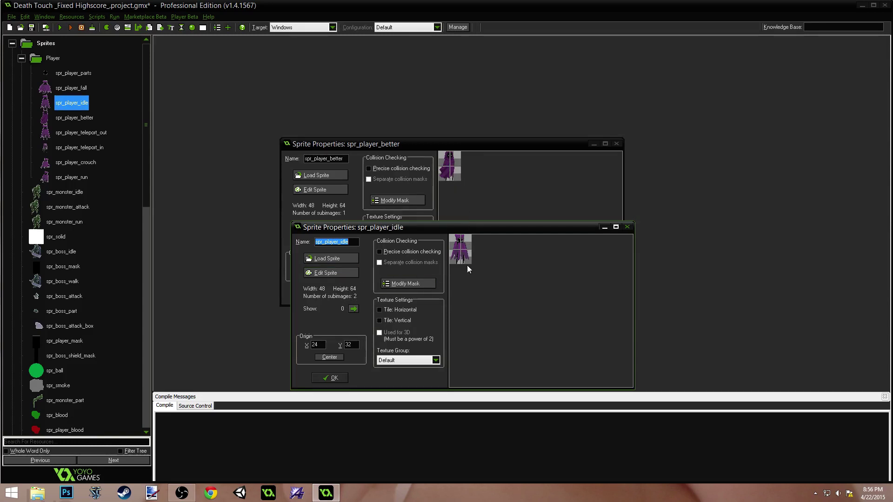
left_click(450, 151)
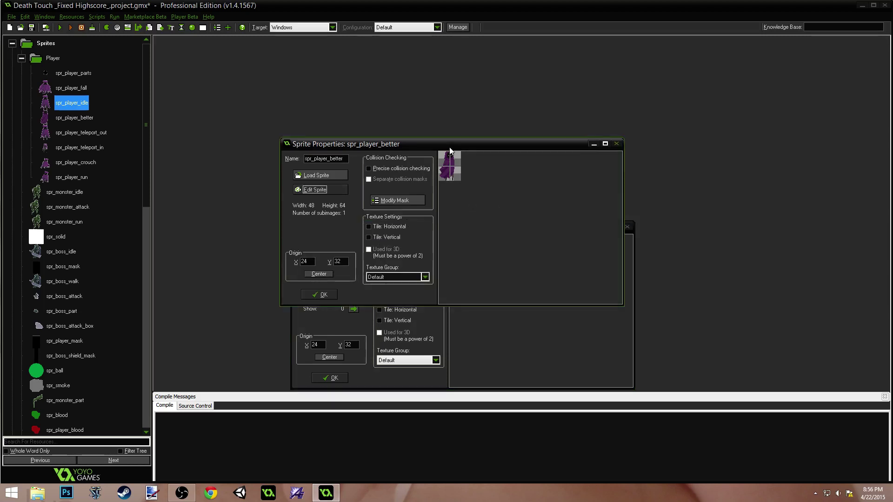
left_click_drag(450, 151, 433, 116)
Reopen image 0 of spr_player_better, inspect the purple figure at small and large zoom, and leave the image editor
left_click(315, 156)
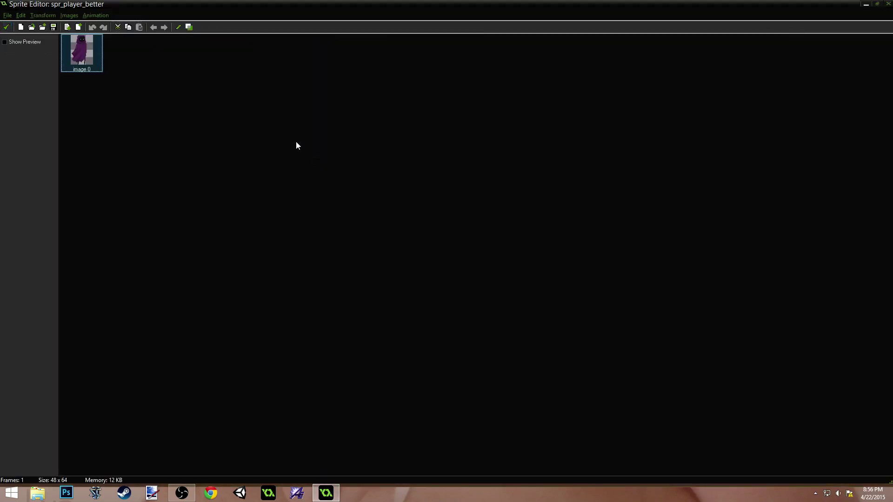
double_click(83, 54)
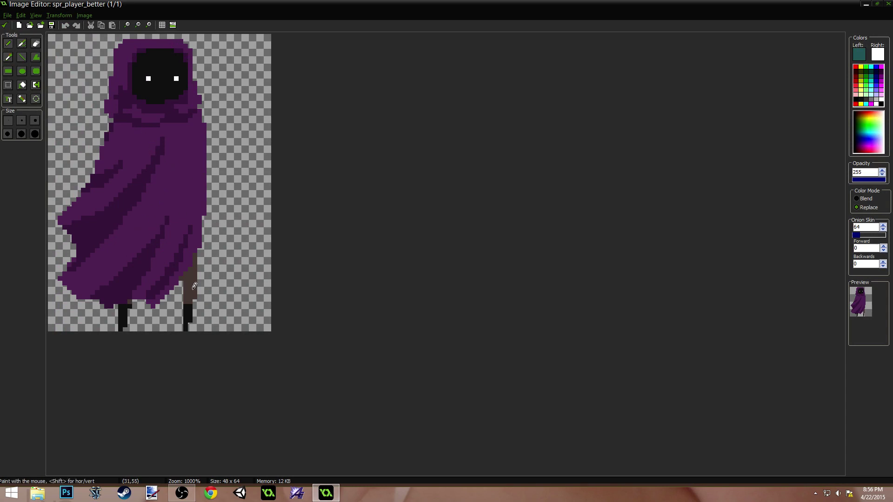
scroll(238, 260, "down", 5, "ctrl")
scroll(237, 264, "up", 2, "ctrl")
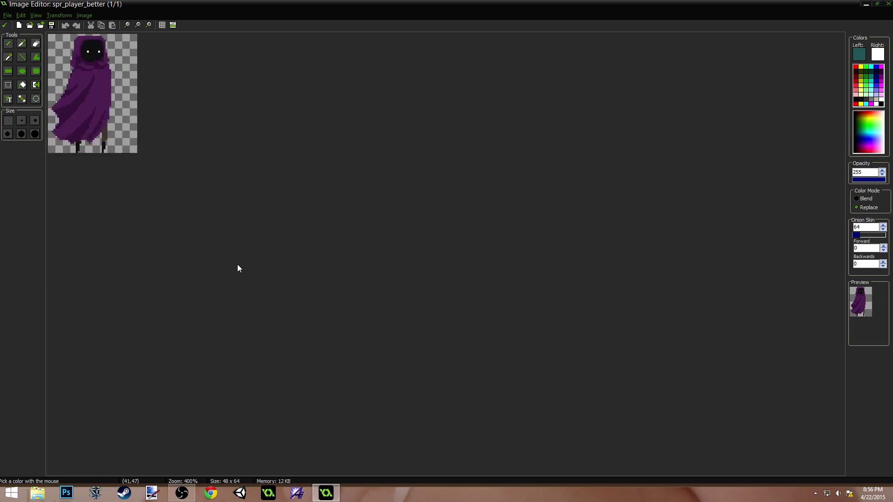
scroll(237, 265, "up", 3, "ctrl")
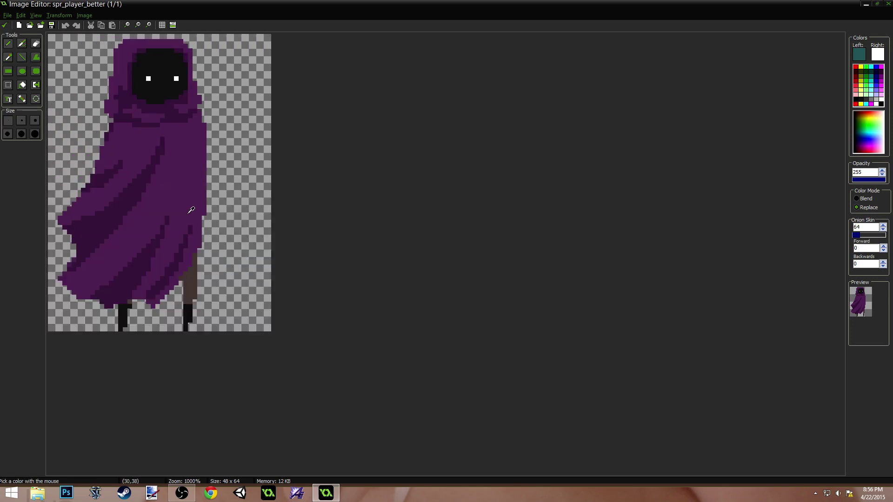
left_click(5, 25)
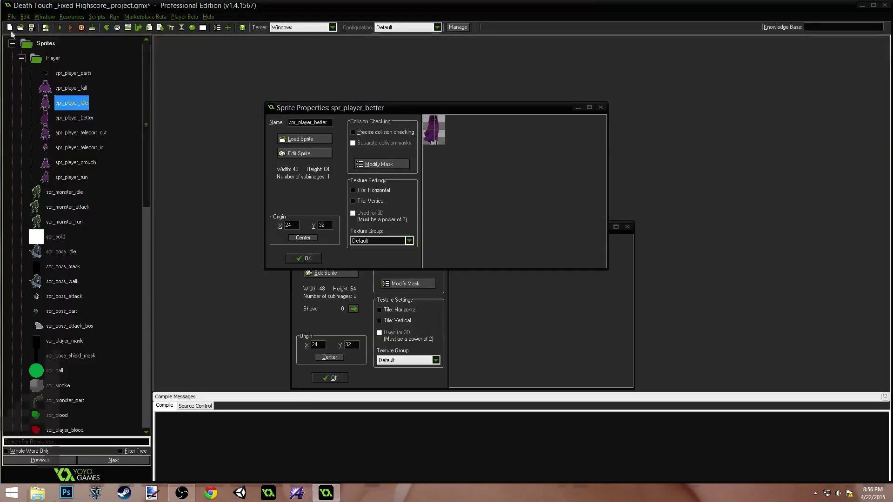
Duplicate image 0 of spr_player_better as a second frame by copying and pasting it
left_click(334, 205)
left_click(87, 65)
key("ctrl+c")
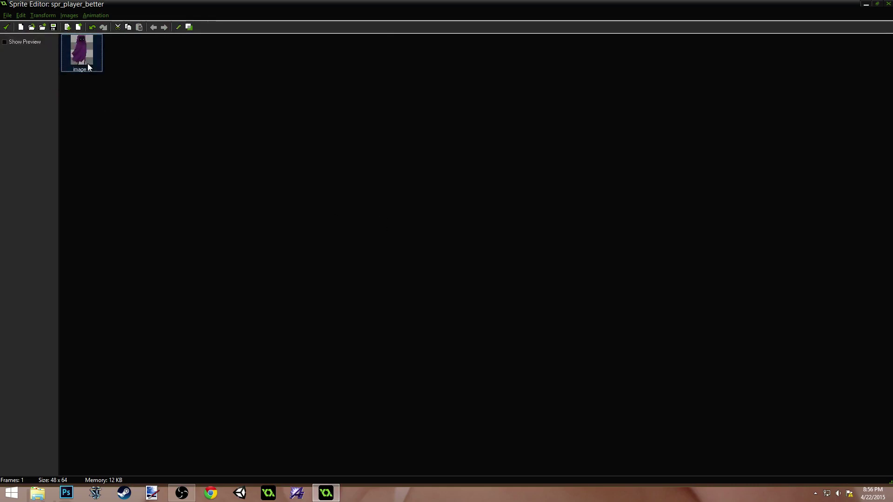
key("ctrl+v")
Open the duplicated frame, image 1, in the image editor for pixel editing
double_click(127, 53)
scroll(200, 261, "up", 5, "ctrl")
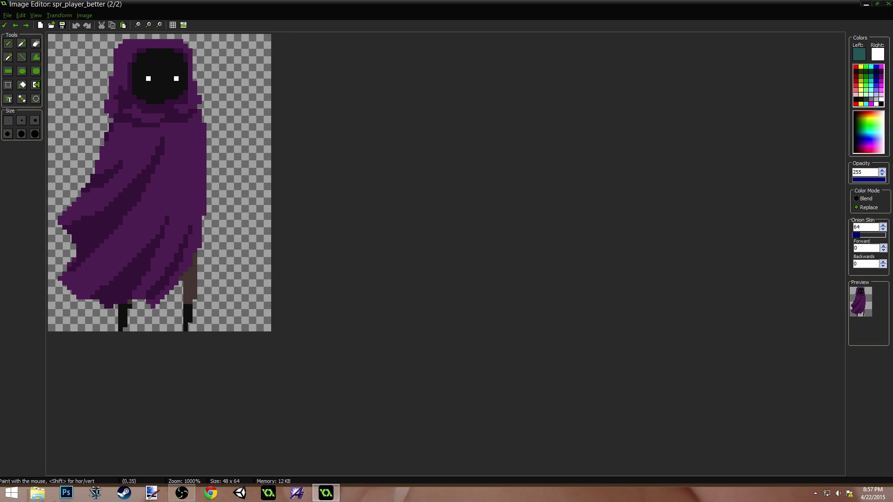
left_click(4, 25)
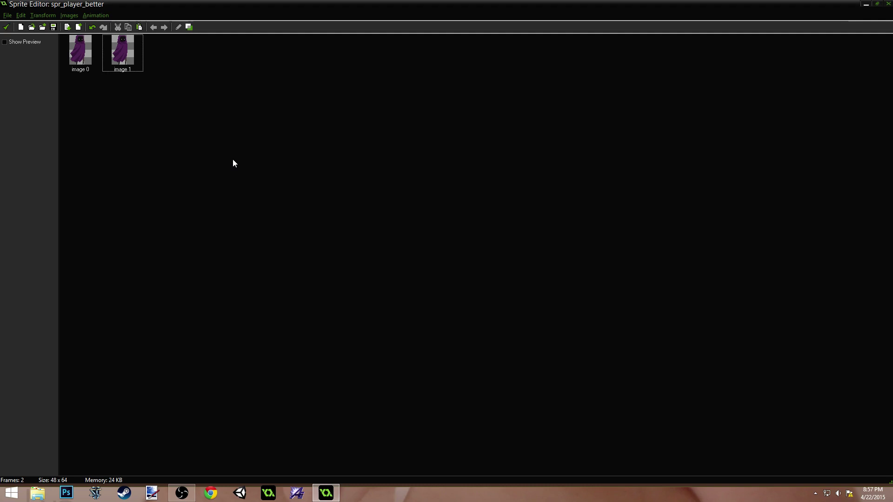
double_click(123, 58)
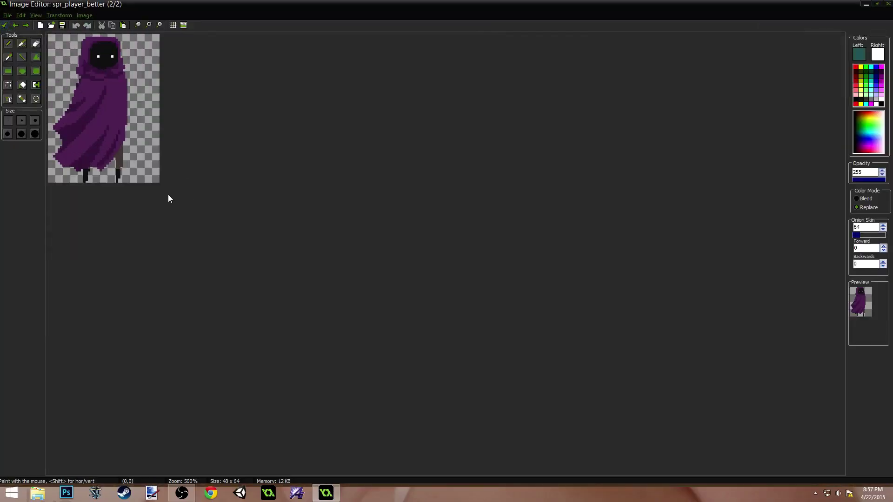
scroll(235, 223, "up", 1)
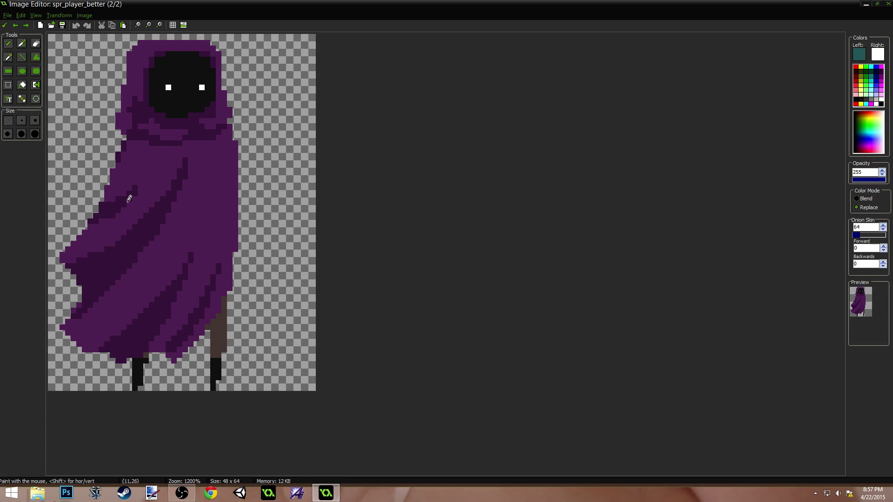
Bulge the cape's upper-left edge outward in cape purple on the second frame and paint a dark purple fold beneath it
left_click(98, 228, "ctrl")
mouse_move(119, 211)
left_mouse_down()
mouse_move(70, 237)
mouse_move(88, 226)
left_mouse_up()
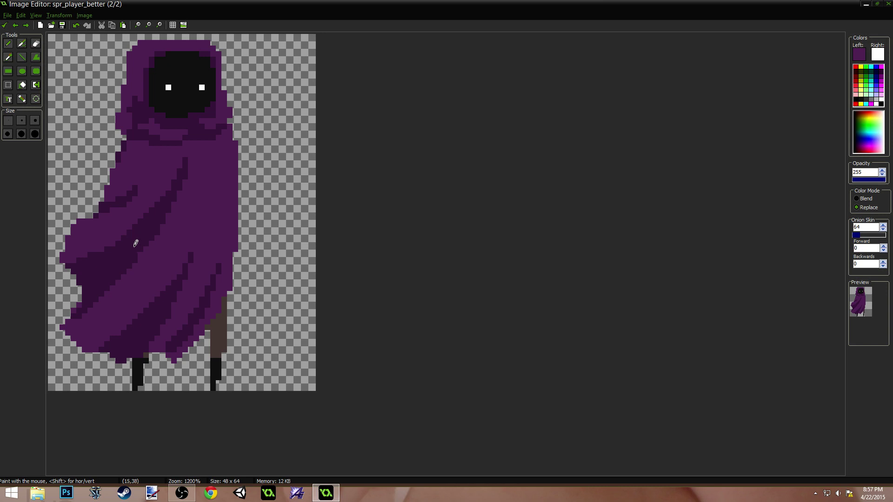
key("ctrl+y")
key("ctrl+z")
left_click(135, 250, "ctrl")
left_click_drag(126, 233, 72, 256)
Erase the cape's pointed upper-left tip, tidy the dark fold beside it, and compare the result with the first frame
left_click(63, 235, "ctrl")
mouse_move(67, 226)
left_mouse_down()
mouse_move(74, 277)
mouse_move(63, 251)
left_mouse_up()
left_click(73, 259, "ctrl")
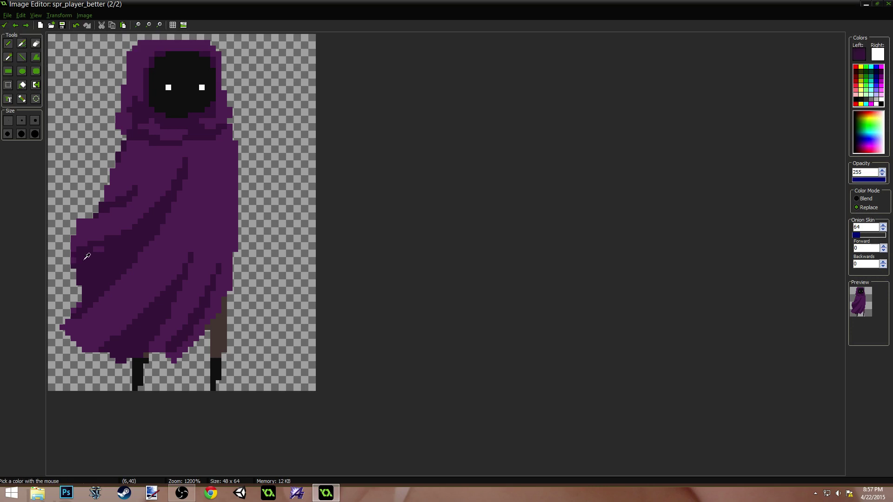
key("Left")
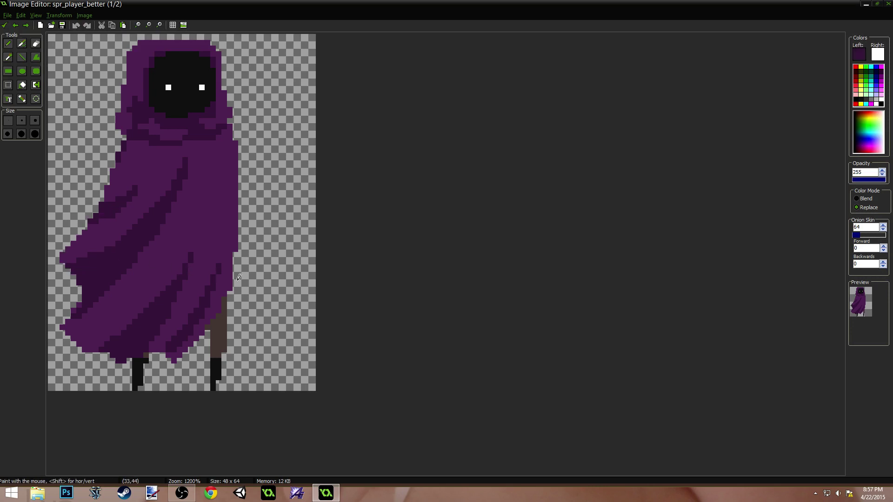
key("Right")
key("Left")
key("Right")
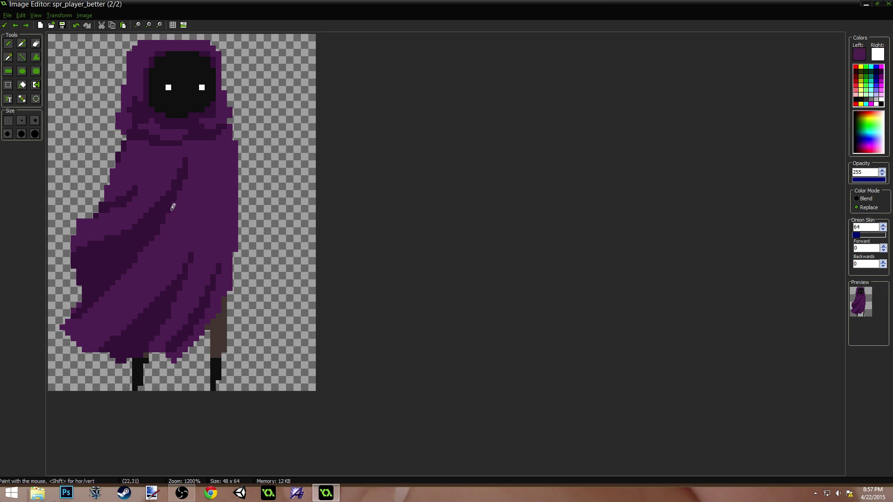
Narrow the long middle fold with cape purple and extend the cape's lower-left edge outward
mouse_move(172, 207)
left_mouse_down()
mouse_move(139, 235)
mouse_move(190, 163)
left_mouse_up()
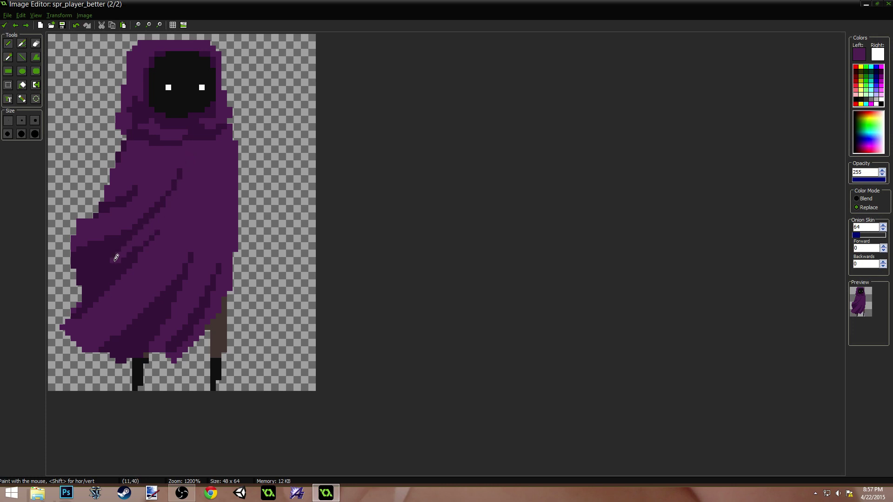
mouse_move(68, 302)
left_mouse_down()
mouse_move(65, 317)
mouse_move(65, 300)
mouse_move(84, 294)
mouse_move(96, 305)
mouse_move(143, 236)
mouse_move(154, 236)
mouse_move(115, 276)
left_mouse_up()
left_click(95, 300)
left_click(74, 316)
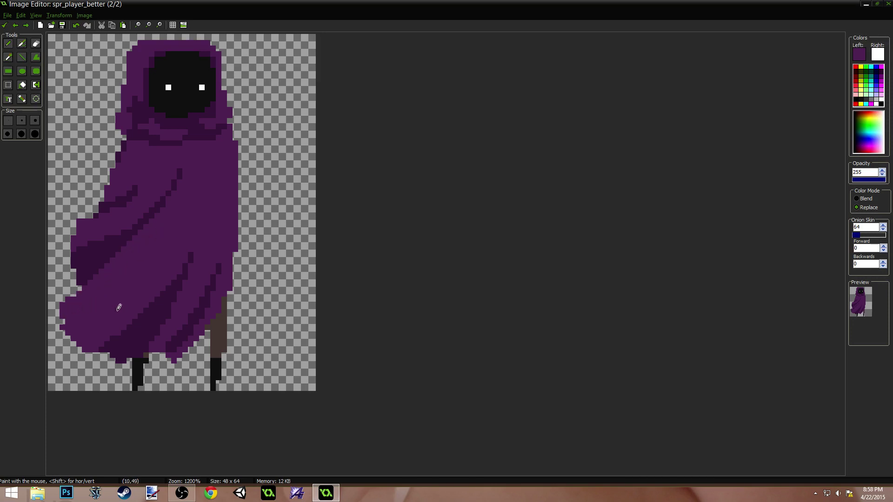
Outline a wider dark purple fold running diagonally from mid-cape to the lower-left hem
left_click(157, 302, "ctrl")
mouse_move(194, 240)
left_mouse_down()
mouse_move(84, 336)
mouse_move(129, 311)
left_mouse_up()
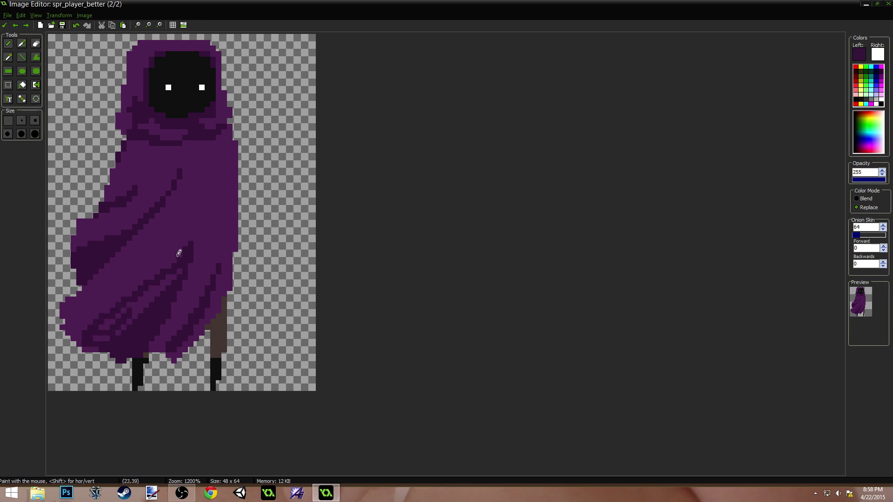
left_click_drag(169, 264, 195, 231)
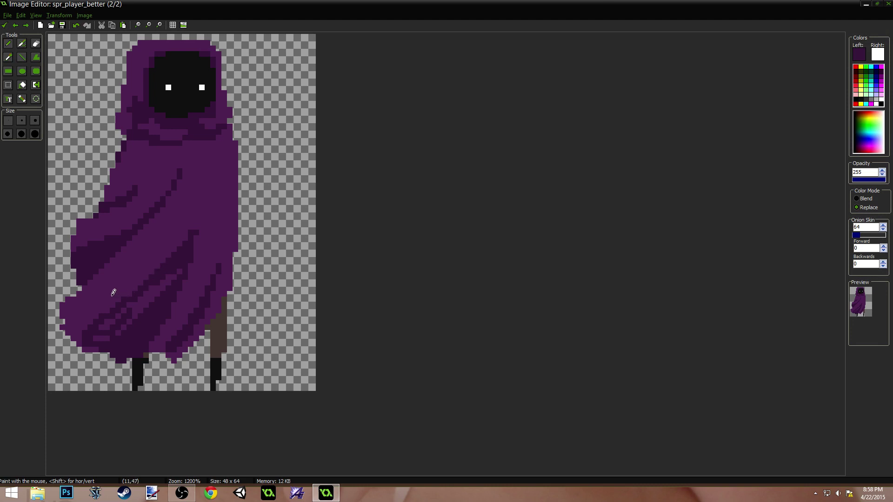
Erase the cape's lower-left hem corner and extend the hem in cape purple over the gap above the left leg
left_click(64, 331, "ctrl")
mouse_move(63, 330)
left_mouse_down()
mouse_move(107, 349)
mouse_move(86, 346)
left_mouse_up()
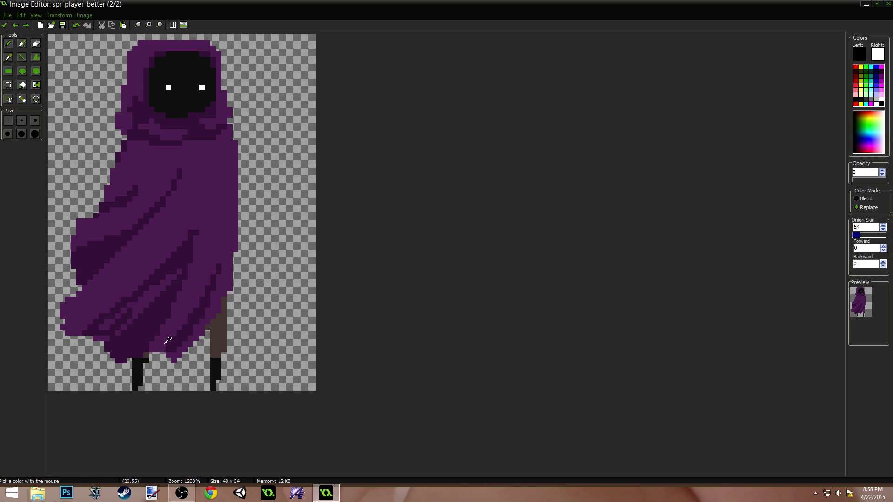
left_click(143, 344, "ctrl")
mouse_move(161, 341)
left_mouse_down()
mouse_move(140, 356)
mouse_move(147, 345)
left_mouse_up()
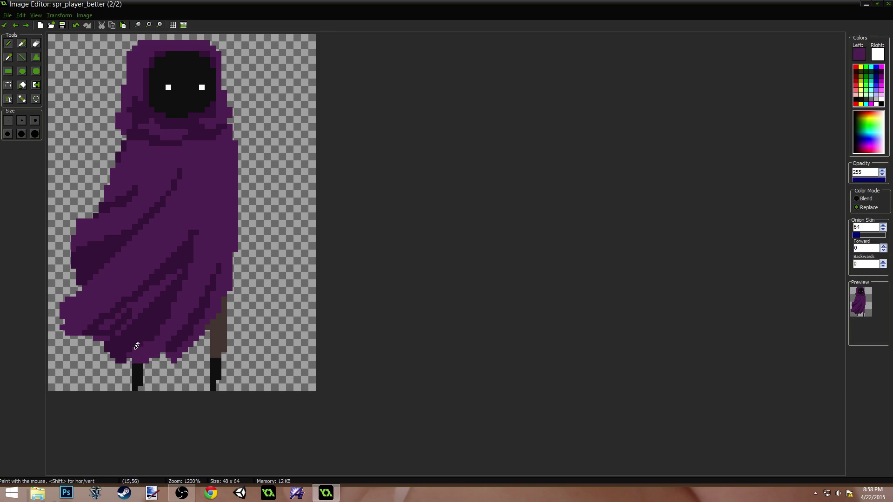
Flood-fill the gaps inside the outlined lower fold with dark purple and return to the pencil
left_click(147, 317, "ctrl")
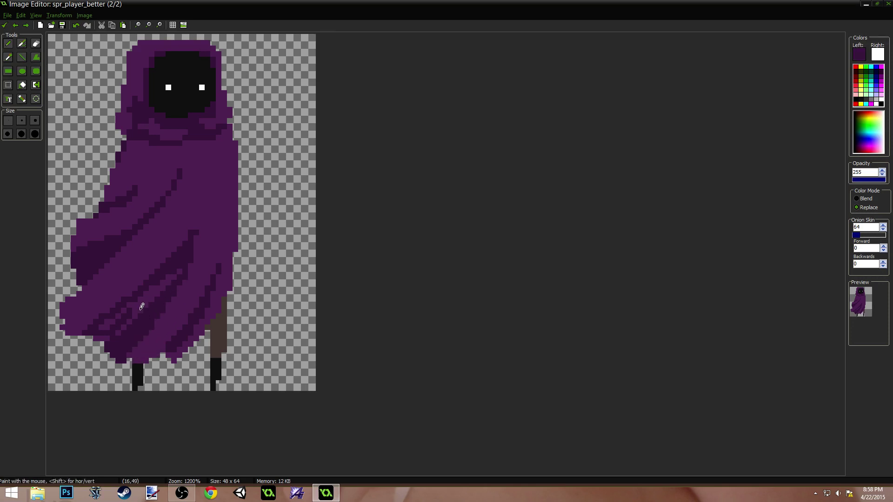
key("f")
left_click(140, 303)
left_click(113, 320)
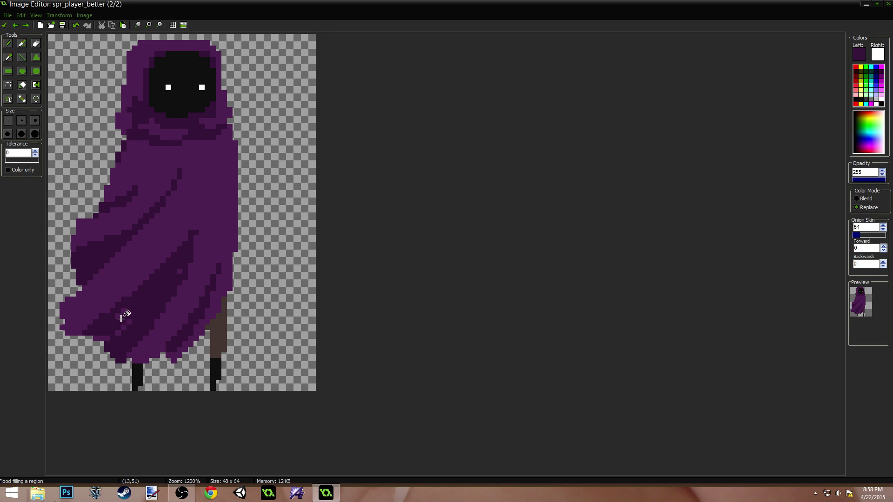
left_click(8, 44)
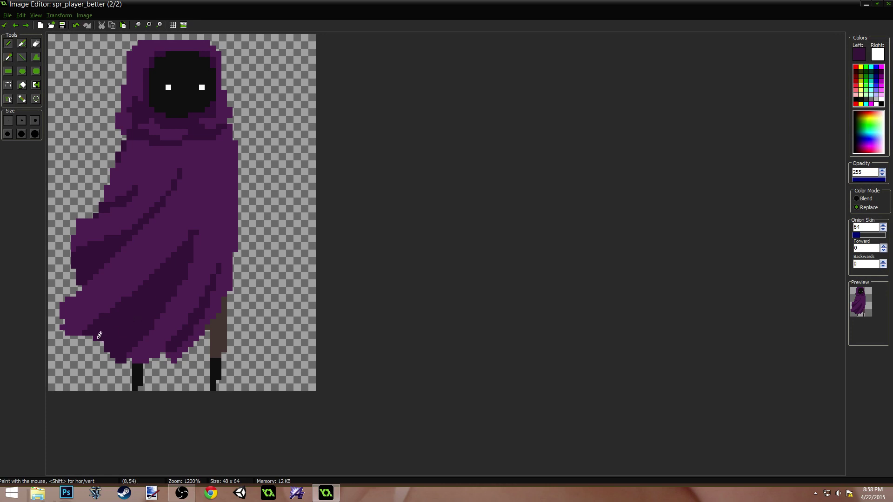
Extend the cape's lower-left edge upward in cape purple and compare both frames
left_click(65, 320, "ctrl")
left_click(64, 301)
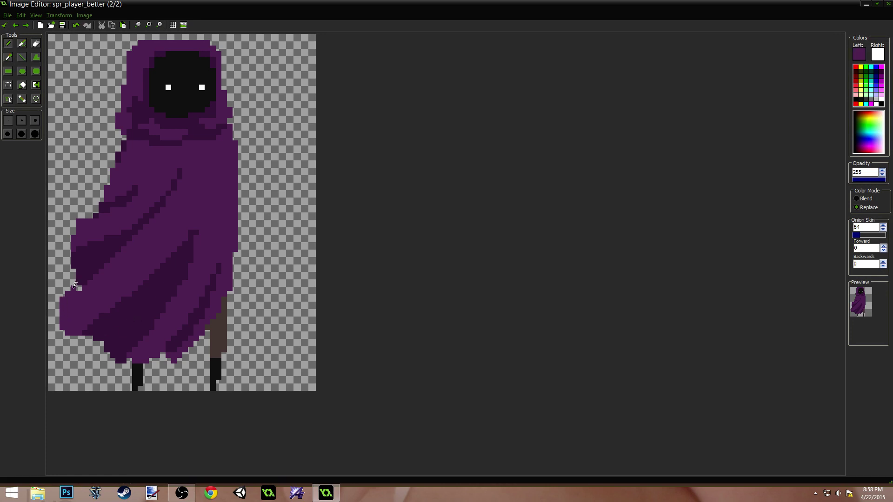
mouse_move(80, 278)
left_mouse_down()
mouse_move(69, 295)
mouse_move(65, 289)
left_mouse_up()
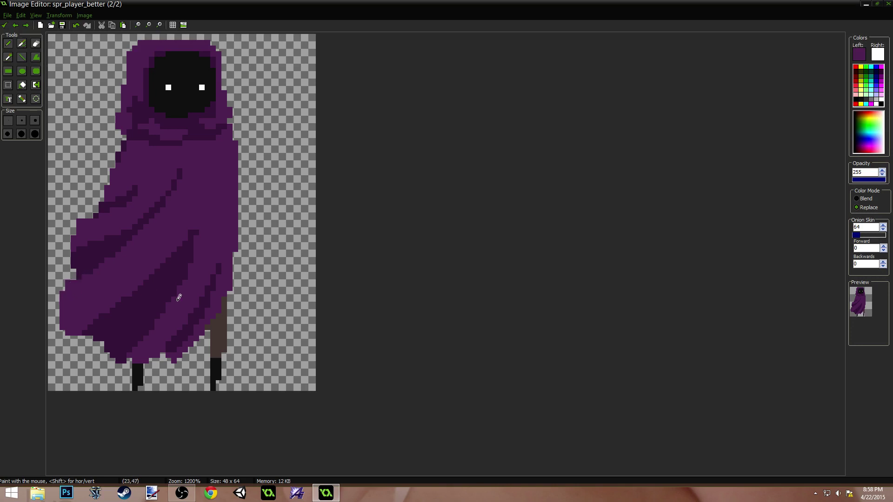
key("Left")
key("Right")
key("Left")
key("Right")
key("Left")
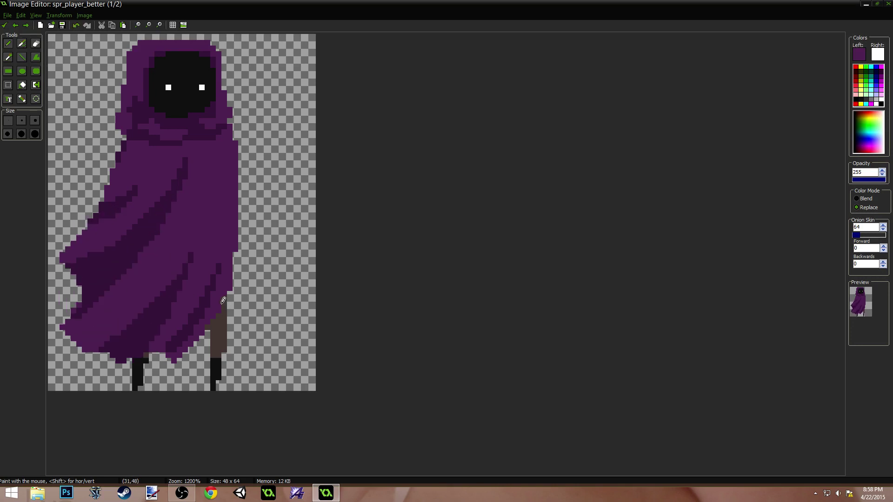
key("Right")
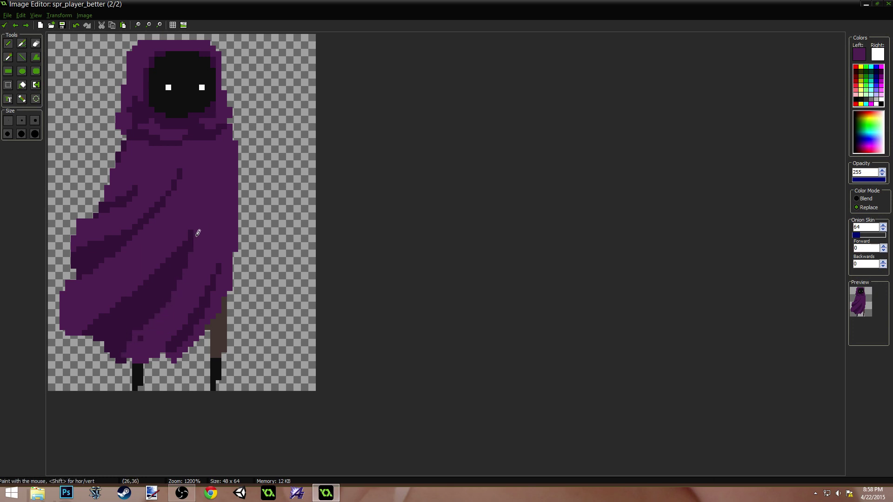
Touch up the lower fold's shading near the hem and erase the jagged dark pixels along the hem's lower-left edge
left_click(139, 332, "ctrl")
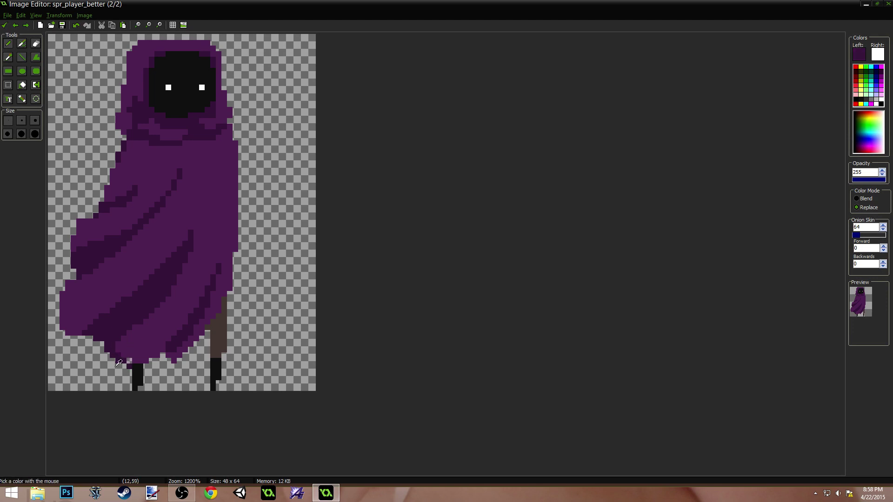
left_click(115, 366, "ctrl")
left_click_drag(130, 366, 114, 350)
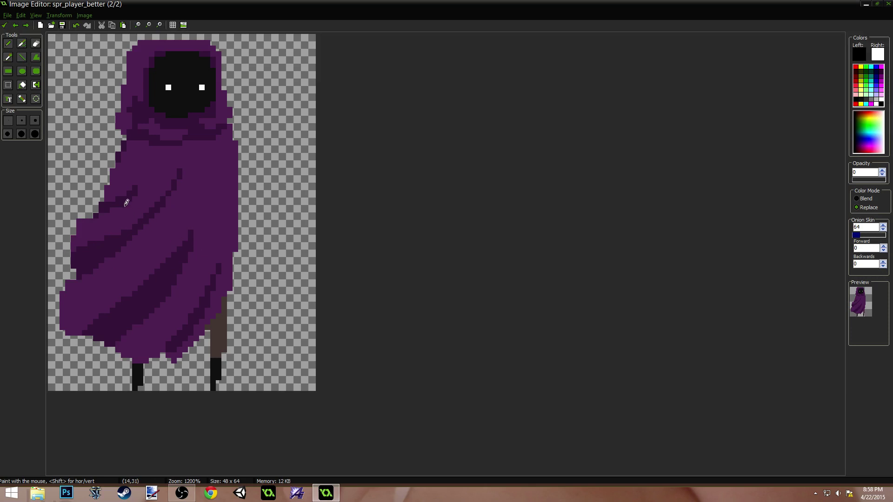
Thicken the short dark fold below the shoulder and fill the notch in the cape edge beneath it with purple
left_click(110, 200, "ctrl")
left_click(112, 198, "ctrl")
left_click_drag(110, 199, 128, 188)
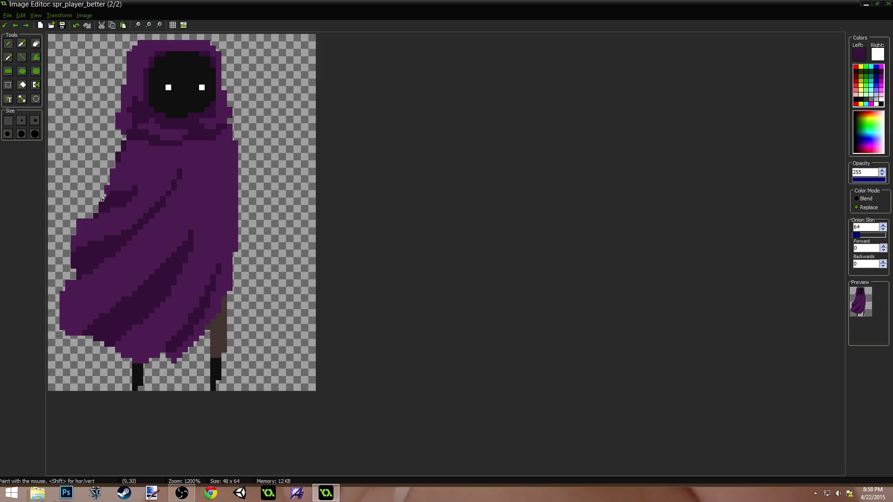
left_click(102, 207, "ctrl")
left_click_drag(86, 218, 98, 204)
Flip repeatedly between the two frames to examine how the cape moves
key("Left")
key("Right")
key("Left")
key("Right")
key("Left")
key("Left")
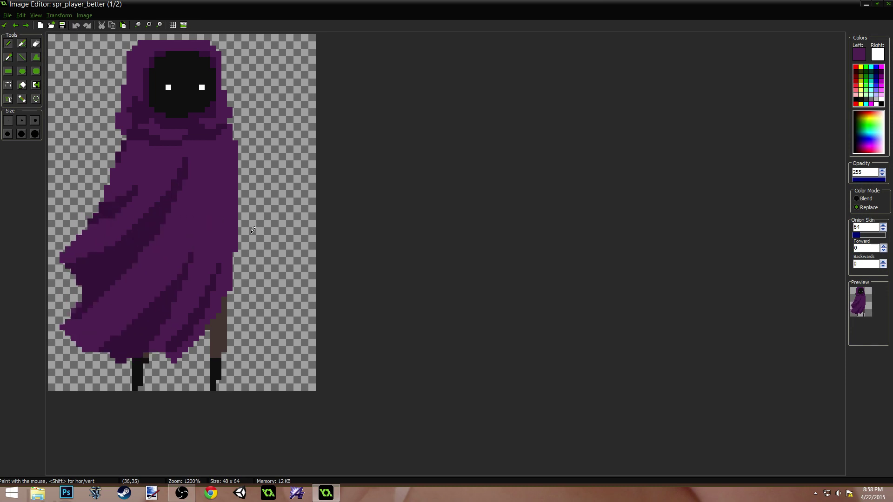
key("Right")
key("Left")
key("Right")
key("Left")
key("Right")
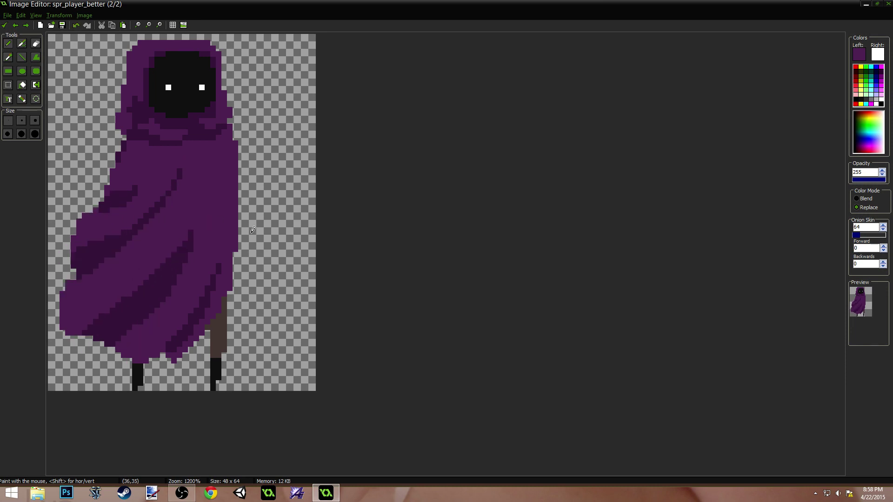
key("Left")
key("Right")
key("Left")
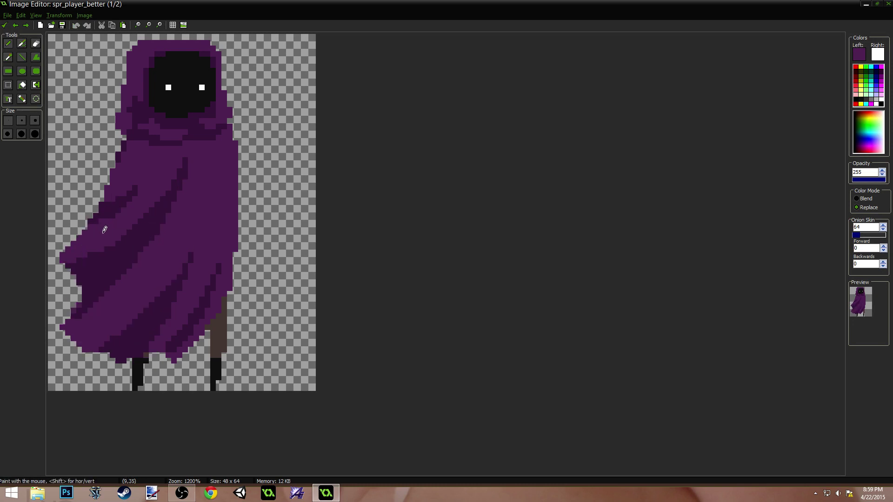
Extend the second frame's upper-left cape tip outward in purple and erase the corner above it into a slope
key("Right")
left_click_drag(75, 230, 68, 246)
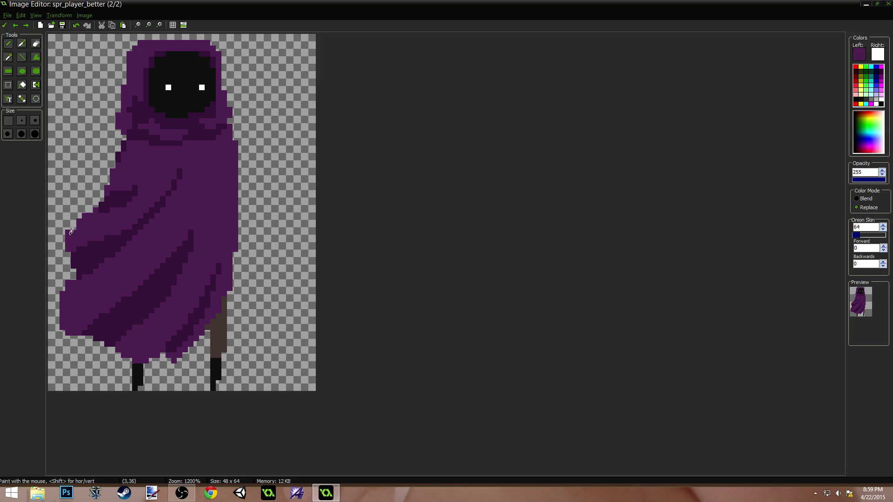
left_click(78, 216, "ctrl")
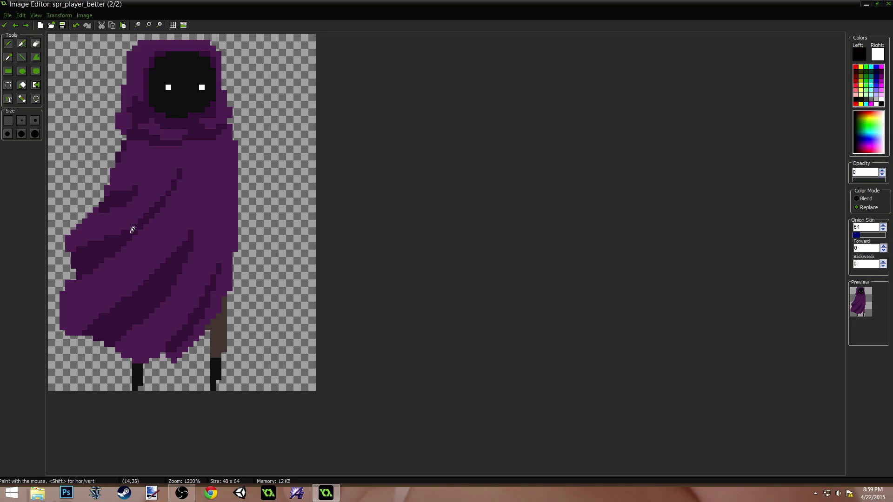
Compare the frames and widen the second frame's long middle fold along its upper edge in dark purple
key("Left")
key("Right")
key("Left")
key("Right")
key("Left")
key("Right")
left_click(112, 243, "ctrl")
left_click_drag(112, 242, 137, 221)
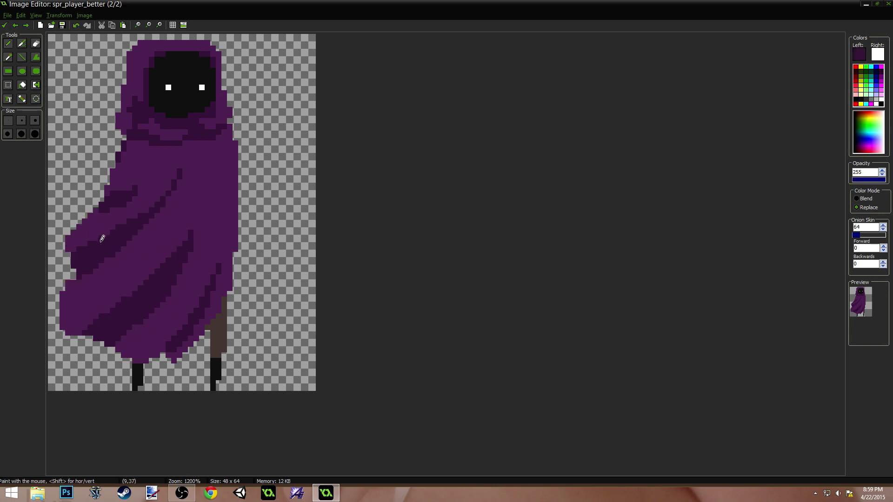
Alternate between the two frames to check the cape animation after the fold change
key("Left")
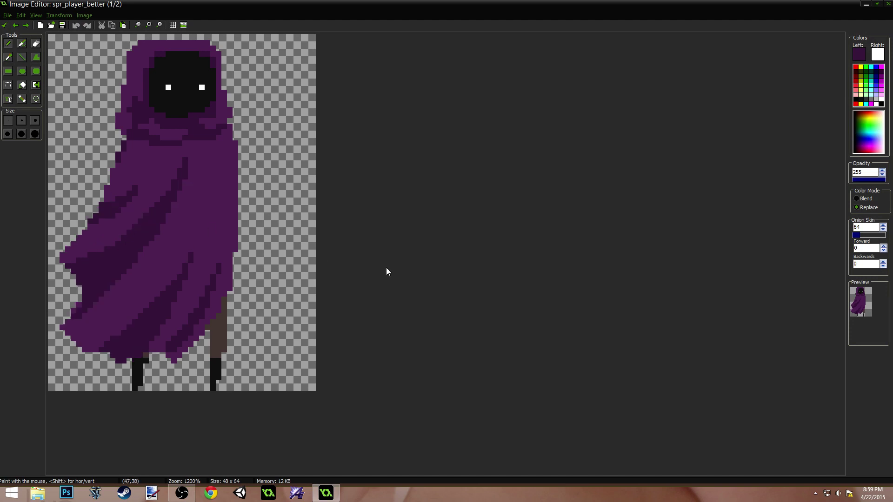
key("Right")
key("Left")
key("Right")
key("Left")
key("Right")
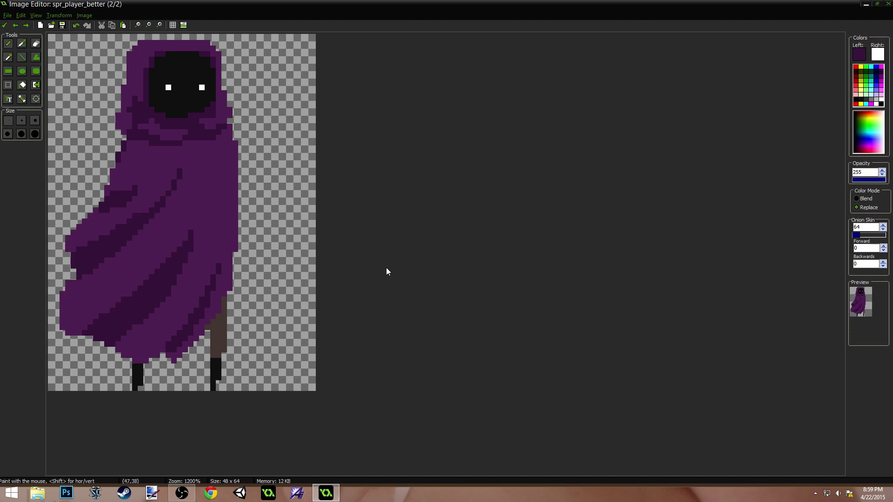
key("Left")
key("Right")
key("Left")
key("Right")
key("Left")
key("Right")
Select the hooded head on the second frame, move it one pixel down, and save the frame back to the sprite
key("s")
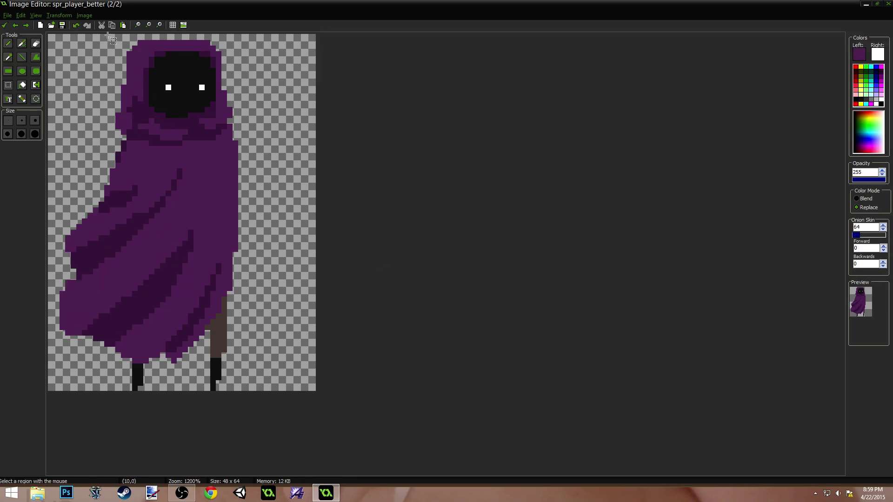
mouse_move(106, 37)
left_mouse_down()
mouse_move(230, 99)
mouse_move(266, 145)
left_mouse_up()
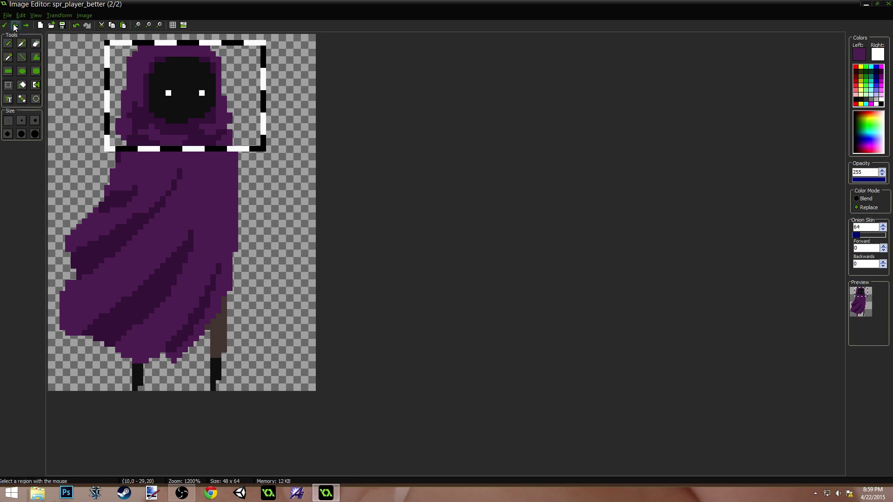
left_click(4, 25)
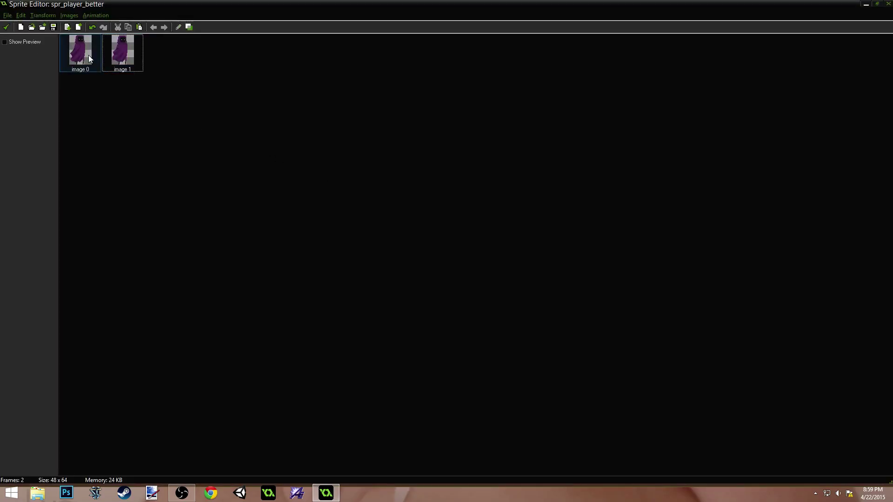
Open image 0 in the image editor, enlarge it, and flip between both frames to examine the head and cape movement
double_click(84, 53)
scroll(147, 87, "up", 9)
key("Right")
key("Left")
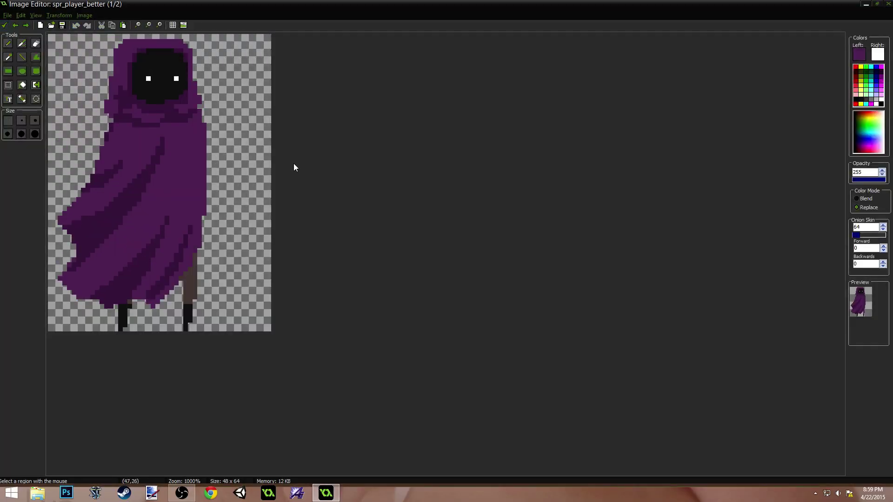
key("Right")
key("Left")
key("Right")
key("Left")
key("ctrl")
key("Right")
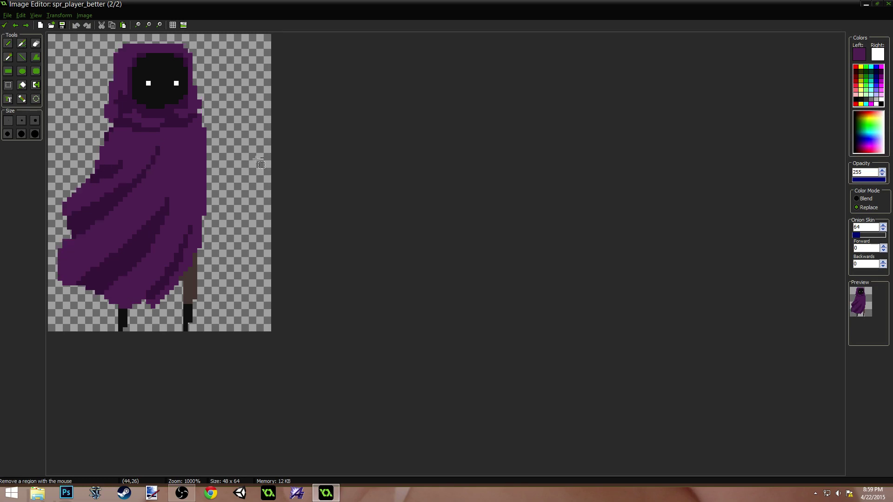
key("Left")
key("Right")
key("Left")
Copy the hooded head area from the first frame and switch to the second frame
left_click_drag(88, 38, 258, 133)
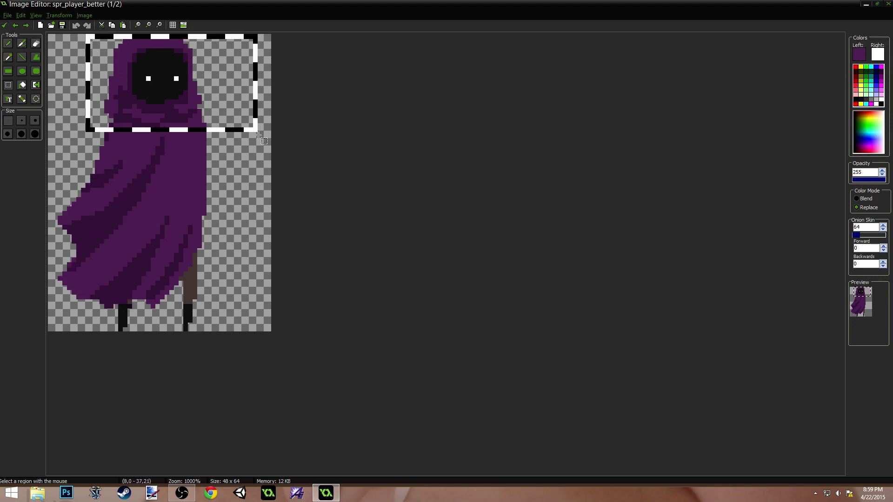
key("Right")
key("ctrl+v")
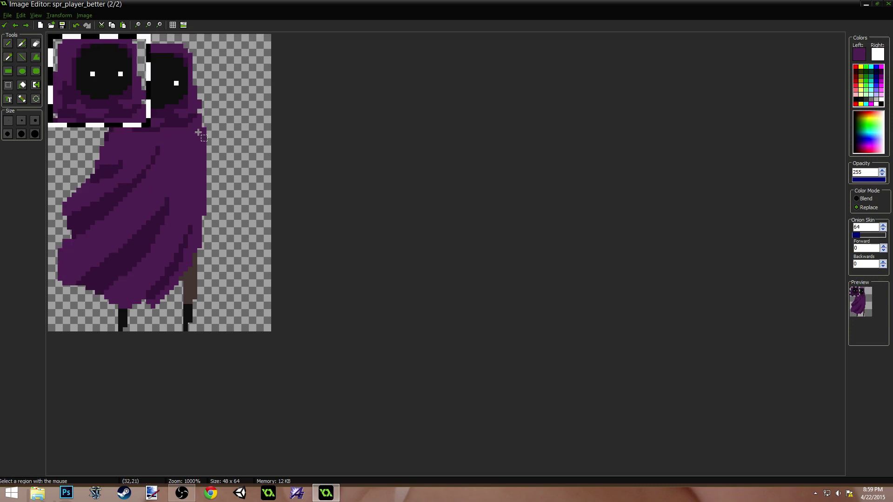
left_click_drag(125, 98, 172, 106)
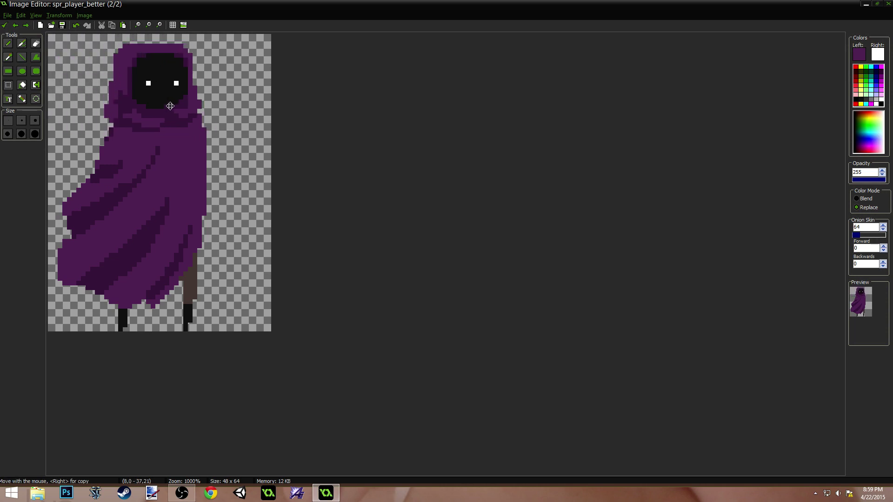
left_click(318, 172)
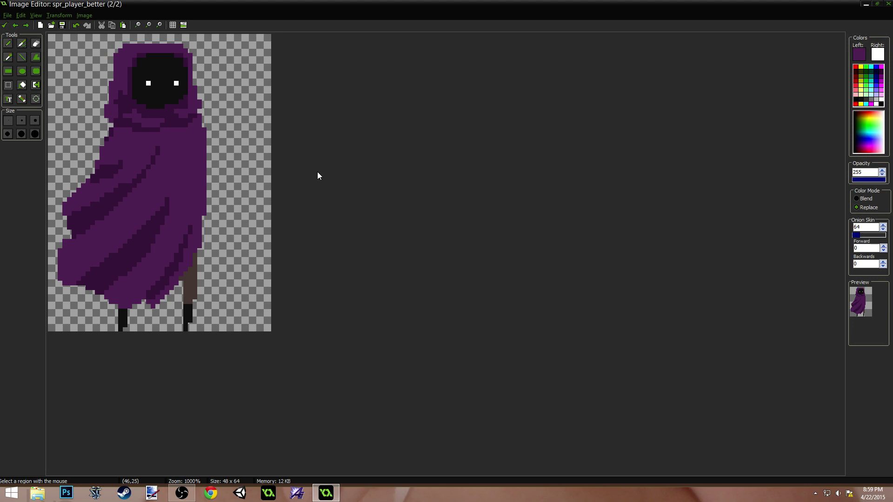
key("ctrl")
key("ctrl+z")
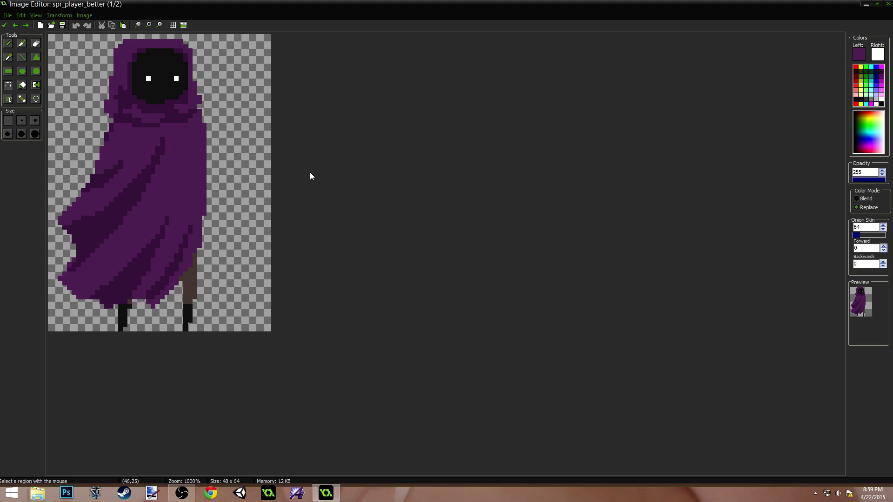
key("ctrl+z")
Paste the copied head onto the second frame, one pixel above its present head, matching the first frame's position
key("ctrl+v")
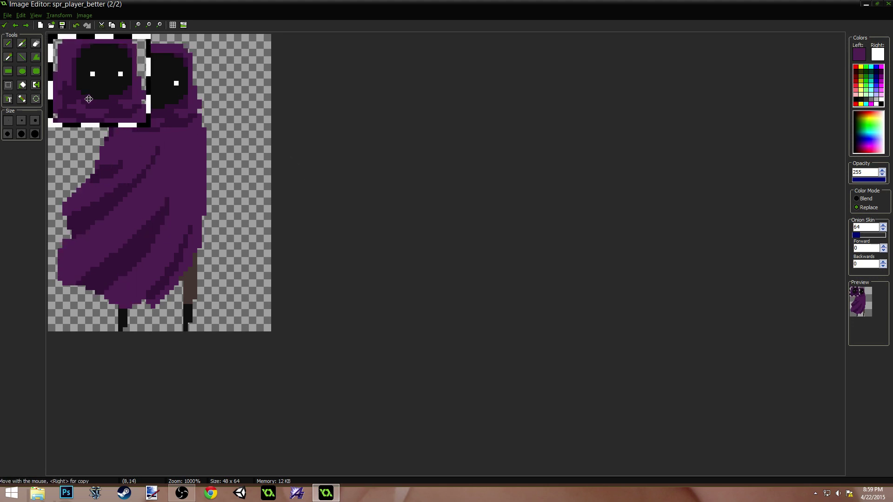
left_click_drag(87, 99, 144, 102)
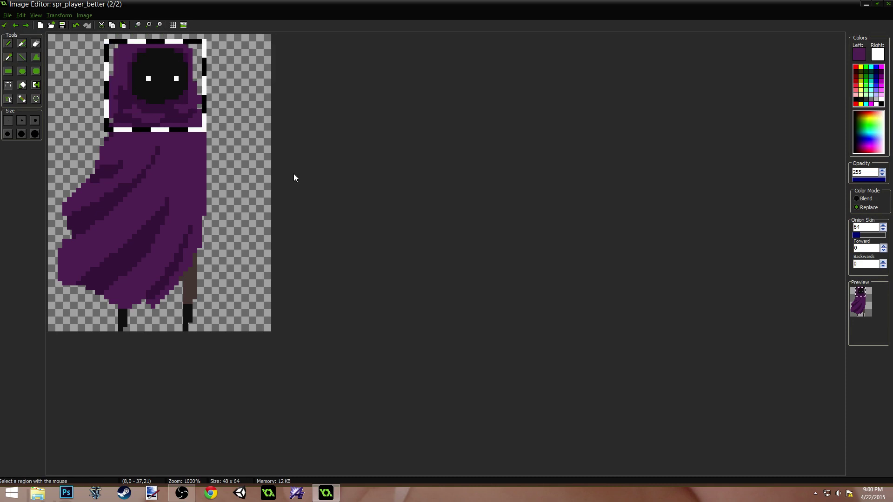
left_click(294, 174)
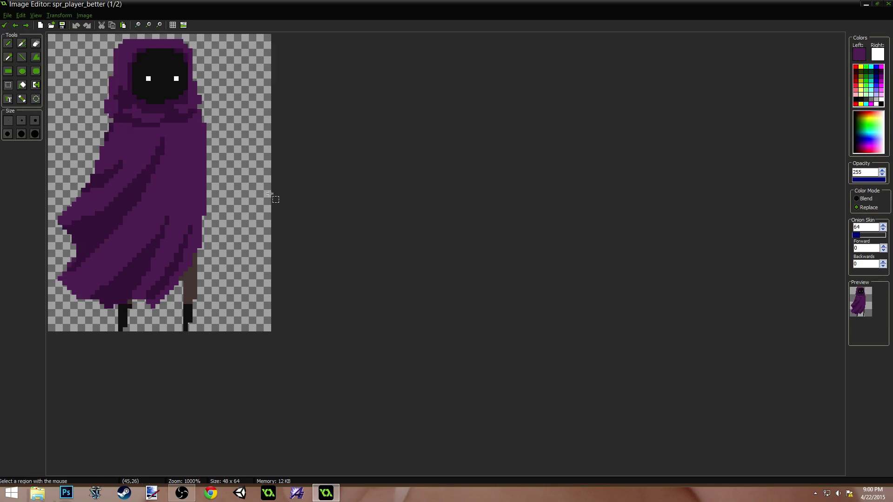
Compare both frames and extend the outer end of the second frame's upper cape fold with the pencil in dark purple
left_click(8, 47)
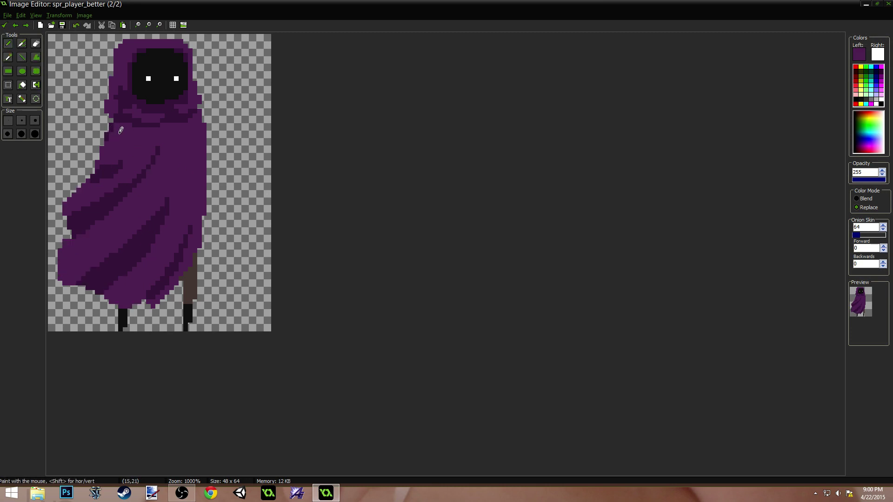
key("Left")
key("Right")
key("Left")
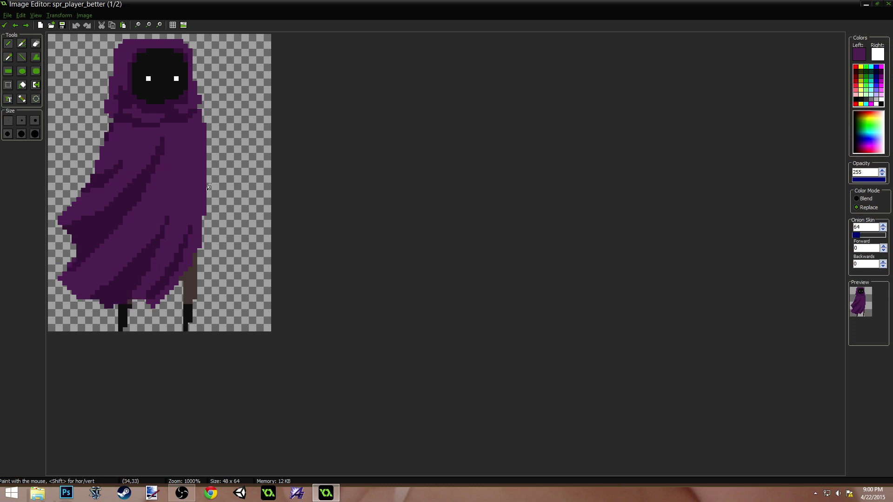
key("Right")
left_click(105, 172, "ctrl")
left_click(96, 168)
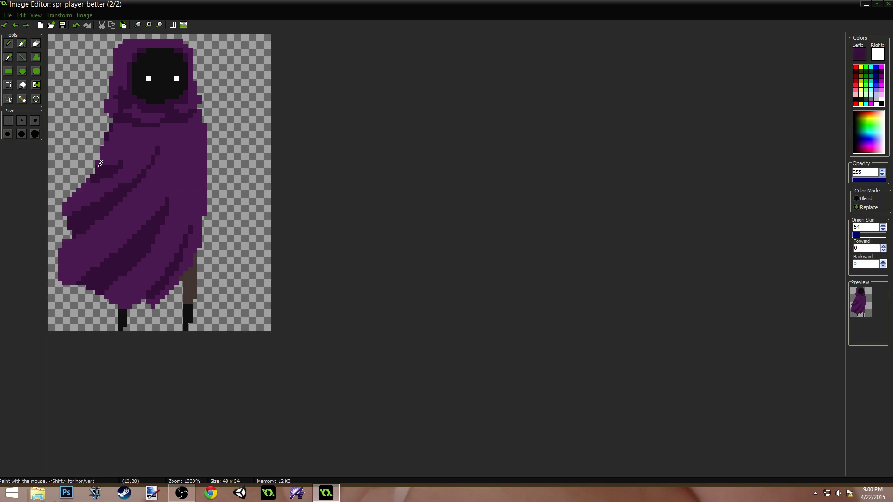
Compare both frames, then cut back the second frame's lower hem with transparent pixels and extend the black boot up into the gap
key("Left")
key("Right")
key("Left")
key("Right")
key("Left")
key("Right")
left_click(133, 249, "ctrl")
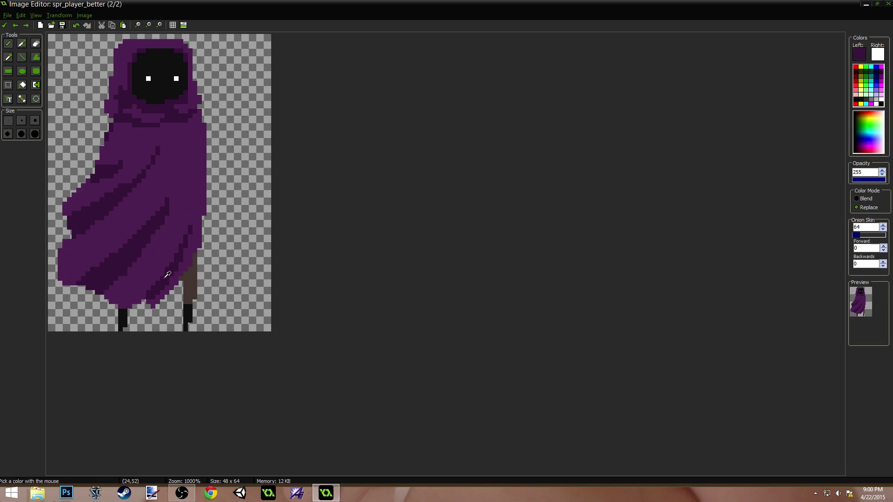
left_click(148, 305, "ctrl")
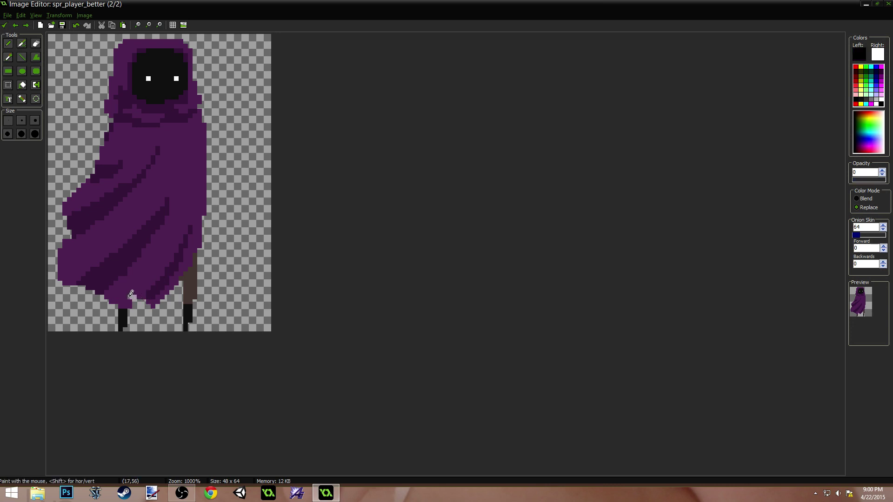
left_click(124, 307, "ctrl")
left_click(150, 291, "ctrl")
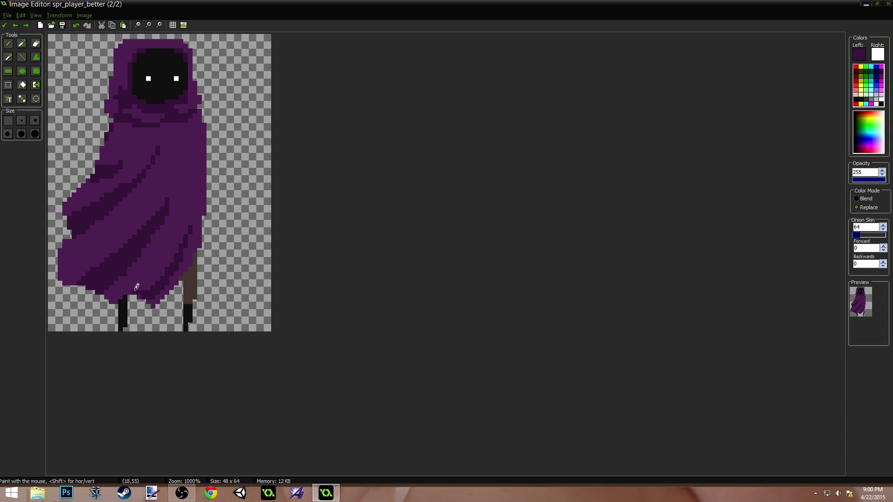
Redraw the dark folds near the lower right hem of the cloak in frame 2, alternating the dark and lighter purple
left_click_drag(136, 287, 186, 235)
left_click(145, 275, "ctrl")
left_click(160, 270, "ctrl")
left_click(157, 301, "ctrl")
left_click_drag(155, 297, 184, 258)
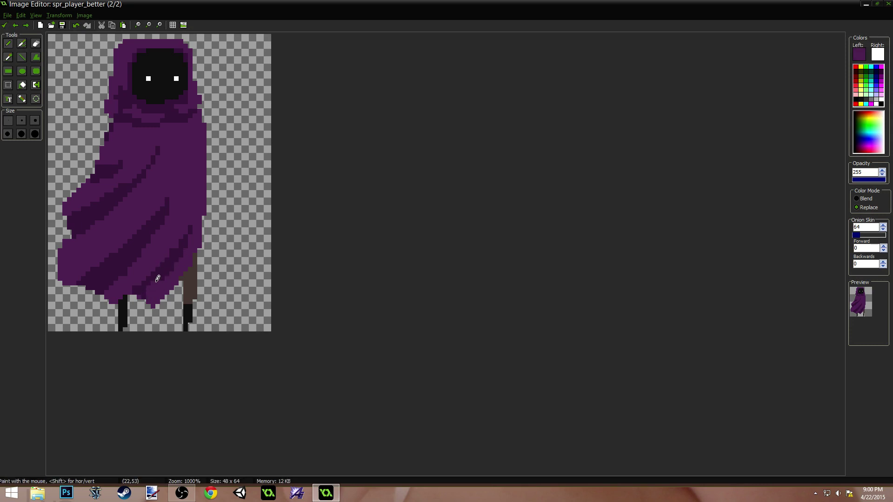
left_click(165, 263, "ctrl")
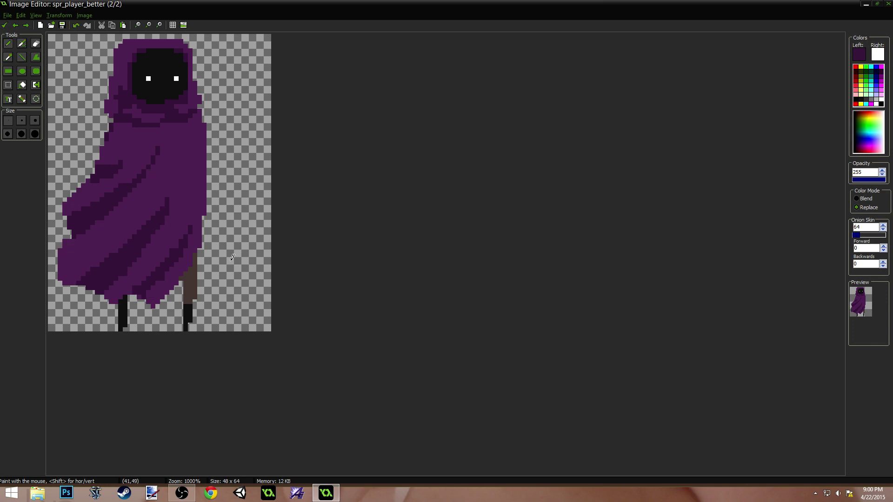
left_click(178, 266, "ctrl")
left_click_drag(170, 265, 178, 259)
left_click(186, 236, "ctrl")
Check the reshaped lower folds by toggling the last stroke and comparing frame 2 with frame 1
key("ctrl+z")
key("ctrl+y")
key("ctrl+z")
key("ctrl+y")
key("Left")
key("Right")
key("Left")
key("Right")
key("Left")
key("Right")
key("Left")
key("Right")
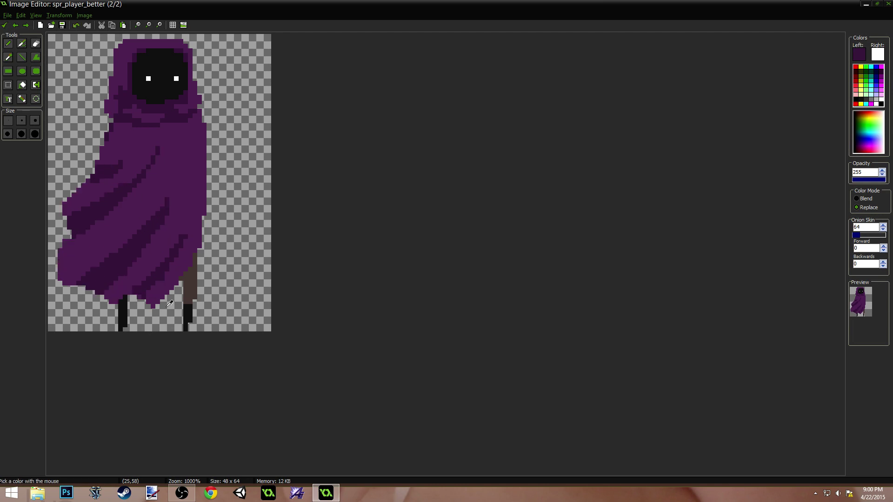
Erase the pointed tip of the cloak's hem in frame 2 and shade the hem's right edge dark purple
left_click(169, 306, "ctrl")
mouse_move(159, 305)
left_mouse_down()
mouse_move(148, 298)
mouse_move(160, 298)
left_mouse_up()
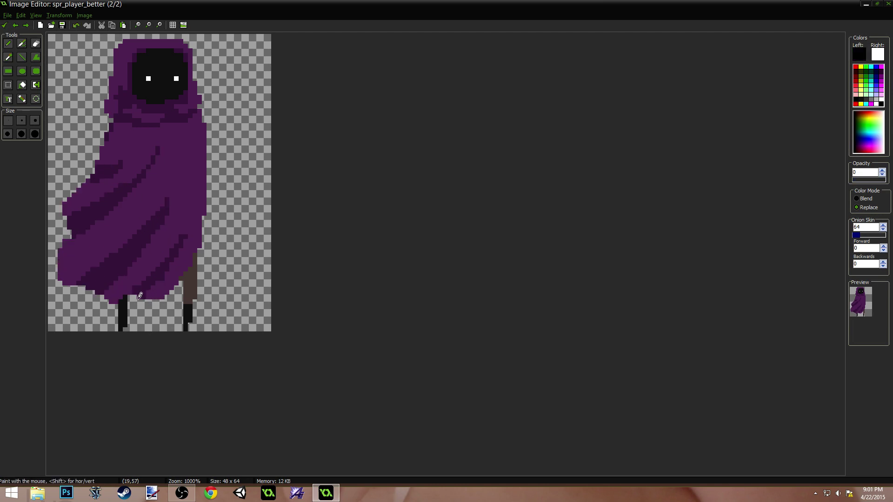
left_click(147, 289, "ctrl")
left_click_drag(172, 287, 181, 274)
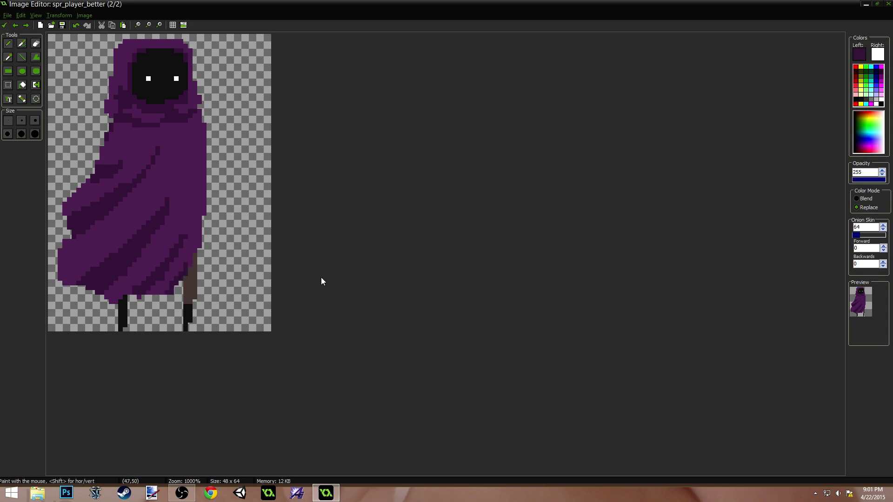
key("Left")
key("Right")
key("Left")
key("Right")
key("Left")
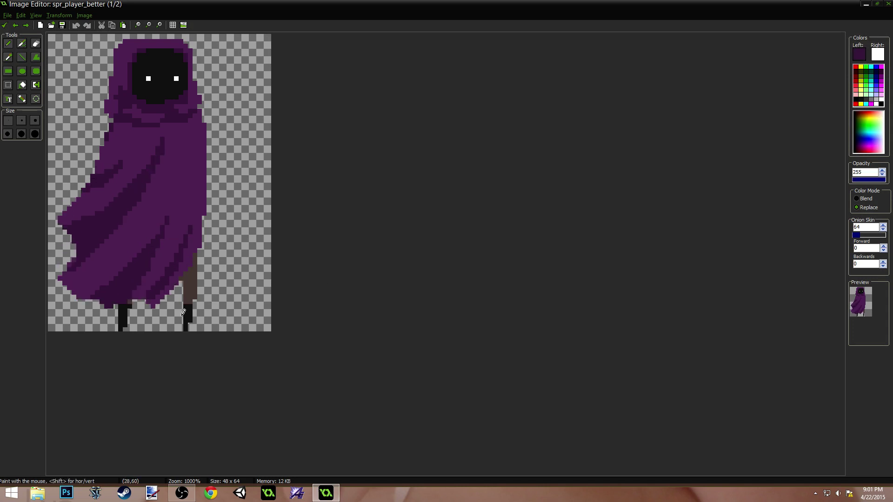
key("Right")
Fill out the bottom of the hem between the legs in frame 2 with the lighter cloak purple
left_click(162, 290, "ctrl")
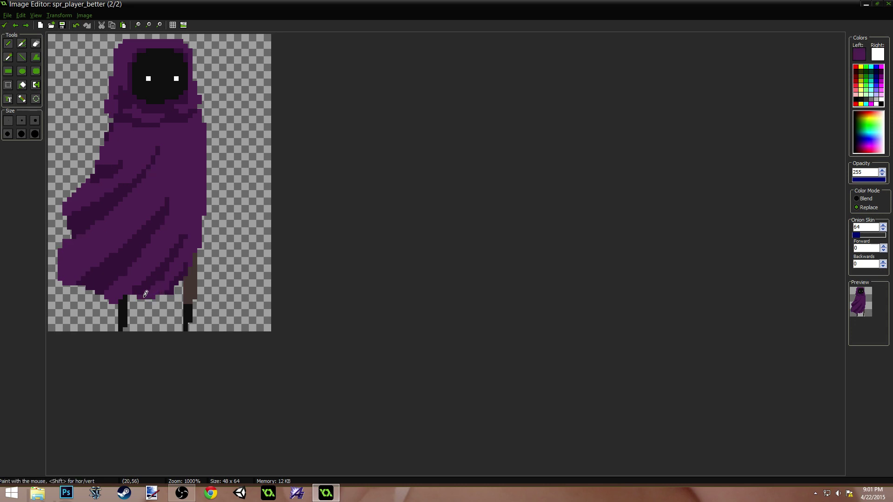
key("Left")
key("Right")
key("Left")
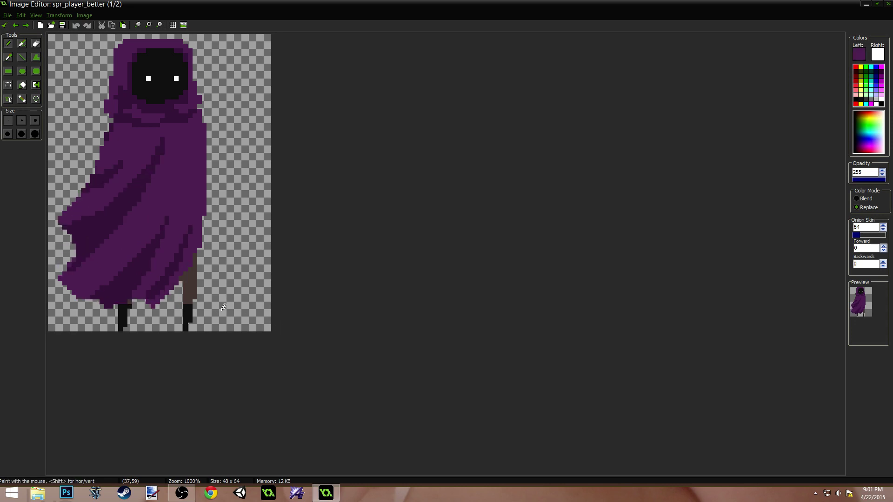
key("Right")
left_click(149, 301)
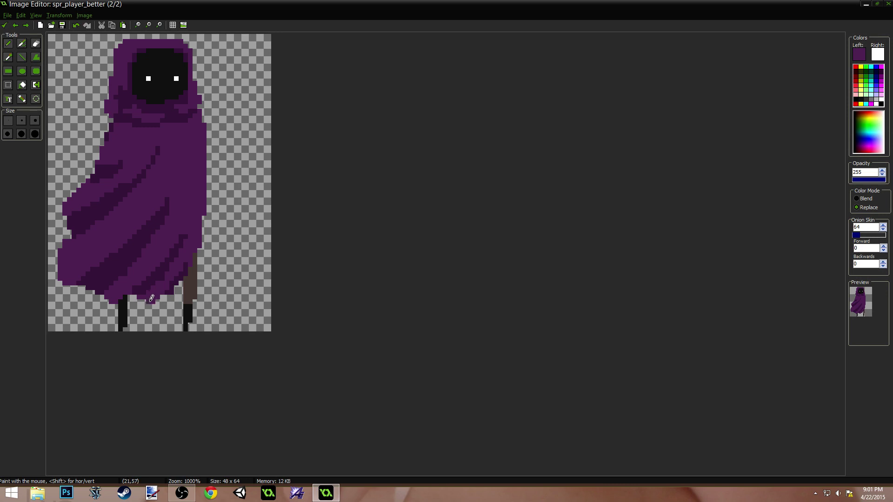
key("Left")
key("Right")
key("Left")
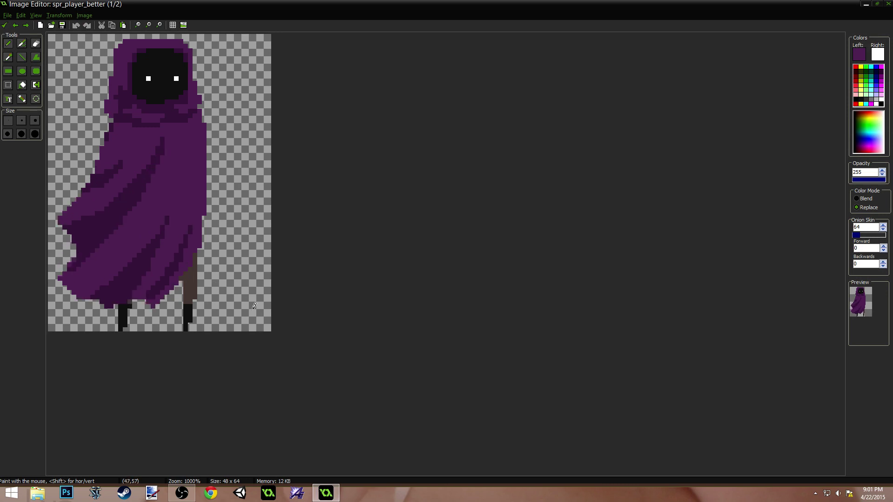
key("Right")
Trim the hem's right edge beside the brown leg in frame 2 with transparent pixels
left_click(177, 301, "ctrl")
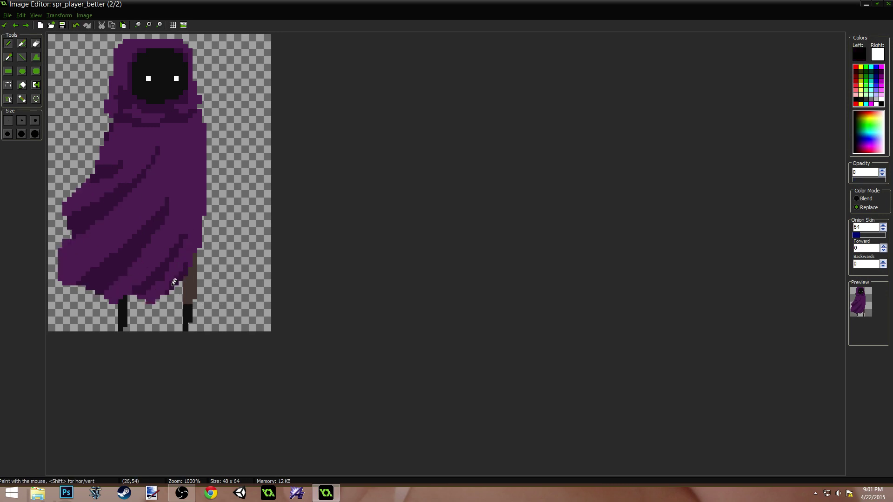
key("Left")
key("Right")
key("Left")
key("Right")
key("Left")
key("Right")
Paint more dark purple along the diagonal fold across the middle of the cloak in frame 2
left_click(122, 187, "ctrl")
left_click_drag(124, 183, 145, 167)
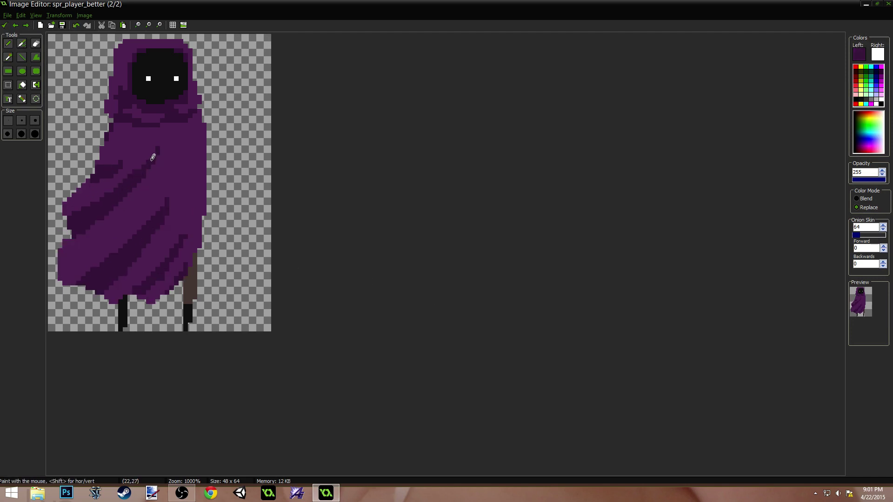
key("Left")
key("Right")
key("Left")
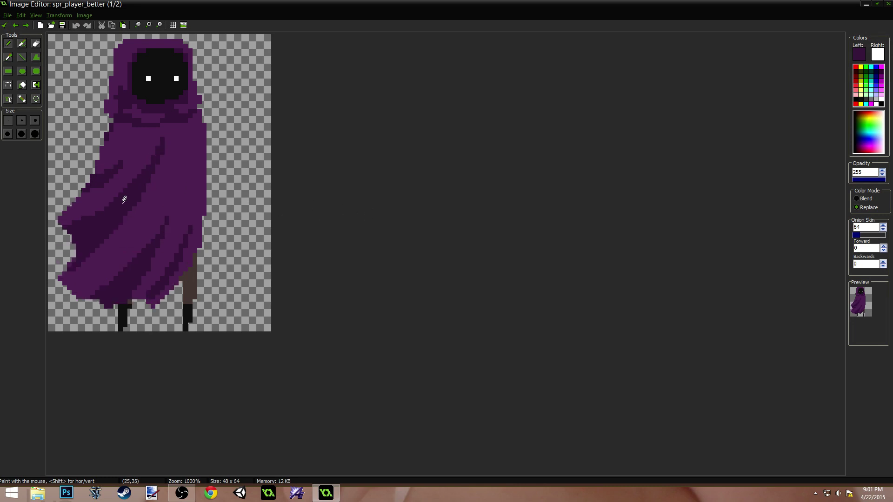
key("Right")
Shorten the tip of the middle fold and reshape the upper left fold into a slanted stroke using both purples
left_click(116, 215, "ctrl")
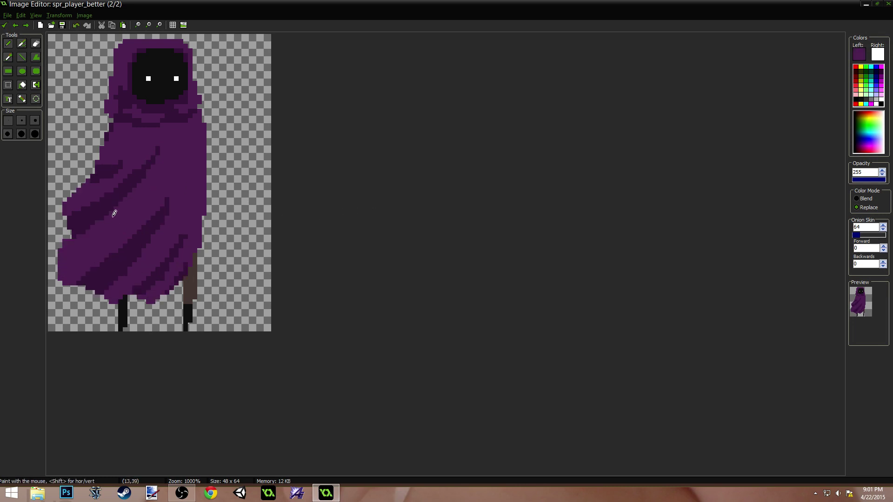
left_click(139, 164, "ctrl")
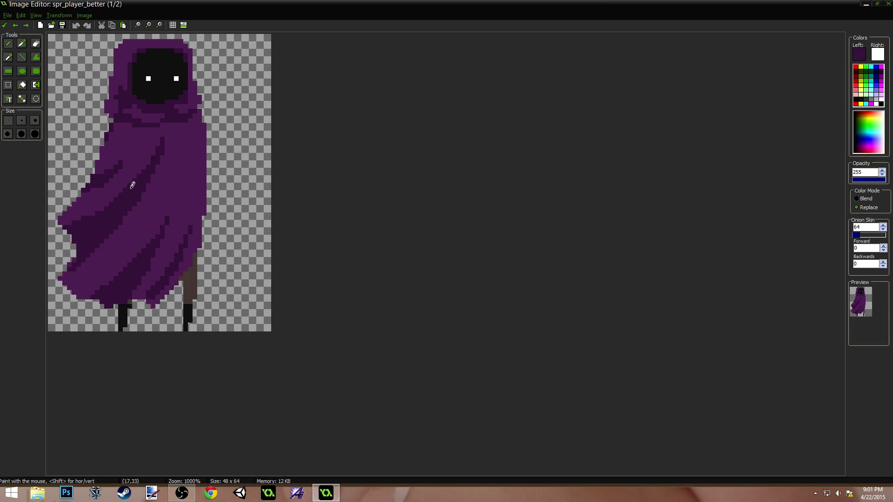
left_click(125, 163, "ctrl")
left_click(115, 151, "ctrl")
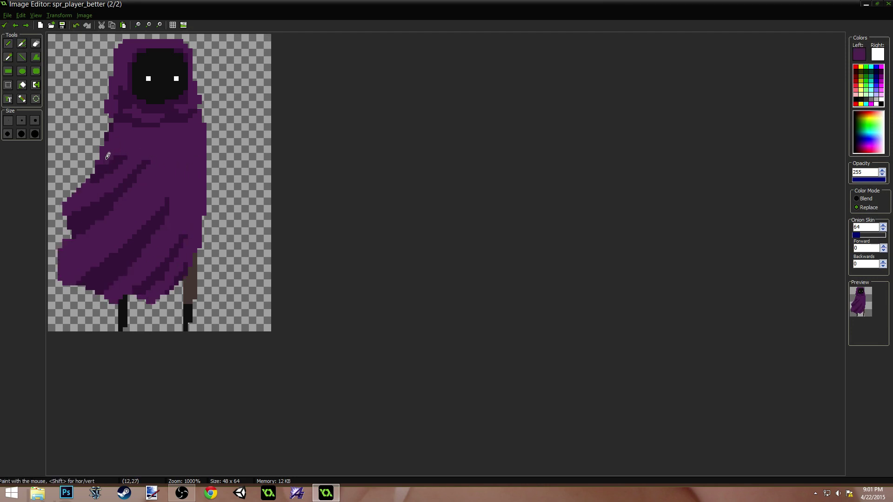
Compare the cloak folds and hem of frame 2 against frame 1
key("Left")
key("Right")
key("Left")
key("Right")
key("Left")
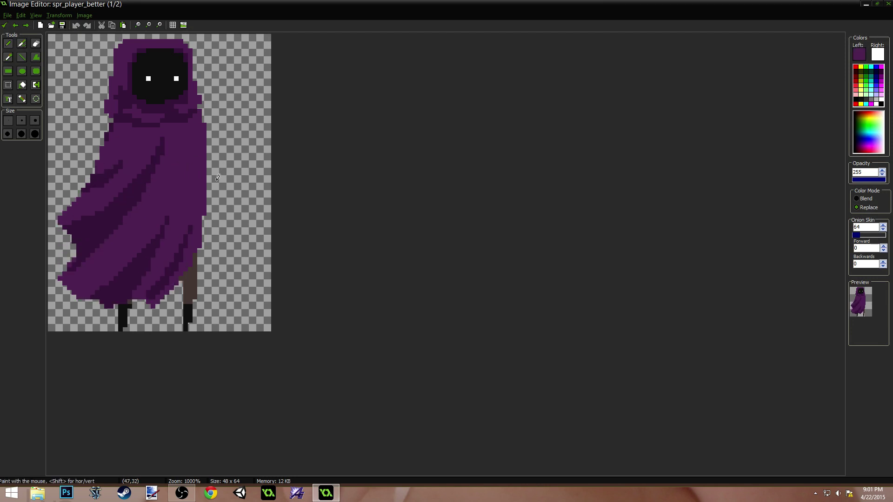
key("Right")
key("Left")
key("Right")
key("Left")
key("Right")
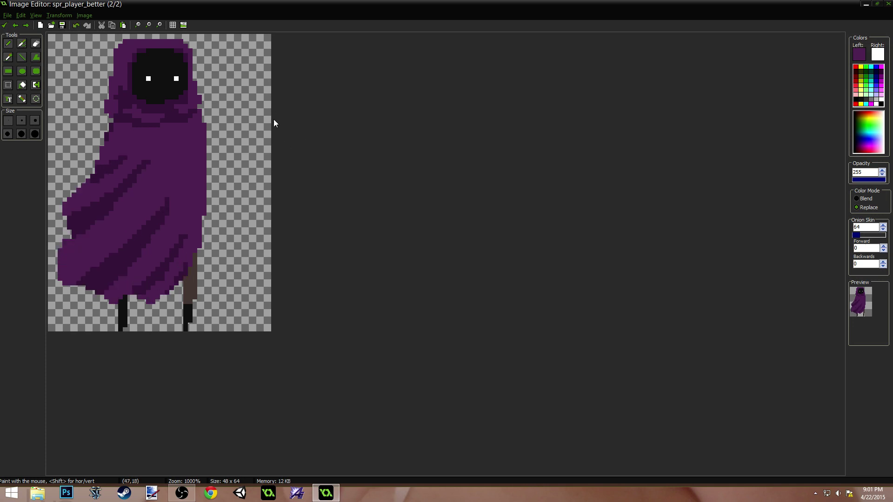
key("Left")
key("Right")
Accept the frame edits, add a copy of image 1 as a third frame, and open that copy for editing
left_click(5, 25)
left_click(127, 47)
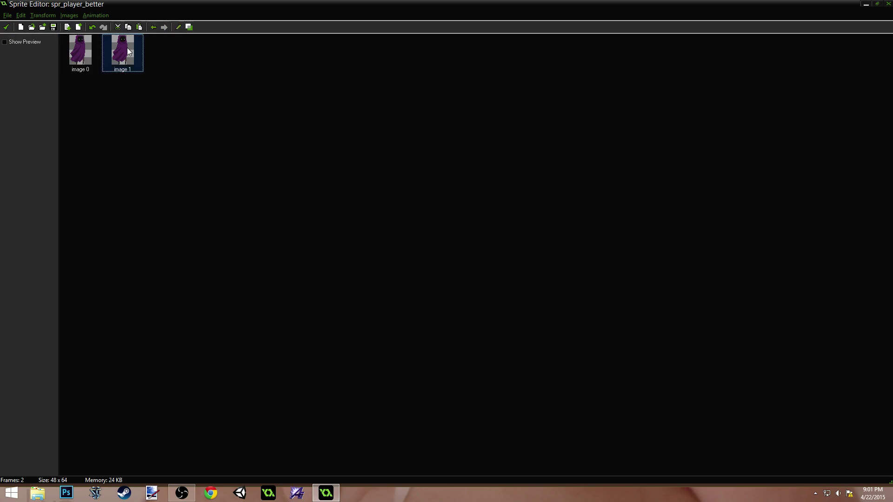
key("ctrl+v")
double_click(166, 61)
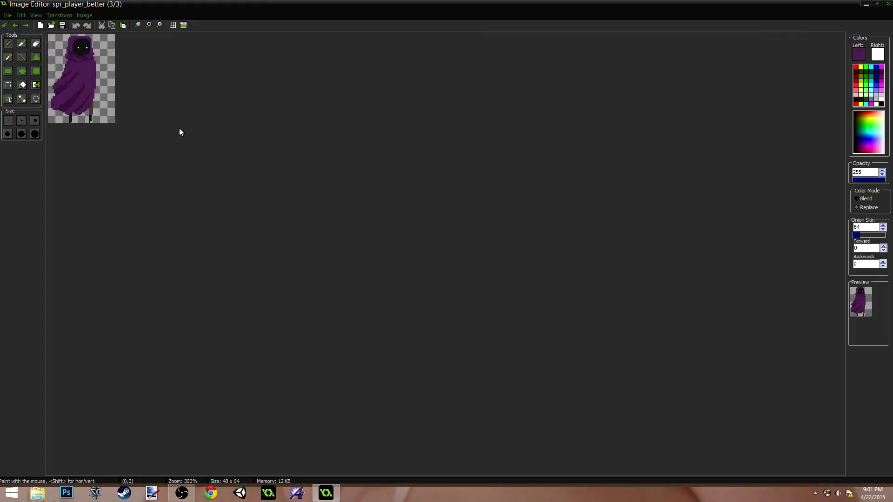
Examine the cloak's motion across the three frames at 1200% zoom, ending on frame 2
key("Right")
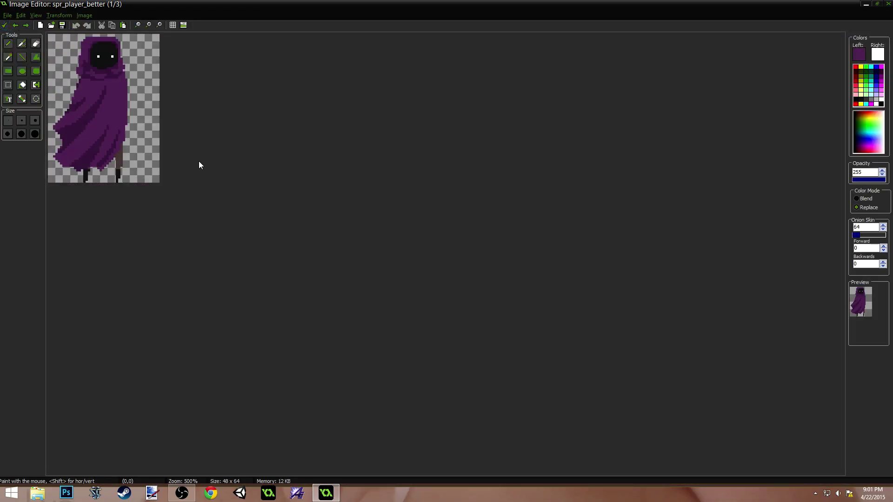
key("Right")
scroll(164, 183, "up", 5)
scroll(165, 182, "up", 1)
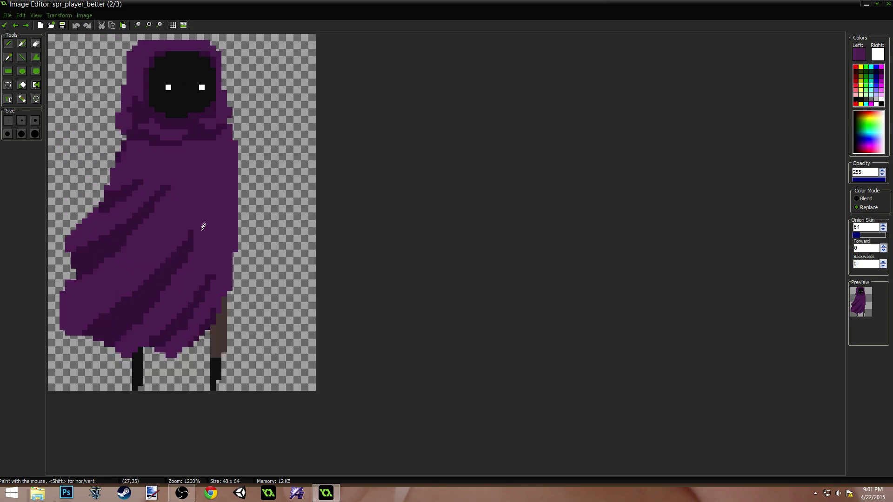
key("Right")
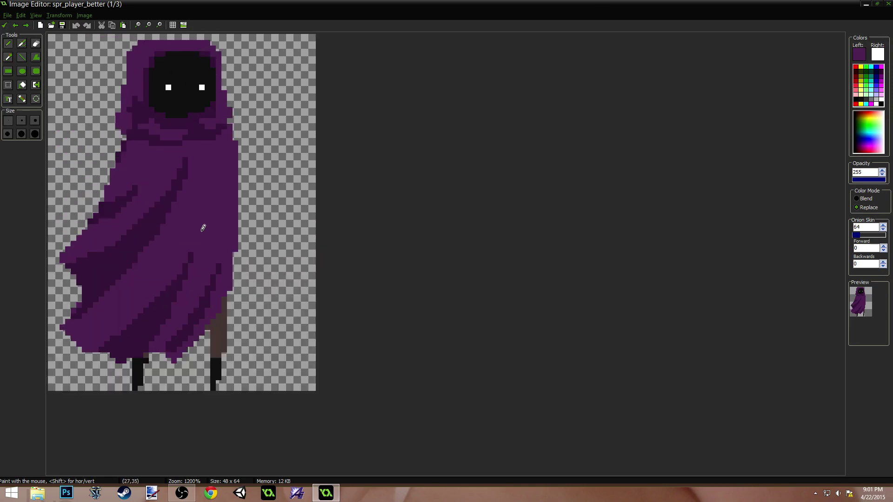
key("Right")
key("Left")
key("Right")
key("Left")
key("Right")
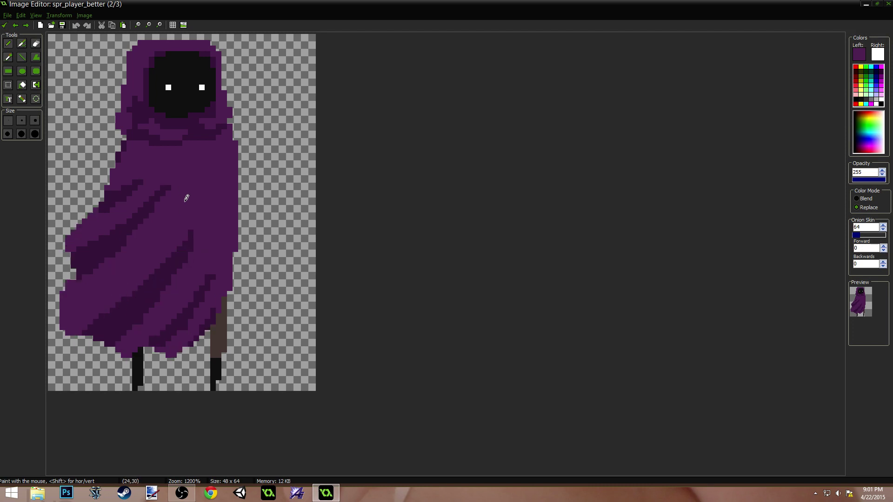
key("Left")
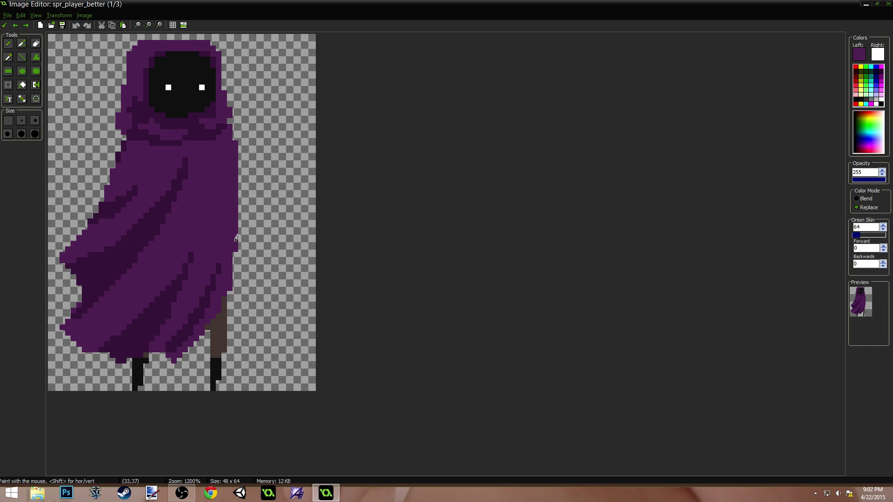
key("Right")
key("Right")
key("Right")
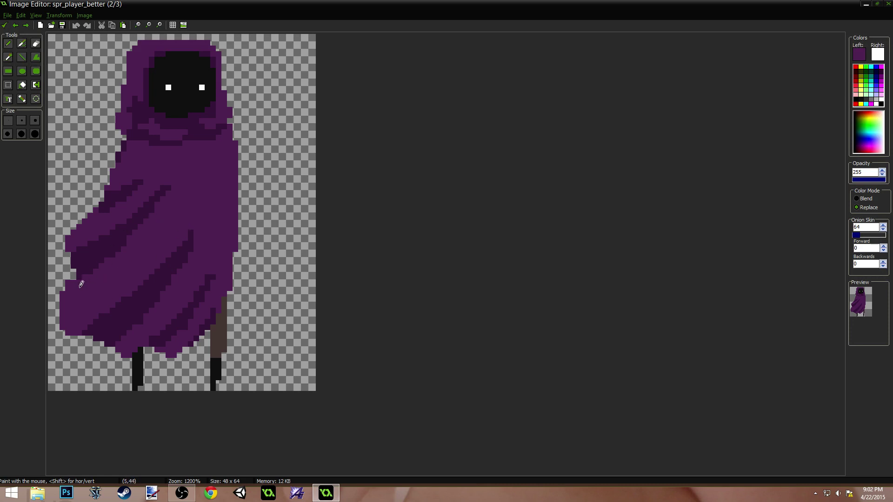
key("Left")
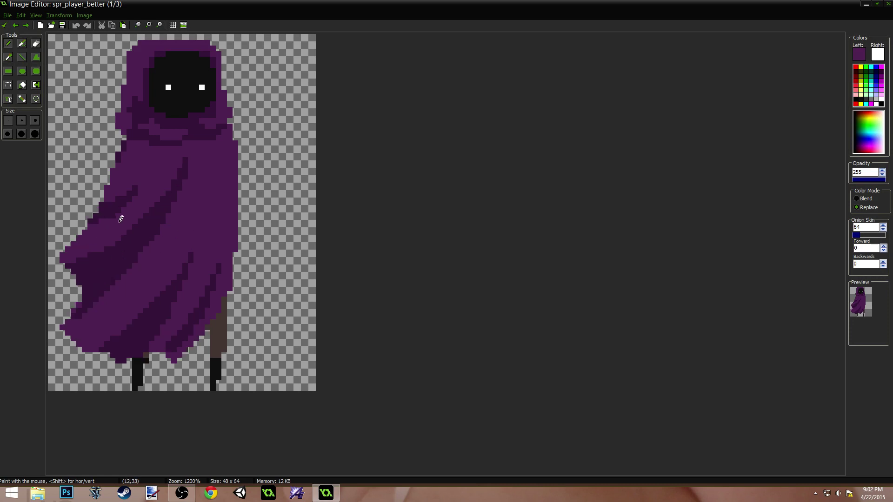
key("Left")
key("Right")
key("Right")
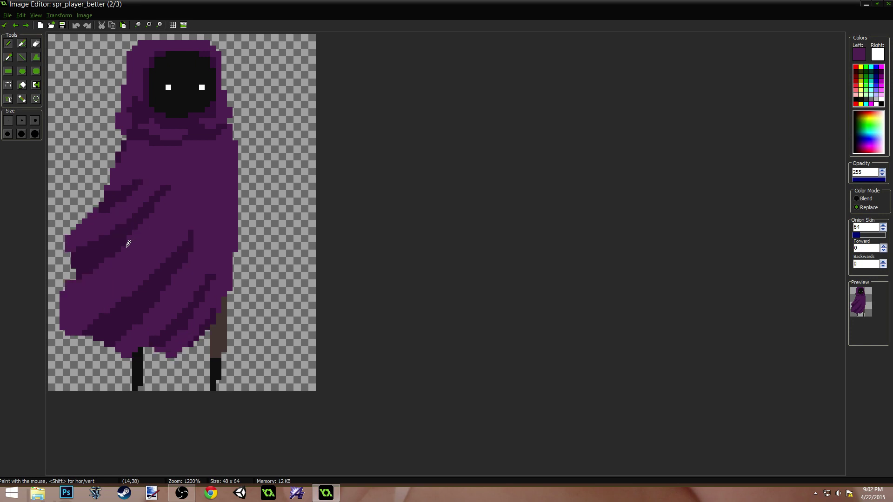
Replace the two upper left folds in frame 2 with one long dark fold rising from the cloak's left edge
key("ctrl")
left_click_drag(96, 205, 137, 186)
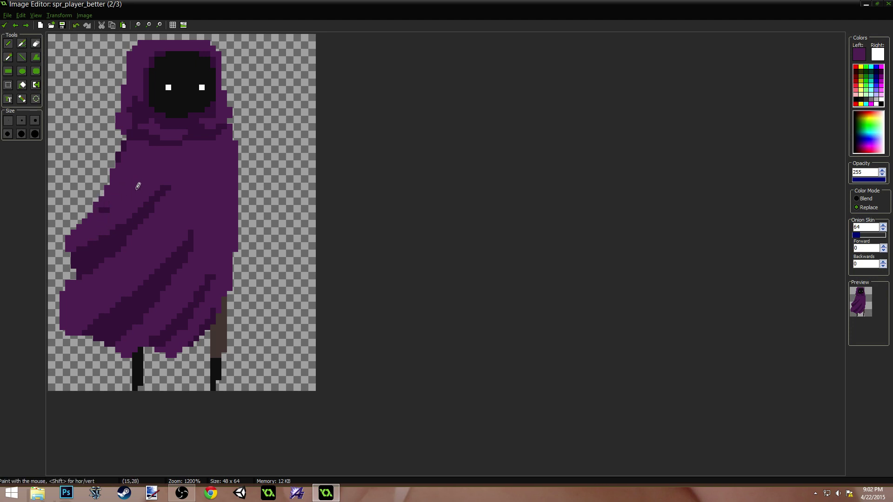
left_click(109, 245, "ctrl")
mouse_move(85, 222)
left_mouse_down()
mouse_move(141, 196)
mouse_move(75, 238)
mouse_move(141, 201)
left_mouse_up()
left_click(77, 284, "ctrl")
mouse_move(77, 283)
left_mouse_down()
mouse_move(69, 254)
mouse_move(130, 231)
left_mouse_up()
Cut away the cloak's lower left corner with transparency and paint a dark fold from that edge up across the middle
left_click(73, 278, "ctrl")
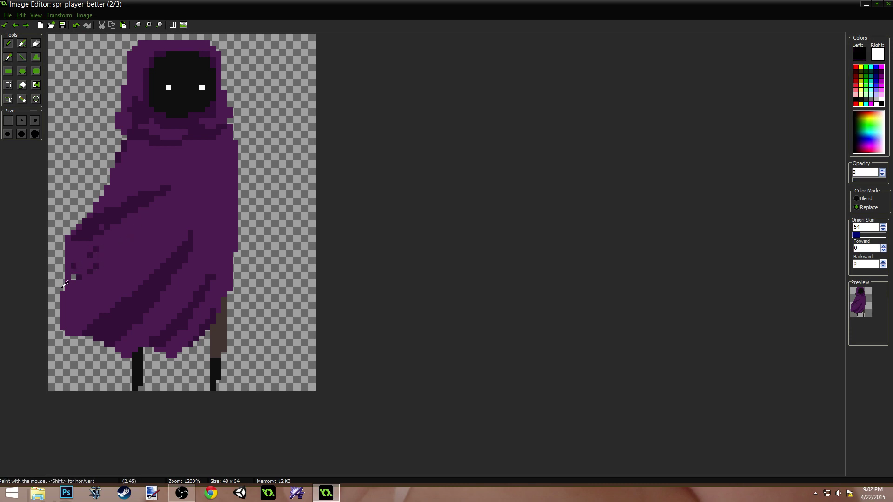
mouse_move(68, 290)
left_mouse_down()
mouse_move(82, 296)
mouse_move(68, 326)
left_mouse_up()
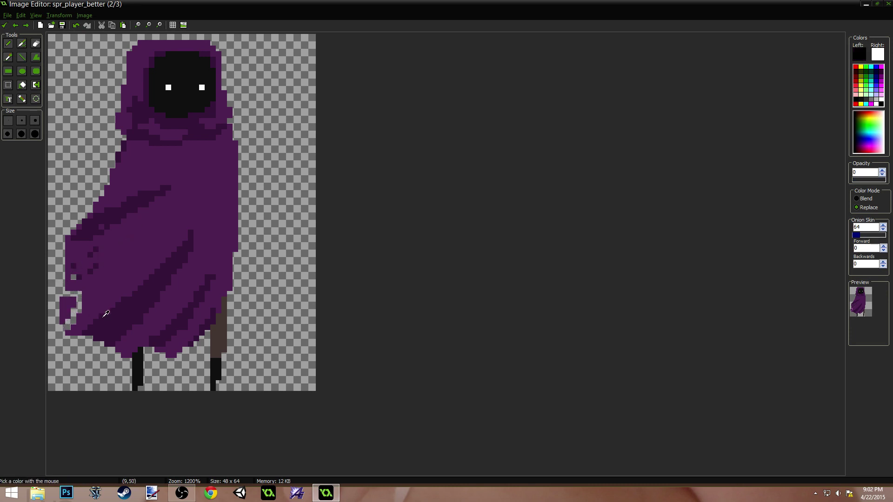
left_click(89, 301, "ctrl")
mouse_move(82, 279)
left_mouse_down()
mouse_move(179, 225)
mouse_move(90, 297)
mouse_move(197, 213)
left_mouse_up()
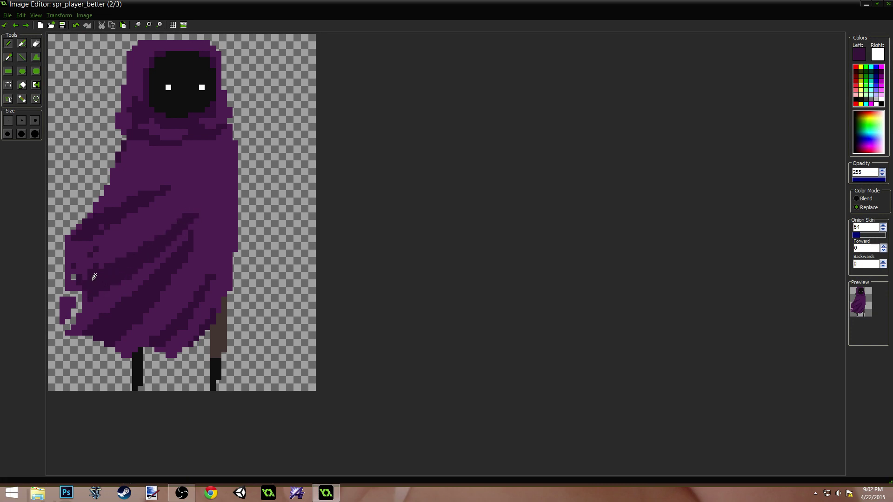
left_click(73, 292, "ctrl")
mouse_move(60, 302)
left_mouse_down()
mouse_move(62, 321)
mouse_move(73, 288)
mouse_move(57, 262)
left_mouse_up()
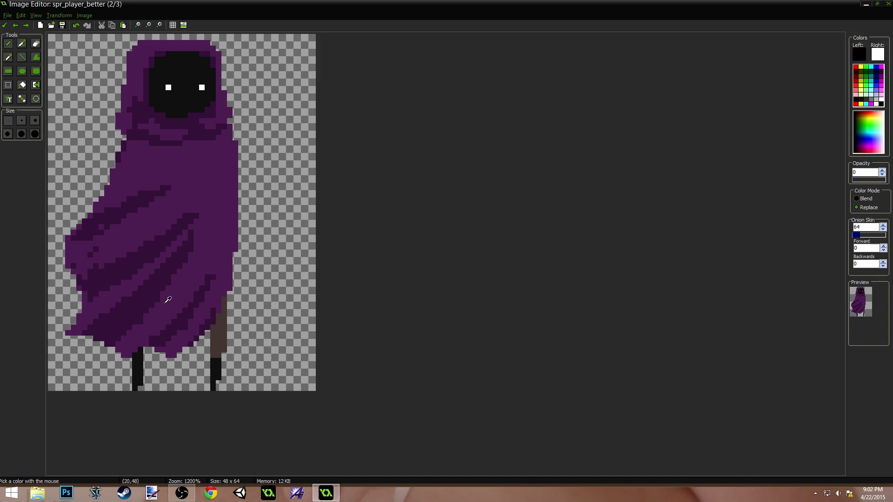
Compare the new cloak shape in frame 2 with frames 1 and 3
key("Right")
key("Left")
key("Right")
key("Right")
key("Right")
key("Right")
key("Right")
key("Right")
key("Left")
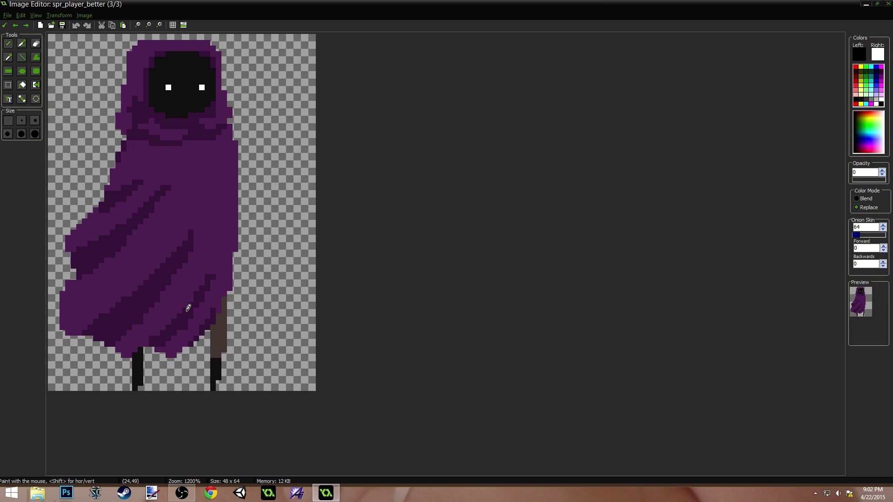
key("Right")
key("Right")
key("Left")
Redraw the two upper left folds in frame 2 as dark diagonals and paint out the extra fold above the middle one in purple
left_click(122, 268, "alt")
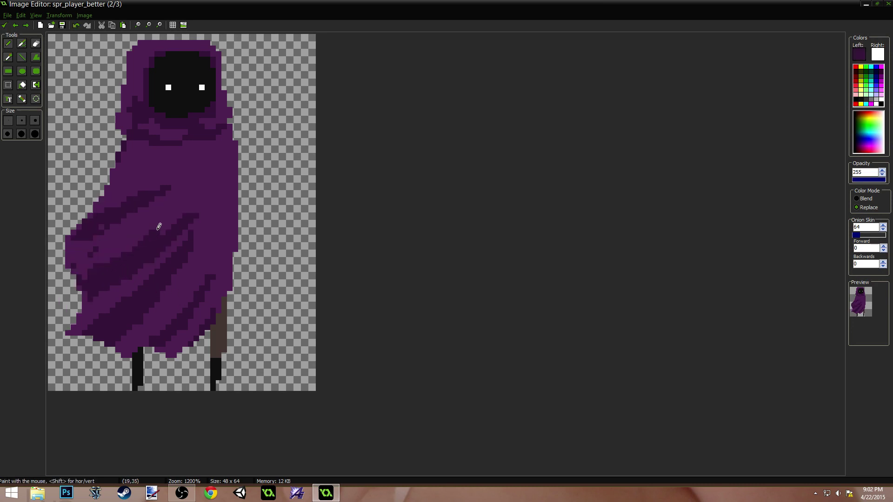
mouse_move(158, 230)
left_mouse_down()
mouse_move(179, 202)
mouse_move(97, 260)
mouse_move(168, 214)
mouse_move(130, 212)
mouse_move(148, 190)
mouse_move(120, 231)
left_mouse_up()
left_click(176, 178, "alt")
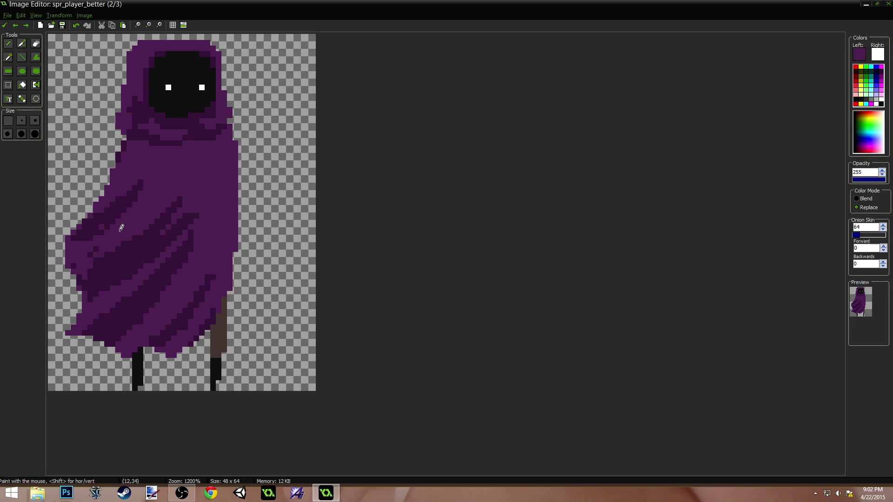
mouse_move(219, 194)
left_mouse_down()
mouse_move(116, 280)
mouse_move(183, 210)
mouse_move(127, 277)
left_mouse_up()
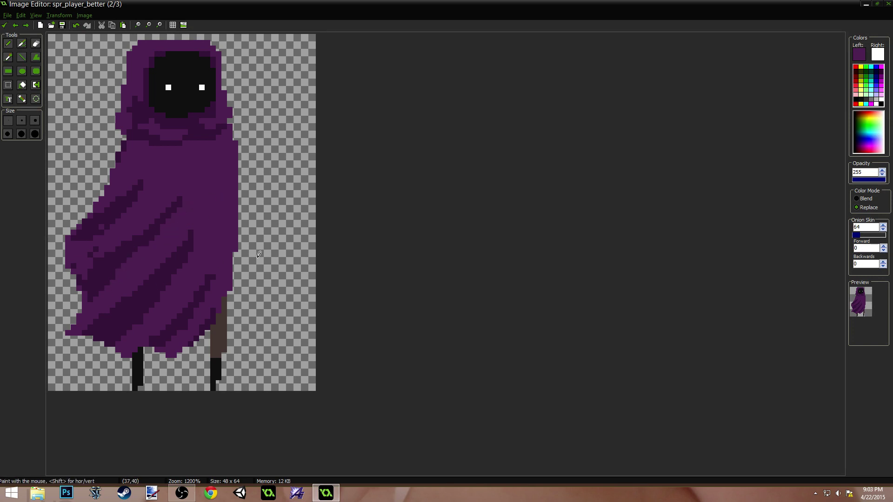
Examine the cloak's motion by stepping repeatedly through all three frames, comparing the reworked folds of frame 2 with its neighbours
key("Right")
key("Left")
key("Right")
key("Right")
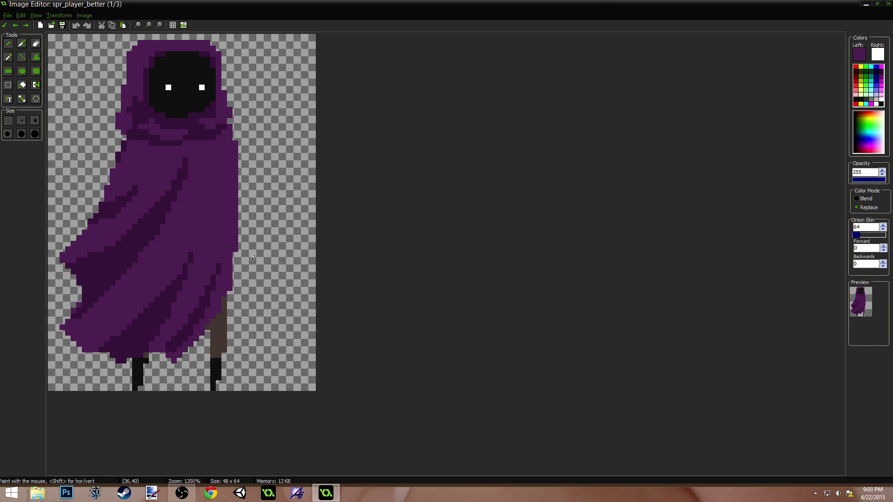
key("Left")
key("Left")
key("Right")
key("Right")
key("Right")
key("Right")
key("Right")
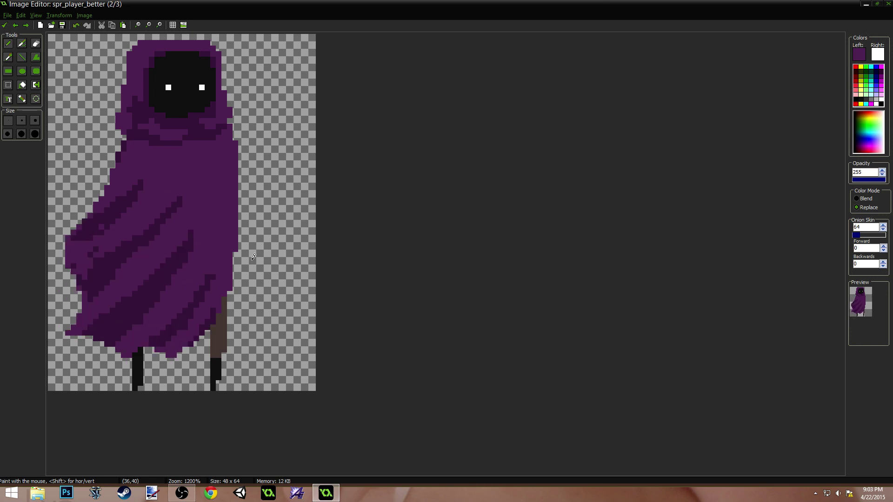
key("Right")
key("Right")
key("Right")
key("Right")
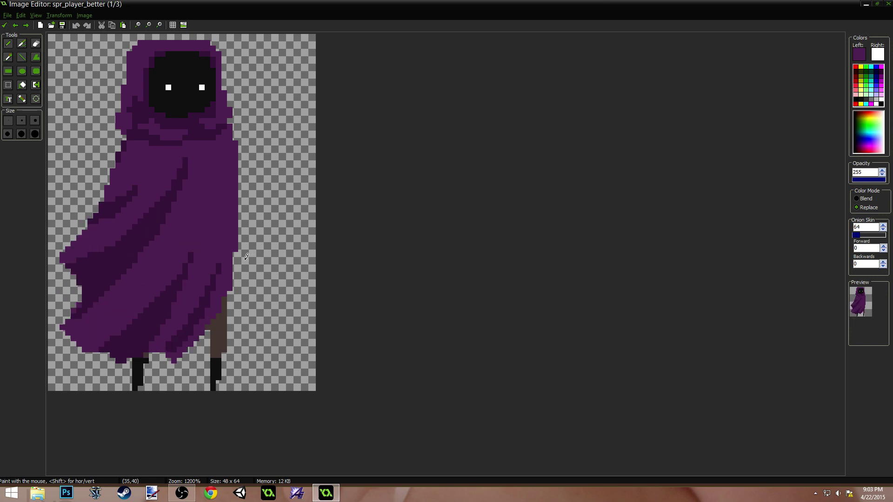
key("Right")
key("Right")
key("Right")
key("Left")
key("Left")
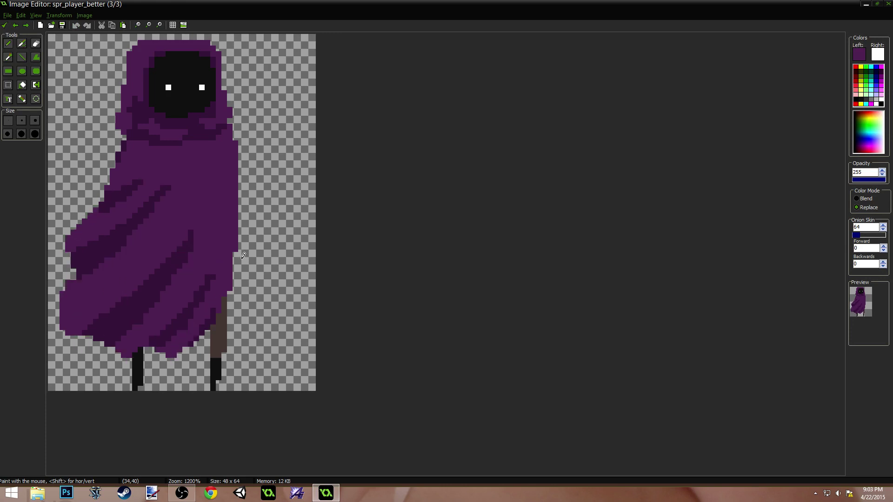
key("Right")
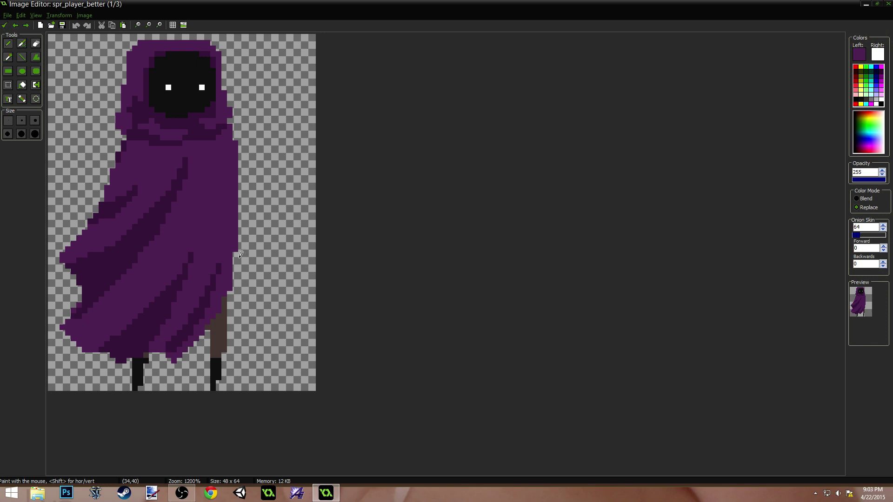
key("Left")
key("Left")
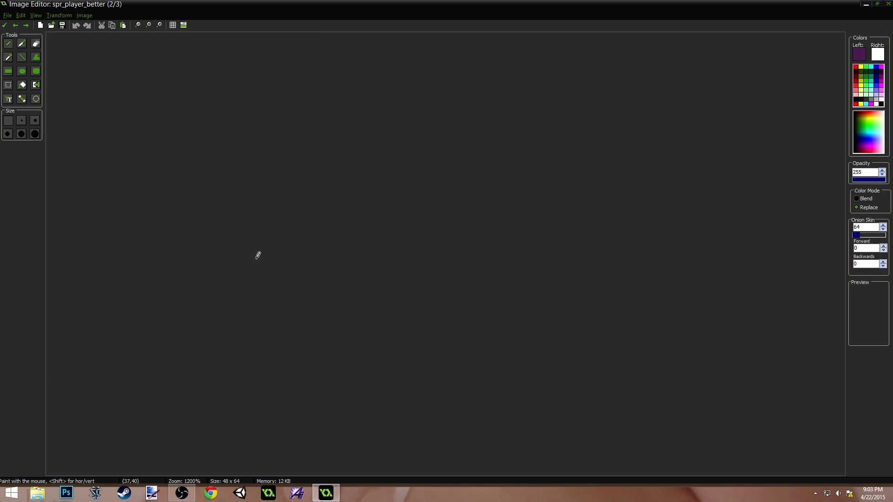
key("Left")
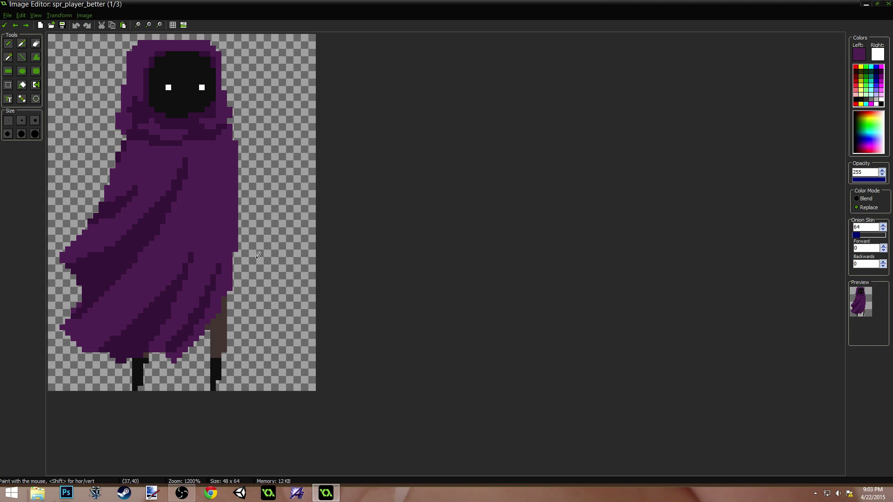
key("Right")
key("Left")
key("Right")
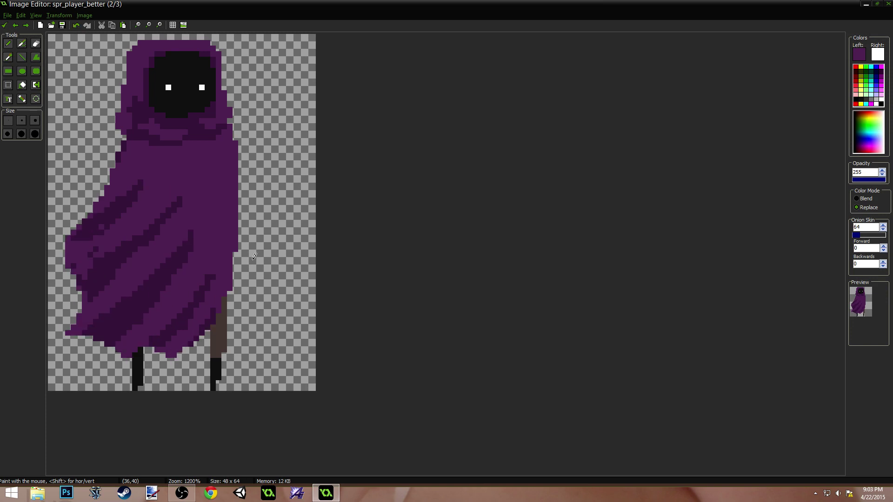
key("Left")
key("Right")
key("Left")
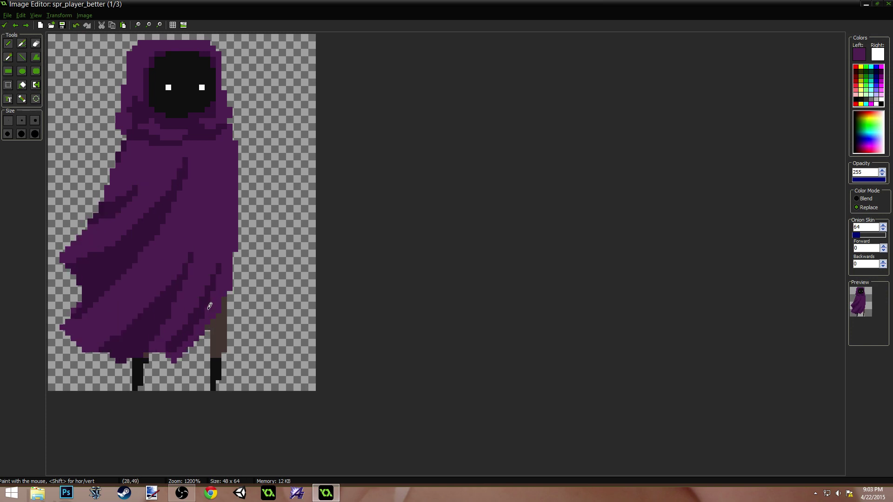
key("Right")
key("Right")
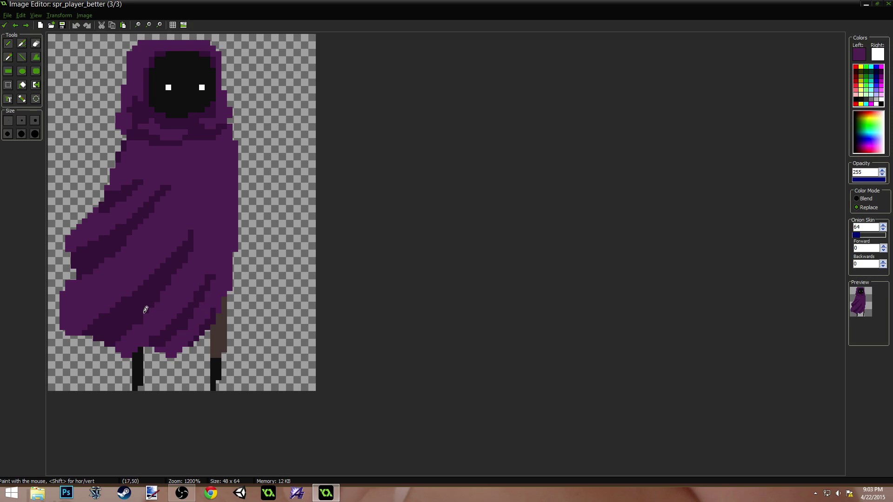
key("Left")
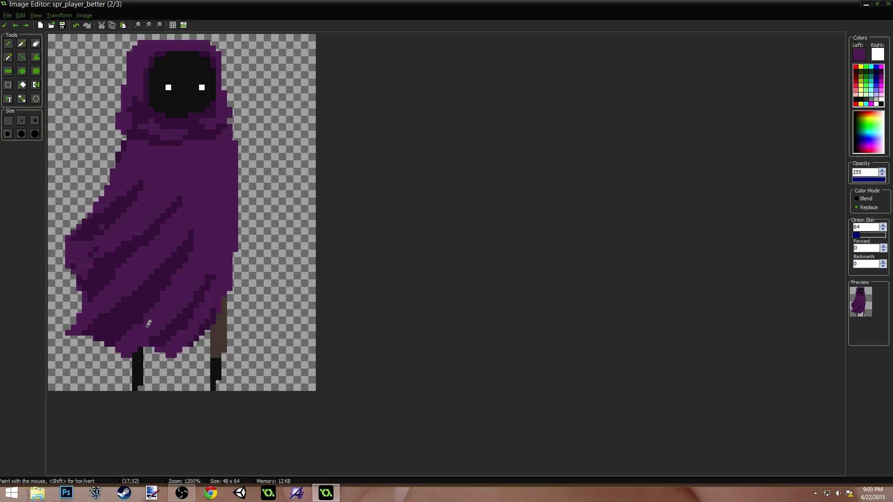
key("Right")
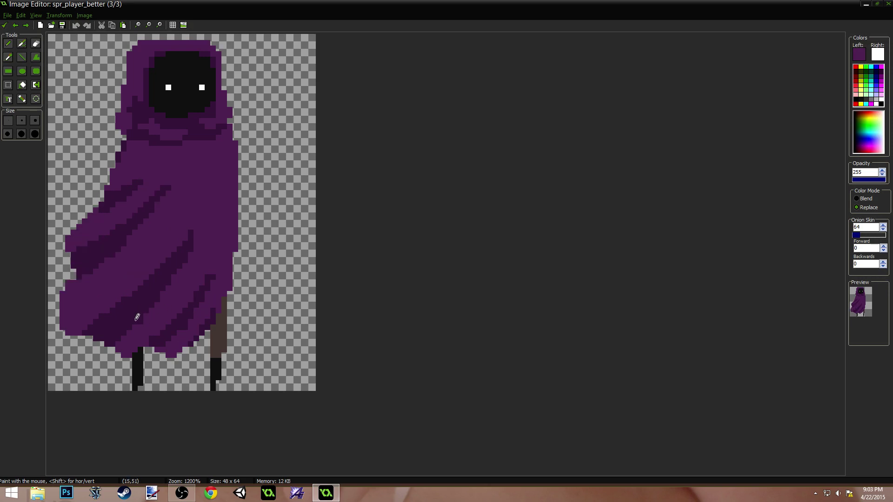
key("Left")
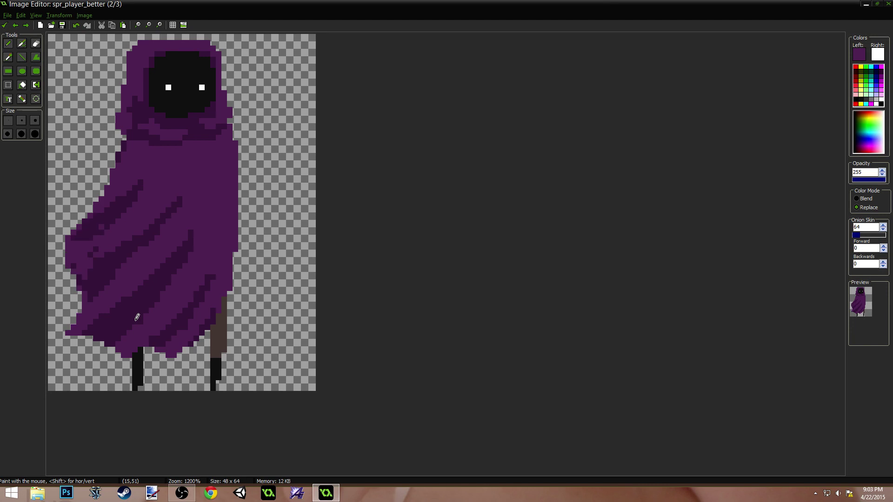
Fill out the cloak's lower left corner in frame 2 with purple and thin the dark folds across its lower half
left_click(102, 301, "ctrl")
mouse_move(119, 275)
left_mouse_down()
mouse_move(66, 317)
mouse_move(83, 285)
mouse_move(71, 323)
mouse_move(144, 303)
mouse_move(188, 253)
left_mouse_up()
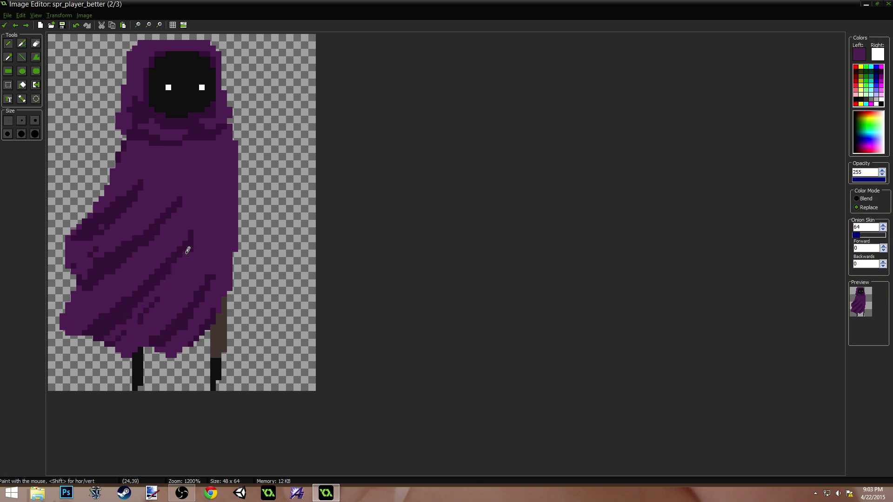
mouse_move(147, 308)
left_mouse_down()
mouse_move(117, 339)
mouse_move(198, 284)
mouse_move(213, 260)
left_mouse_up()
Paint a broader dark fold at the cloak's lower right in frame 2 and trim the hem above the left leg
left_click(161, 333, "ctrl")
mouse_move(174, 316)
left_mouse_down()
mouse_move(122, 349)
mouse_move(114, 345)
mouse_move(158, 353)
left_mouse_up()
left_click(131, 360, "ctrl")
left_click(193, 336, "ctrl")
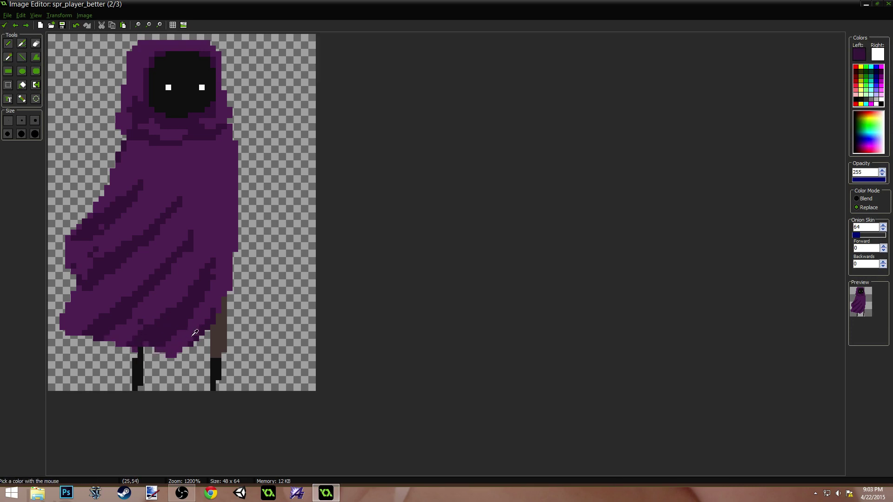
Cut back the lower right fold with purple and redraw it as a narrower dark diagonal running down to the hem
left_click(178, 335, "ctrl")
mouse_move(173, 339)
left_mouse_down()
mouse_move(163, 344)
mouse_move(174, 322)
left_mouse_up()
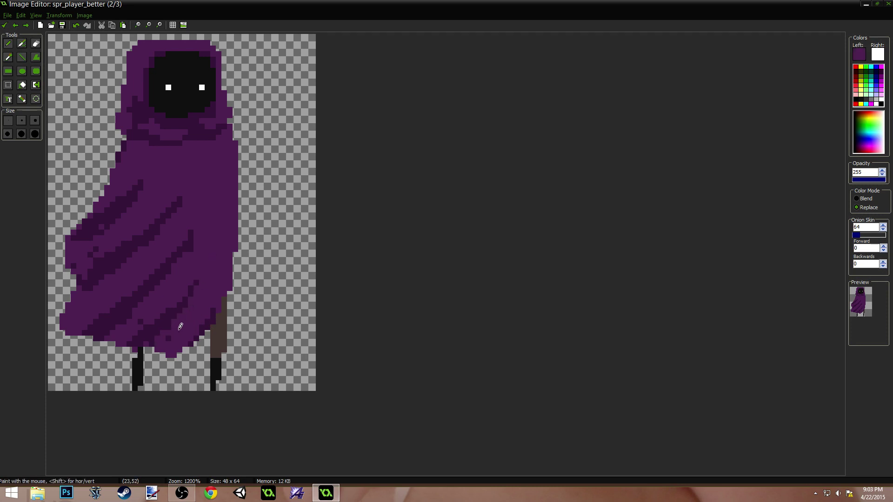
left_click(158, 325, "ctrl")
left_click_drag(126, 339, 194, 274)
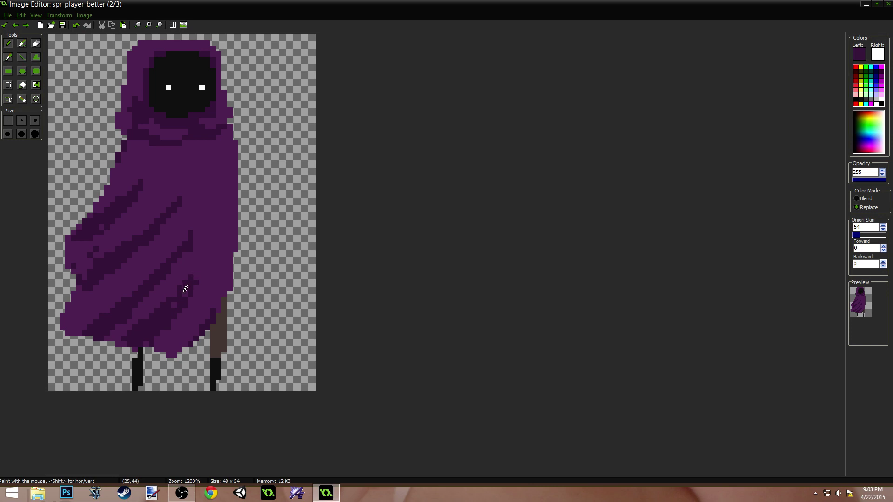
Shade the hem's lower right corner dark, notch the hem of frame 2 with transparency, and compare the result with the neighbouring frame
mouse_move(205, 325)
left_mouse_down()
mouse_move(186, 340)
mouse_move(212, 307)
mouse_move(194, 327)
left_mouse_up()
left_click(168, 359, "ctrl")
mouse_move(169, 356)
left_mouse_down()
mouse_move(161, 343)
mouse_move(89, 330)
left_mouse_up()
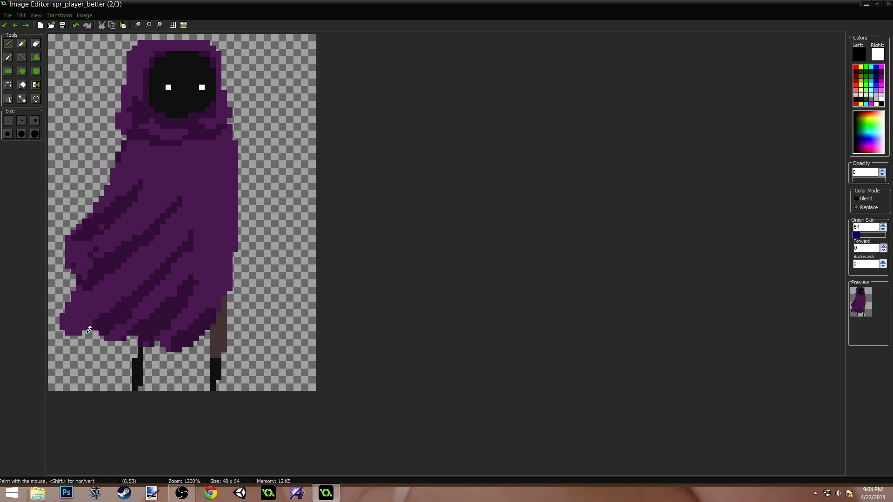
key("Left")
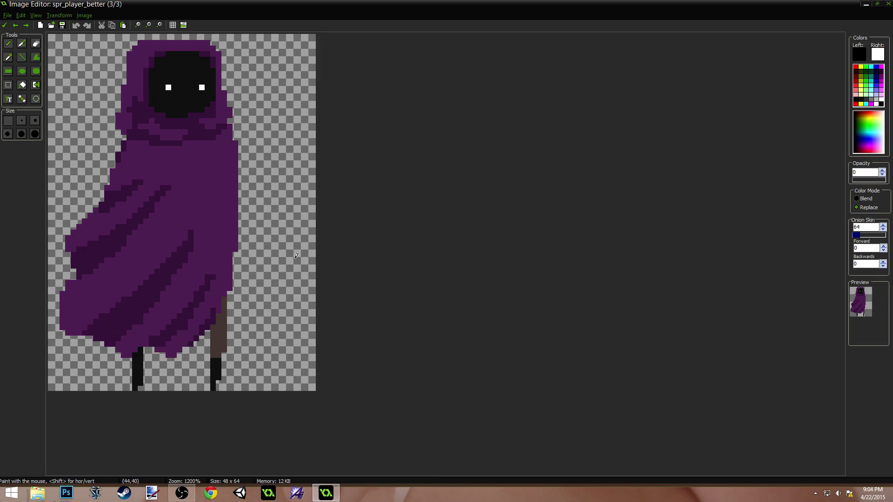
key("Right")
key("Left")
key("Right")
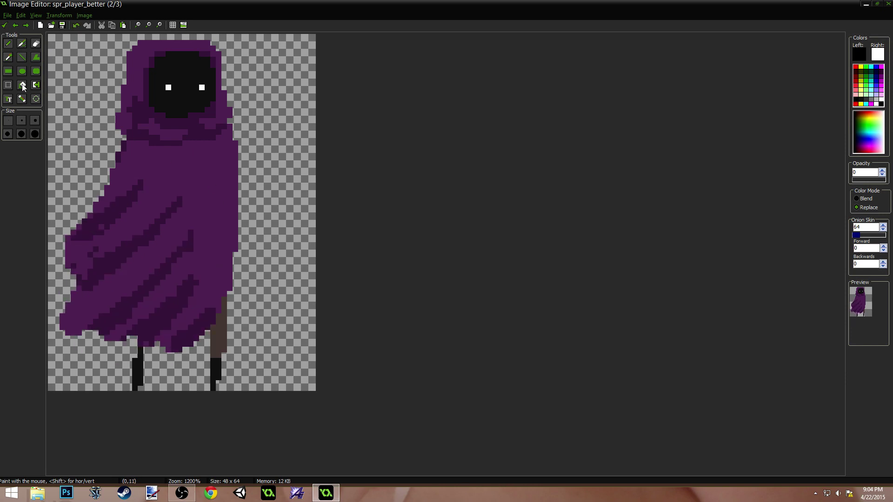
Accept the image edits and set the sprite's preview speed to 6
left_click(4, 25)
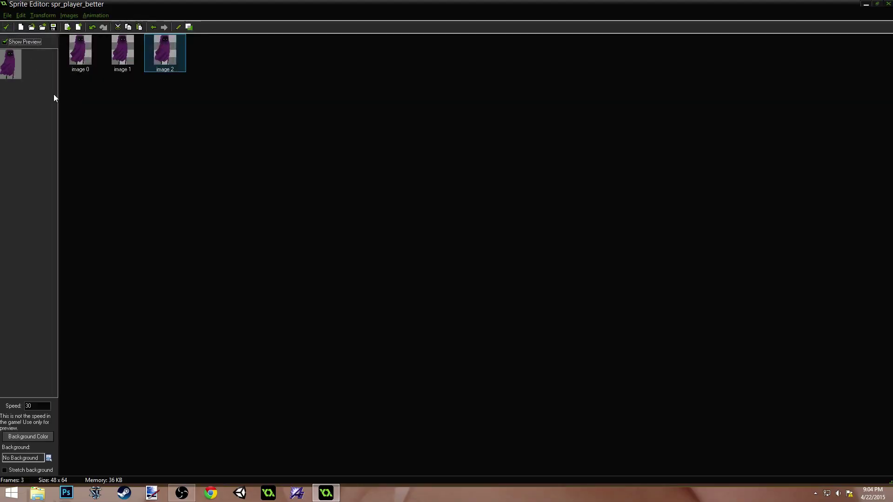
double_click(29, 406)
type("6")
Examine the cloak in all three frames at 400% and 1000% zoom, ending back at the sprite's frame overview
double_click(185, 59)
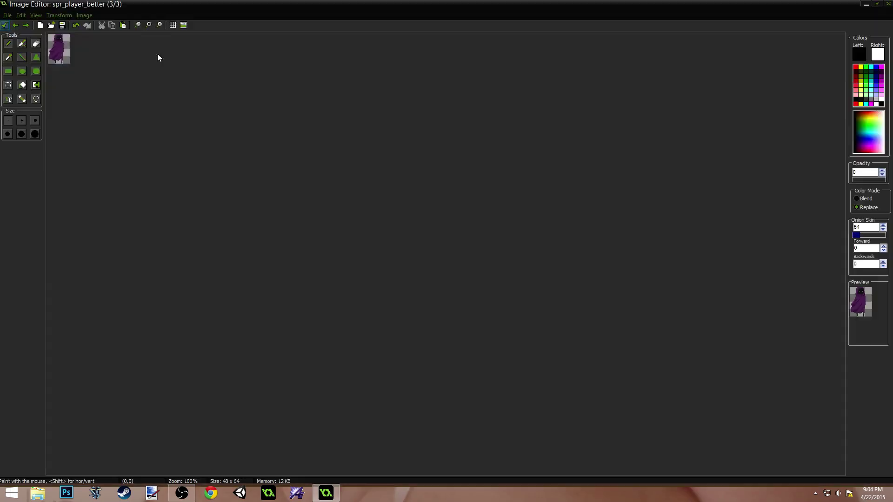
scroll(247, 183, "up", 3)
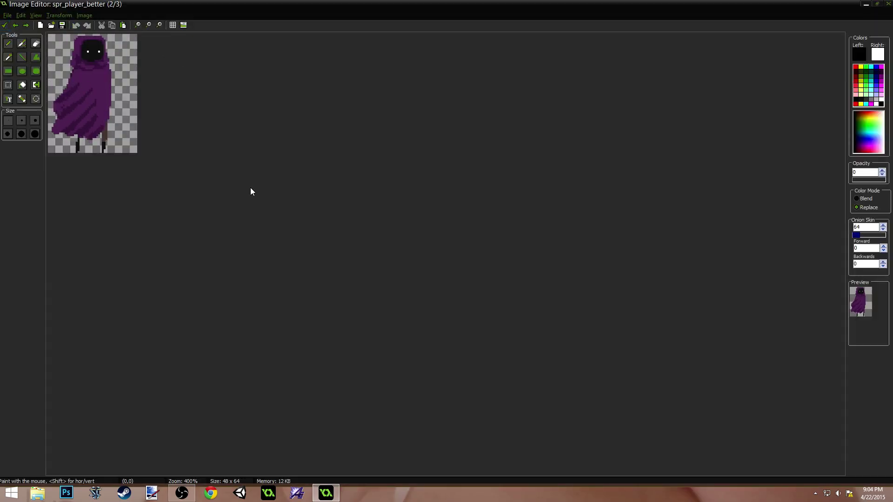
key("Left")
key("Right")
key("Left")
key("Left")
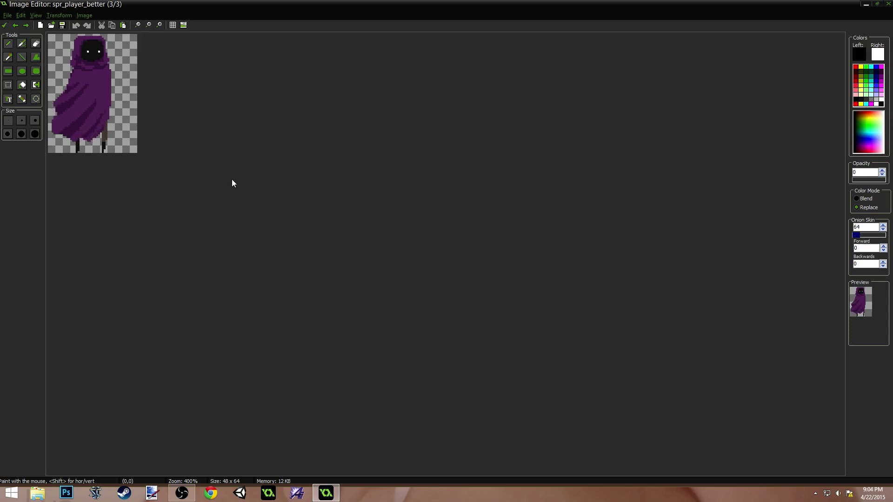
key("Right")
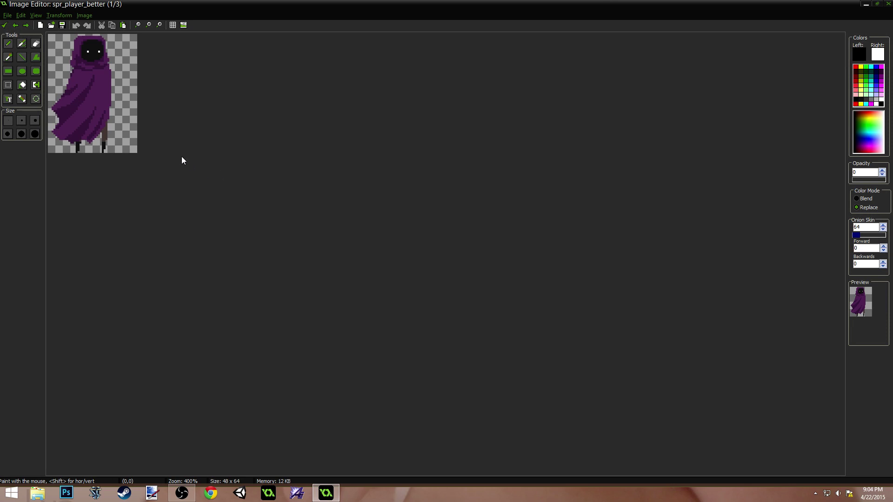
scroll(100, 122, "up", 5, "ctrl")
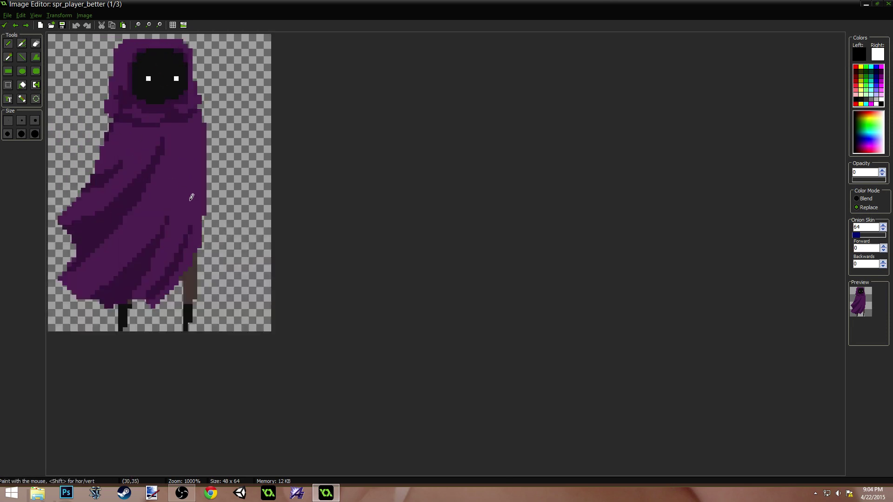
key("Right")
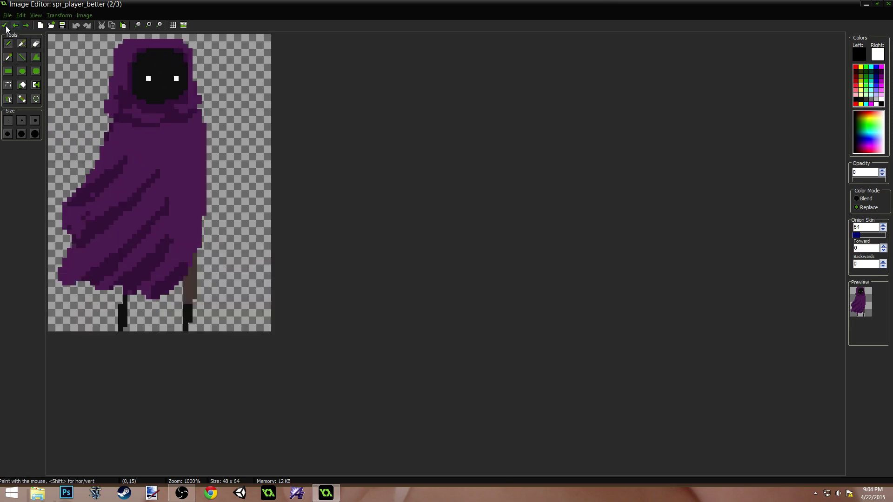
key("Right")
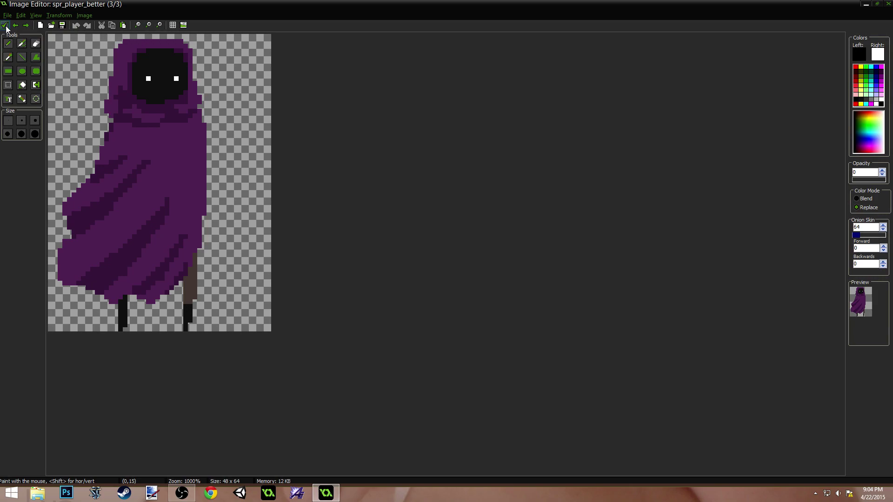
left_click(6, 26)
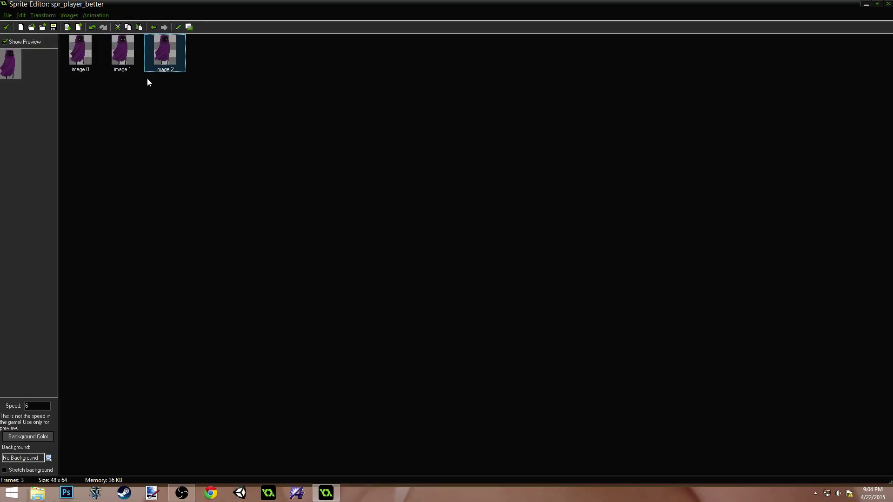
Open the second frame of the reordered sequence at 1000% zoom and compare its cloak with frame 1
double_click(119, 58)
scroll(165, 186, "up", 4)
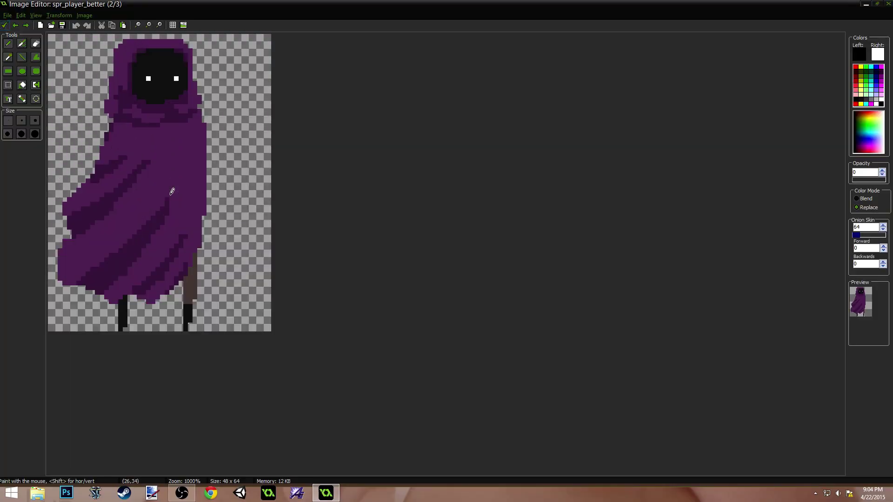
key("Left")
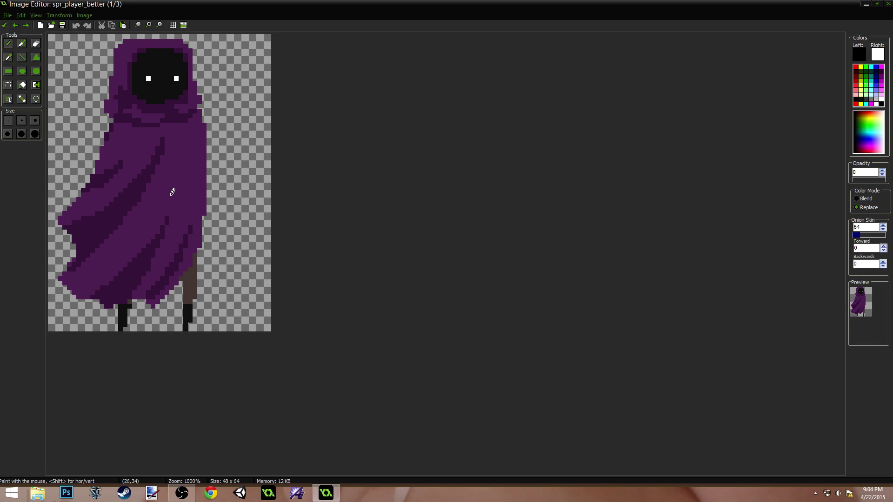
key("Right")
key("Left")
key("Right")
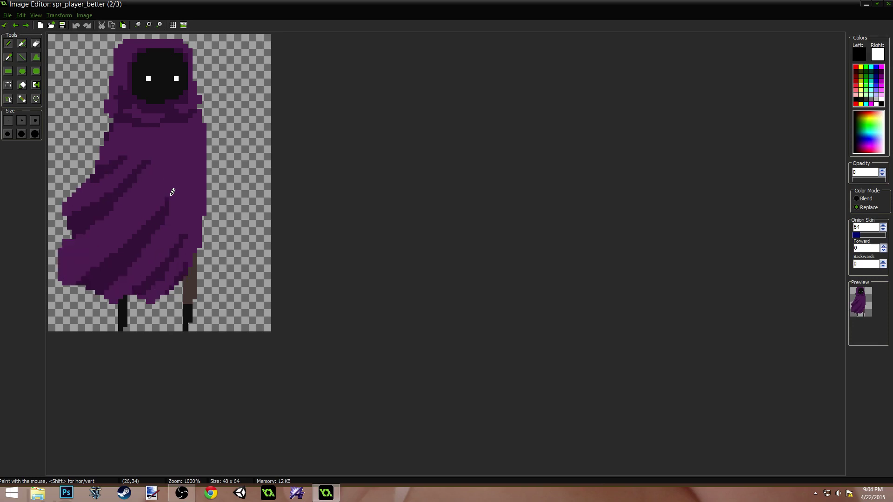
Paint over the upper end of frame 2's middle fold with the cloak's lighter purple
left_click(148, 156, "ctrl")
left_click_drag(148, 156, 156, 156)
left_click(152, 165, "ctrl")
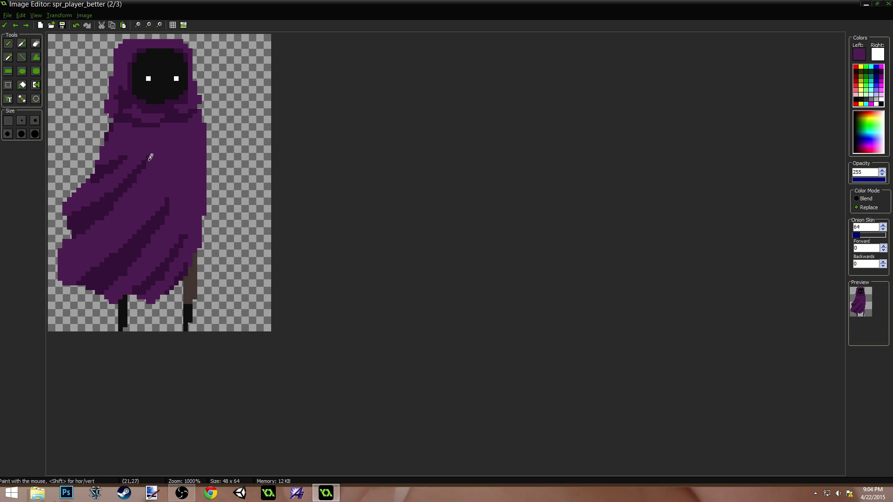
Shorten frame 3's upper left fold with the lighter purple and tidy the dark folds near the cloak's left edge
key("Right")
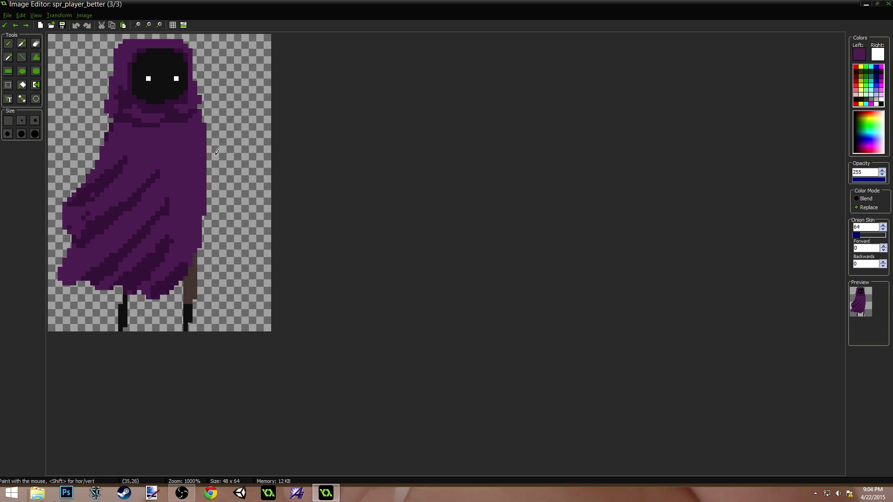
key("Left")
key("Right")
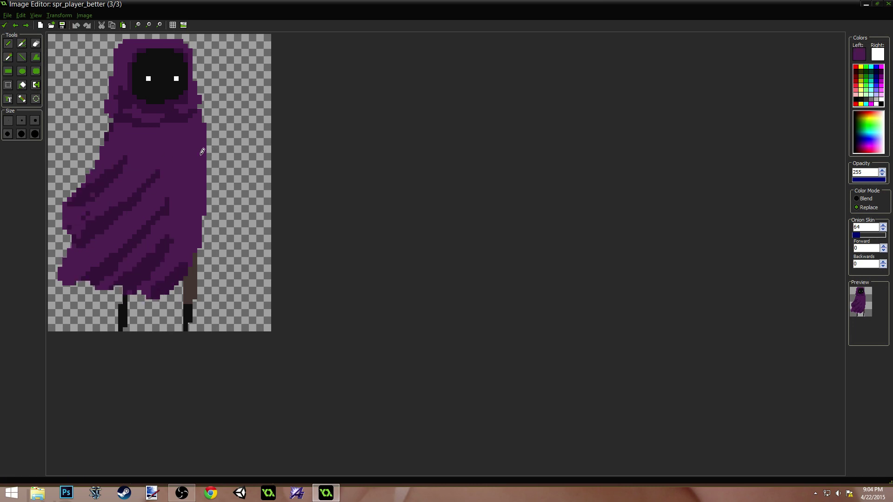
left_click_drag(131, 152, 102, 171)
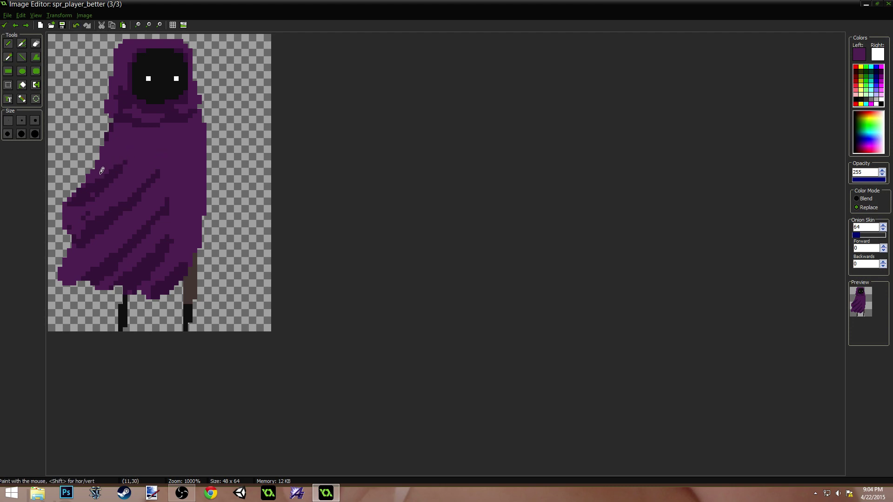
left_click(95, 189, "ctrl")
left_click(105, 203, "ctrl")
left_click(77, 233, "ctrl")
Compare the reshaped folds across all three frames, ending on frame 3
key("Right")
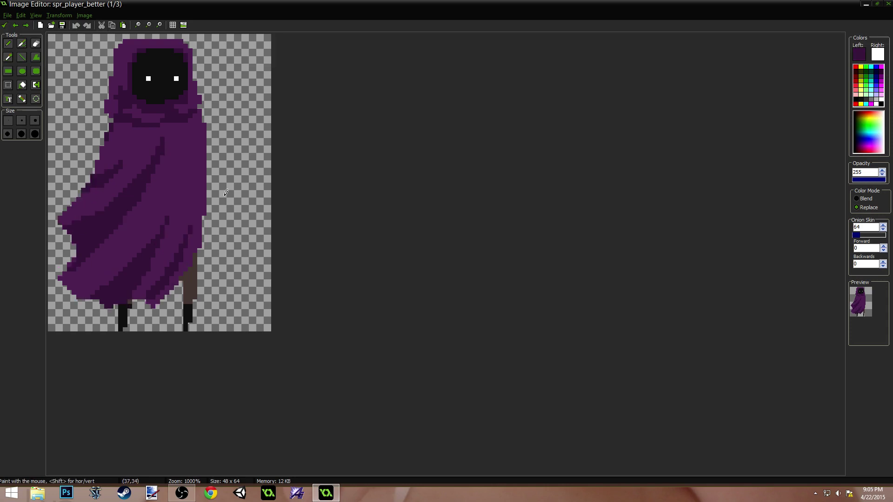
key("Right")
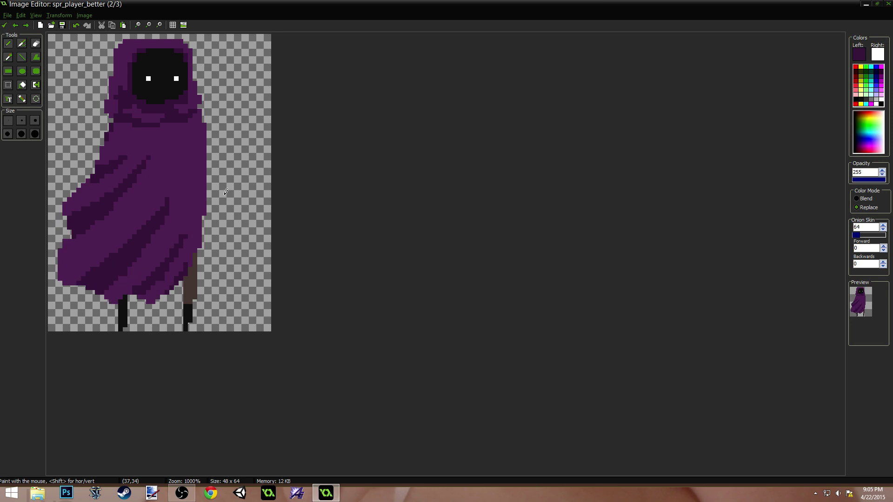
key("Right")
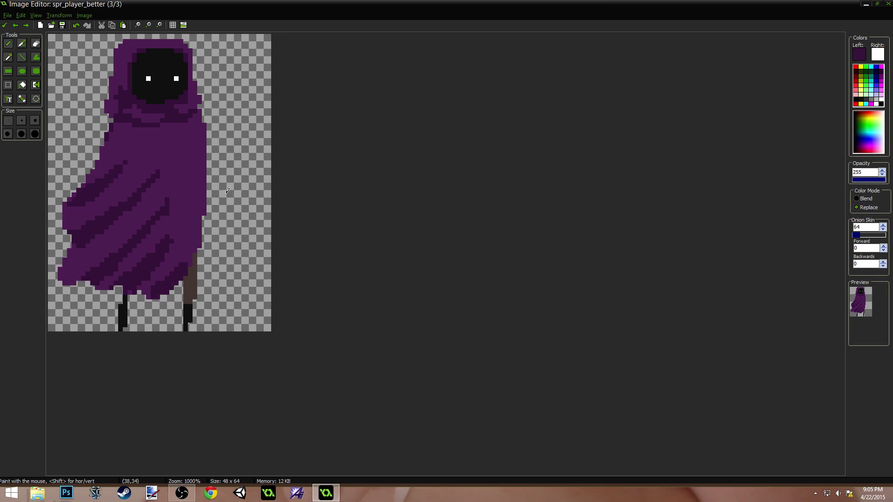
key("Right")
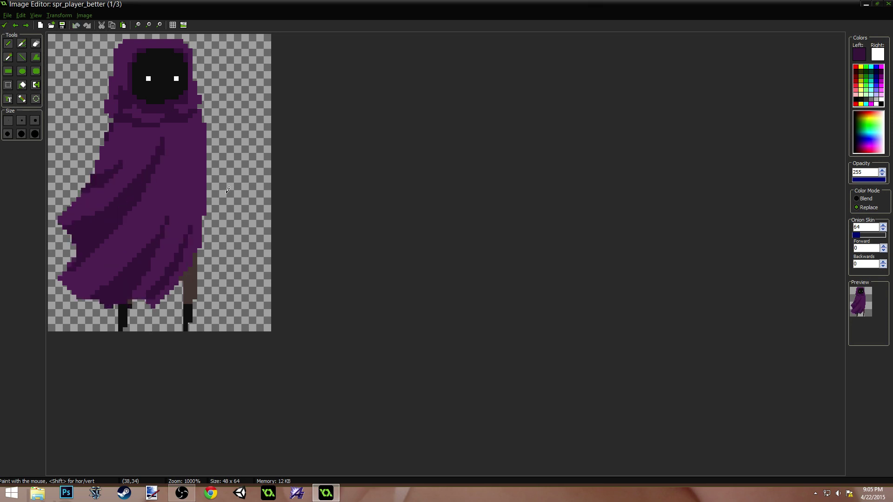
key("Right")
key("Left")
key("Right")
key("Right")
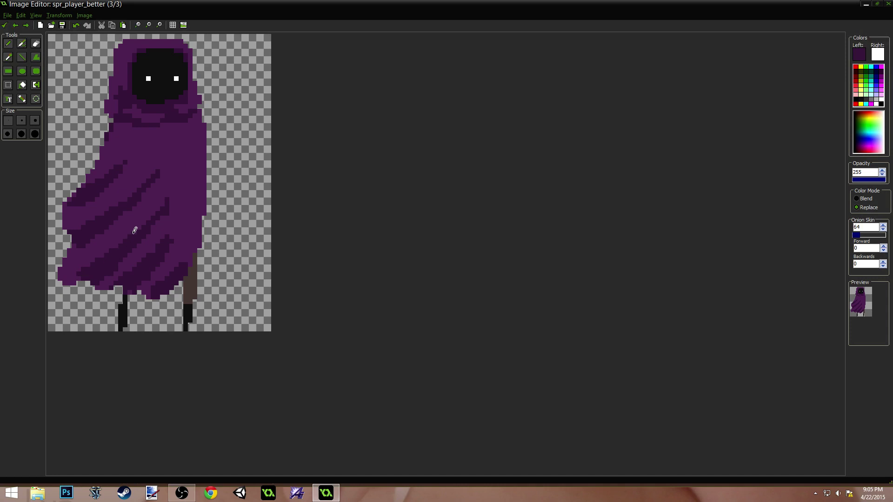
Cut back the lower left corner of frame 3's hem with transparency and compare it with frame 2
left_click(75, 289, "ctrl")
left_click_drag(78, 280, 60, 275)
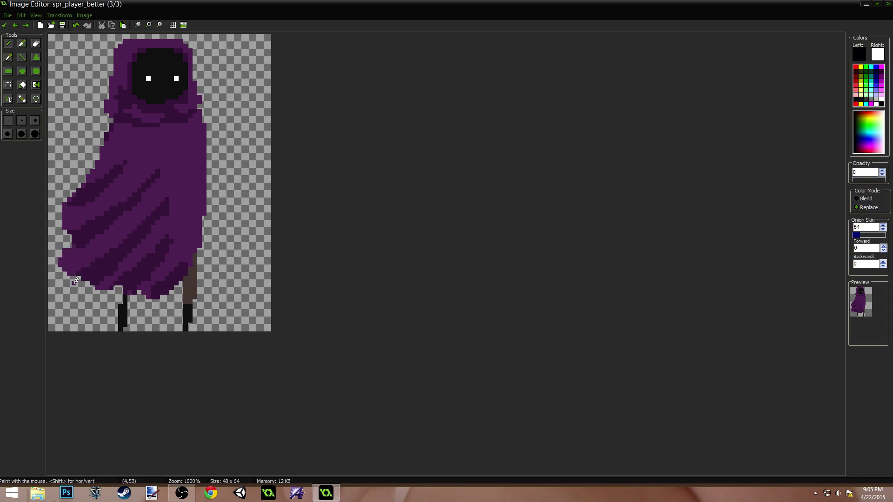
key("Left")
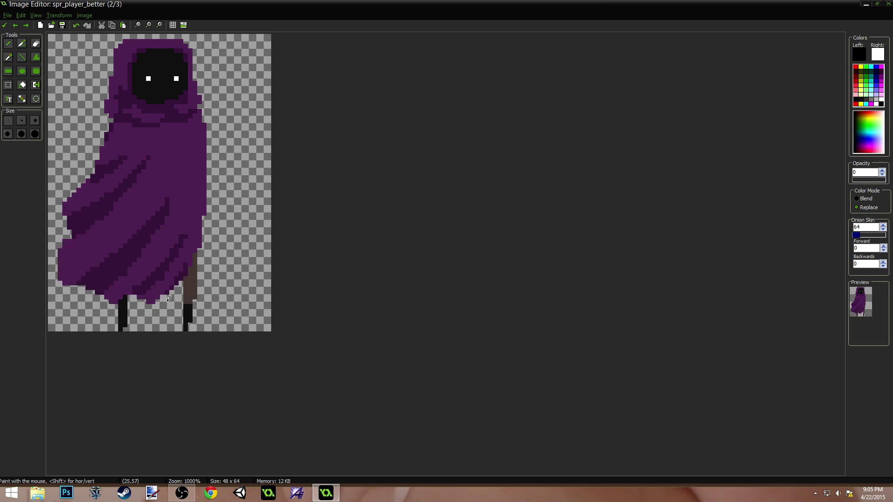
Cycle through the three frames to examine how the hem moves
key("Right")
key("Right")
key("Right")
key("Right")
key("Right")
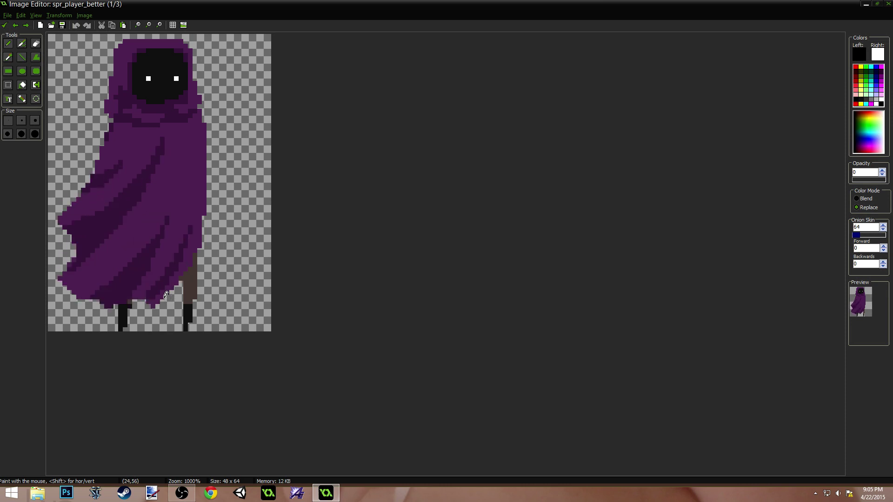
key("Right")
key("Right")
key("Right")
key("Right")
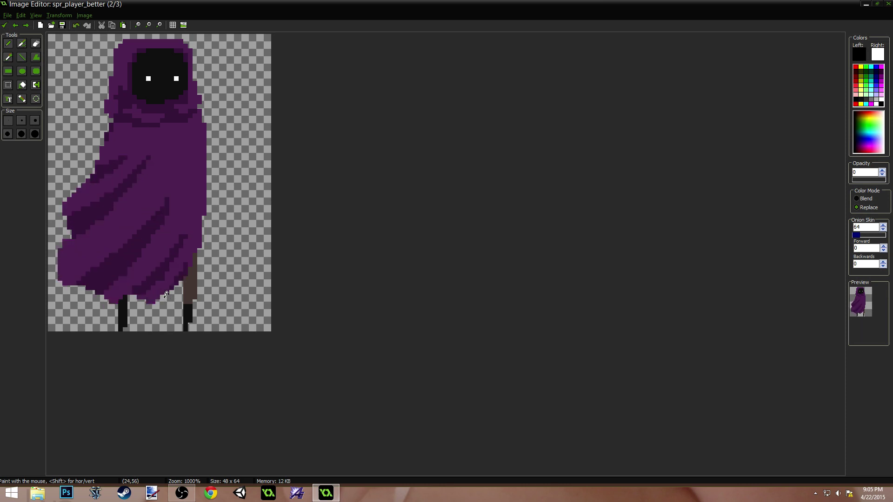
Rework the lower right hem of frame 3 with the cloak colour and erase its lowest edge to transparency
key("Right")
left_click(181, 254, "ctrl")
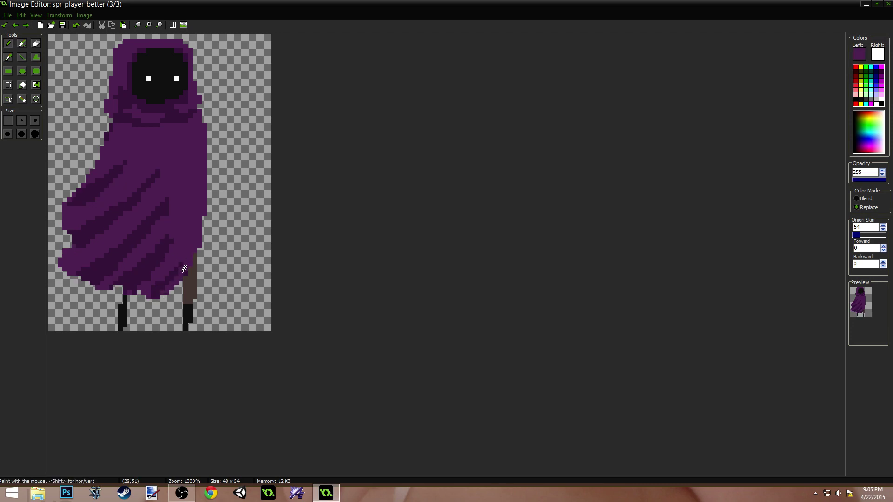
left_click(175, 294, "ctrl")
left_click_drag(168, 293, 148, 293)
left_click(139, 288, "ctrl")
left_click(144, 297, "ctrl")
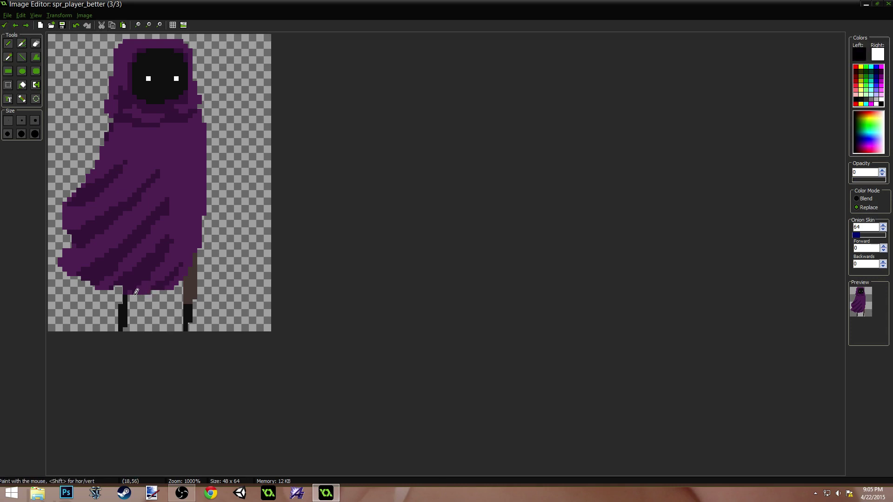
Extend frame 3's left leg upward in black and trim the hem's lower left edge with transparency
left_click(123, 307, "ctrl")
left_click_drag(123, 300, 124, 288)
left_click_drag(120, 288, 112, 286)
left_click(111, 291, "ctrl")
mouse_move(100, 290)
left_mouse_down()
mouse_move(59, 263)
mouse_move(64, 248)
left_mouse_up()
Widen frame 3's left cloak edge, using dark purple in the notch and lighter purple on the bulge above it
left_click(77, 238, "ctrl")
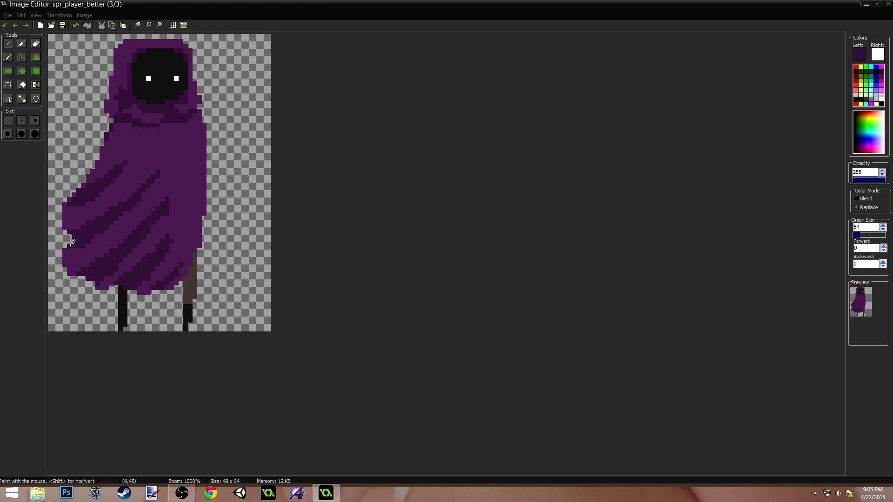
left_click(65, 218, "ctrl")
left_click_drag(64, 218, 60, 207)
Step back and forth between the frames to examine the cloak's left outline in motion
key("Right")
key("Right")
key("Right")
key("Right")
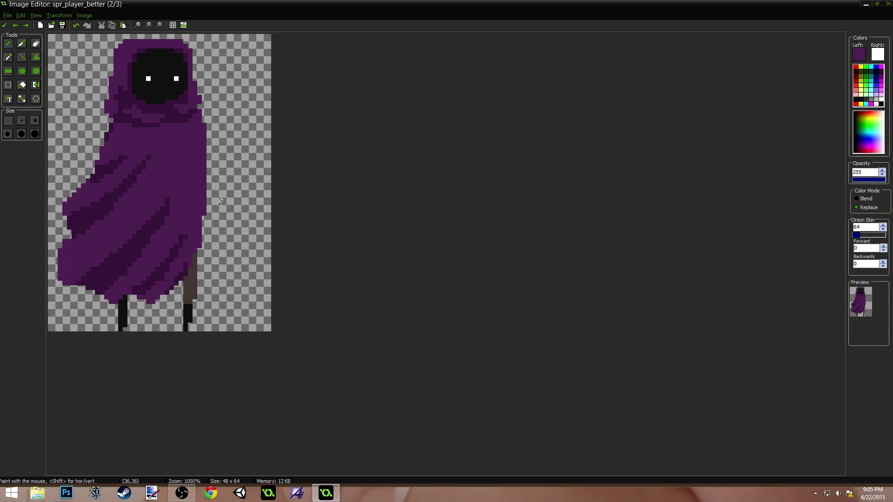
key("Right")
key("Right")
key("Left")
key("Right")
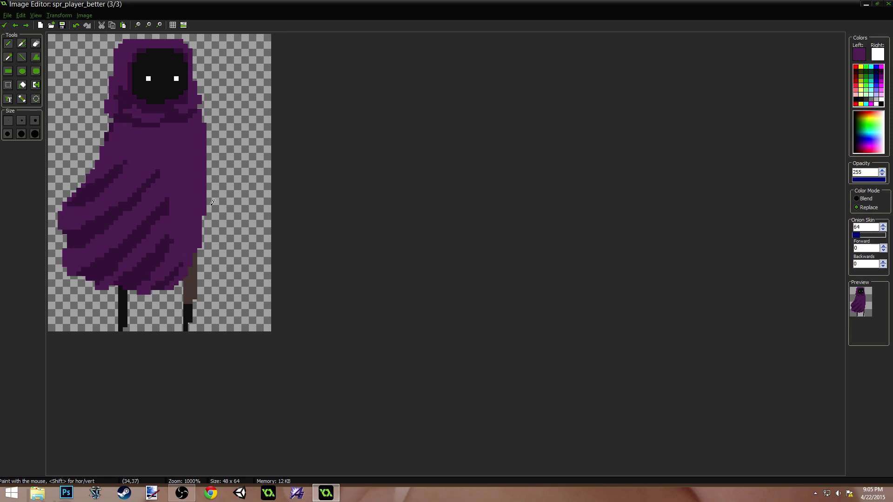
key("Right")
key("Left")
key("Right")
key("Left")
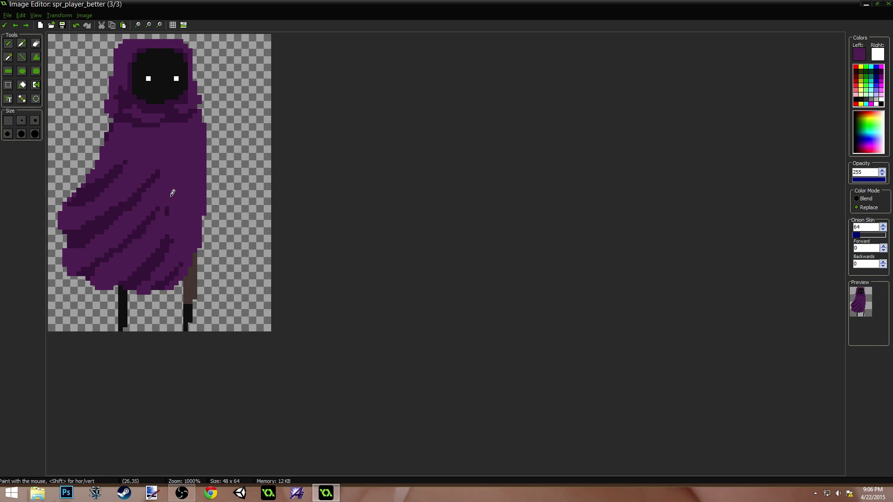
Draw a dark diagonal fold in frame 3's lower left cloak and erase the outer hem beside it
left_click(136, 233, "ctrl")
left_click_drag(79, 267, 116, 236)
left_click(83, 282, "ctrl")
left_click_drag(83, 279, 60, 248)
left_click(74, 274)
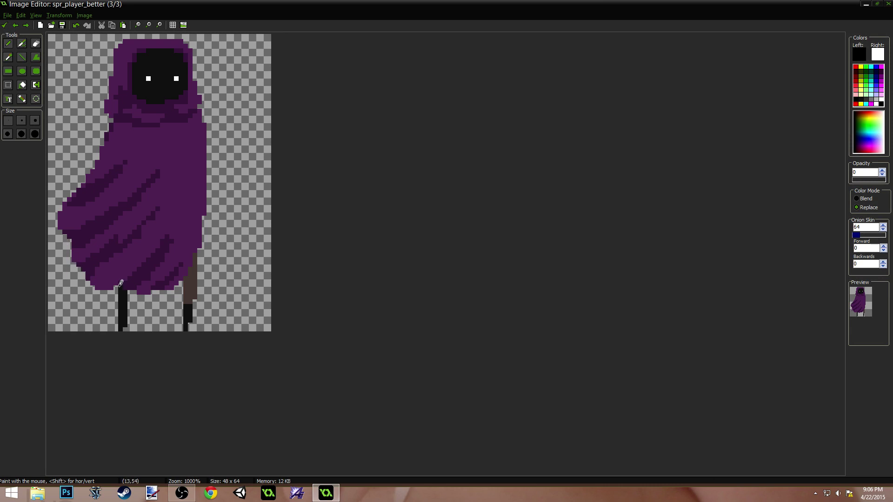
Compare the frames and rebuild frame 3's lower left hem with lighter purple and dark fold shading
key("Right")
key("Right")
key("Right")
key("Left")
key("Right")
key("Left")
key("Right")
left_click(120, 269, "alt")
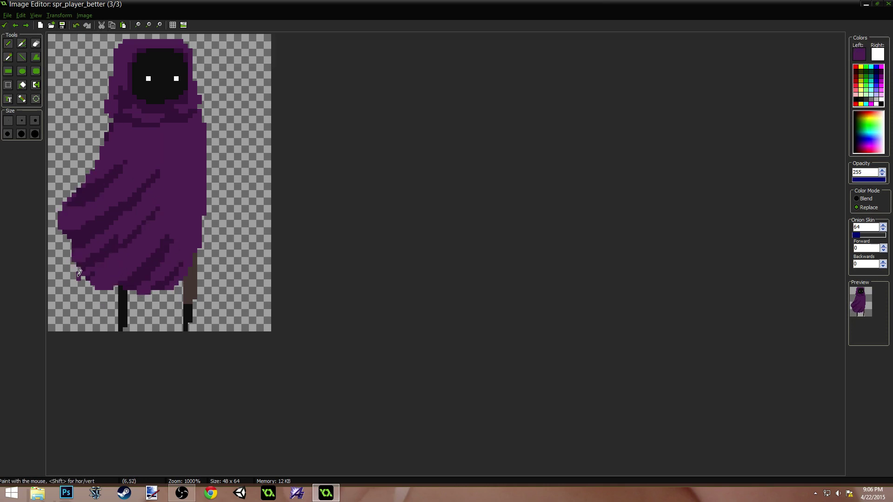
mouse_move(79, 273)
left_mouse_down()
mouse_move(98, 281)
mouse_move(95, 270)
mouse_move(104, 285)
mouse_move(86, 283)
mouse_move(127, 278)
left_mouse_up()
left_click(126, 281, "alt")
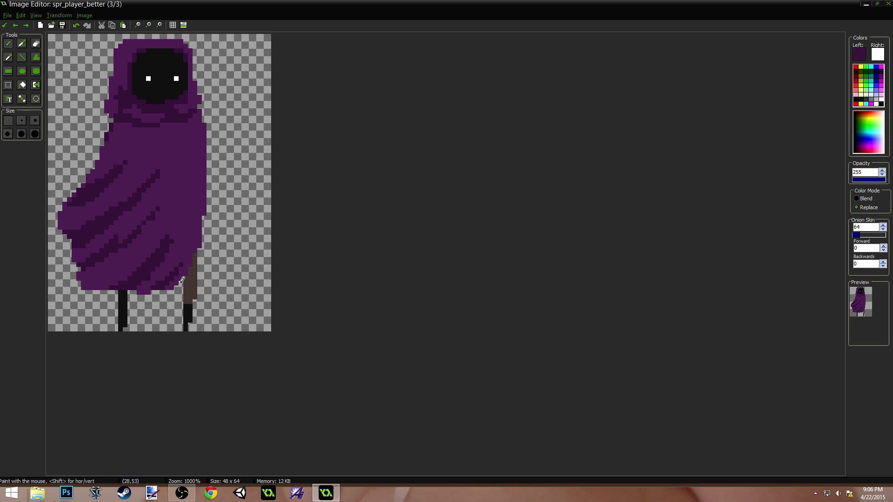
Cycle through the frames to check the rebuilt lower left hem
key("Right")
key("Right")
key("Right")
key("Right")
key("Right")
key("Right")
key("Right")
key("Right")
key("Right")
Trim the left edge of frame 3's lower cloak with transparency
left_click(73, 244, "alt")
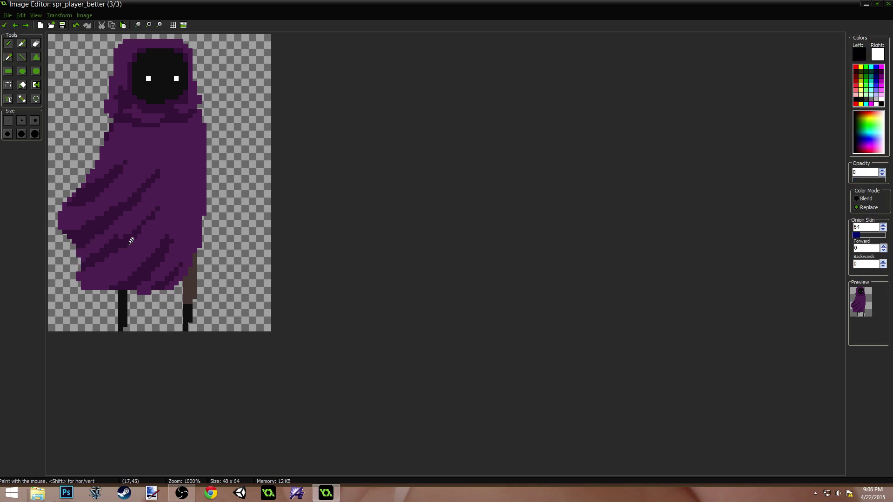
key("ctrl+z")
key("ctrl+z")
key("ctrl+z")
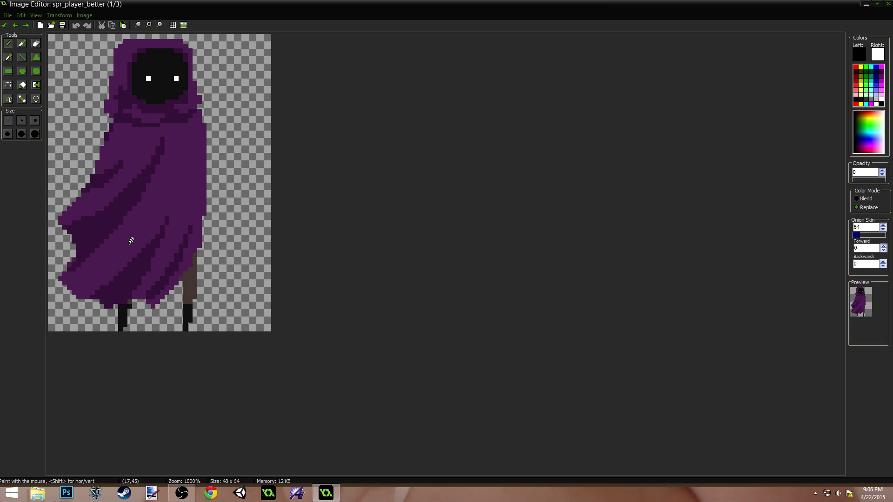
Flip through the three frames repeatedly to judge the cloak animation as a whole
key("Right")
key("Right")
key("Right")
key("Right")
key("Right")
key("Right")
key("Right")
key("Right")
key("Right")
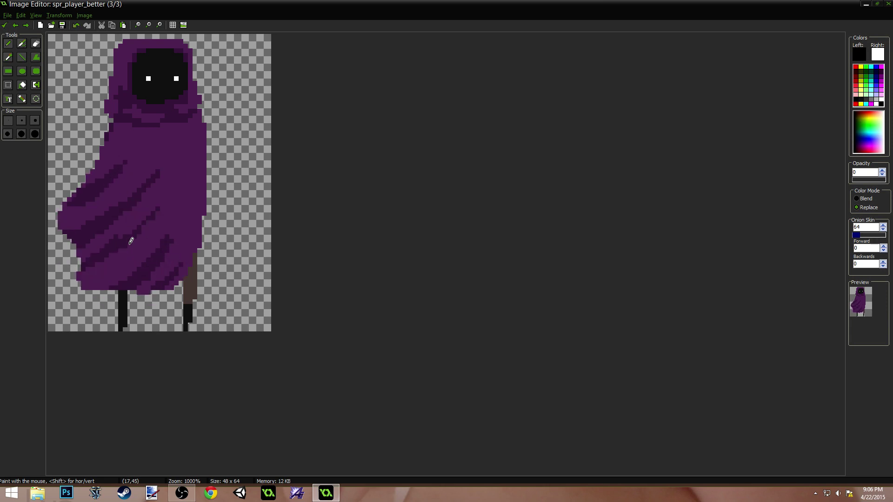
key("Right")
key("Right")
key("Right")
key("Right")
key("Right")
key("Right")
key("Right")
key("Right")
key("Right")
key("Right")
key("Right")
key("Right")
key("Right")
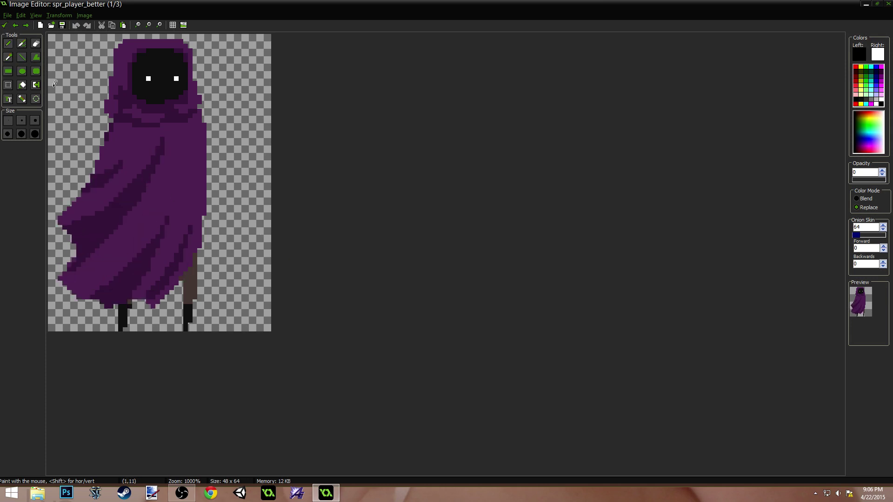
Accept the image edits and check the animated preview in the sprite's frame overview
left_click(5, 24)
left_click(274, 188)
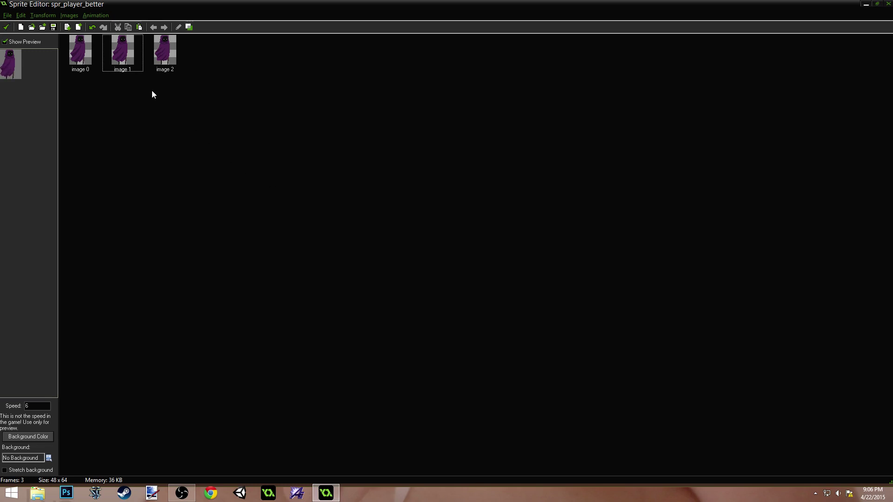
left_click(132, 71)
Open the third frame at 1200% zoom and touch up the lower left fold with dark purple
double_click(163, 52)
scroll(145, 179, "up", 2)
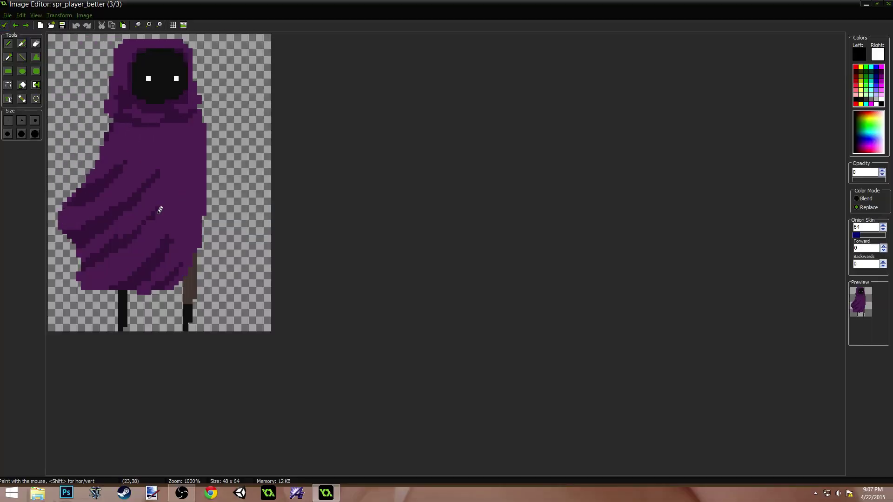
left_click(135, 276, "ctrl")
left_click(135, 274)
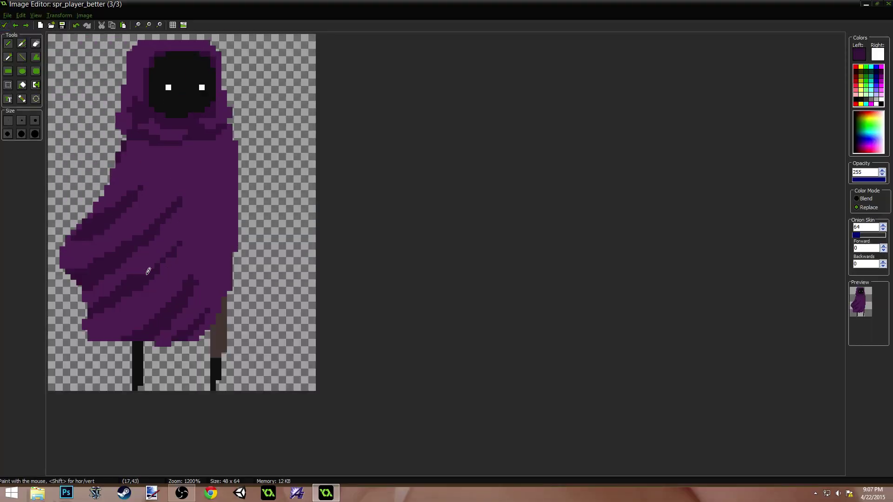
Refine the fold ends in frame 3 and remove the outer tip of the lower right fold with lighter purple
left_click(176, 252, "ctrl")
left_click(156, 256, "ctrl")
left_click(148, 201, "ctrl")
left_click(78, 231, "ctrl")
left_click(206, 285, "ctrl")
left_click(196, 281)
Compare the frames and paint over the tip of frame 2's lower right fold with lighter purple
key("Right")
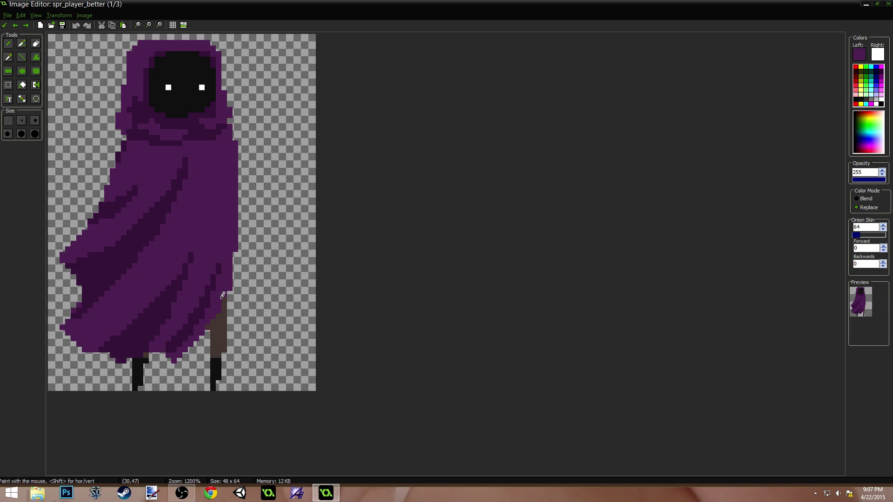
key("Right")
key("Right")
key("Right")
key("Right")
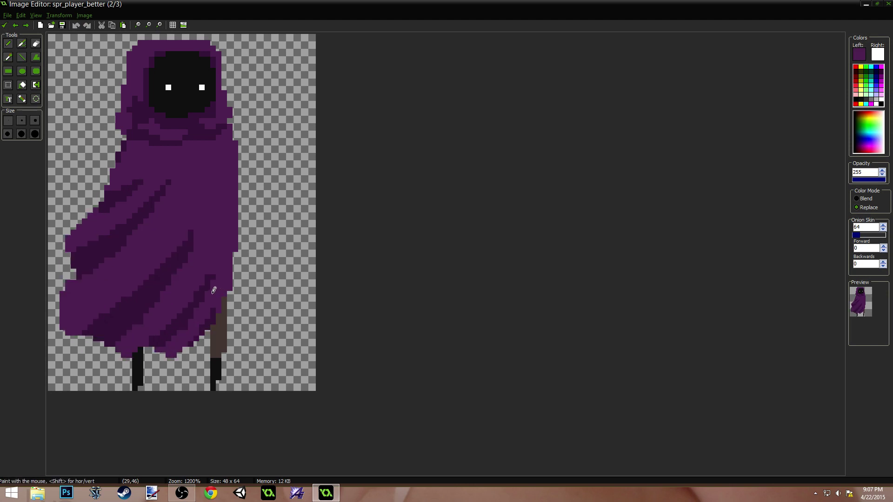
left_click(213, 287, "ctrl")
left_click(213, 277)
Cycle through the frames to check the refined fold tips
key("Right")
key("Right")
key("Right")
key("Right")
key("Right")
key("Right")
key("Right")
key("Right")
key("Right")
key("Right")
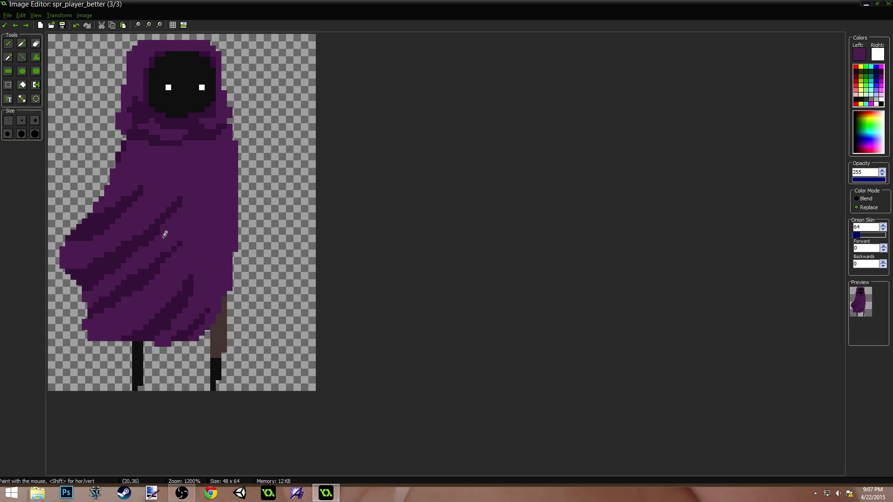
key("Right")
Extend frame 2's upper left cloak edge outward with light and dark purple, and compare it with the other frames
key("Right")
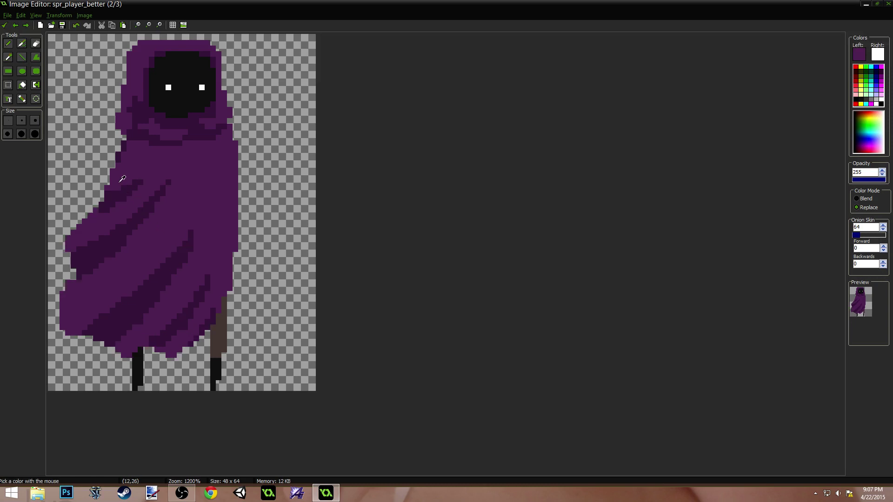
left_click(107, 178)
left_click(101, 188)
key("o")
left_click(106, 194)
left_click_drag(102, 192, 102, 196)
left_click(97, 202)
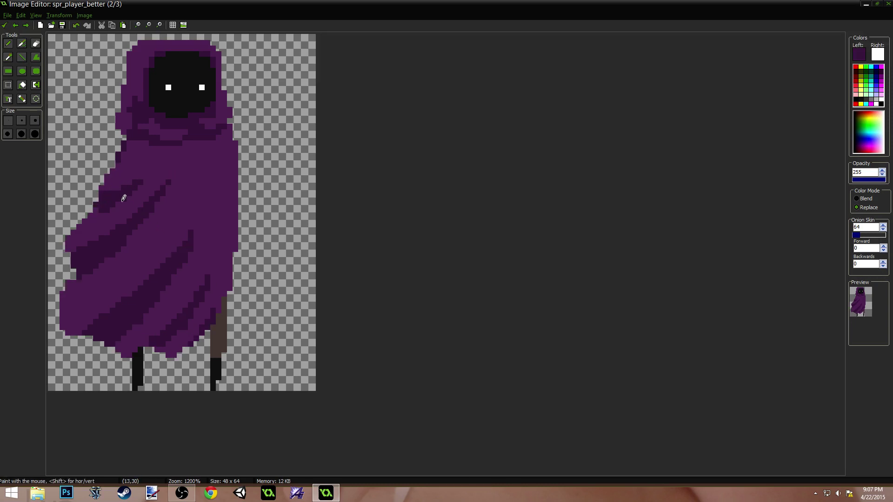
key("Right")
key("Right")
key("Right")
key("Right")
key("Right")
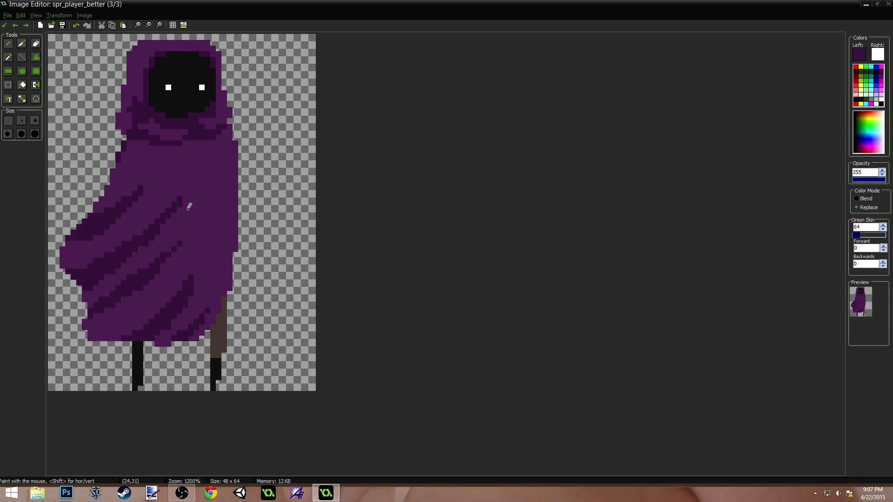
Compare the frames and trim the outermost pixels along frame 3's lower right cloak edge with transparency
key("Right")
key("Right")
key("Right")
key("Right")
key("Right")
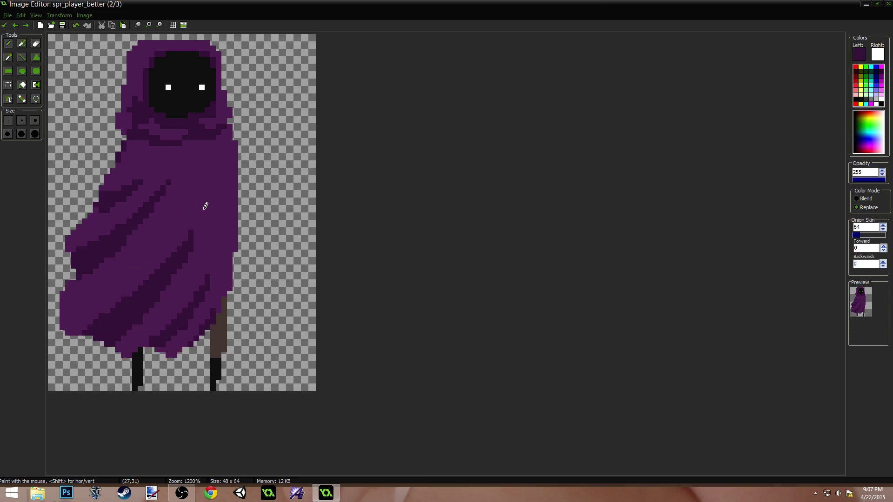
key("Right")
key("Right")
key("Right")
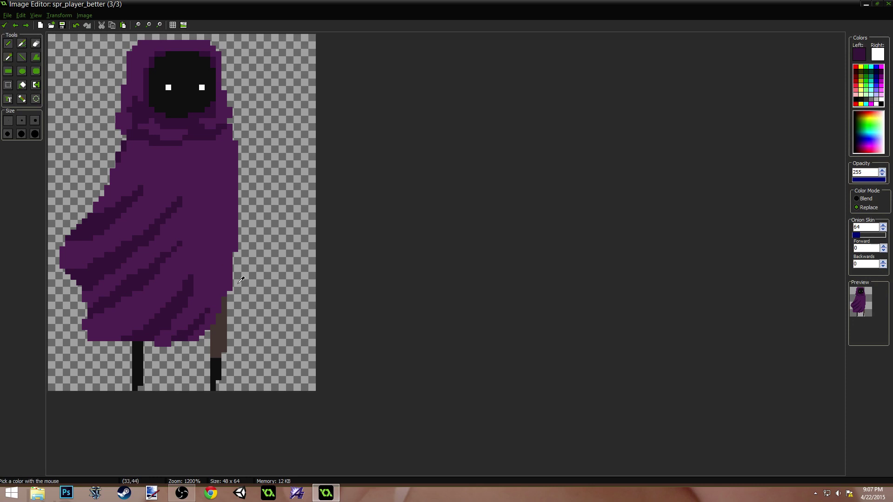
left_click(242, 288, "ctrl")
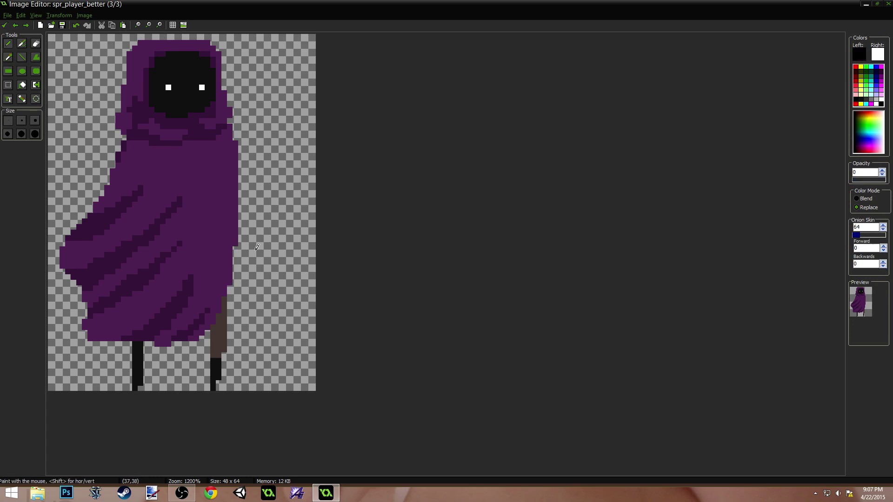
Cycle repeatedly through the three frames to check the motion of the right cloak edge
key("Right")
key("Right")
key("Right")
key("Right")
key("Right")
key("Right")
key("Right")
key("Right")
key("Right")
key("Right")
key("Right")
key("Right")
key("Right")
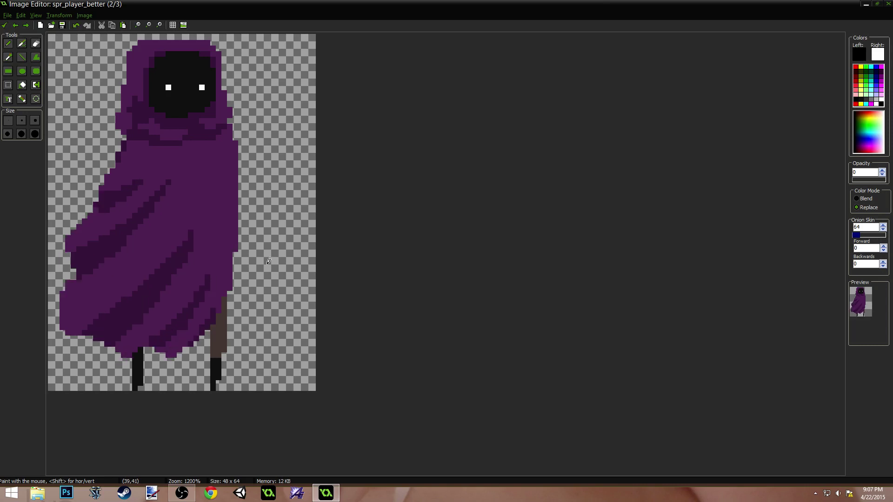
key("Right")
key("Right")
key("Right")
key("Right")
key("Right")
key("Right")
key("Right")
key("Right")
key("Right")
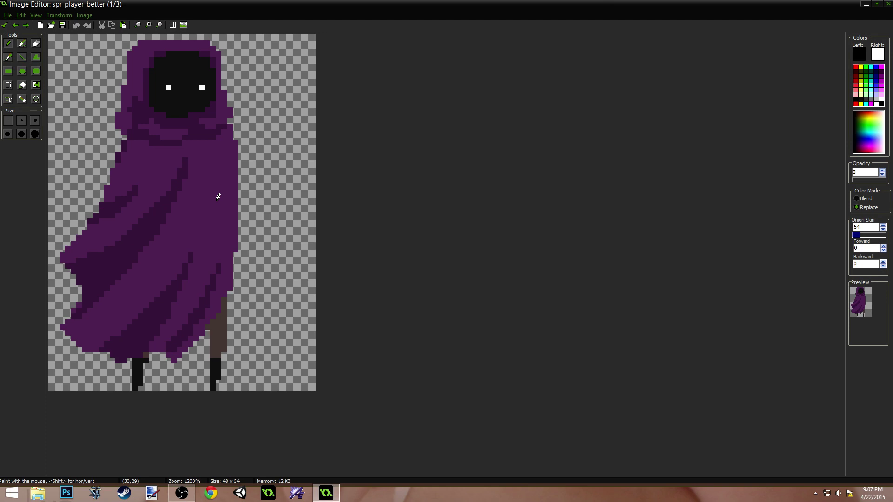
key("Right")
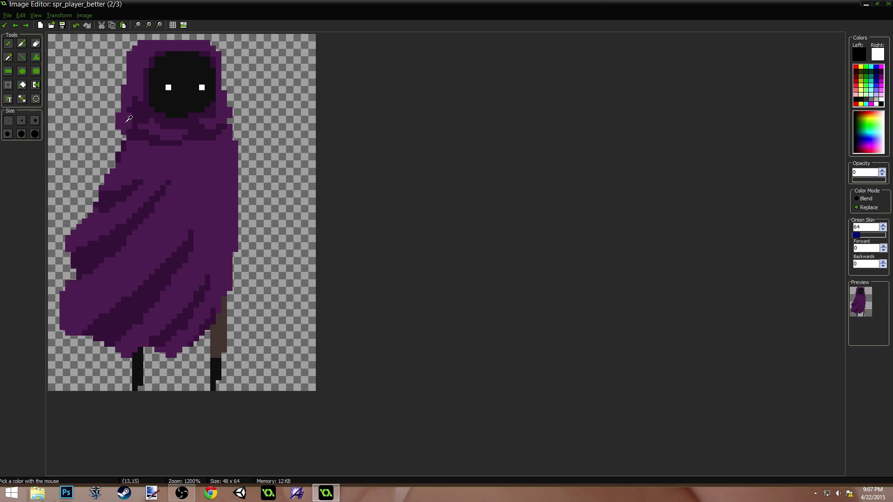
Repaint the collar folds beneath the face in frame 2 with purples sampled from the hood, and compare the frames
left_click(120, 125, "alt")
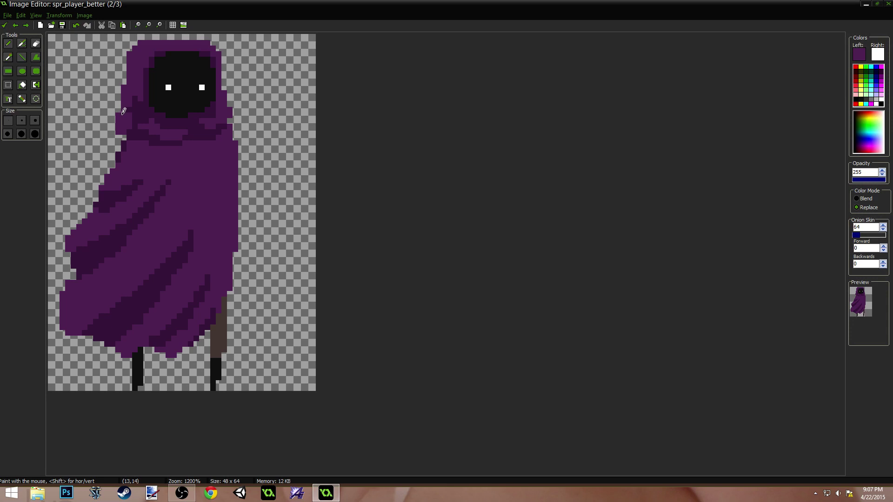
left_click(142, 122)
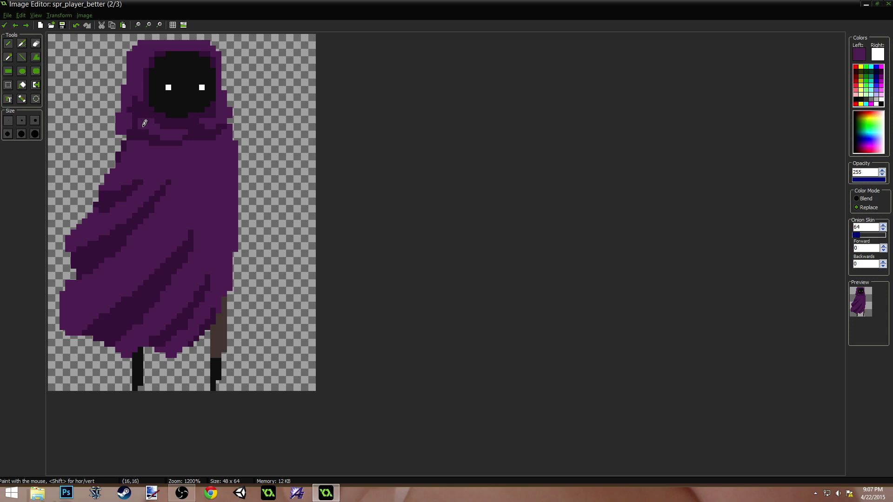
left_click(201, 125)
left_click_drag(201, 125, 215, 125)
left_click(226, 122, "alt")
key("Right")
key("Right")
key("Right")
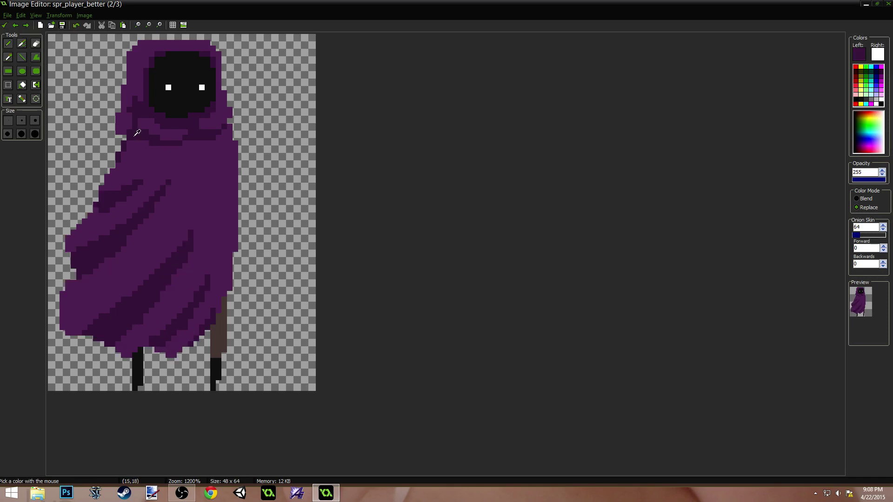
Retouch the left end of frame 2's collar and its edge below with sampled light and dark purple
left_click(123, 131, "alt")
left_click(124, 138)
left_click(135, 135, "alt")
left_click(125, 134)
Cycle through the frames to check how the collar shading moves
key("Right")
key("Right")
key("Right")
key("Right")
key("Right")
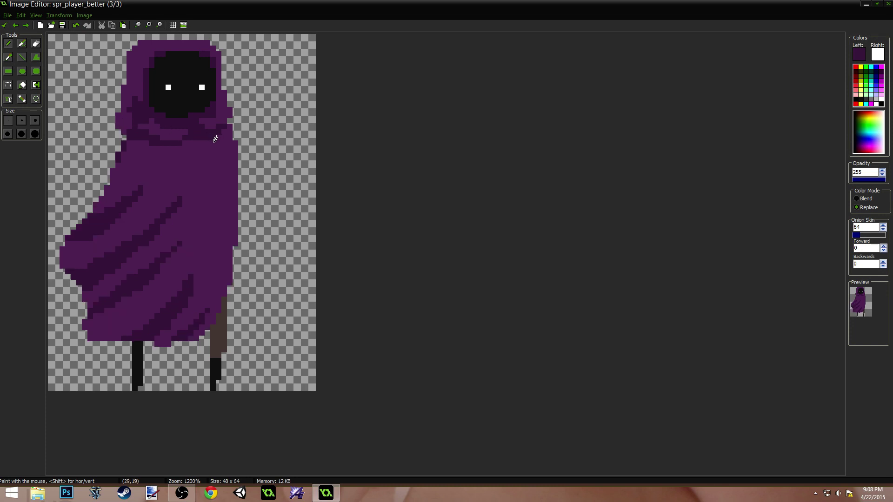
key("Right")
key("Right")
key("Right")
key("Right")
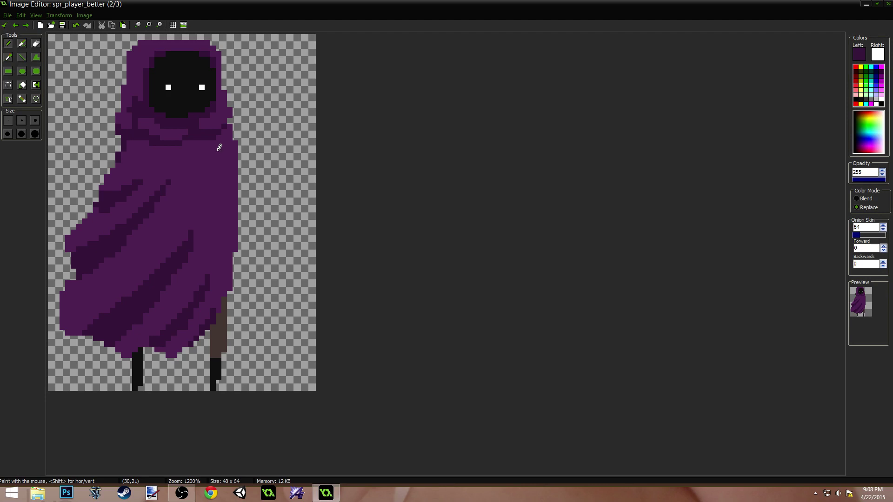
key("Right")
key("Right")
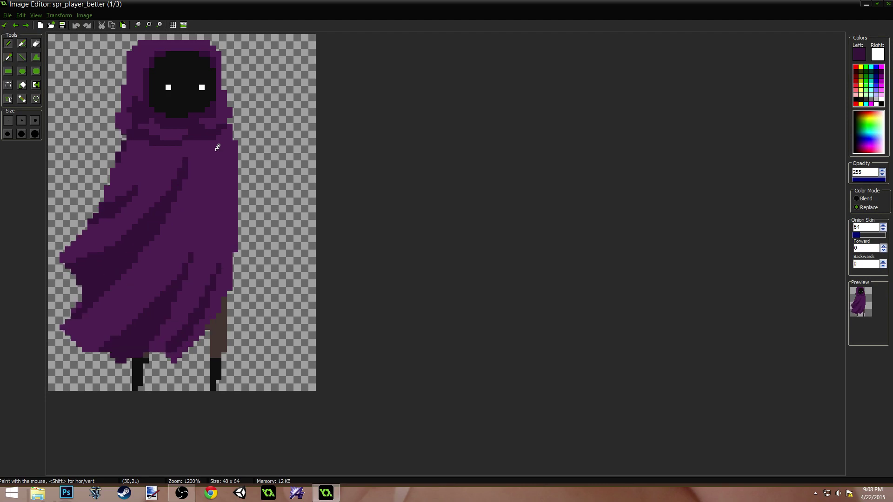
Thicken the dark fold across the lower collar in frame 3 and apply the edits to the sprite
key("Right")
key("Right")
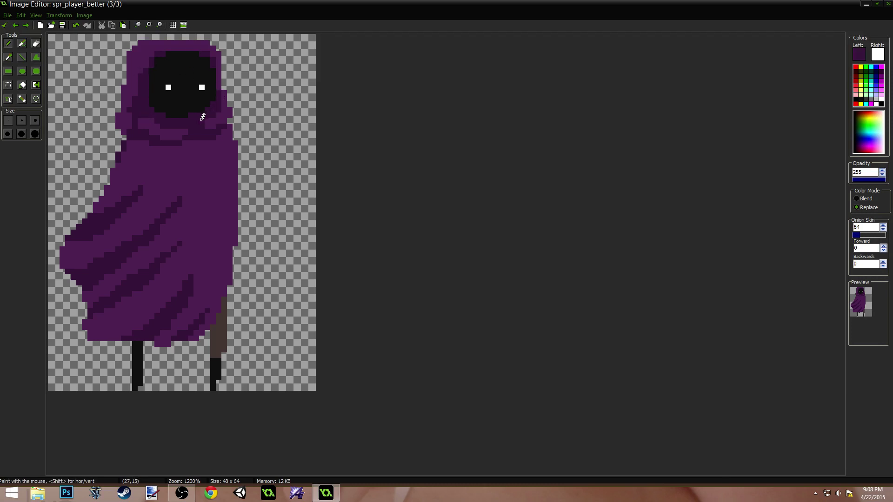
left_click_drag(181, 136, 157, 136)
left_click(4, 25)
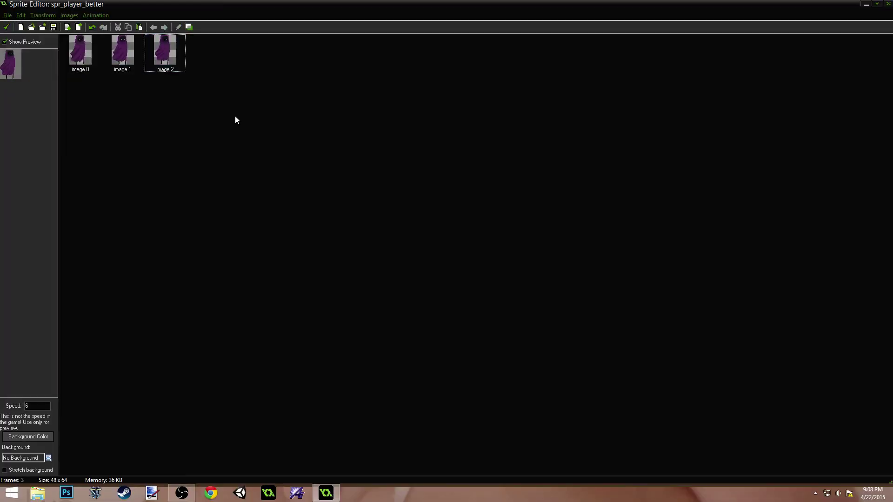
Reopen the frames for editing and darken the left end of the collar in frame 1
double_click(122, 55)
scroll(151, 151, "up", 1)
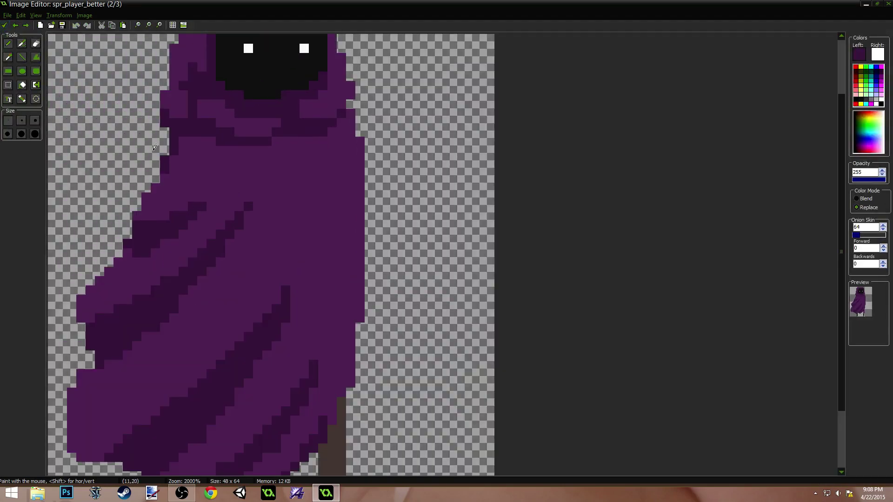
scroll(183, 143, "down", 2)
key("Left")
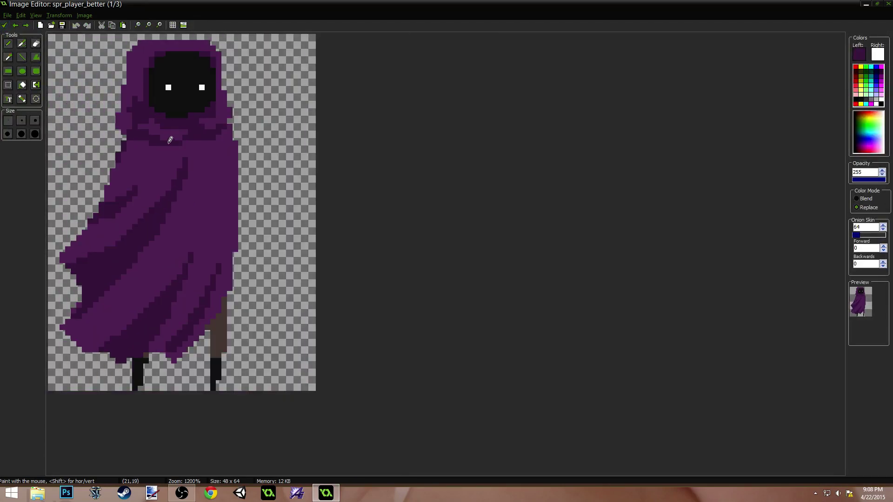
key("Right")
key("Left")
left_click(125, 136)
left_click(120, 131)
Cycle through the three frames to compare their collar shading
key("Right")
key("Right")
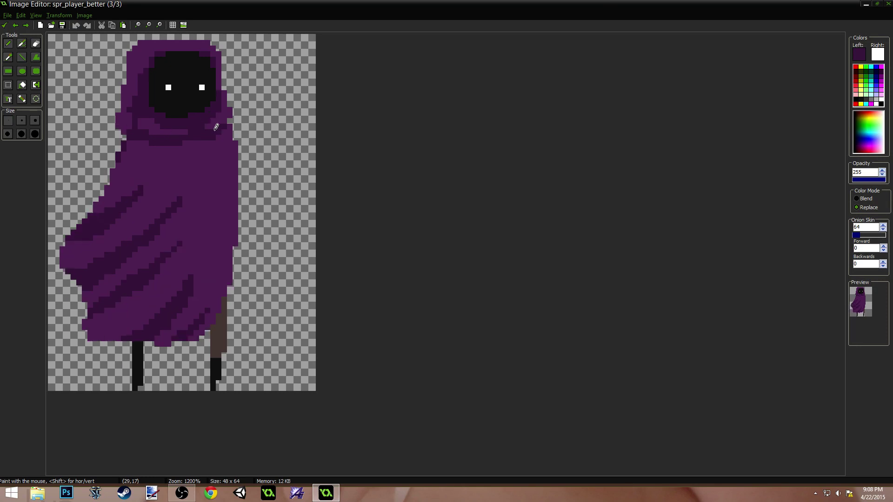
key("Right")
key("Right")
key("Right")
key("Right")
key("Right")
key("Right")
key("Right")
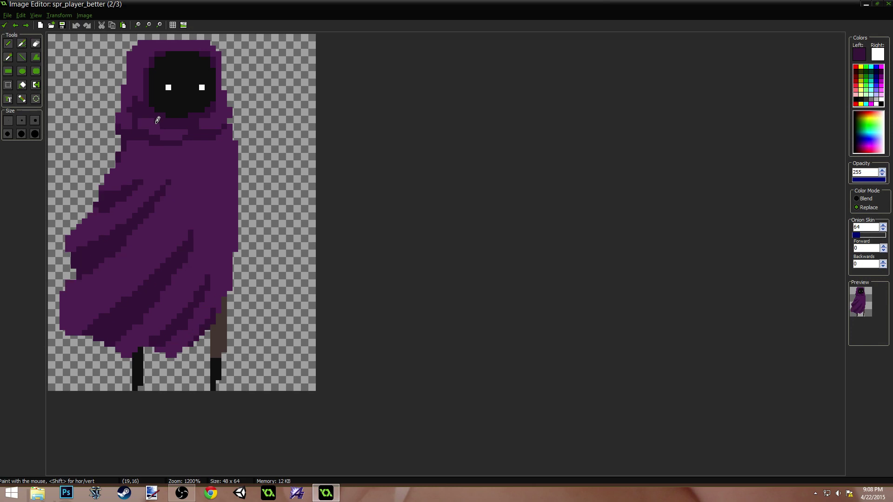
key("Right")
key("Right")
key("Right")
key("Right")
key("Right")
key("Right")
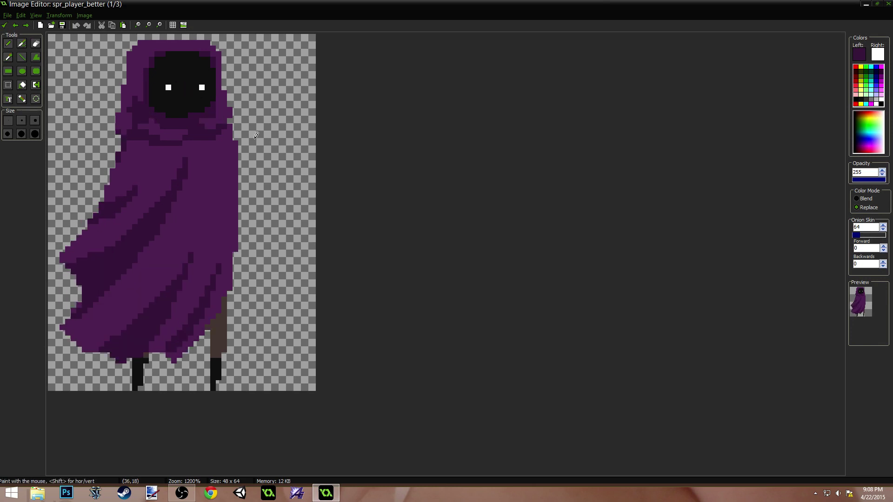
key("Right")
key("Right")
key("Right")
key("Right")
key("Left")
key("Right")
key("Right")
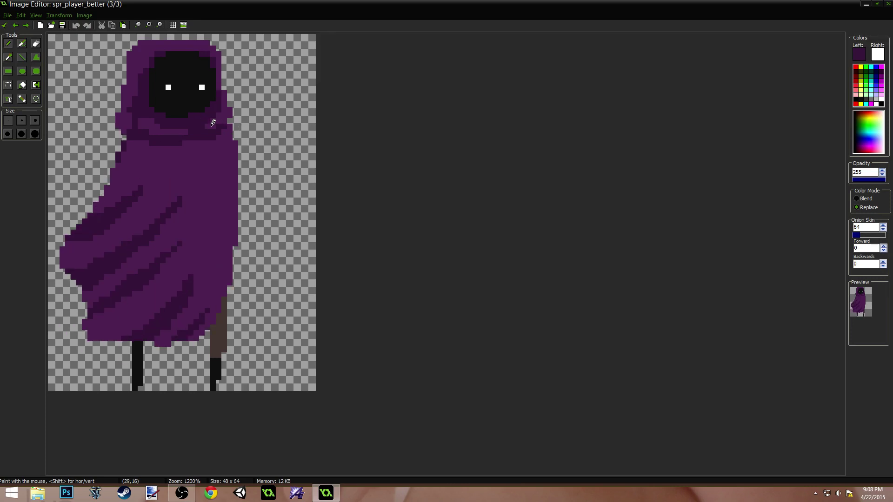
key("Right")
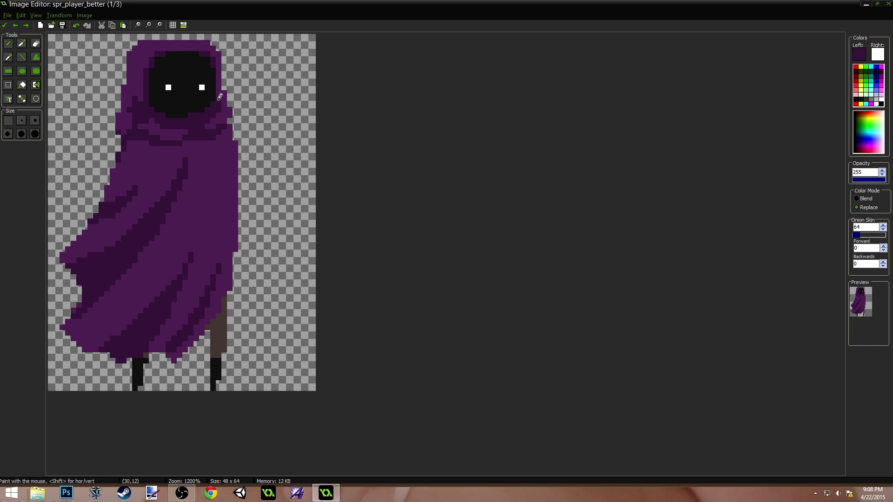
Flip through the frames repeatedly to check the collar's motion, and apply the edits to the sprite
key("Right")
key("Right")
key("Right")
key("Right")
key("Right")
key("Right")
key("Right")
key("Right")
key("Right")
key("Right")
key("Right")
key("Right")
key("Right")
key("Right")
key("Right")
key("Right")
key("Right")
key("Right")
key("Right")
key("Right")
key("Right")
key("Right")
key("Right")
key("Right")
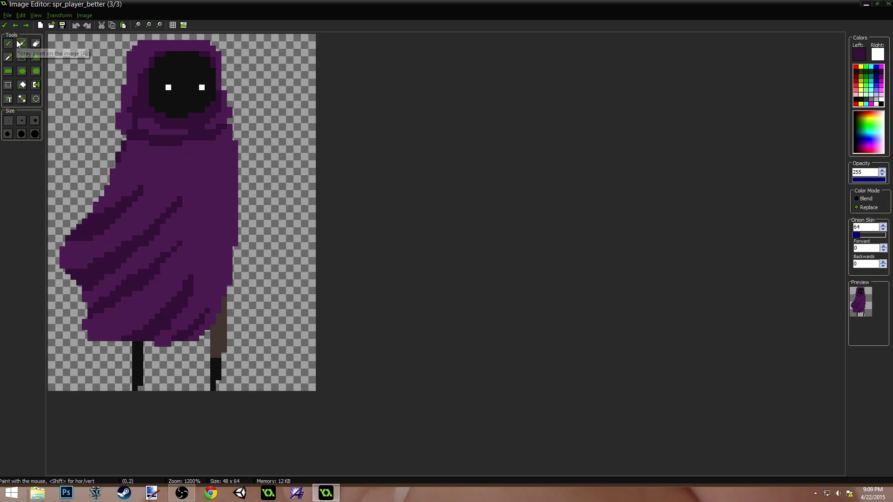
left_click(4, 24)
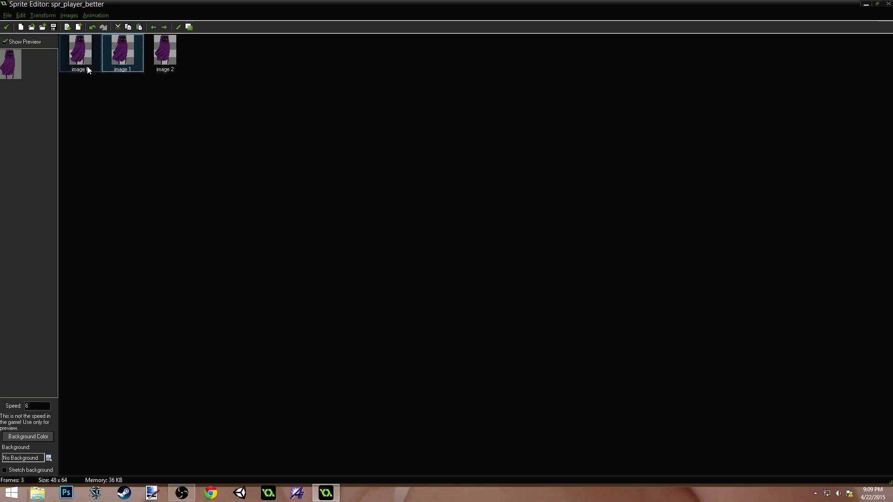
Open frame 3 and extend its cloak hem downward in uneven tips with the lighter purple
left_click(156, 63, "shift")
double_click(166, 64)
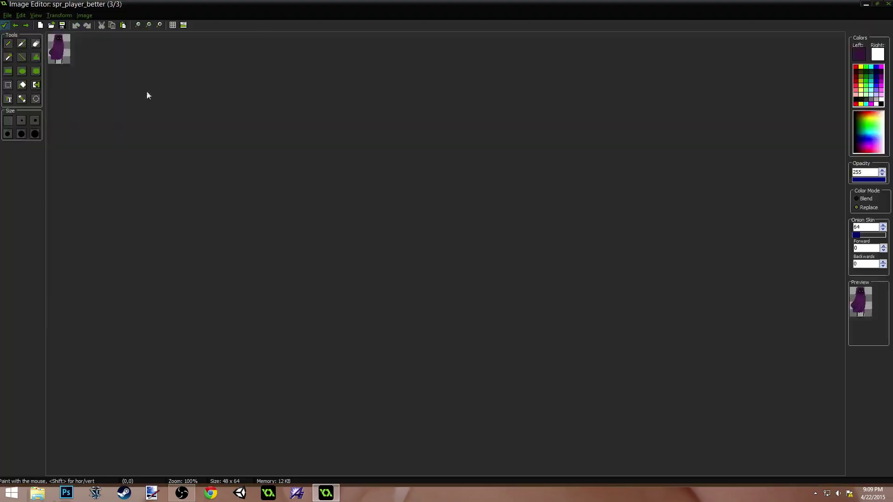
scroll(154, 231, "up", 5)
left_click(206, 325, "ctrl")
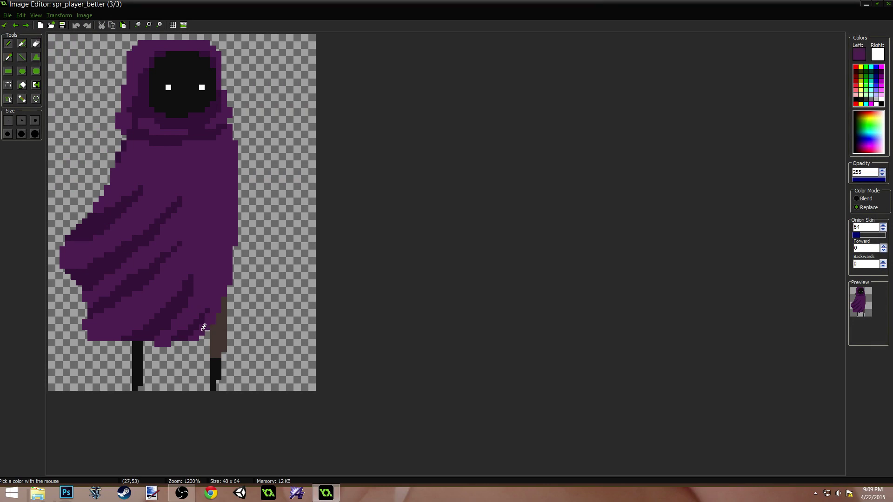
mouse_move(196, 343)
left_mouse_down()
mouse_move(201, 335)
mouse_move(158, 346)
mouse_move(104, 345)
mouse_move(118, 338)
left_mouse_up()
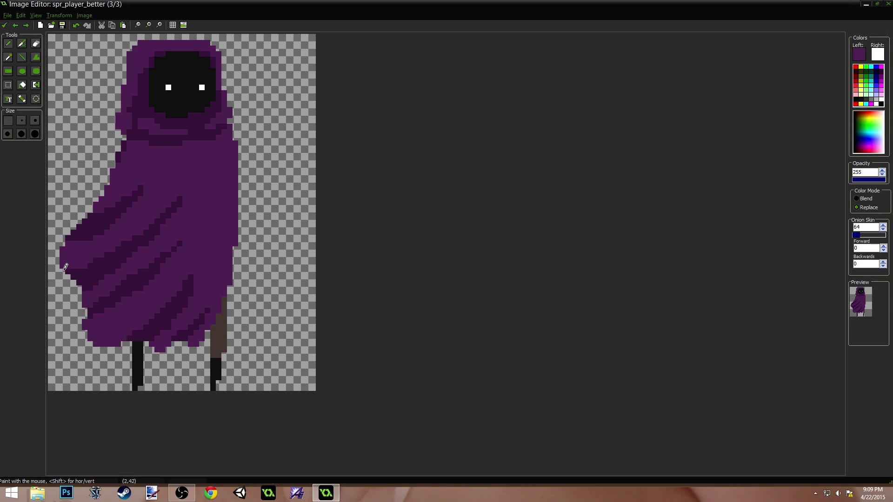
Cycle through the frames to check the extended hem, and apply the edits to the sprite
key("Right")
key("Right")
key("Right")
key("Right")
key("Right")
key("Right")
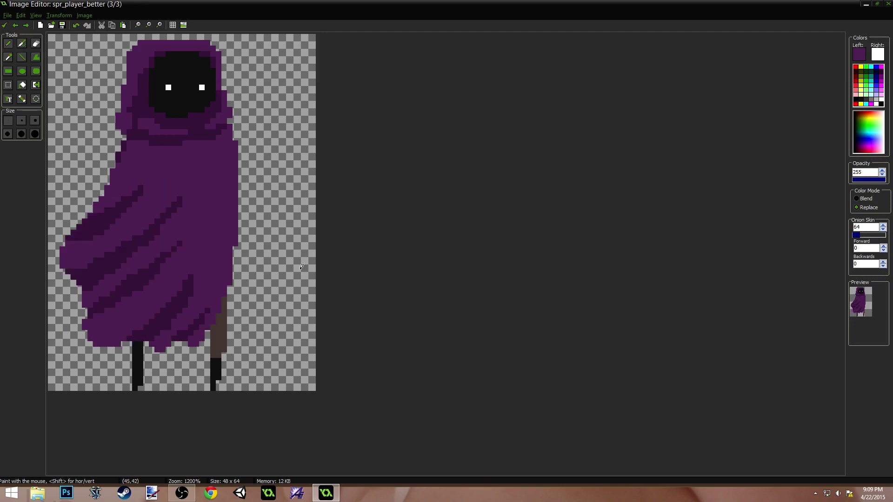
key("Right")
key("Right")
key("Right")
key("Right")
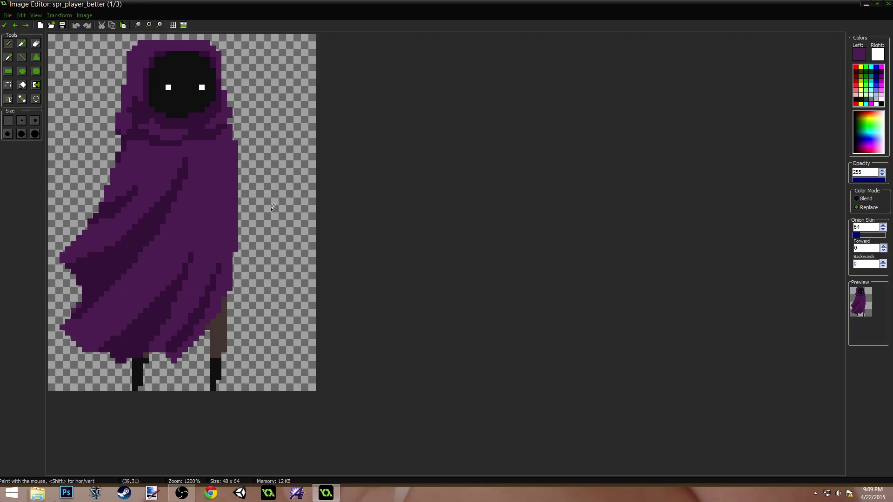
key("Right")
key("Right")
key("Right")
key("Right")
key("Right")
key("Right")
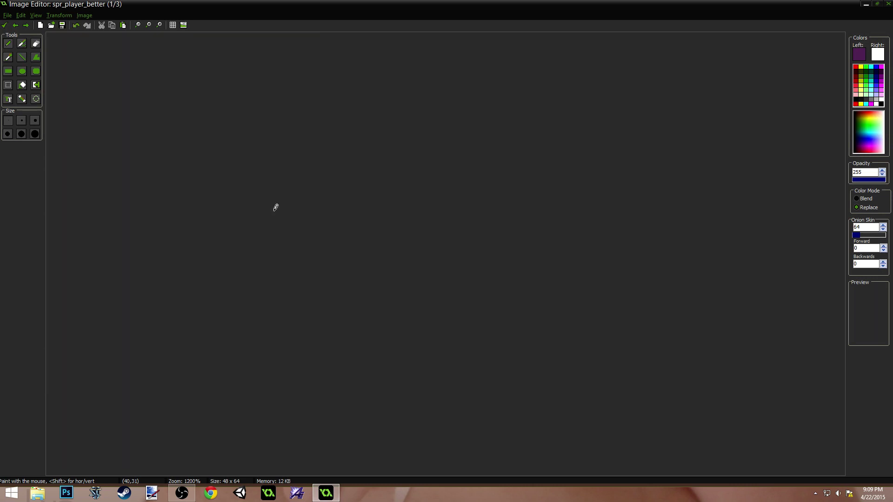
key("Right")
key("Right")
key("Right")
key("Right")
key("Right")
key("Right")
key("Right")
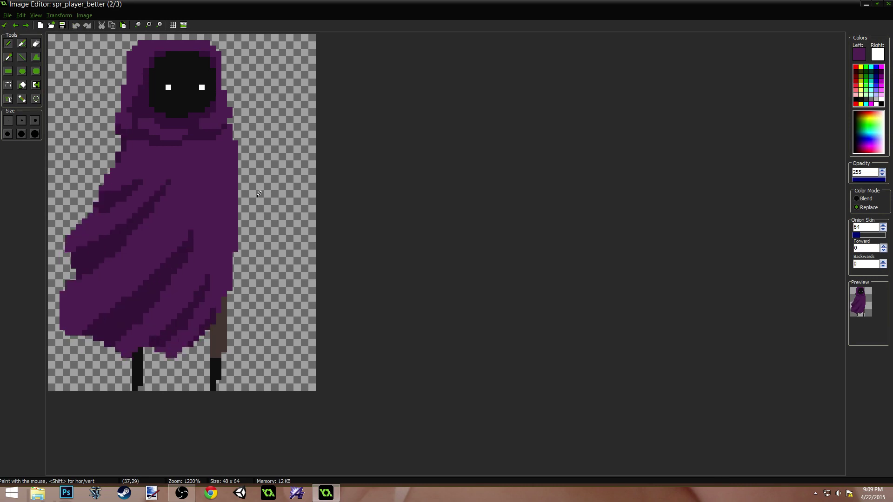
left_click(4, 24)
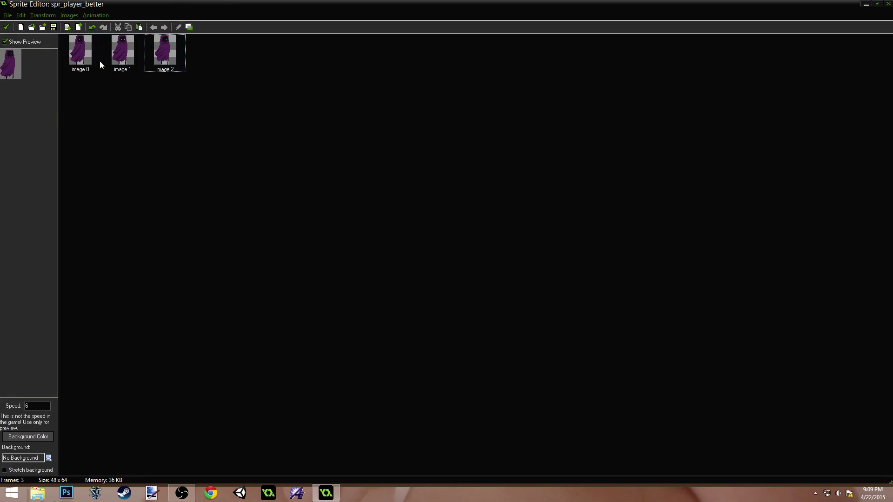
Open frame 1 to inspect its cloak outline and return to the frame overview
double_click(80, 52)
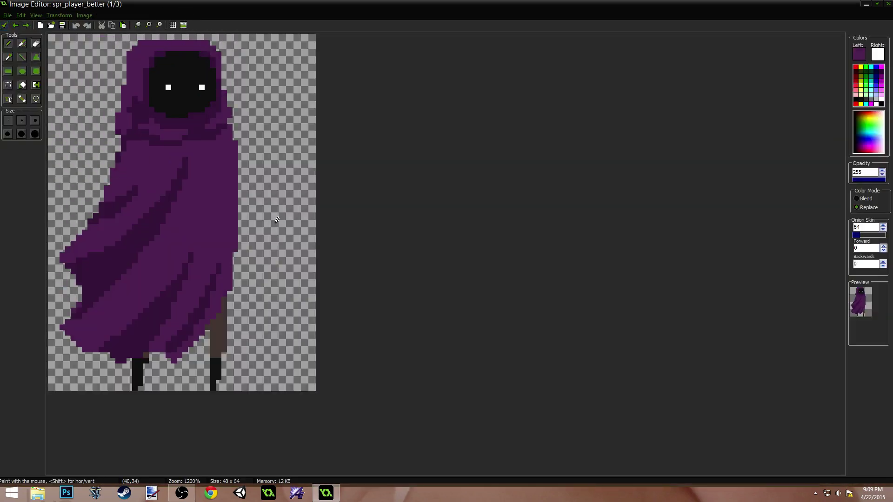
scroll(194, 161, "up", 1)
scroll(219, 185, "down", 1)
left_click(5, 27)
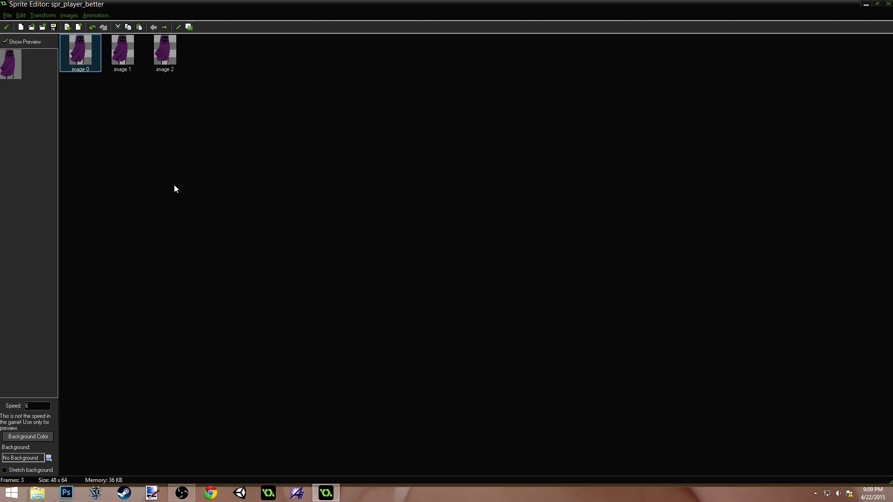
Reopen frame 1 and erase the pointed lower left cloak tip with sampled transparency
double_click(82, 61)
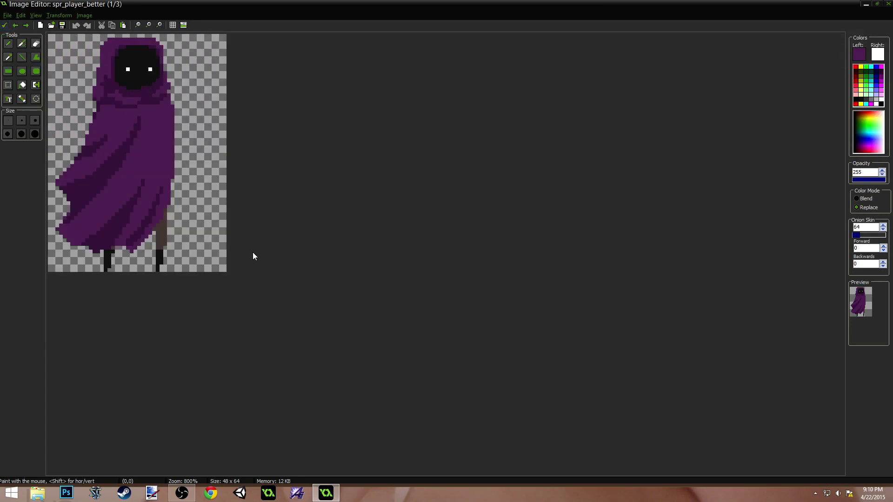
left_click(7, 56)
left_click(57, 235)
left_click(57, 223)
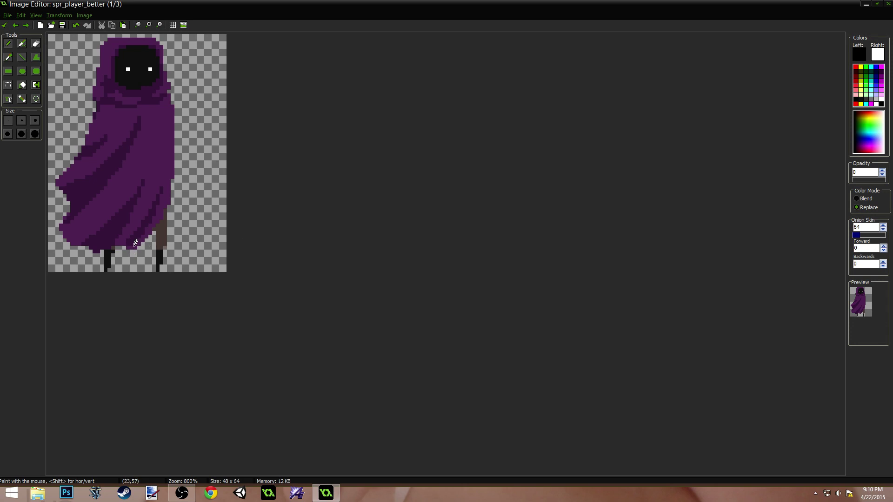
Flip back and forth between the frames to compare the cloak's outline, ending on frame 3
key("Right")
key("Left")
key("Right")
key("Left")
key("Right")
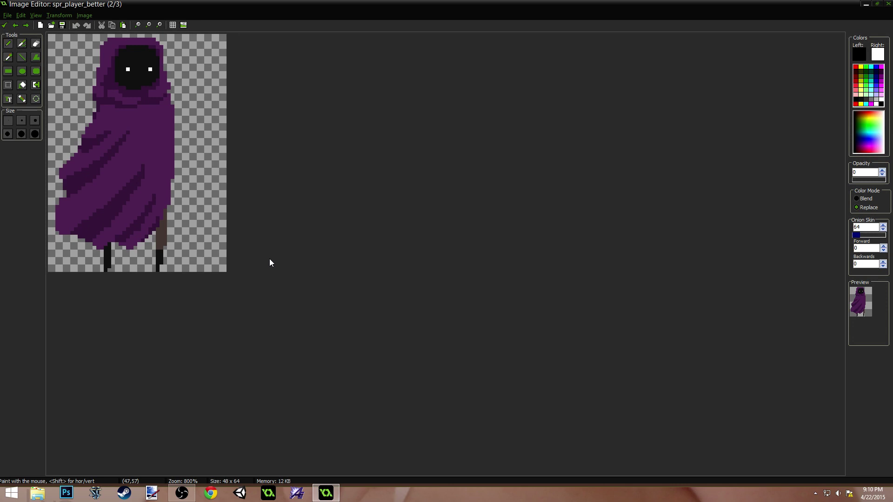
key("Right")
key("Left")
key("Right")
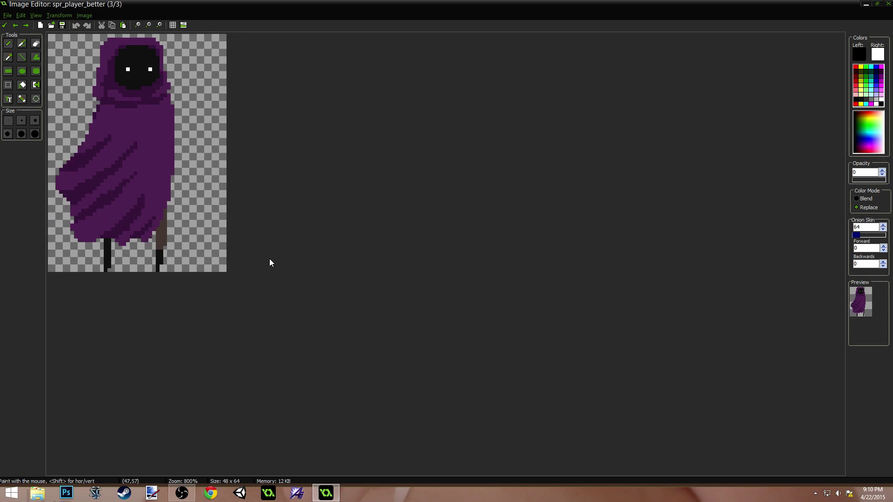
key("Left")
key("Right")
Square off the leftmost cloak tip in frame 3 with the lighter purple, comparing it against frame 2
left_click(124, 201, "ctrl")
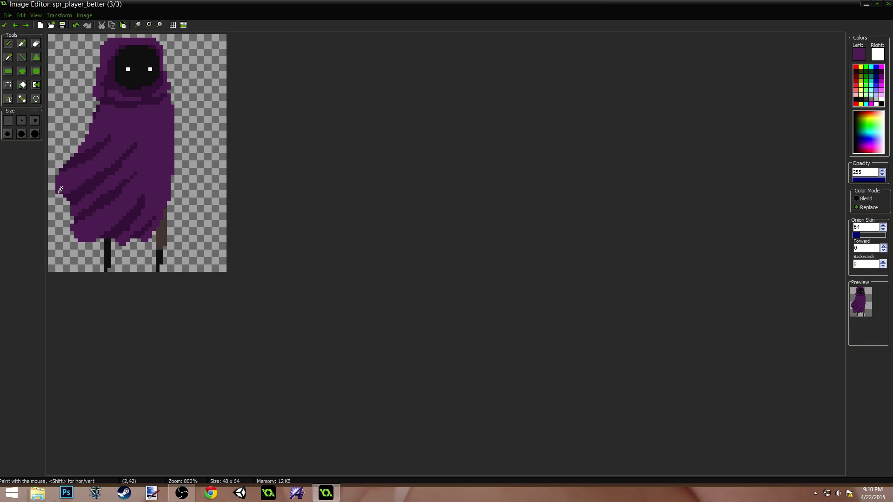
key("Left")
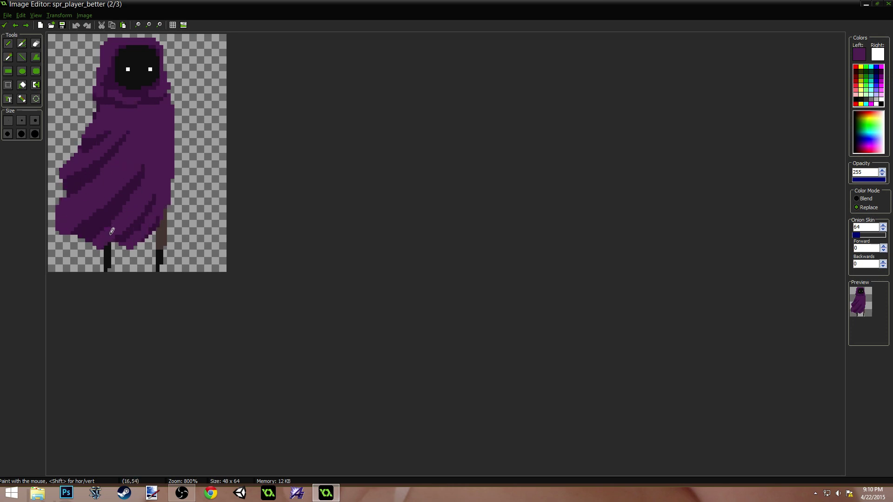
key("Right")
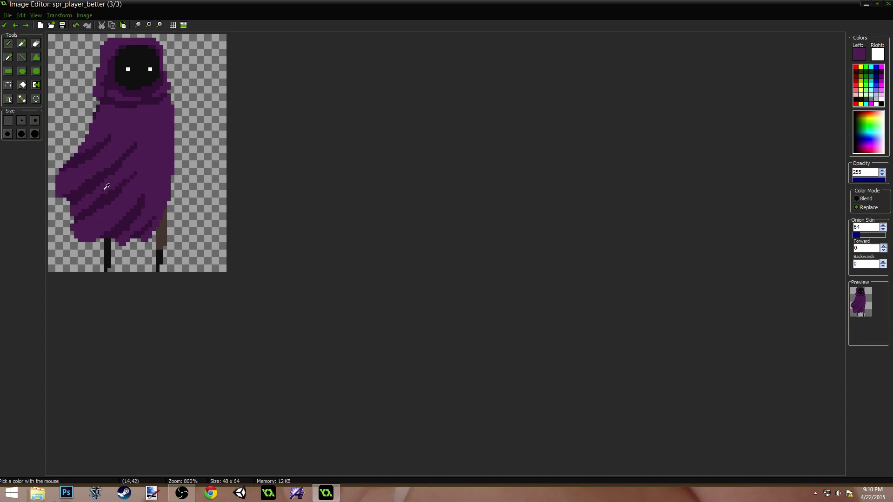
Widen frame 3's lower left cloak edge with the lighter purple and trim the hem beneath it with sampled transparency
left_click(87, 208, "ctrl")
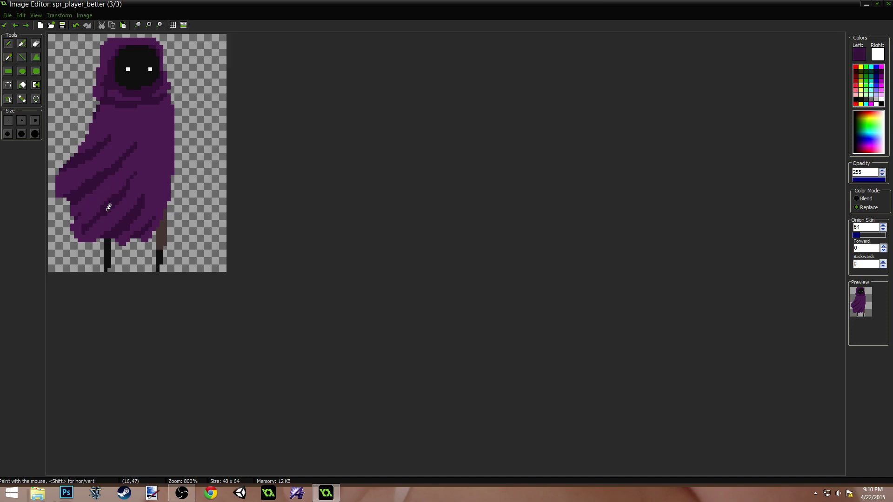
left_click(85, 205, "ctrl")
left_click_drag(68, 225, 65, 207)
left_click(73, 219)
left_click(73, 234)
left_click(69, 229)
left_click(69, 208)
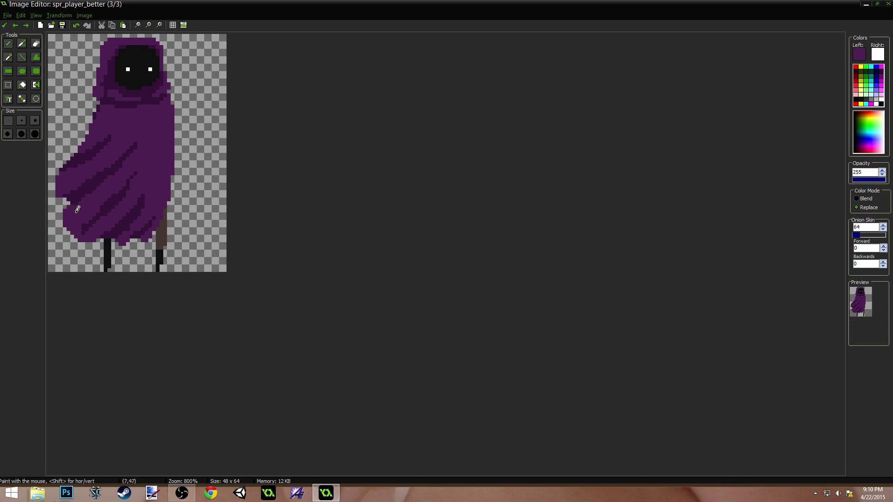
left_click(98, 237, "ctrl")
mouse_move(98, 237)
left_mouse_down()
mouse_move(67, 227)
mouse_move(93, 239)
left_mouse_up()
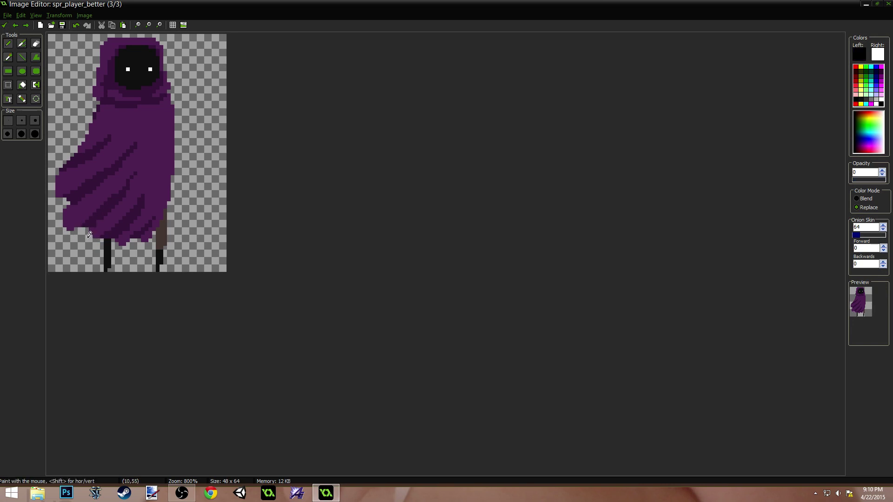
Cycle through all three frames to check the motion of the reshaped lower left edge, ending on frame 3
key("Right")
key("Right")
key("Right")
key("Right")
key("Right")
key("Right")
key("Right")
key("Right")
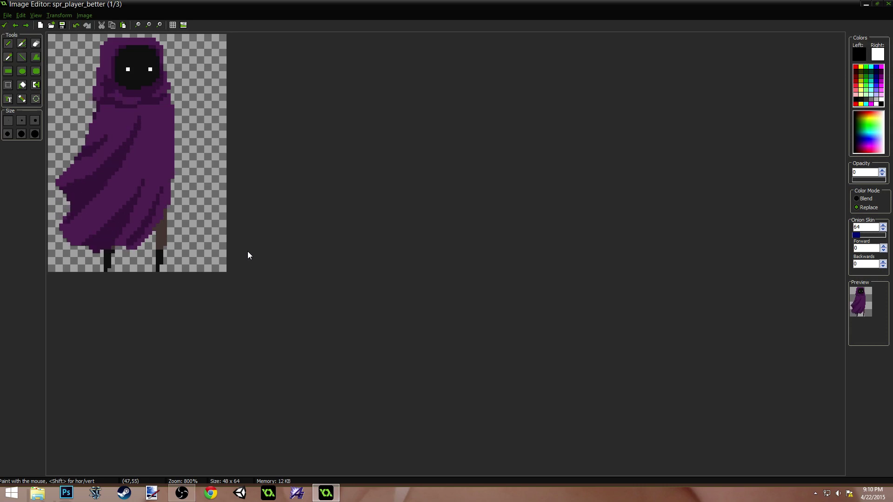
key("Right")
key("Right")
key("Left")
key("Left")
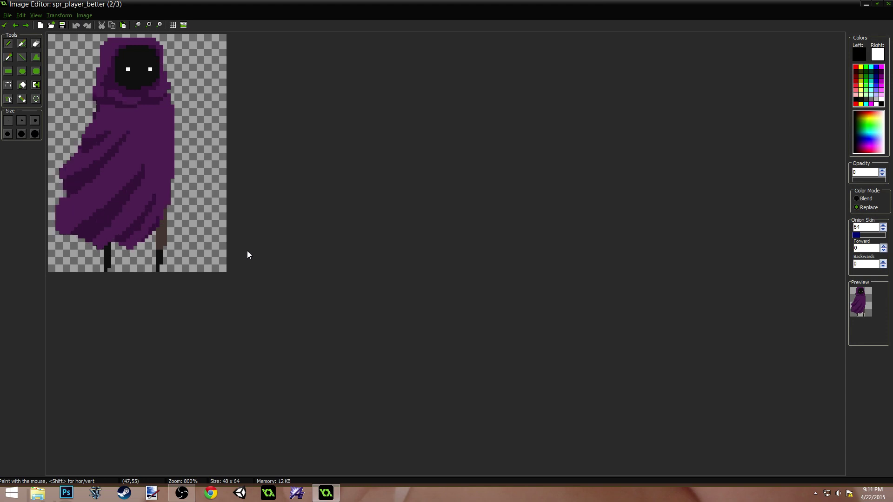
key("Right")
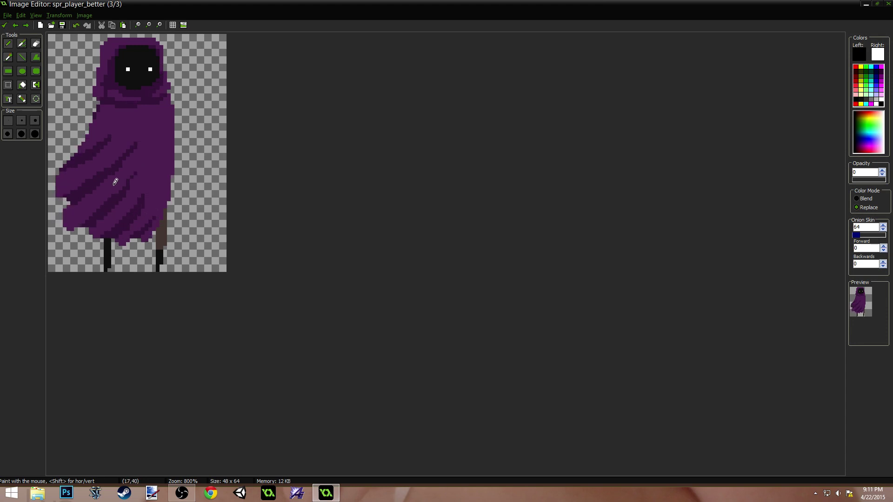
Redraw frame 3's middle folds as one broad diagonal fold in darker purple, painting out the old folds with the lighter purple
left_click(109, 159, "ctrl")
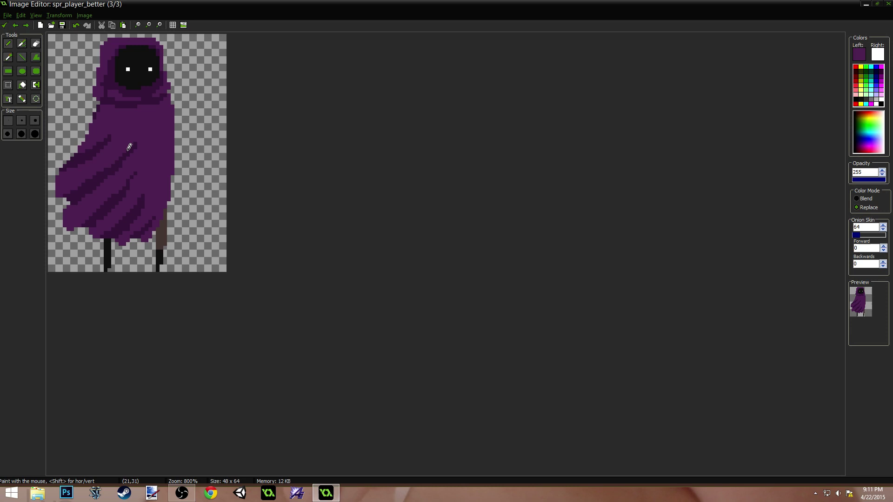
left_click(93, 179, "ctrl")
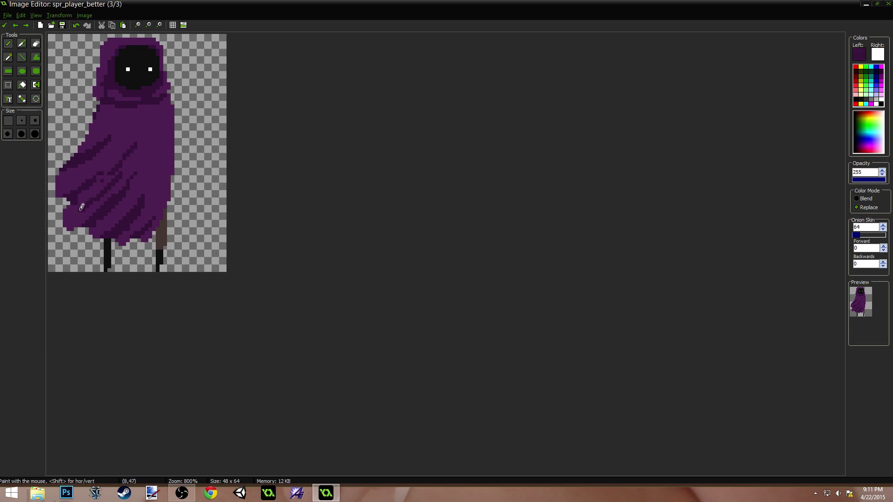
mouse_move(102, 199)
left_mouse_down()
mouse_move(72, 220)
mouse_move(62, 200)
mouse_move(102, 173)
left_mouse_up()
left_click(86, 192, "ctrl")
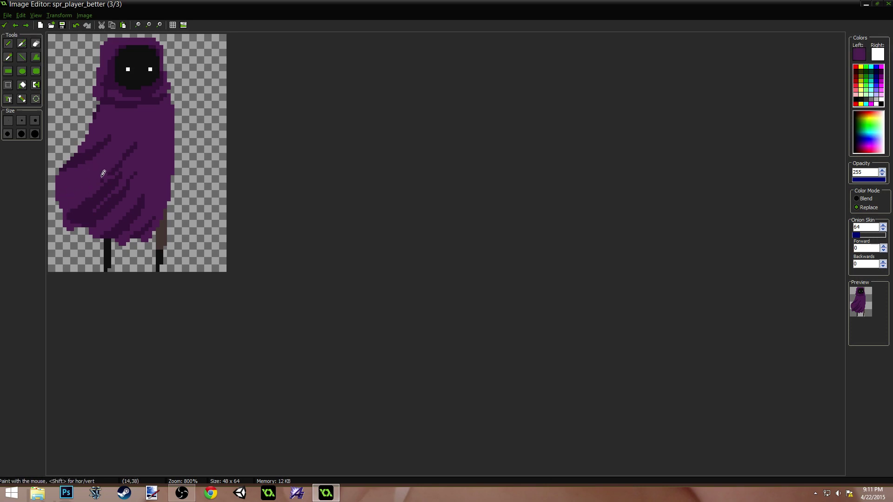
mouse_move(142, 165)
left_mouse_down()
mouse_move(83, 225)
mouse_move(122, 162)
left_mouse_up()
left_click(88, 201, "ctrl")
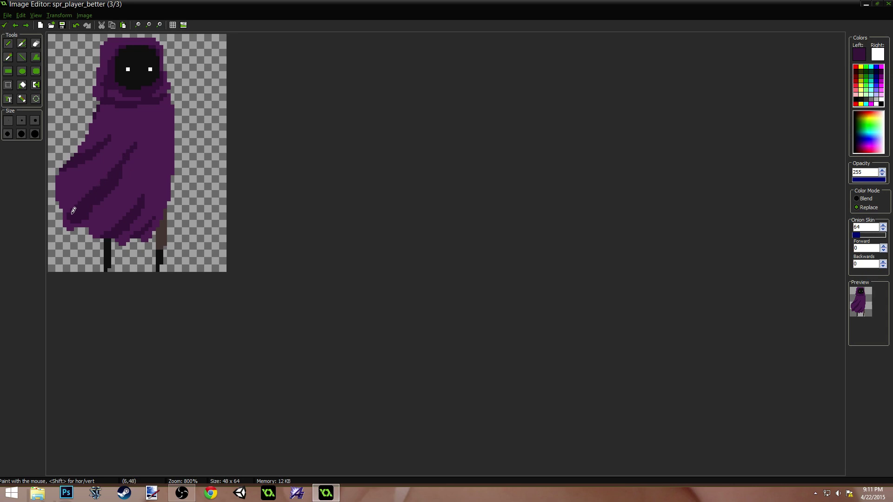
Compare with frame 2, and refine the upper end and edges of frame 3's middle fold using both purples
key("Left")
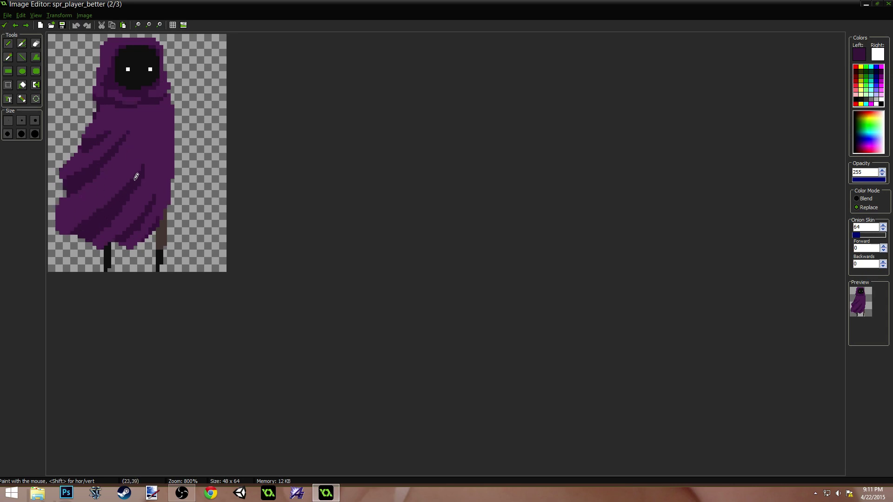
key("Right")
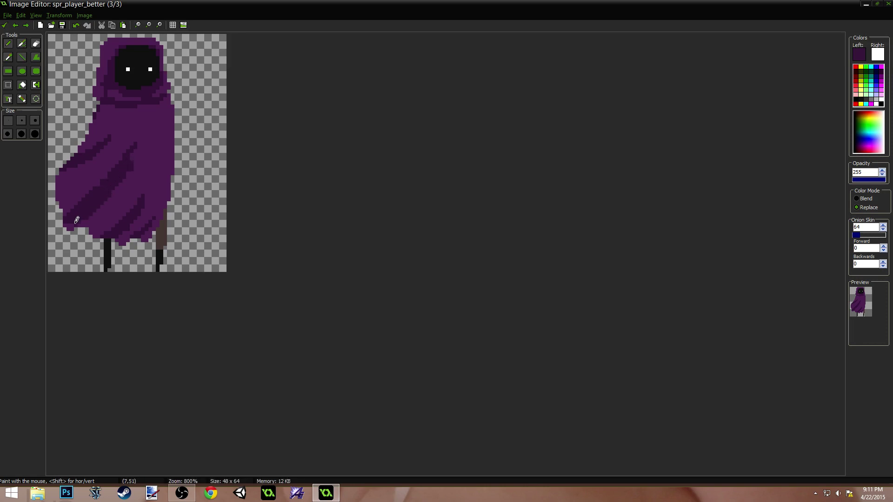
left_click(138, 135, "ctrl")
left_click_drag(135, 144, 95, 191)
left_click(100, 187, "ctrl")
left_click(139, 143, "ctrl")
left_click(92, 196, "ctrl")
Step through the three frames to check how the redrawn middle fold moves, ending on frame 3
key("Right")
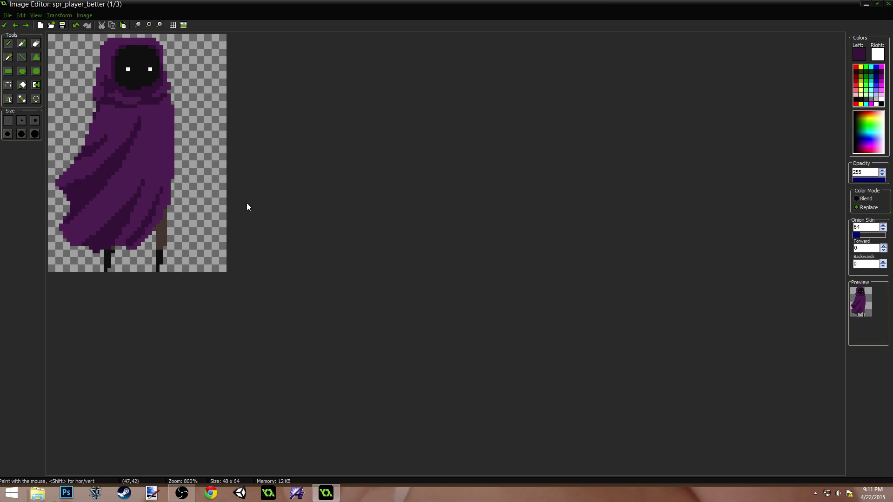
key("Right")
key("Left")
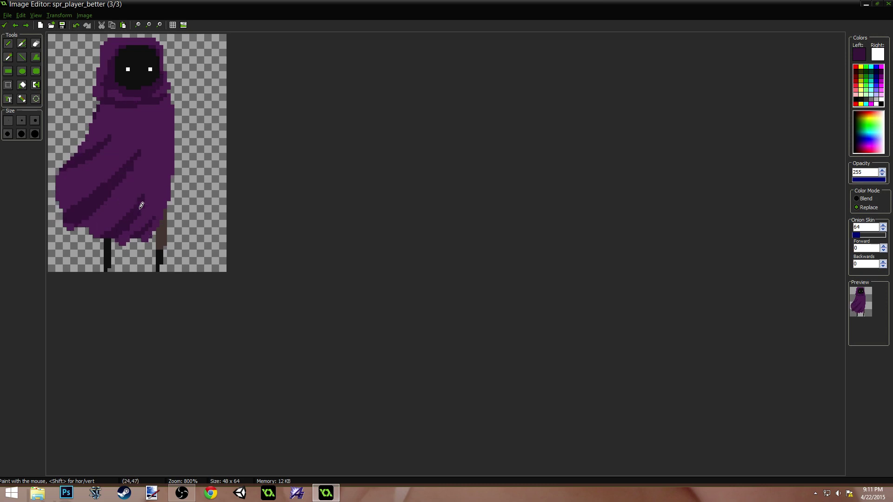
key("Right")
key("Left")
key("Right")
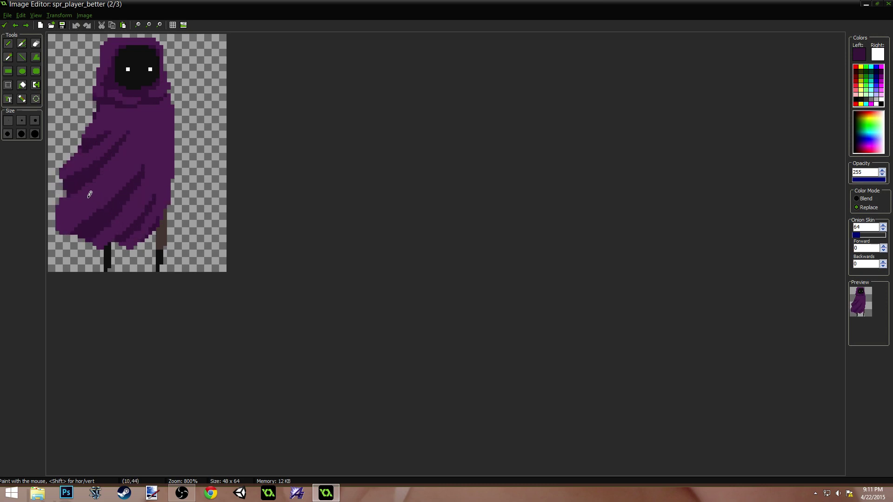
key("Right")
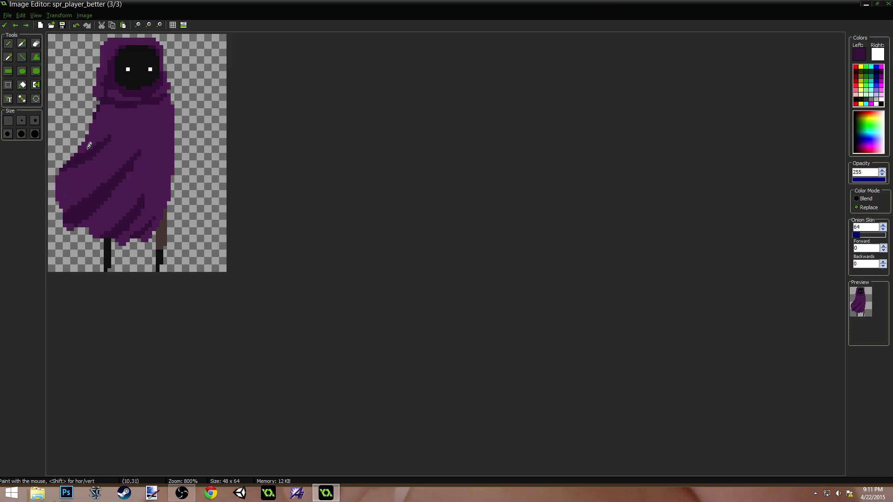
Add darker purple shading along frame 3's upper left cloak edge, flipping against frame 2 to compare
key("Left")
key("Right")
key("Left")
key("Right")
key("Left")
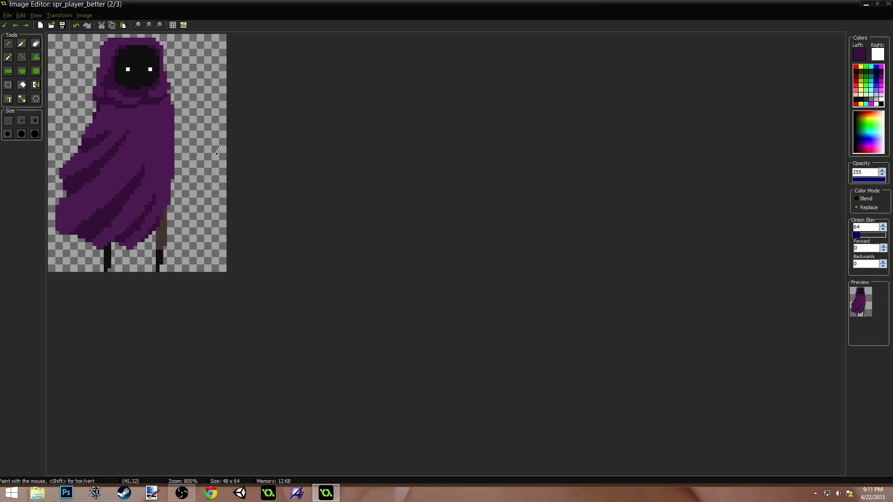
key("Right")
key("Left")
key("Right")
key("Left")
key("Right")
key("Left")
key("Right")
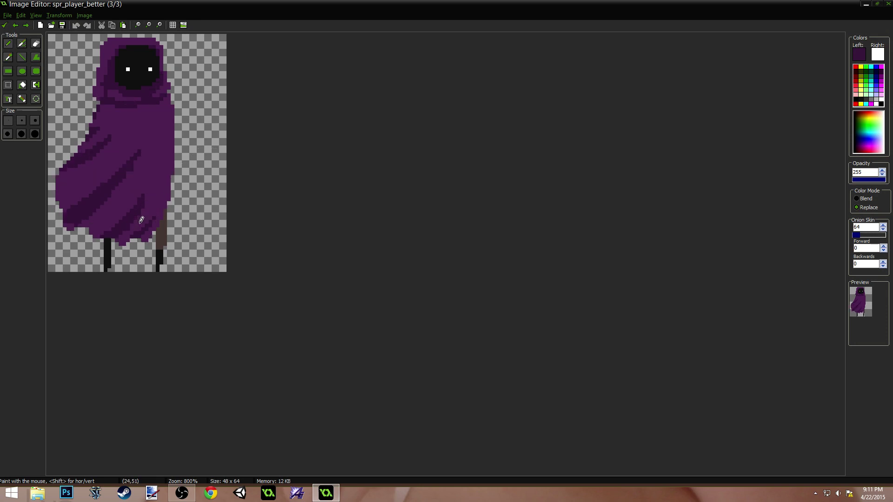
Reshape the lower right folds in frame 3 with both purples, using frame 2 as reference
key("ctrl")
key("Left")
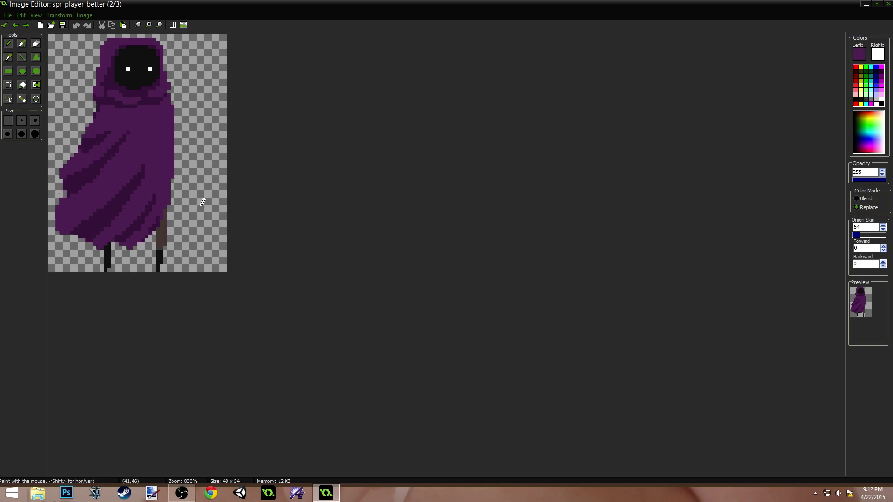
key("Right")
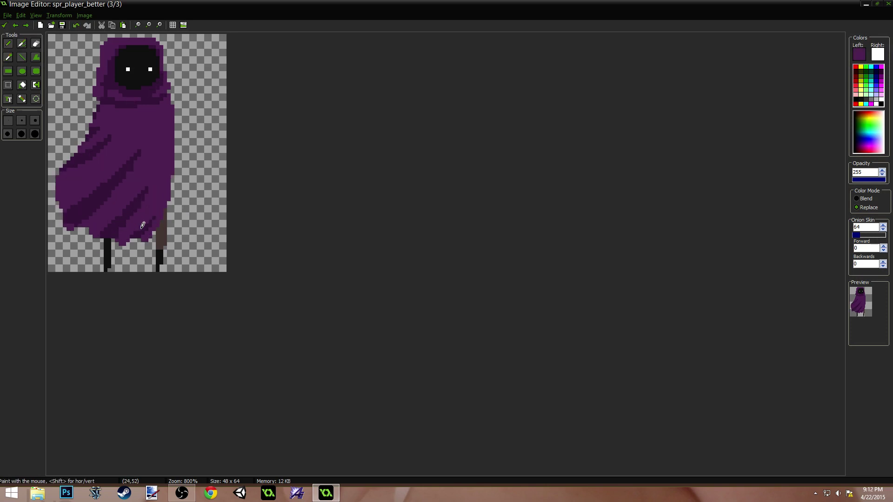
key("Left")
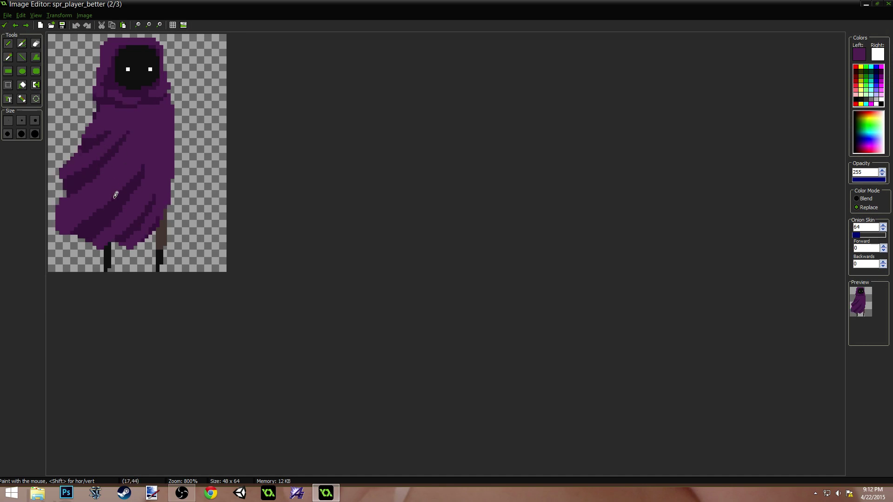
key("Right")
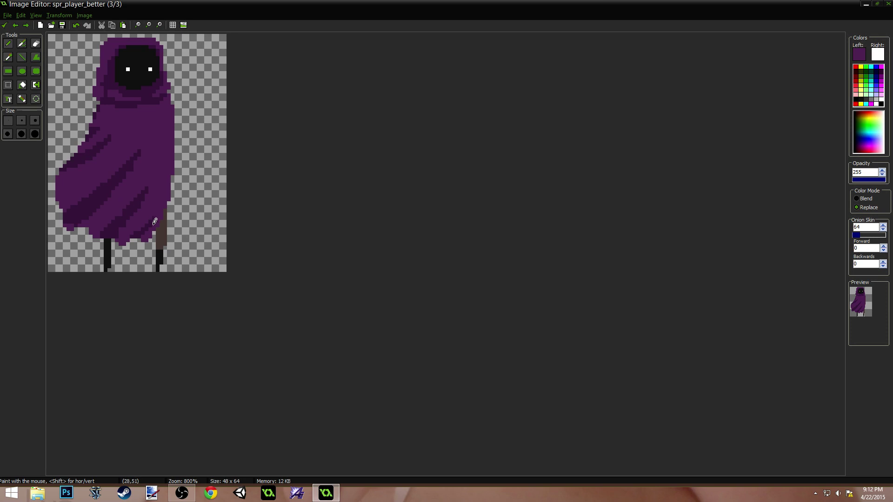
Cycle through the frames to check the motion of the lower right folds
key("Left")
key("Right")
key("Right")
key("Right")
key("Right")
key("Right")
key("Right")
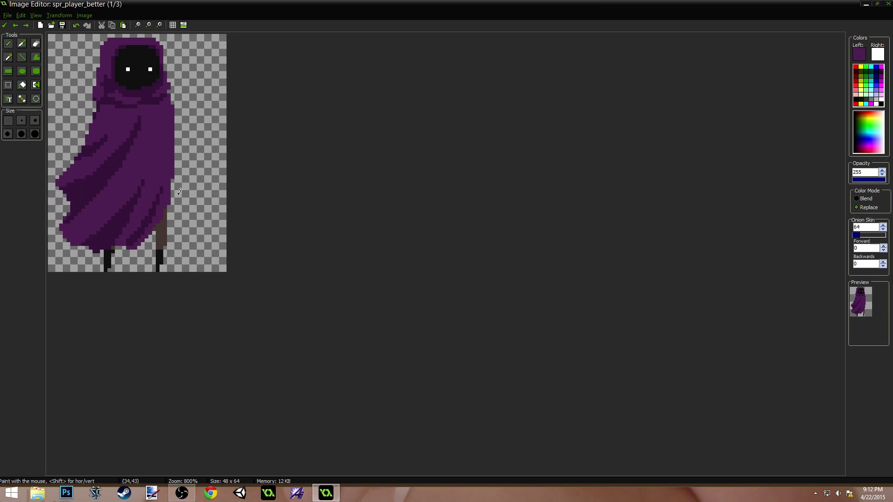
key("Right")
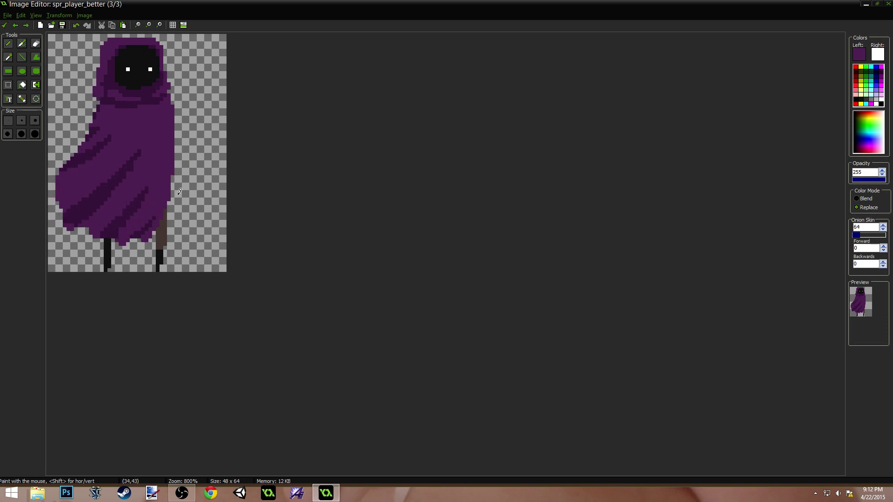
Extend frame 3's middle fold upward toward the collar in darker purple and clean its edge with the lighter purple
key("Right")
key("Left")
left_click(128, 158, "ctrl")
left_click(146, 142, "ctrl")
Go to frame 2 and lengthen its central fold upward in darker purple, tidying the tip with the lighter purple
key("Right")
key("Right")
left_click(128, 189, "ctrl")
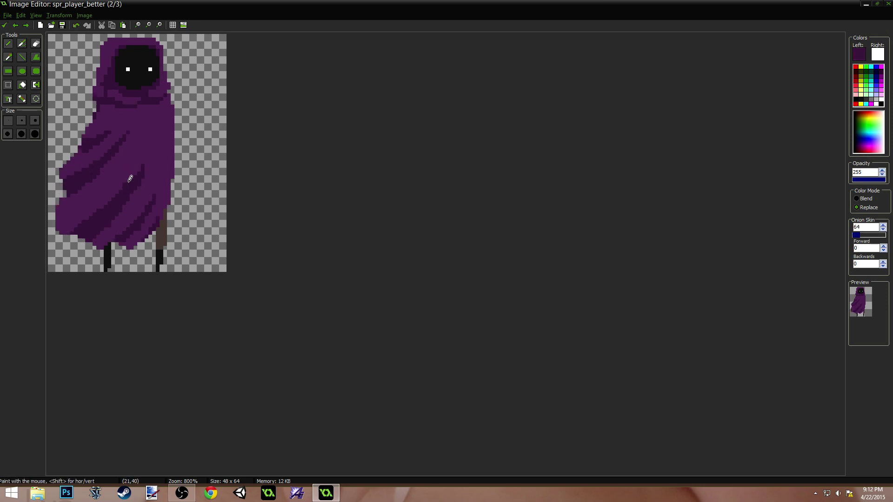
left_click_drag(145, 156, 143, 165)
left_click(143, 165, "ctrl")
Cycle repeatedly through all three frames to check the motion of the lengthened folds
key("Left")
key("Right")
key("Right")
key("Right")
key("Right")
key("Right")
key("Right")
key("Right")
key("Right")
key("Right")
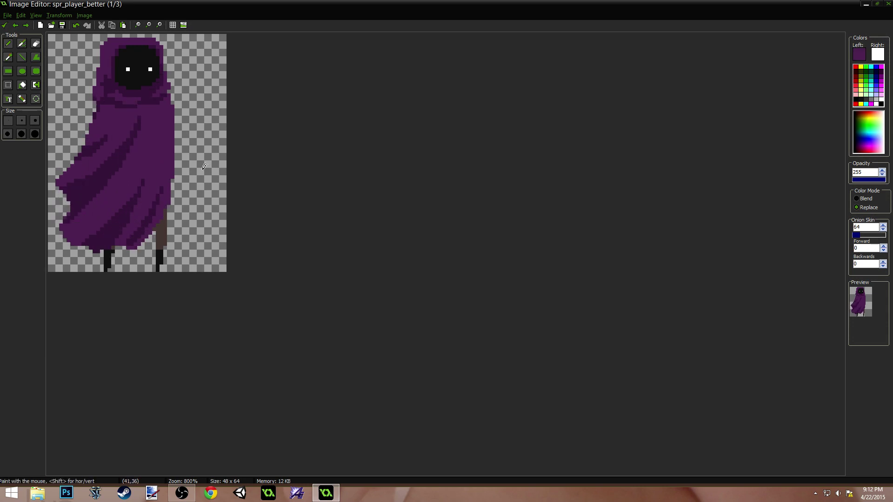
key("Right")
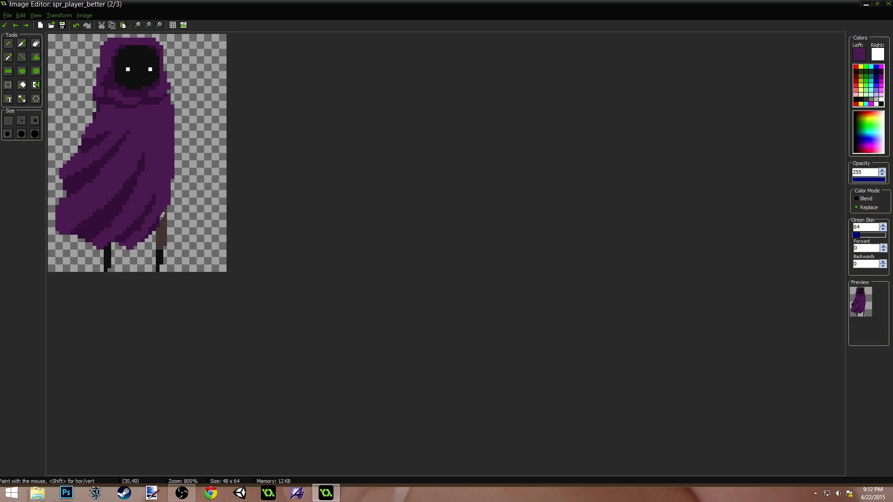
key("Right")
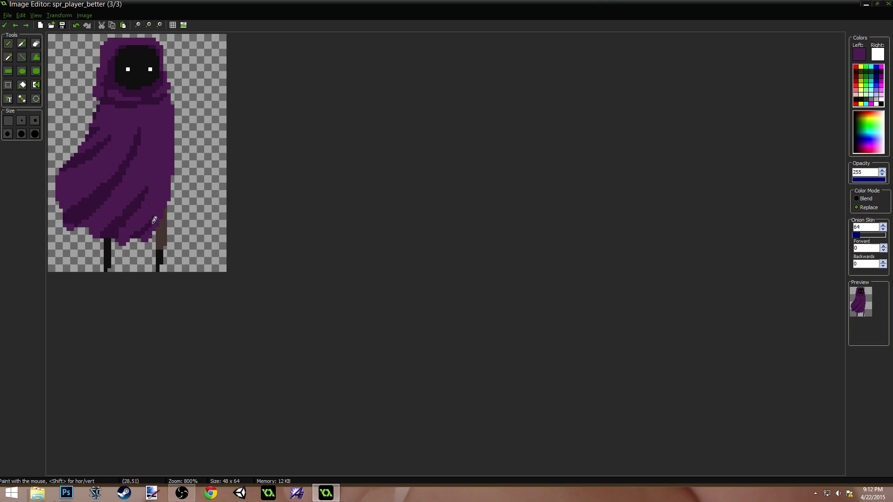
key("Right")
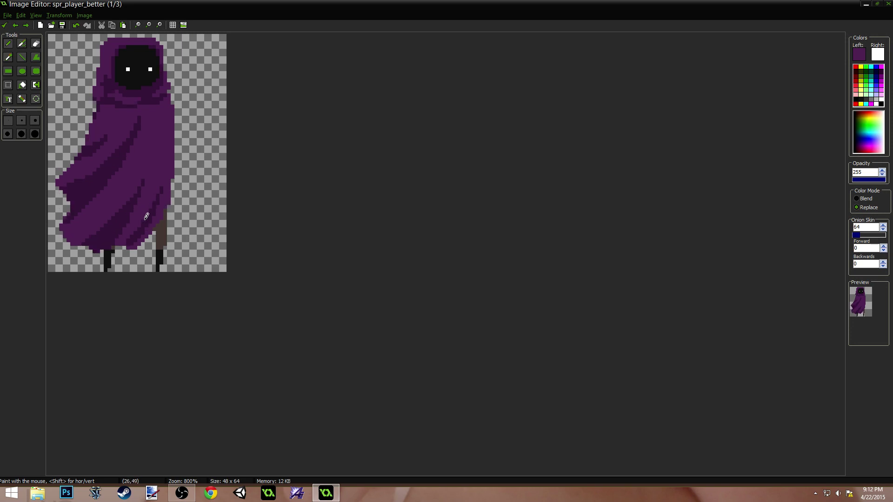
key("Right")
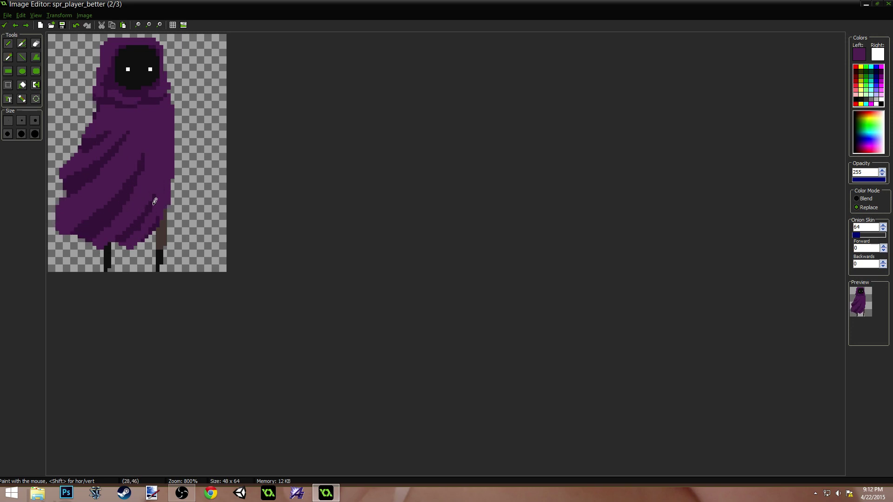
Cycle through all three frames to check the motion of the cloak's folds and left outline
key("Right")
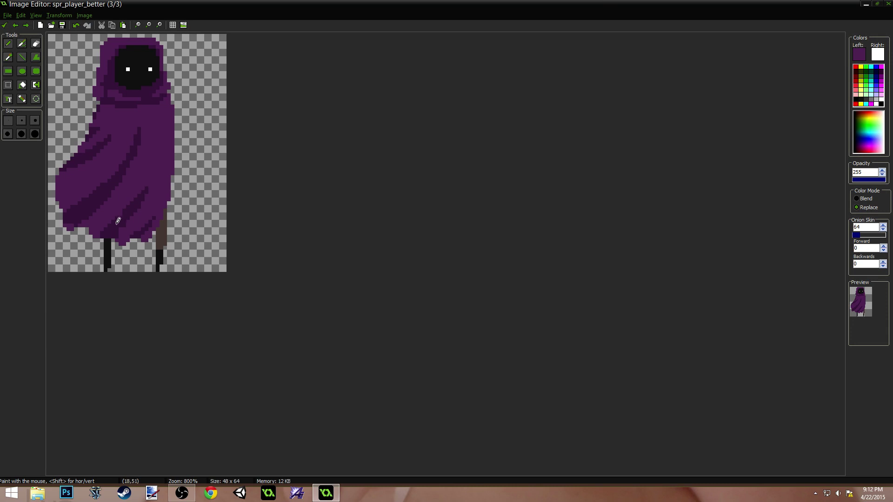
key("Right")
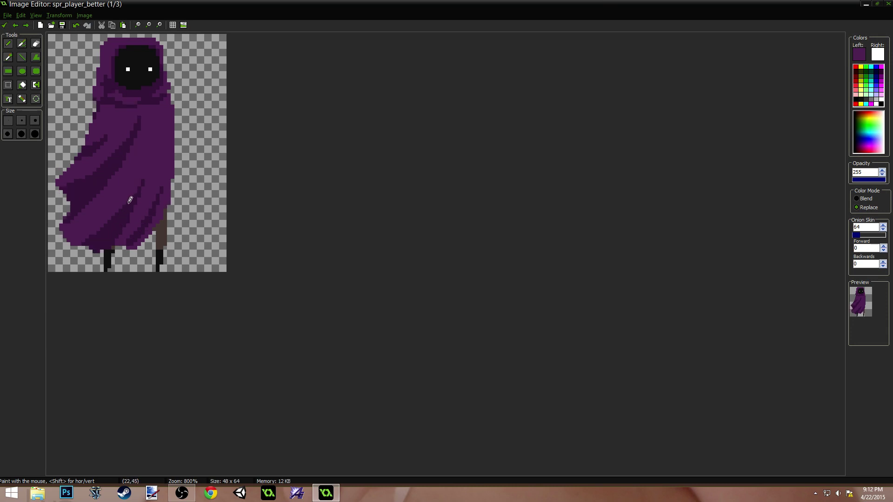
key("Right")
key("Right")
key("Right")
key("Right")
key("Right")
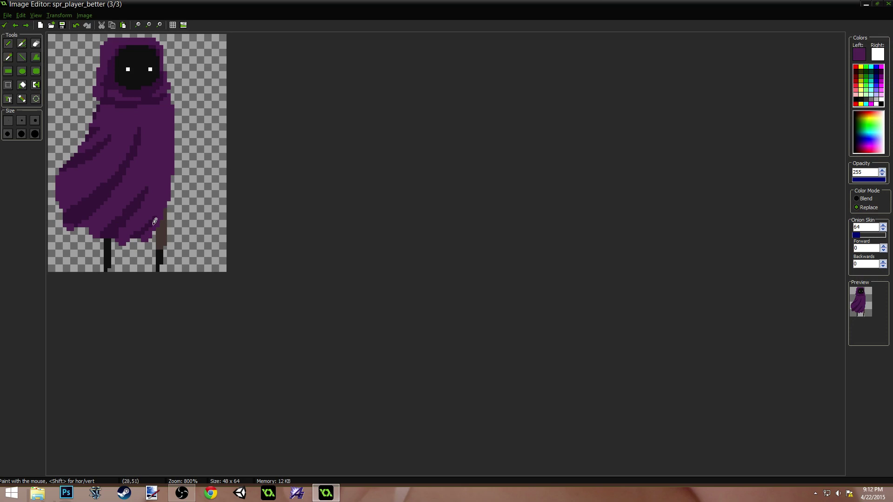
key("Right")
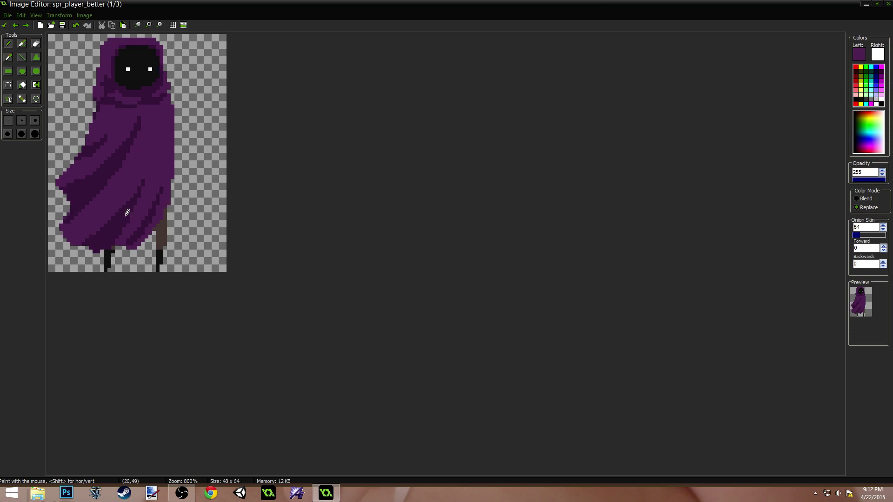
key("Right")
key("Right")
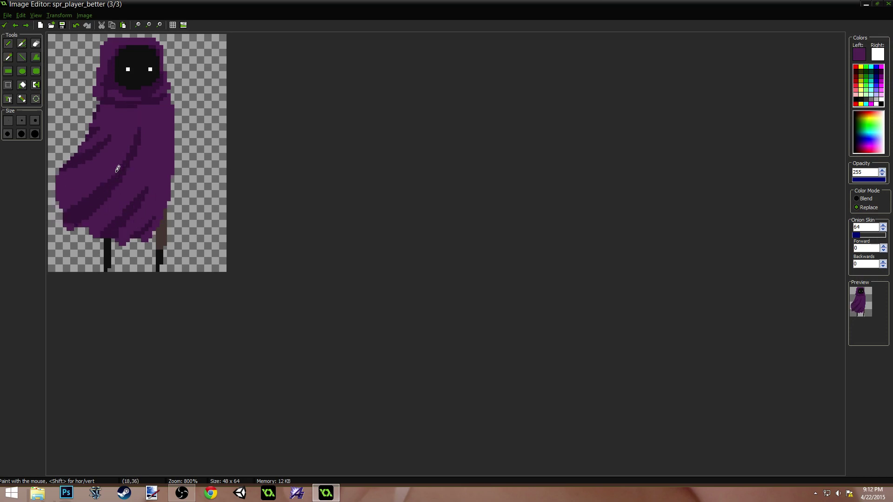
key("Right")
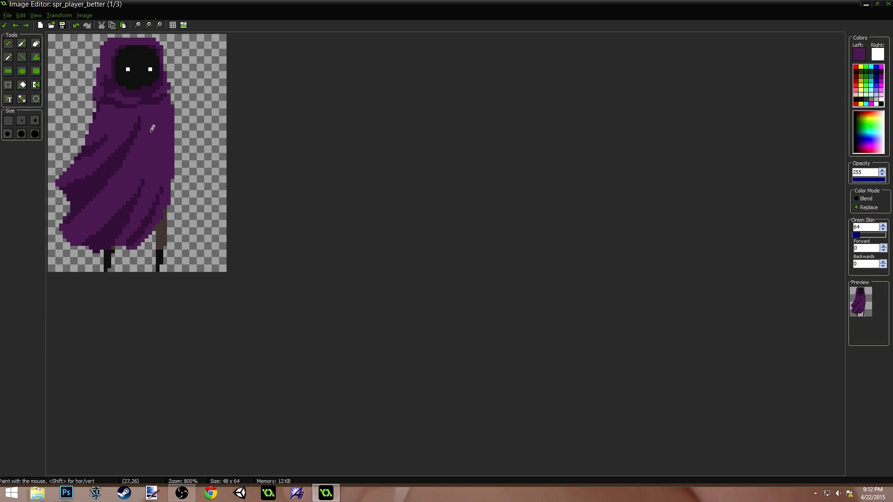
key("Right")
key("Right")
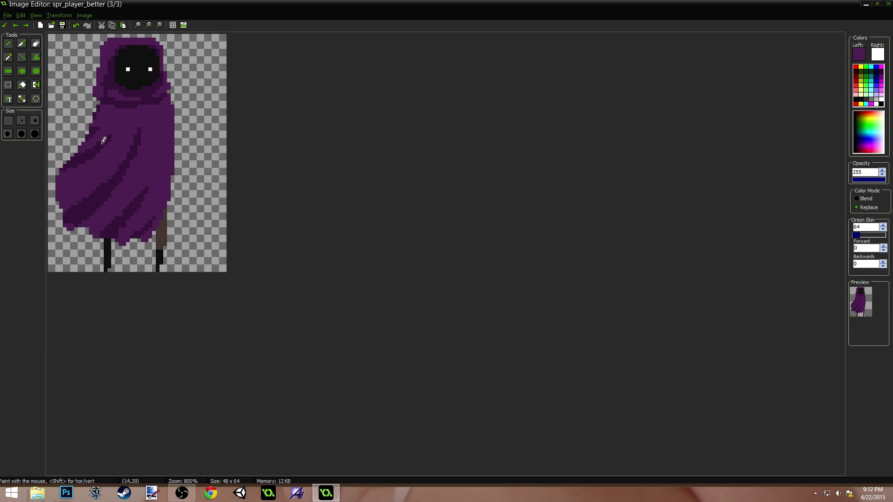
key("Right")
key("Right")
key("Right")
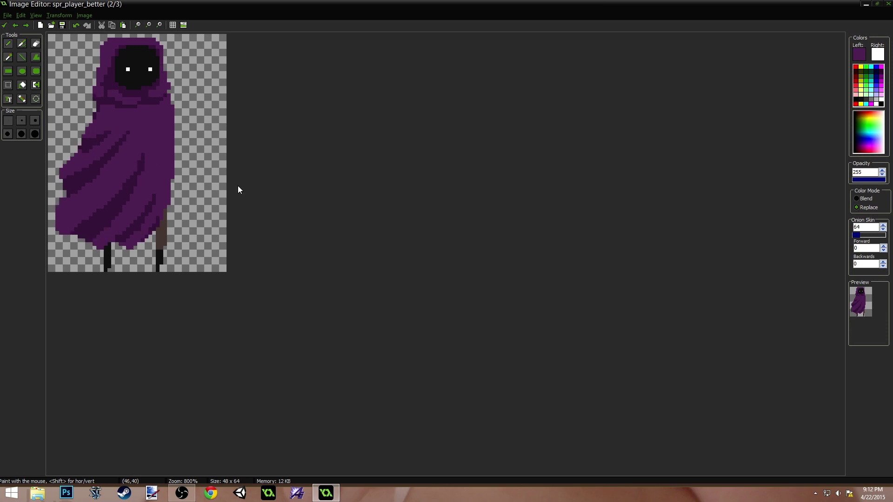
key("Right")
key("Right")
key("Right")
key("Right")
key("Right")
key("Right")
key("Right")
key("Right")
key("Right")
key("Right")
key("Right")
key("Right")
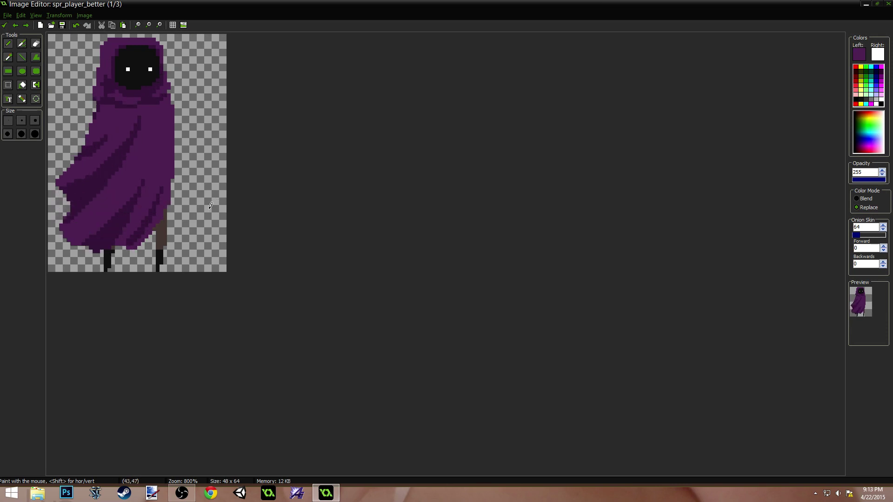
On frame 3, erase the cloak's lower left corner and extend the adjoining hem downward in lighter purple
left_click(79, 232, "ctrl")
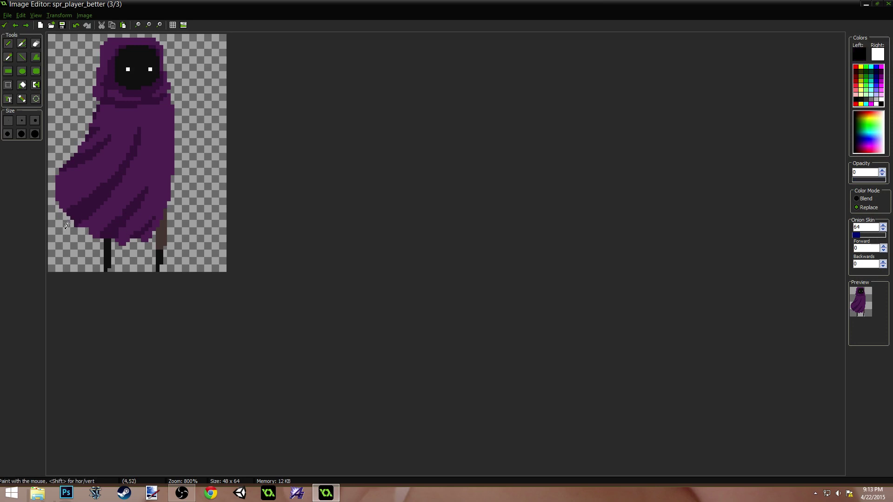
left_click(82, 229, "ctrl")
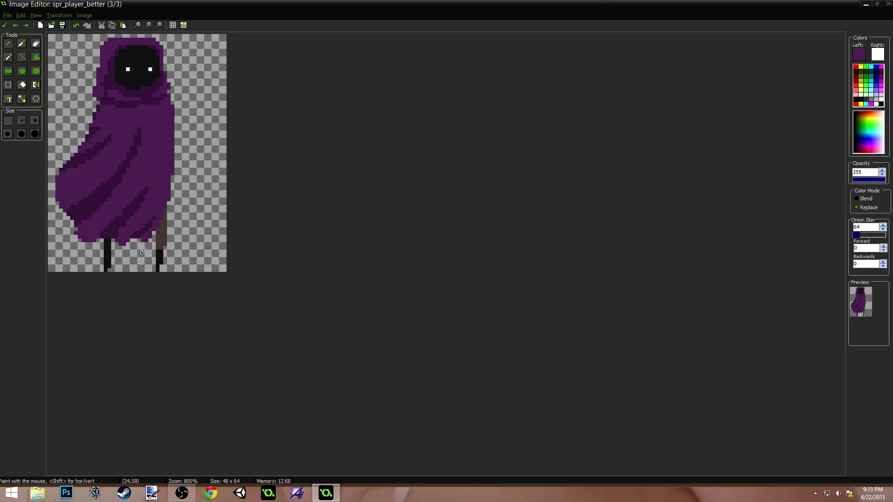
On frame 1, erase the hem tip hanging over the left leg, tidy the hem's edge and extend the black leg upward to meet it
left_click(103, 261, "ctrl")
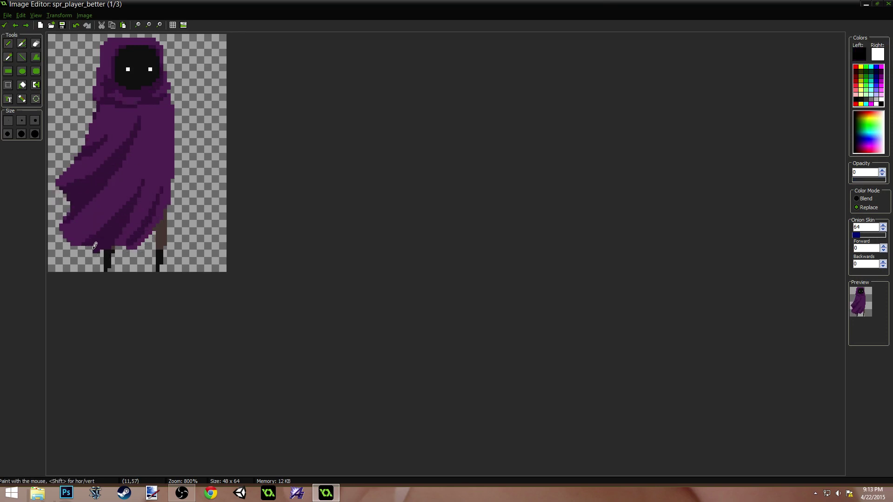
left_click(90, 242, "ctrl")
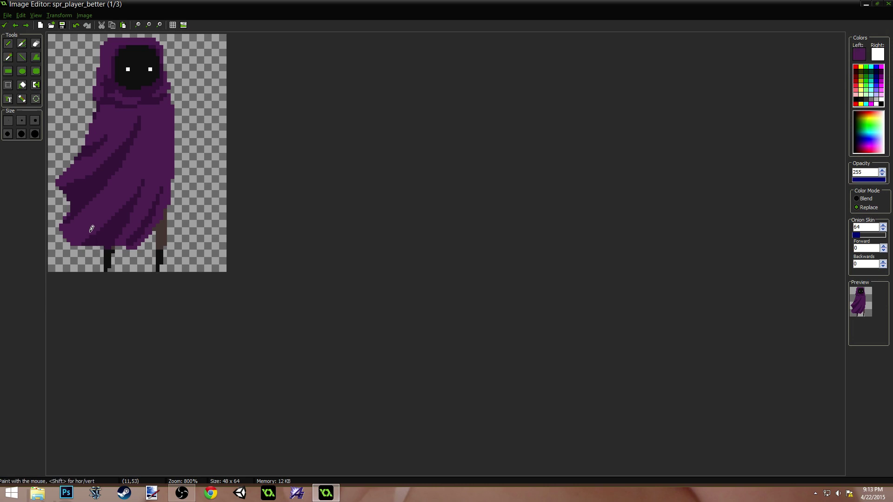
left_click(96, 250, "ctrl")
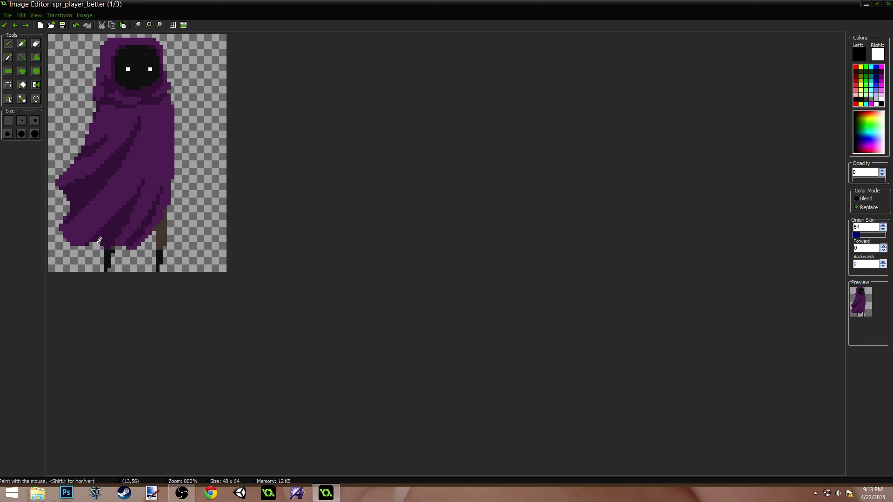
left_click(123, 243, "ctrl")
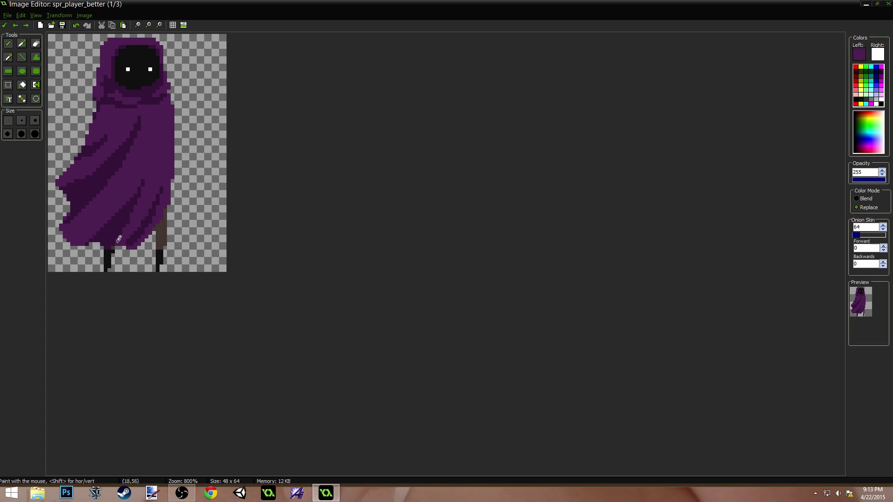
left_click(112, 249, "ctrl")
left_click(103, 240, "ctrl")
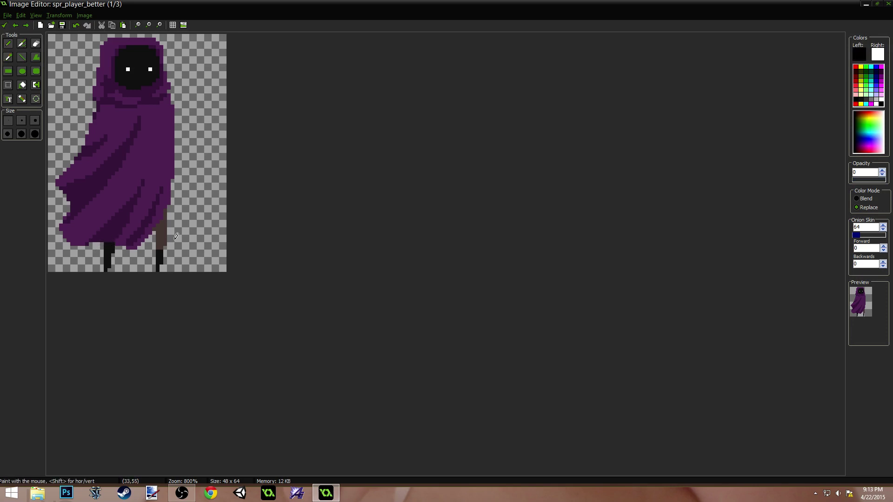
Cycle through the frames to check the hem's motion, and even out frame 1's lower right hem in lighter purple
key("Right")
key("Right")
key("Right")
key("Right")
key("Right")
key("Right")
key("Right")
key("Right")
key("Right")
key("Right")
key("Right")
key("Right")
left_click(145, 238, "ctrl")
Cycle repeatedly through the three frames to check the reshaped hem, and accept the image edits
key("Right")
key("Right")
key("Right")
key("Right")
key("Right")
key("Right")
key("Right")
key("Right")
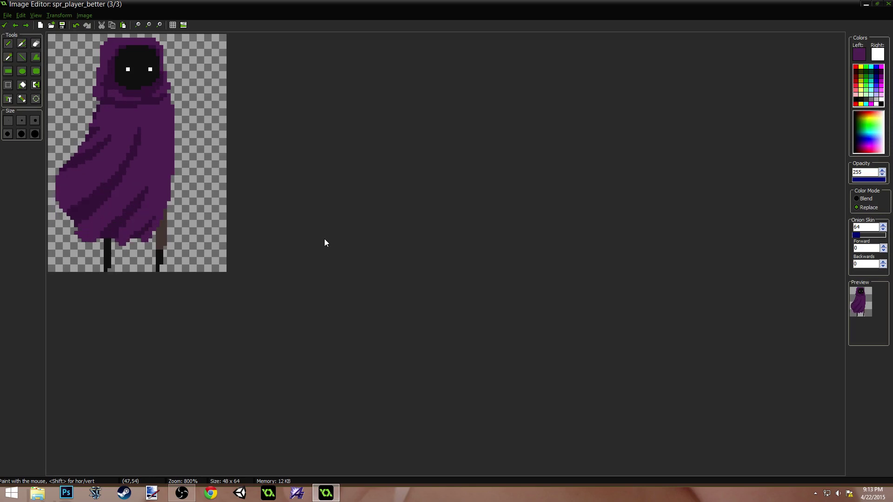
key("Right")
key("Right")
key("Right")
key("Right")
key("Right")
key("Right")
key("Right")
key("Right")
key("Right")
key("Right")
key("Right")
key("Right")
key("Right")
key("Right")
key("Right")
key("Right")
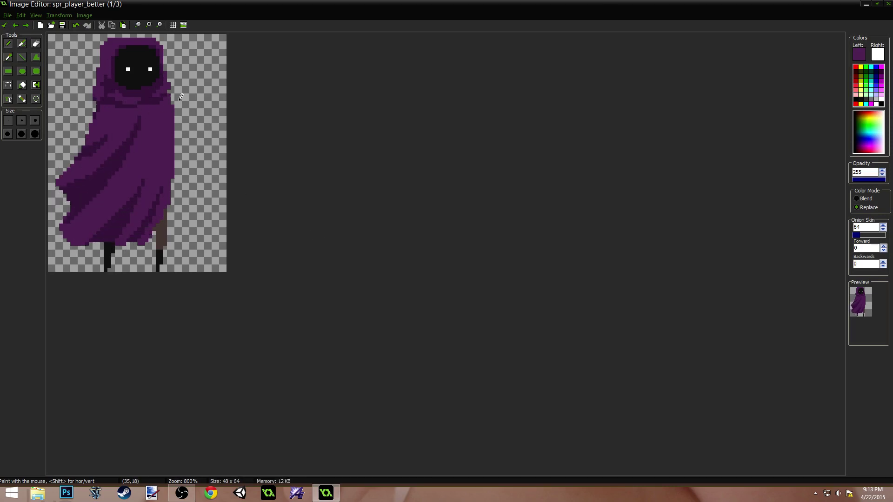
key("Right")
key("Right")
key("Right")
key("Right")
key("Right")
left_click(5, 24)
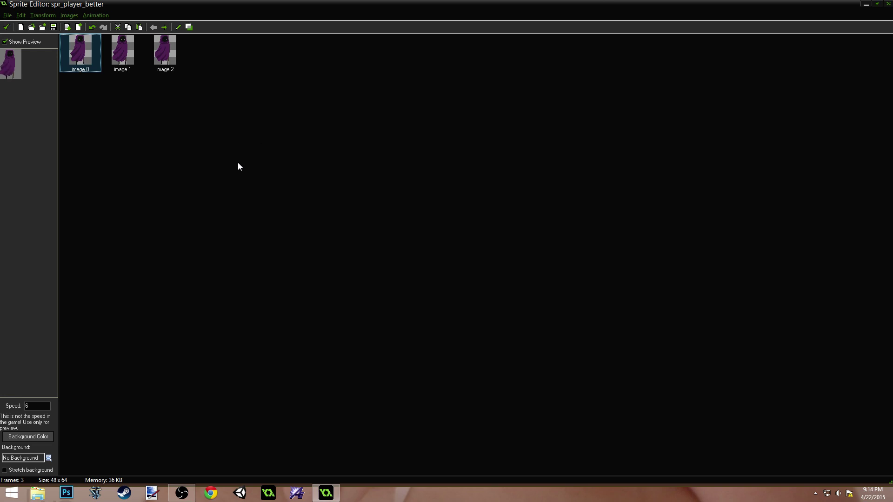
Open image 2 for editing and erase the cloak's left edge around its widest point
left_click(163, 62)
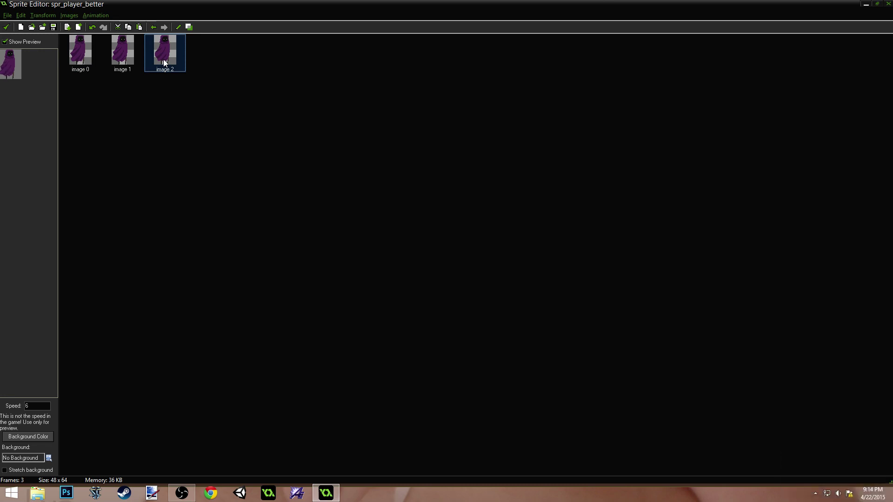
double_click(163, 59)
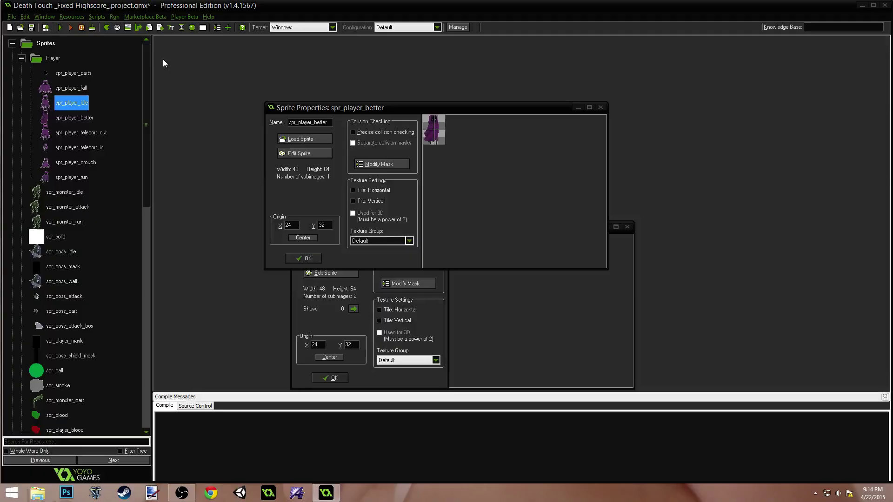
scroll(99, 218, "up", 2, "ctrl")
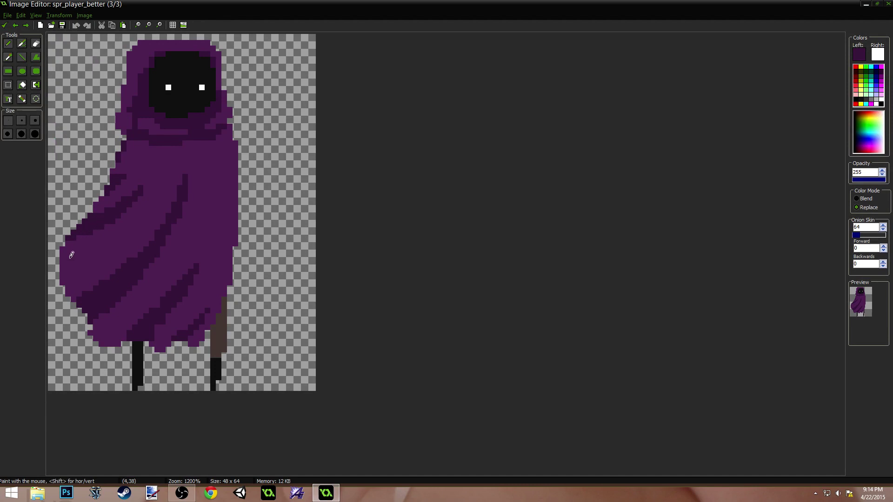
left_click(55, 272, "ctrl")
left_click_drag(55, 272, 83, 216)
Rebuild image 2's upper left outline in lighter purple and extend the upper fold down the edge in darker purple
left_click(102, 220, "ctrl")
left_click(72, 240, "ctrl")
mouse_move(72, 240)
left_mouse_down()
mouse_move(105, 198)
mouse_move(88, 211)
mouse_move(91, 228)
left_mouse_up()
left_click(89, 227, "ctrl")
left_click(101, 203, "ctrl")
left_click(98, 223, "ctrl")
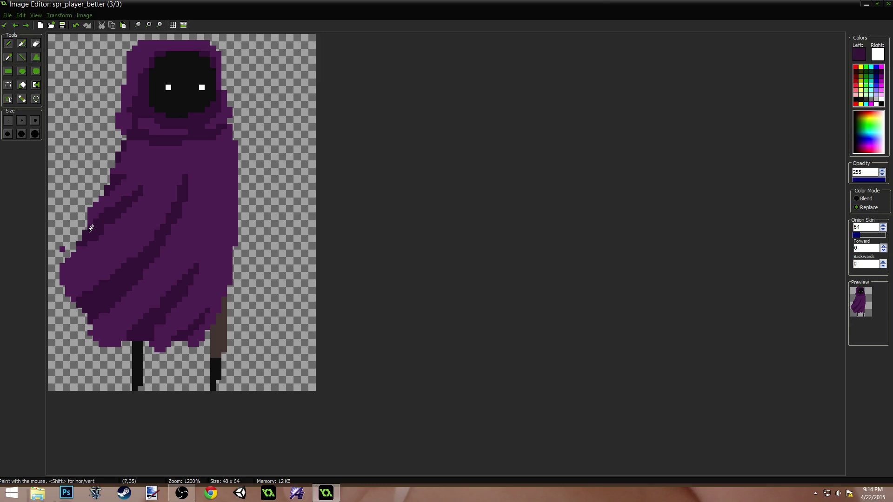
Erase the stray purple pixel beside the cloak's left edge and accept the changes to image 2
left_click(66, 246, "ctrl")
left_click(62, 249)
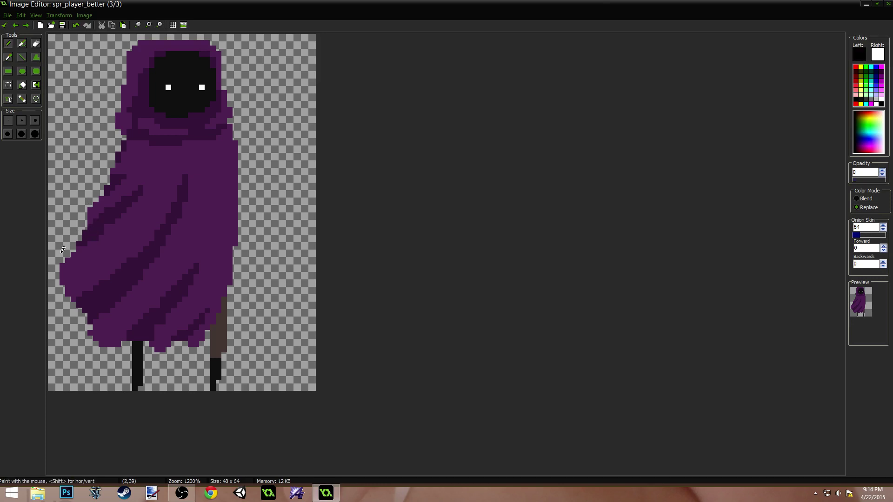
left_click(5, 25)
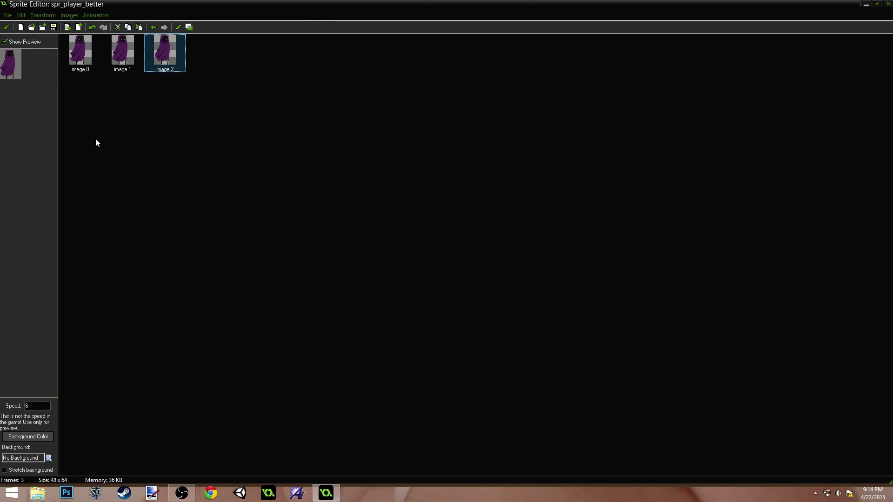
Open image 0 and step through all three frames to compare the cloak's left outline and upper folds
double_click(79, 52)
scroll(289, 231, "up", 2)
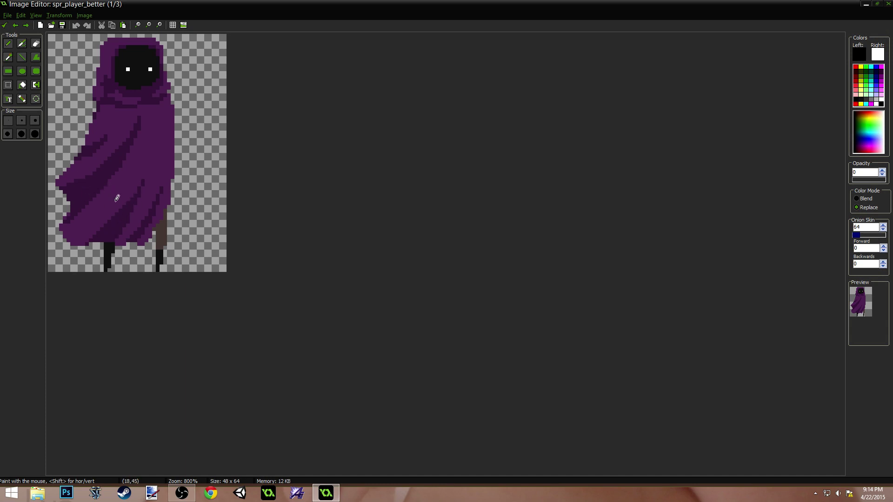
key("Right")
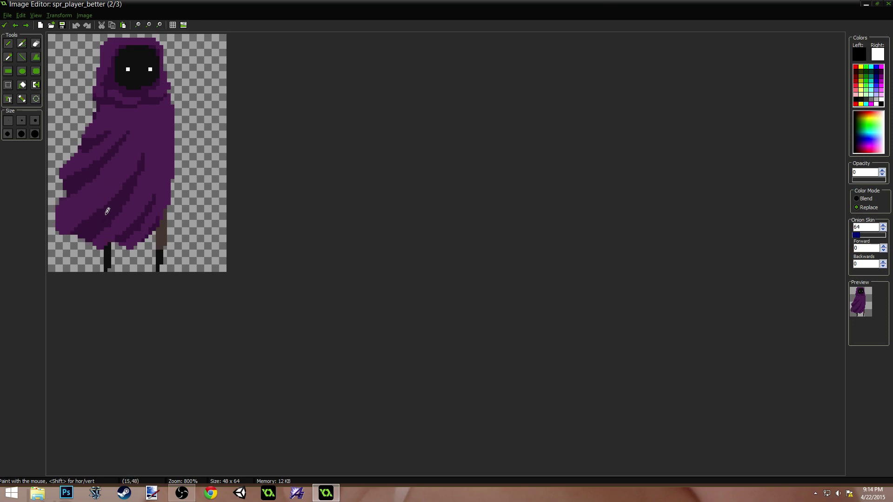
key("Right")
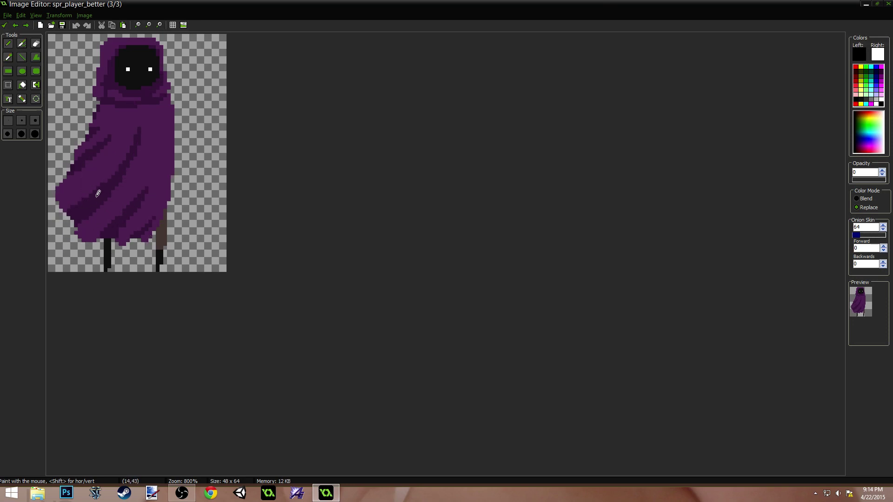
key("Right")
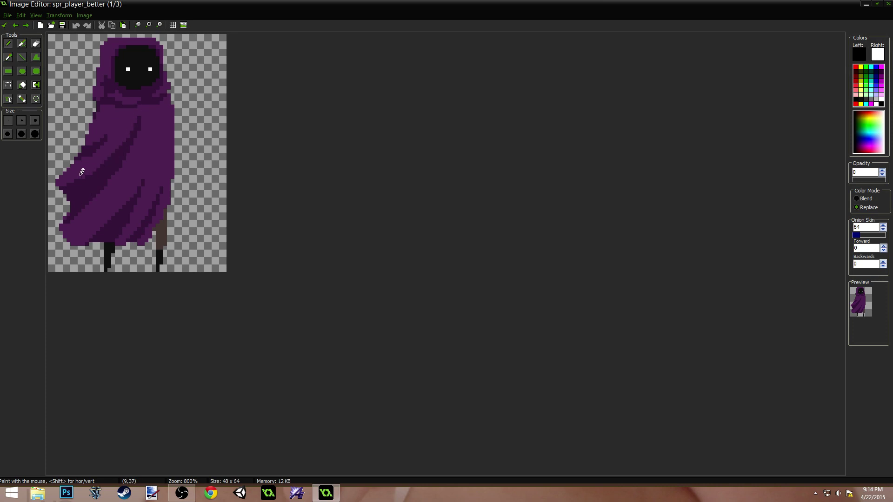
key("Right")
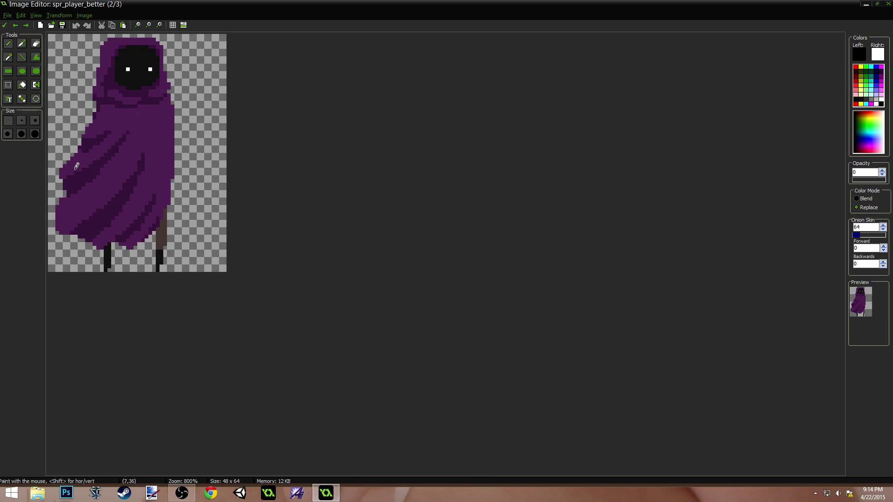
key("Right")
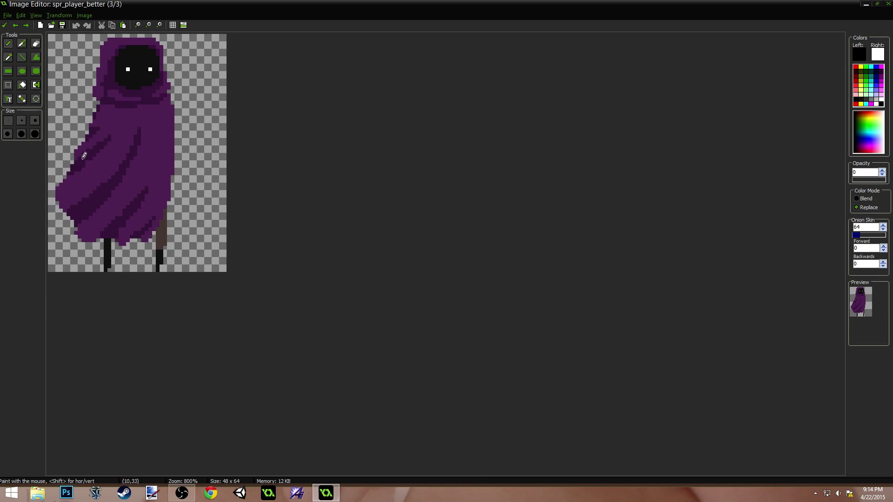
key("Right")
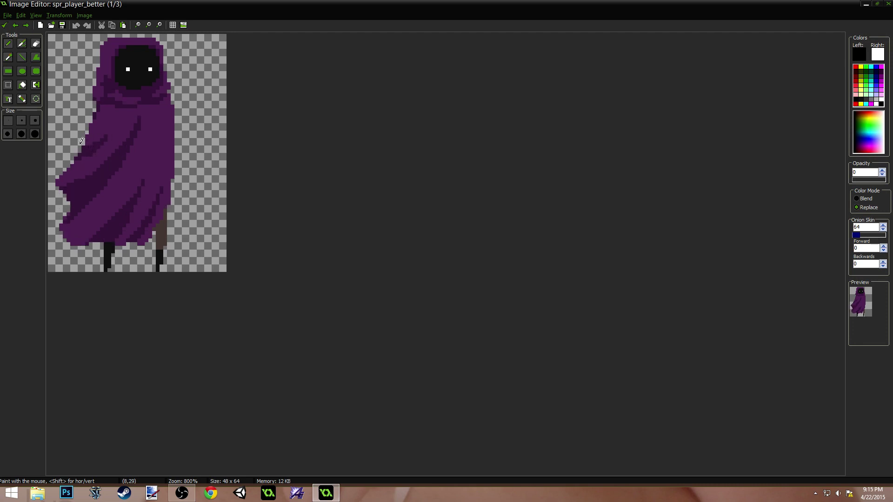
key("Right")
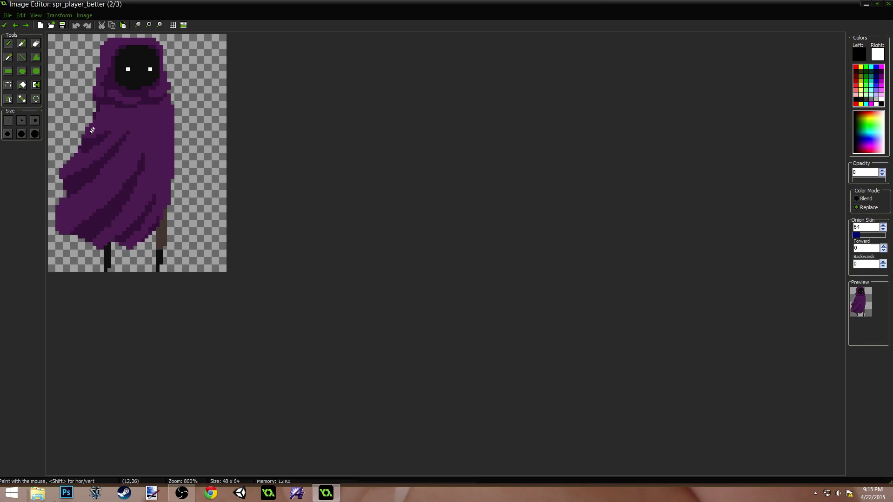
key("Right")
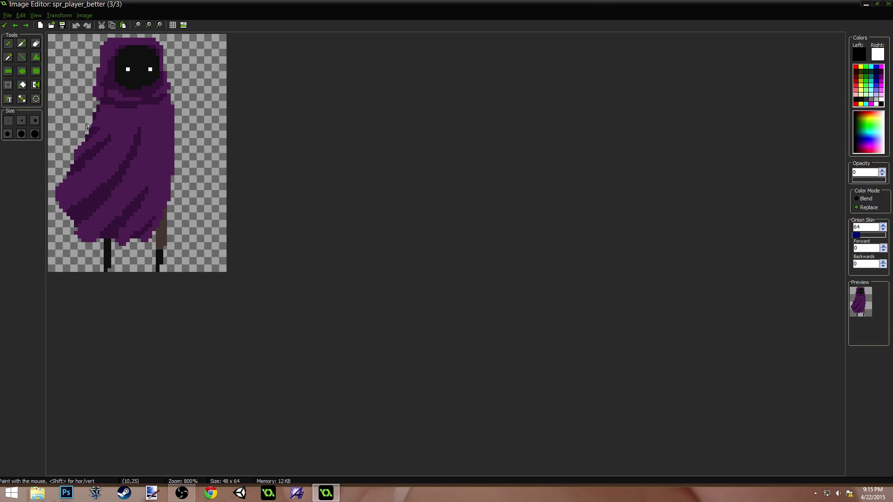
key("Right")
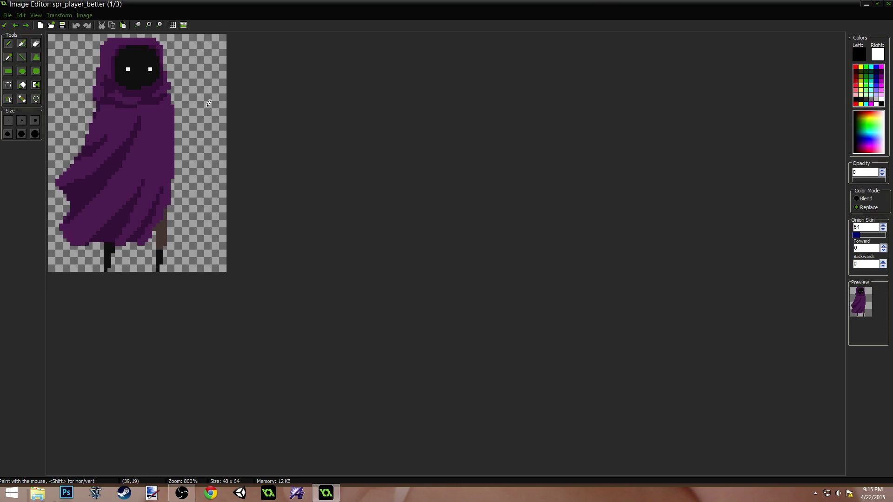
Flip back and forth through all three frames to examine the motion of the cloak's folds and hem
key("Right")
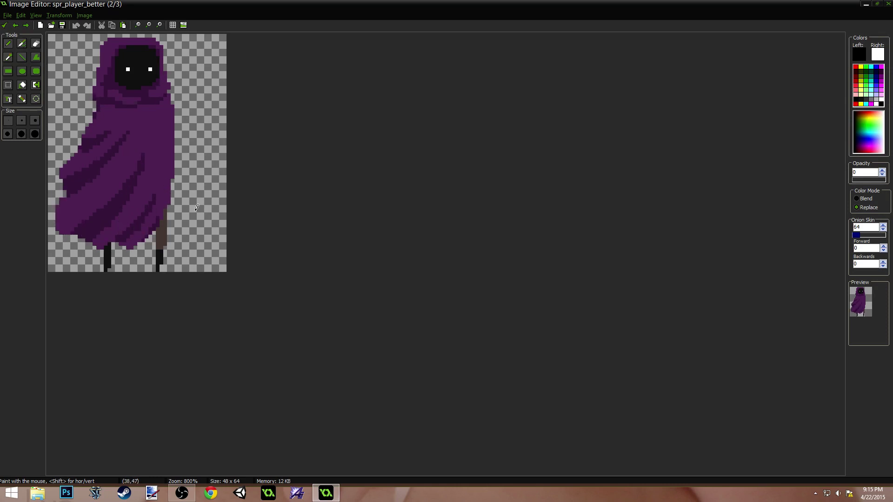
key("Right")
key("Left")
key("Right")
key("Left")
key("Right")
key("Right")
key("Right")
key("Left")
key("Right")
key("Left")
key("Right")
key("Right")
key("Right")
key("Right")
key("Left")
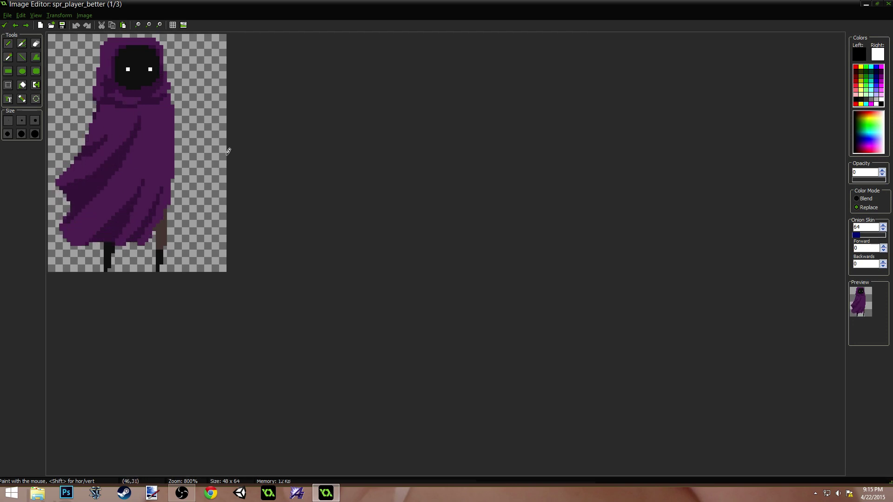
key("Right")
key("Left")
key("Right")
key("Left")
key("Right")
key("Left")
key("Right")
key("Left")
key("Right")
key("Left")
key("Right")
key("Right")
key("Left")
key("Right")
key("Right")
key("Left")
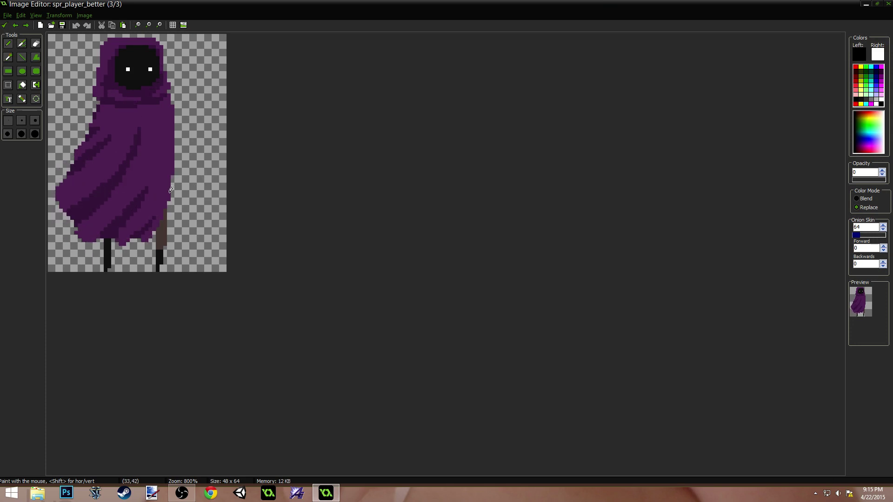
key("Right")
key("Left")
key("Right")
key("Right")
key("Left")
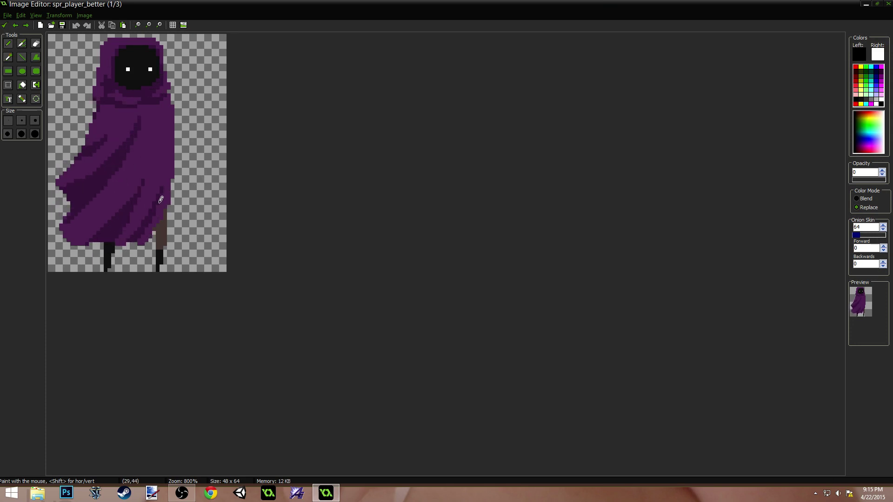
Shade the cloak's hem beside the brown leg in image 0 with the fold's darker purple, then check it across the frames and accept
left_click(151, 221, "alt")
left_click_drag(155, 228, 158, 225)
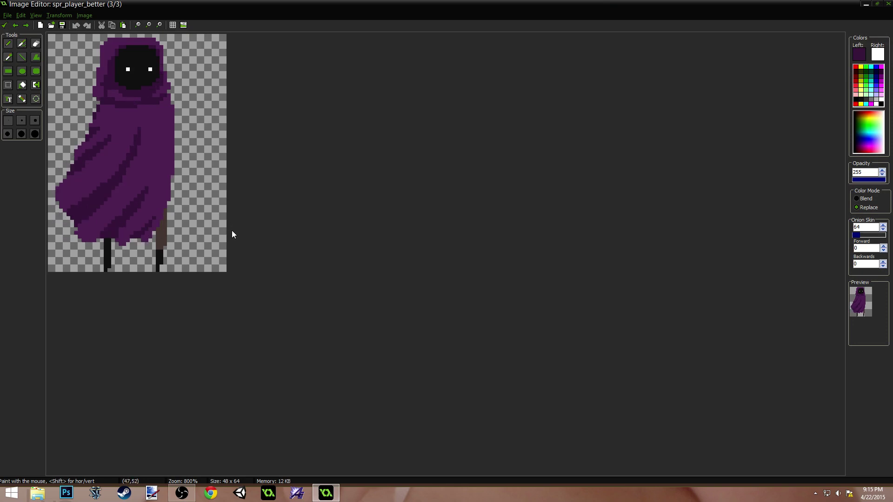
key("Left")
key("Right")
key("Right")
key("Right")
key("Right")
key("Right")
key("Right")
key("Right")
key("Right")
key("Right")
left_click(5, 25)
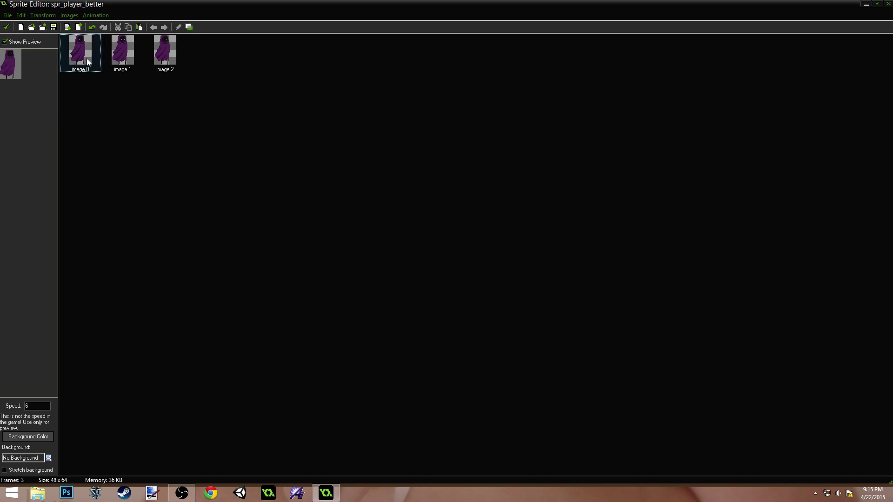
Open image 1 to examine its cloak up close at 1000% zoom and return to the frame list
double_click(116, 50)
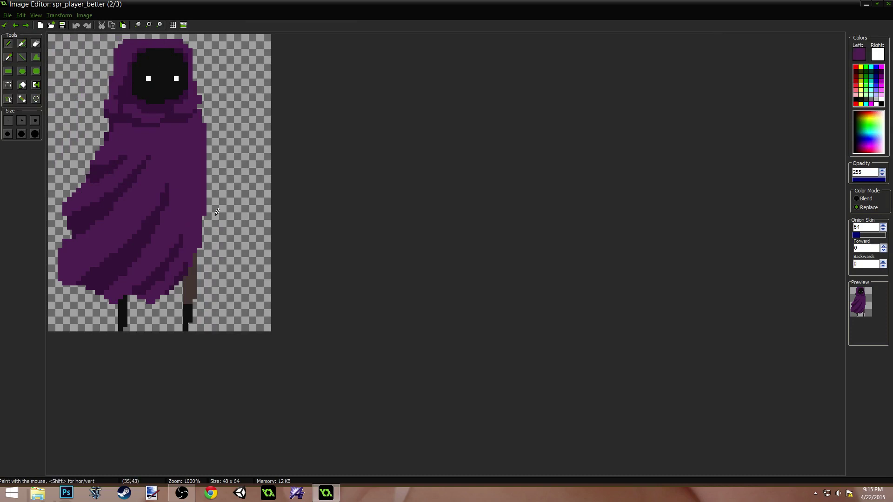
left_click(5, 25)
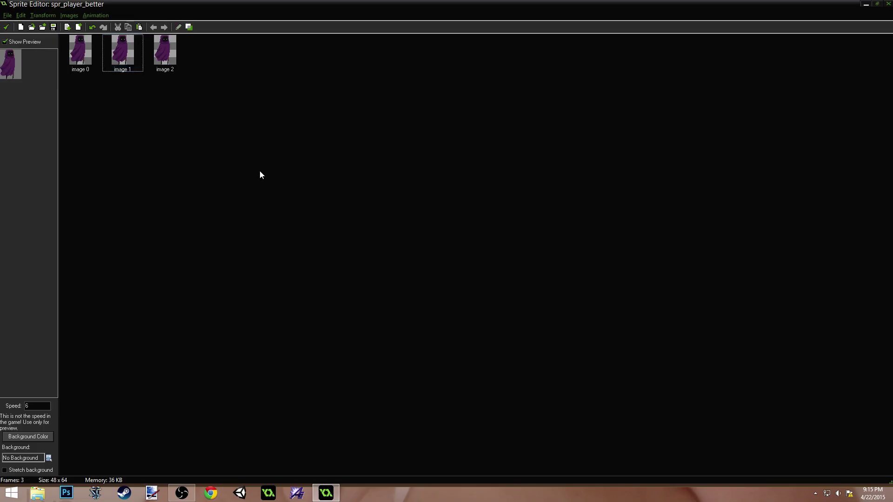